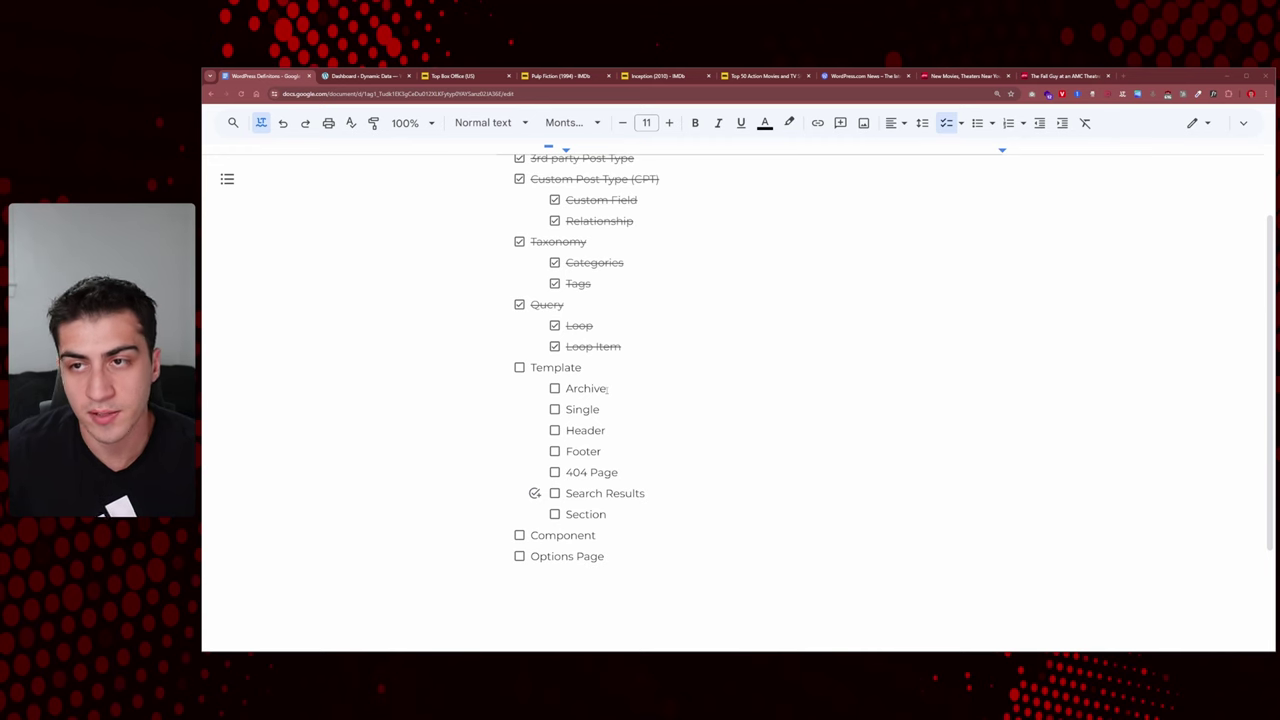
Step: Switch to the WordPress.com News blog and look through its list of posts as an archive example
left_click(875, 75)
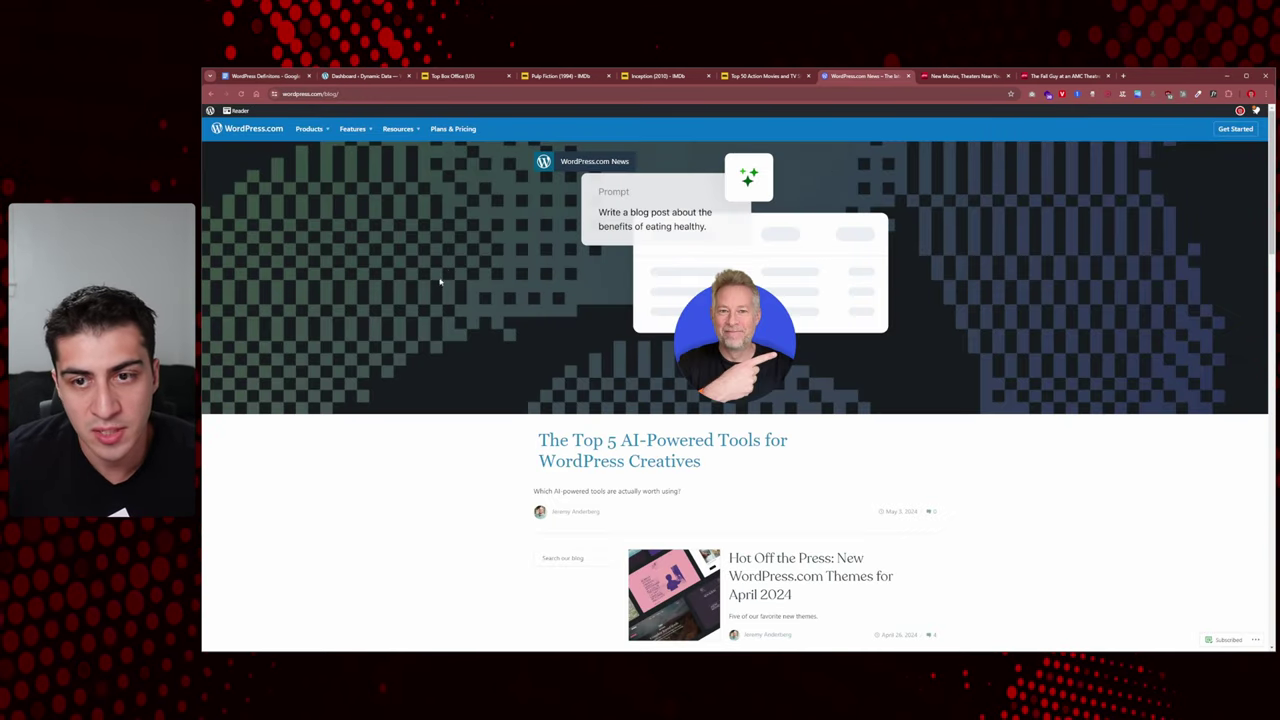
scroll(440, 283, "down", 2)
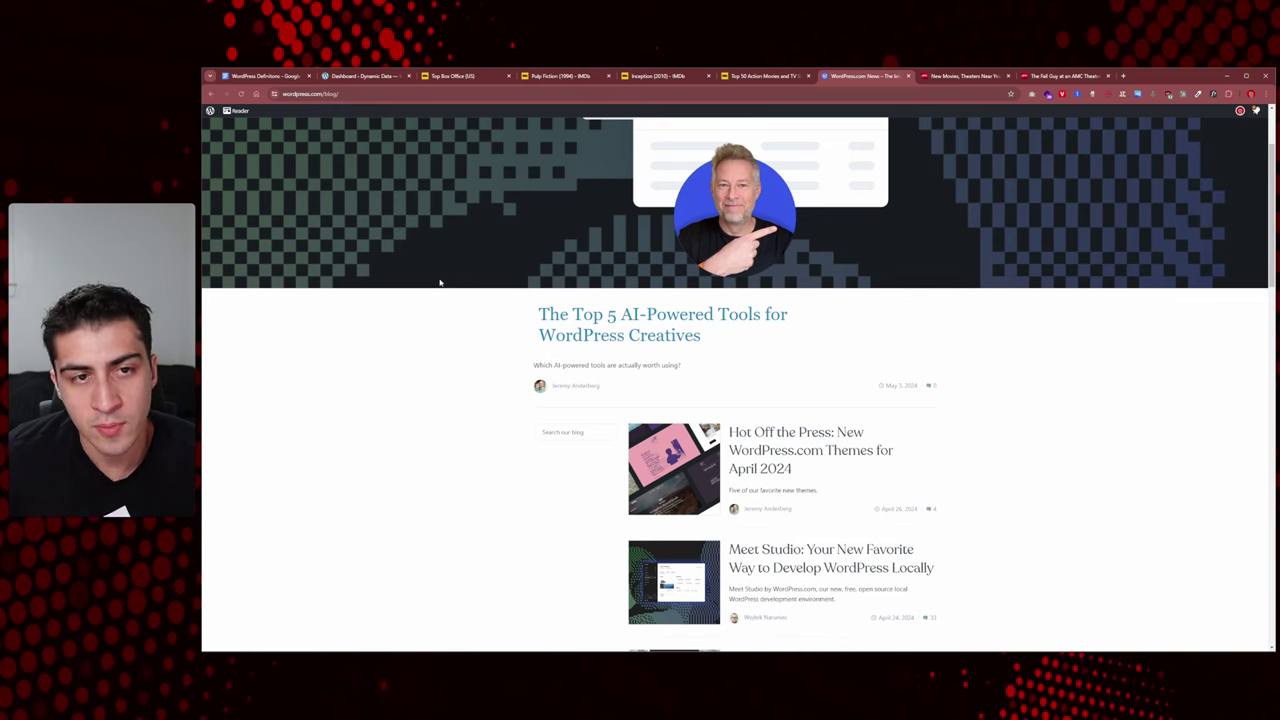
scroll(440, 283, "down", 1)
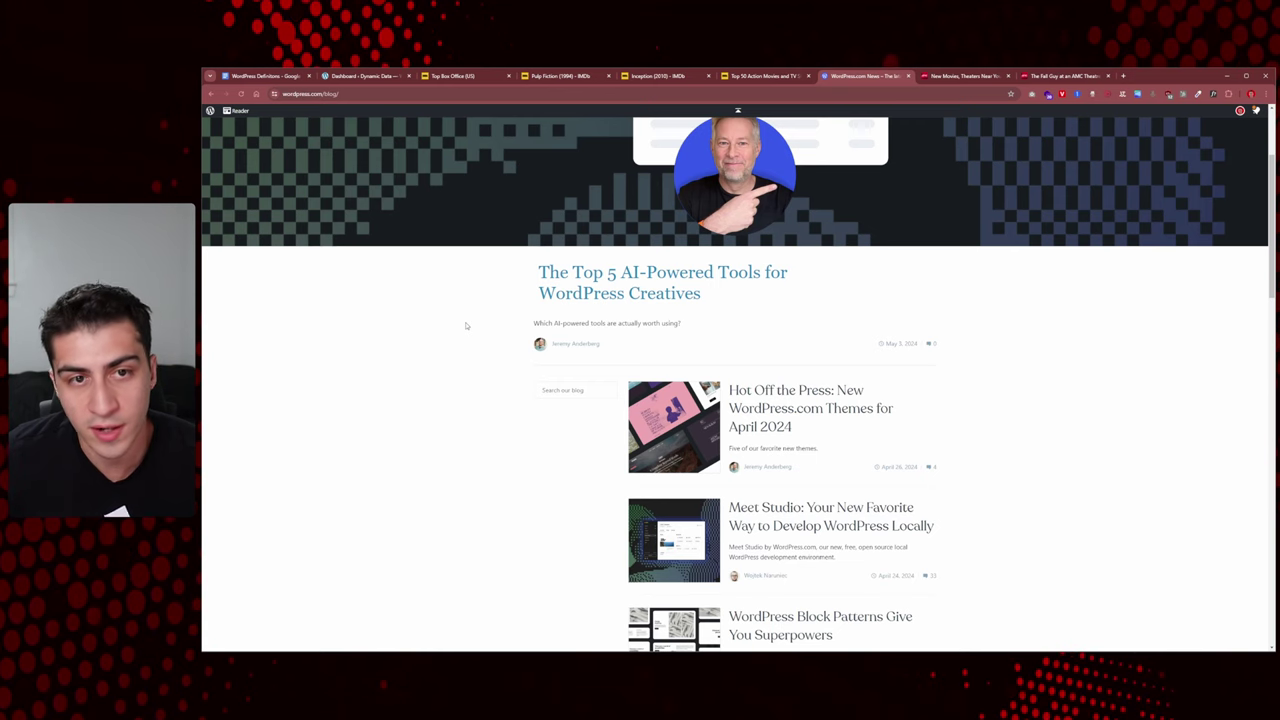
scroll(465, 325, "down", 2)
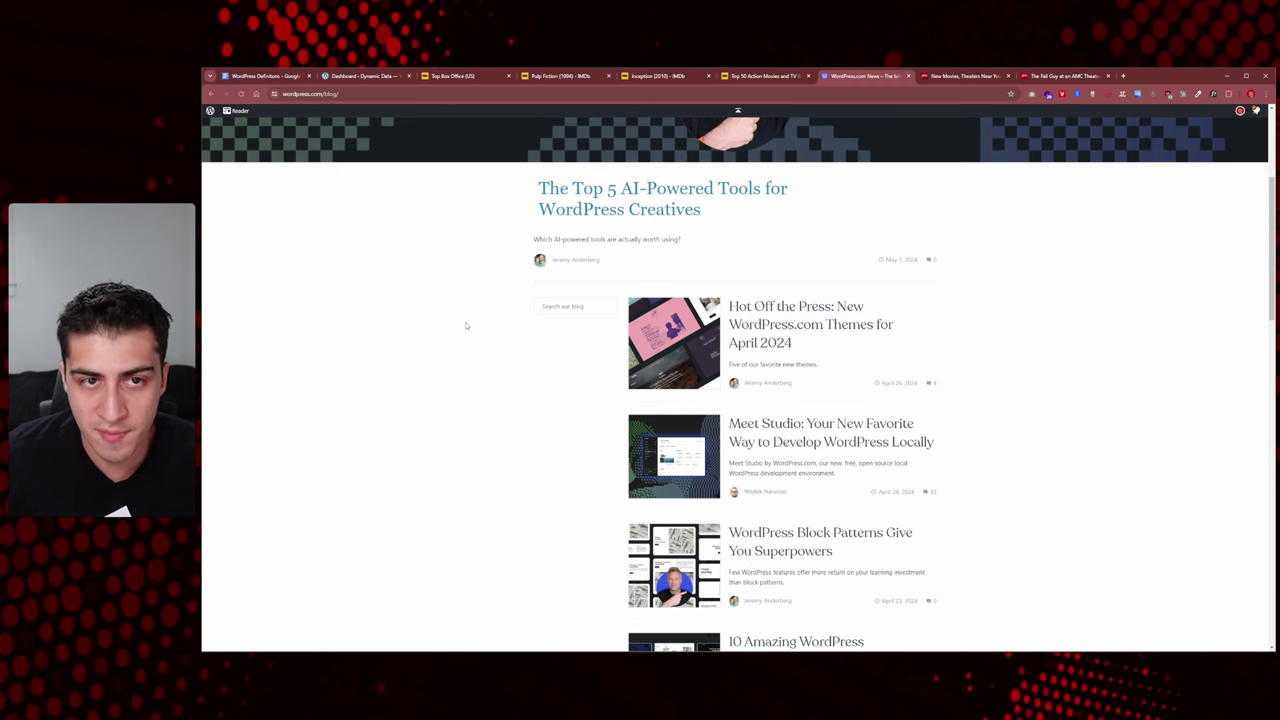
scroll(465, 325, "down", 1)
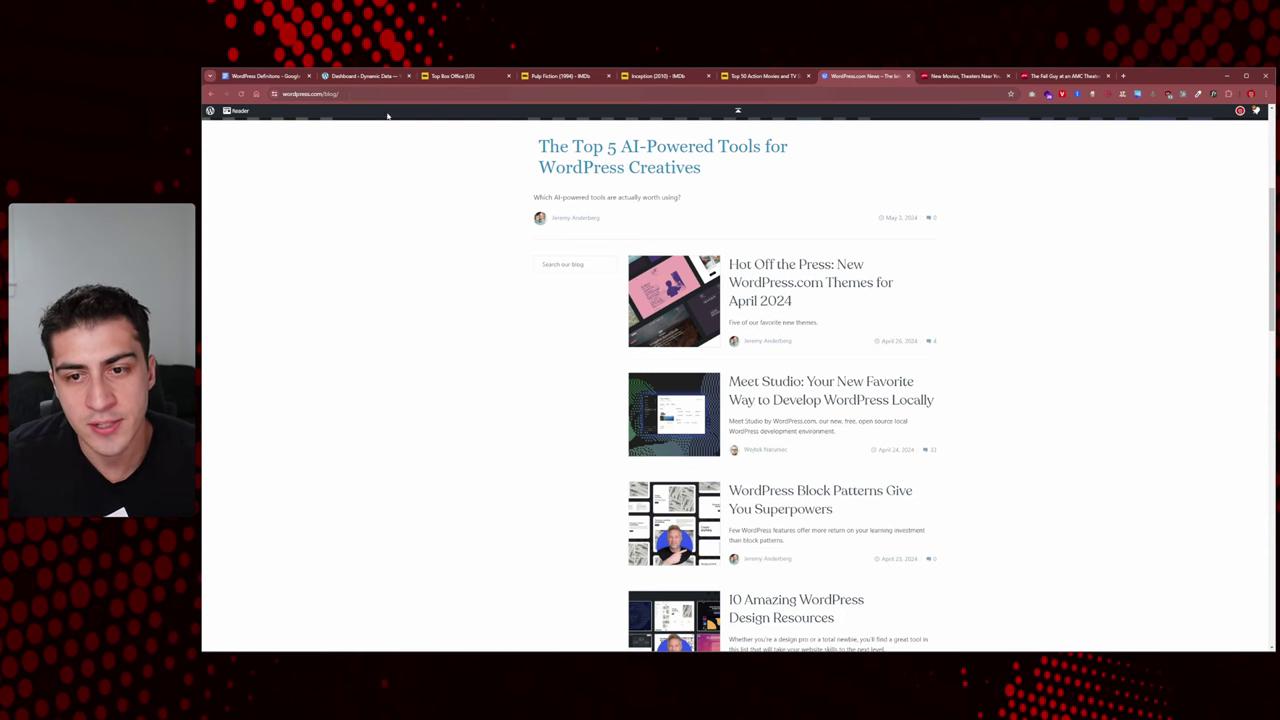
Step: Open the post "Hot Off the Press: New WordPress.com Themes for April 2024" in a new tab and highlight its address
middle_click(674, 290)
left_click(915, 77)
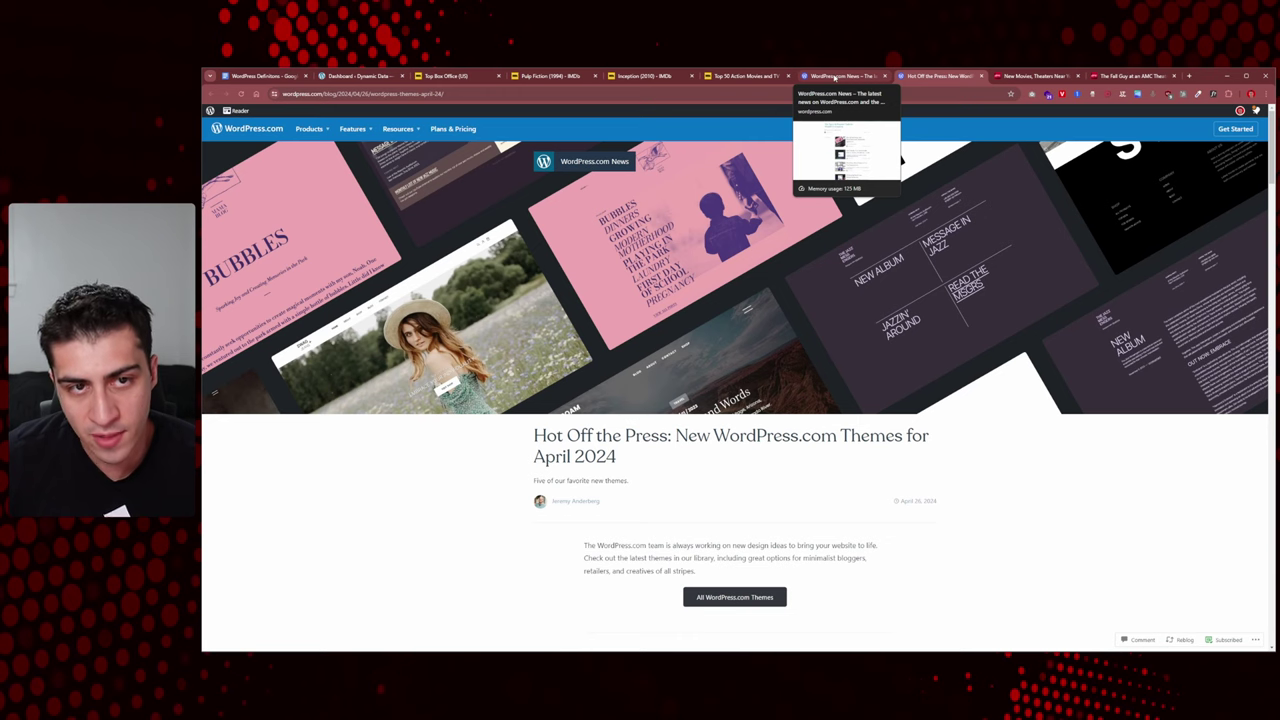
key("ctrl+l")
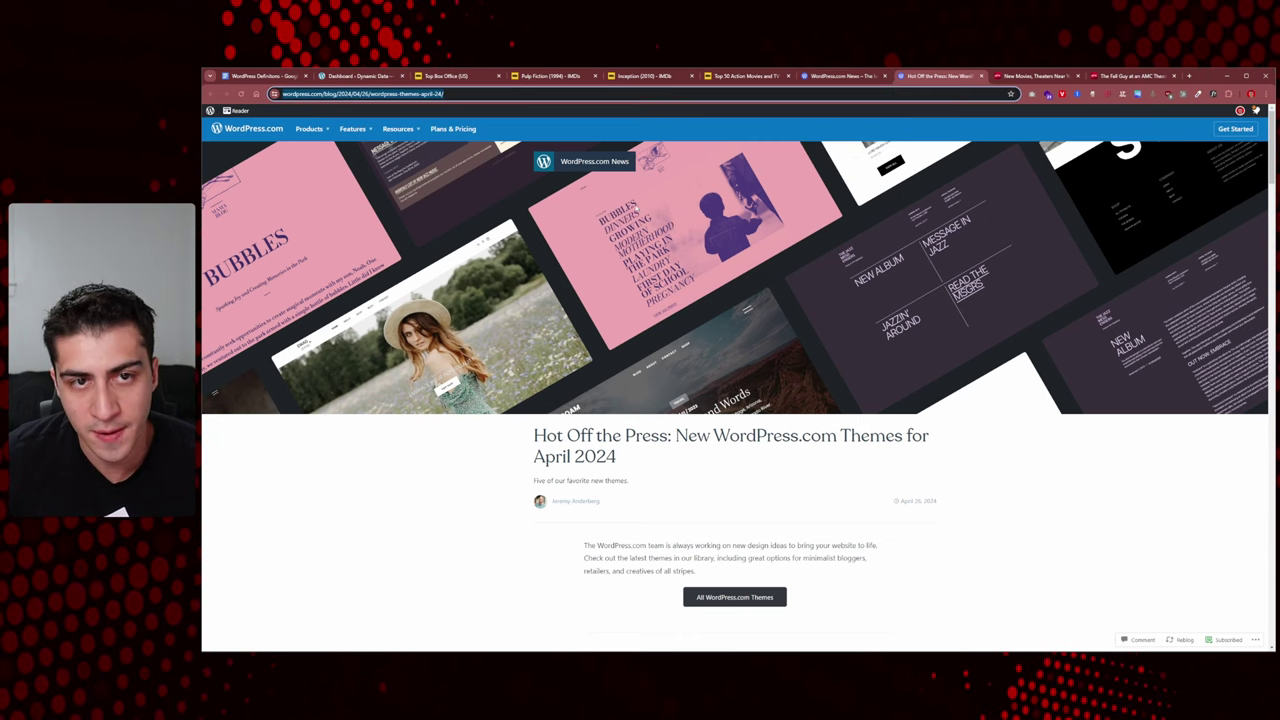
Step: Return to the WordPress.com News archive, highlight its address and look over the listed posts
left_click(860, 80)
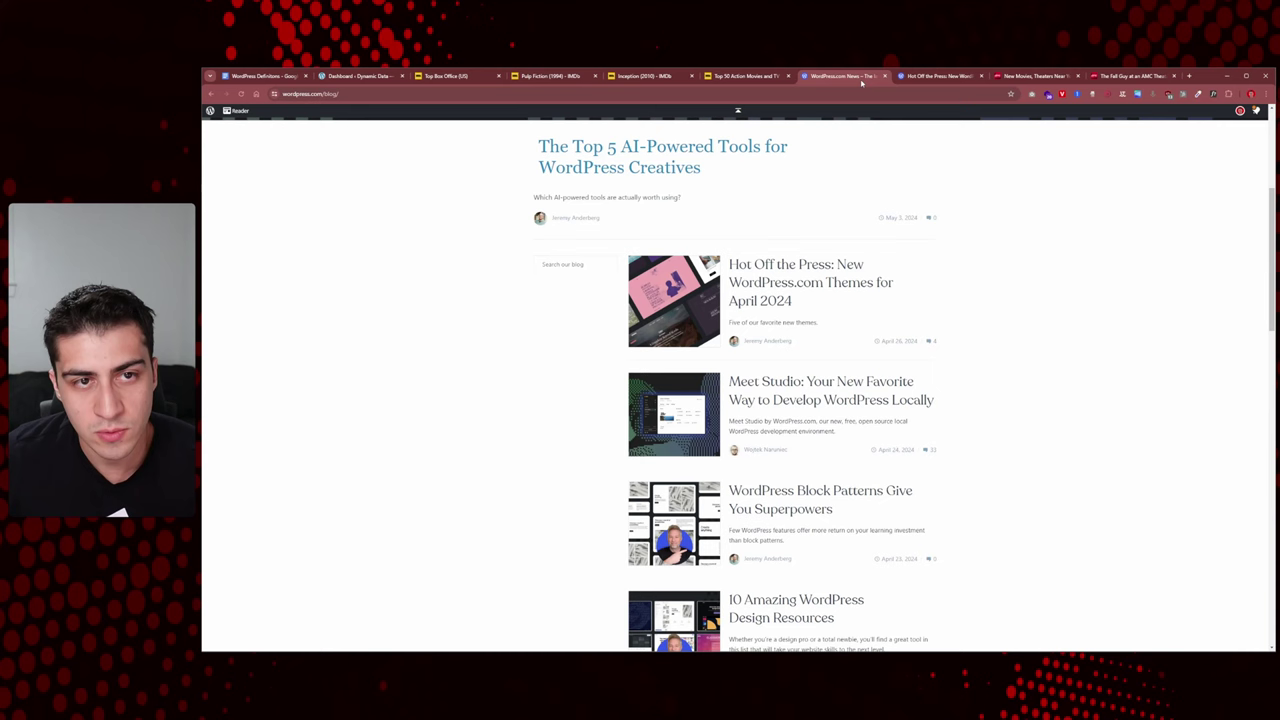
left_click(388, 96)
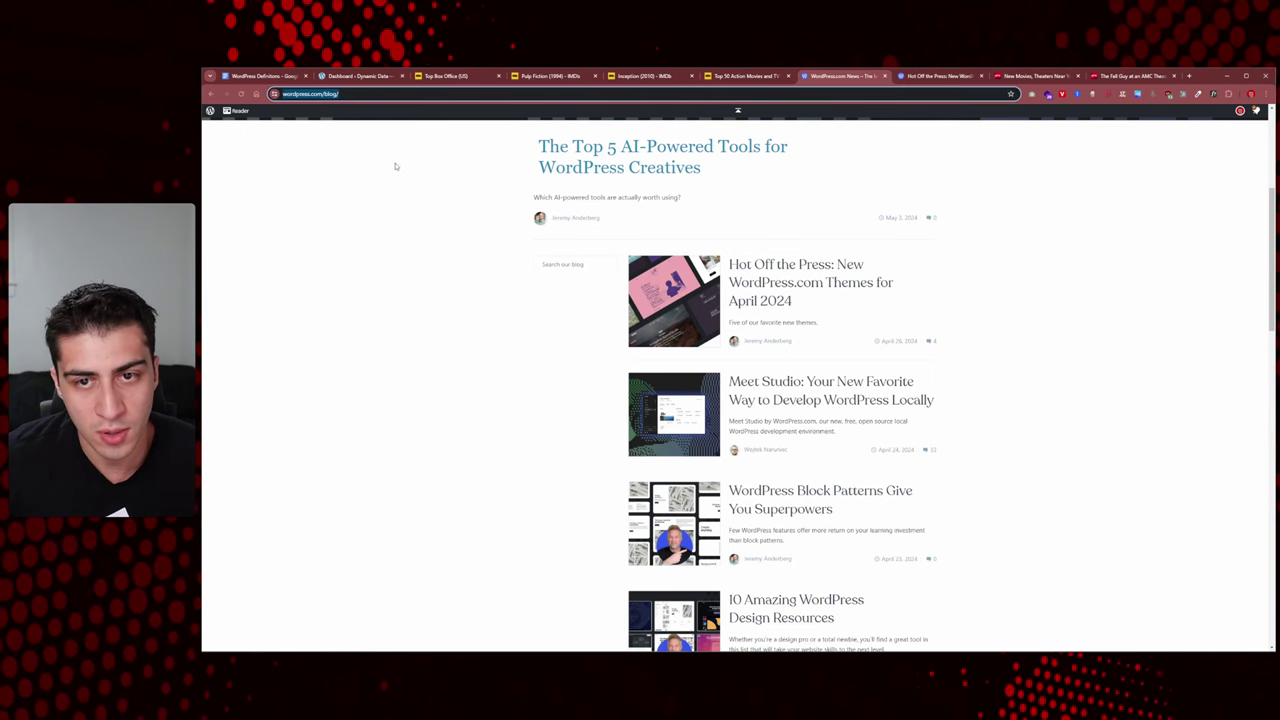
scroll(511, 406, "up", 2)
scroll(683, 475, "down", 5)
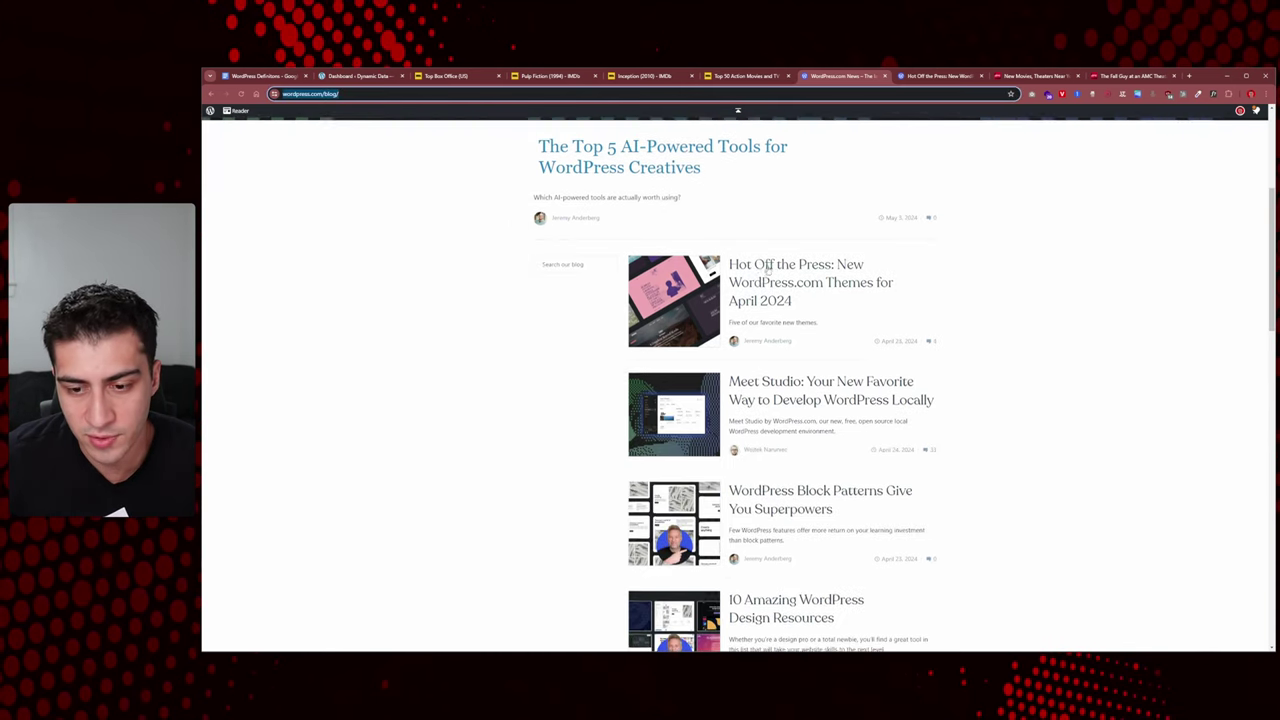
scroll(683, 475, "up", 2)
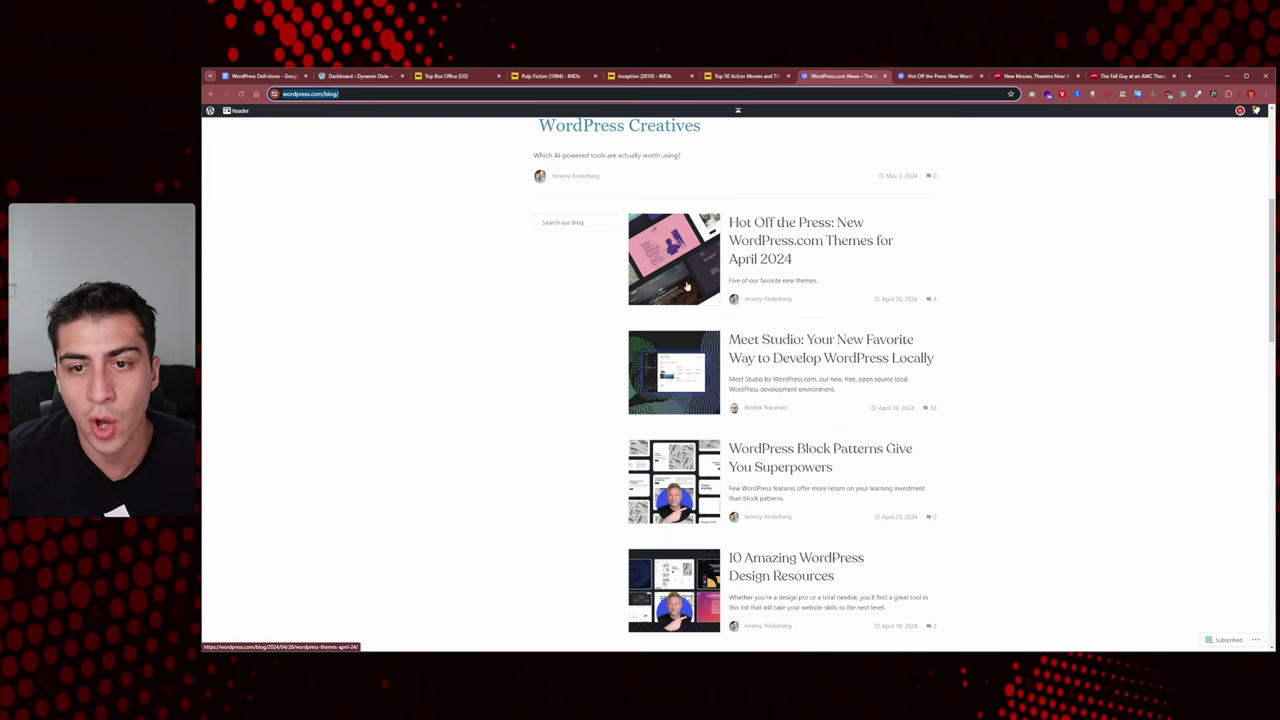
scroll(683, 475, "down", 2)
scroll(688, 292, "up", 2)
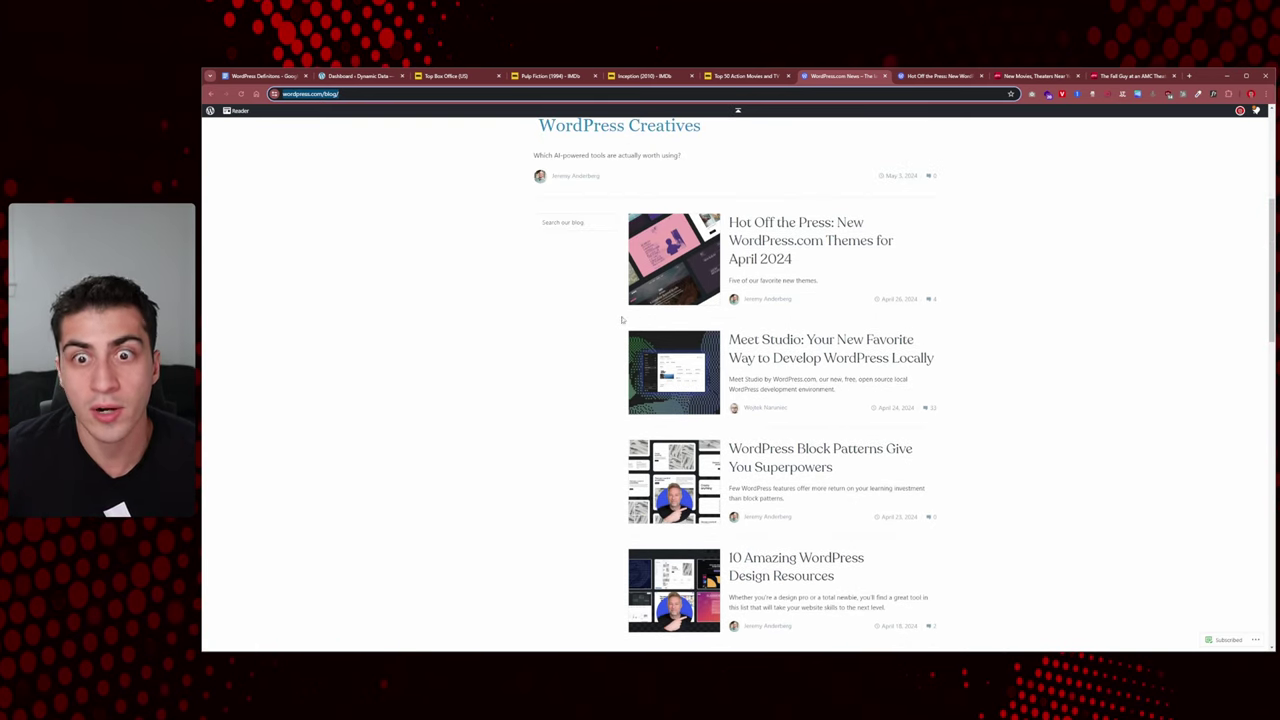
Step: Go back to the April 2024 themes post and examine its title and opening content as a single-post example
left_click(937, 77)
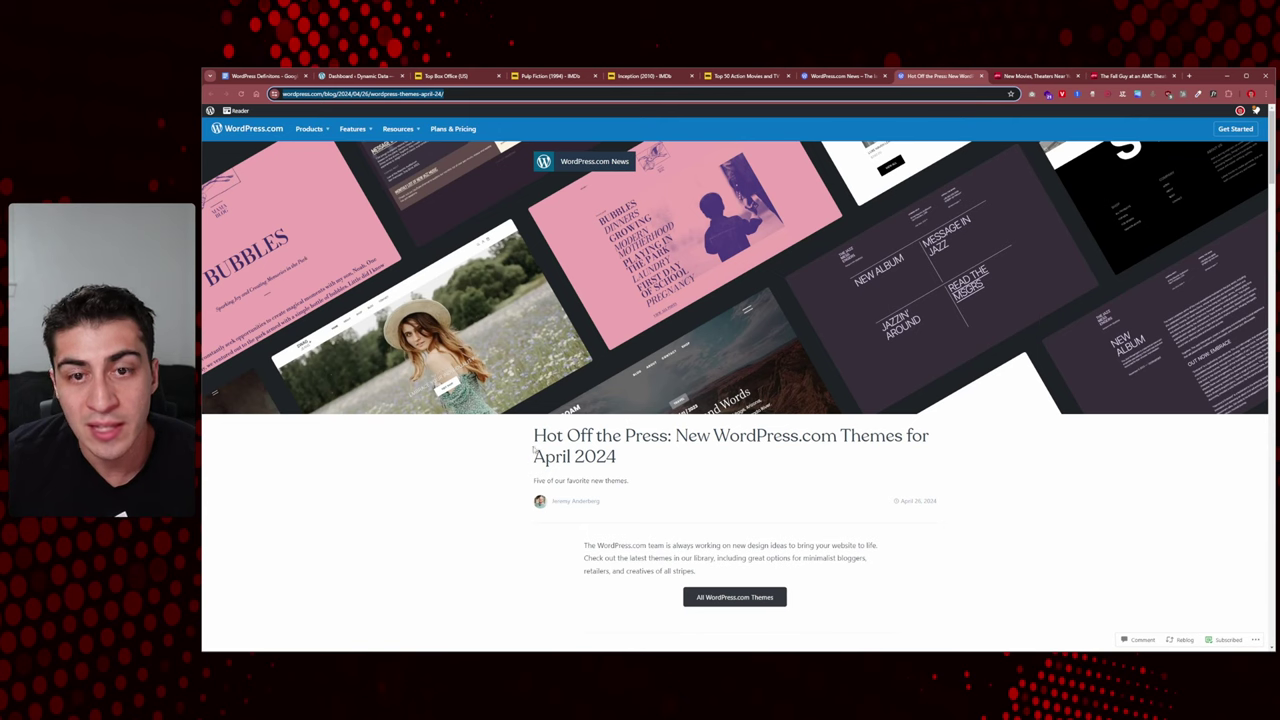
left_click(494, 472)
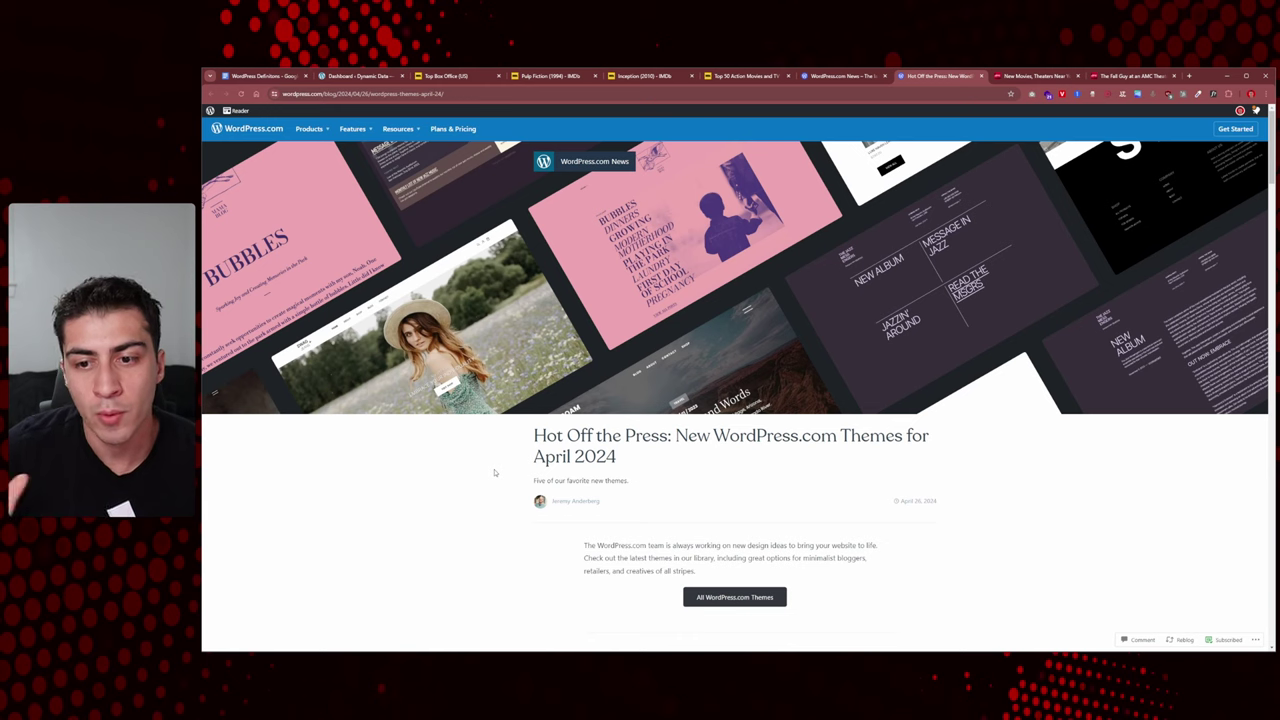
scroll(551, 393, "down", 2)
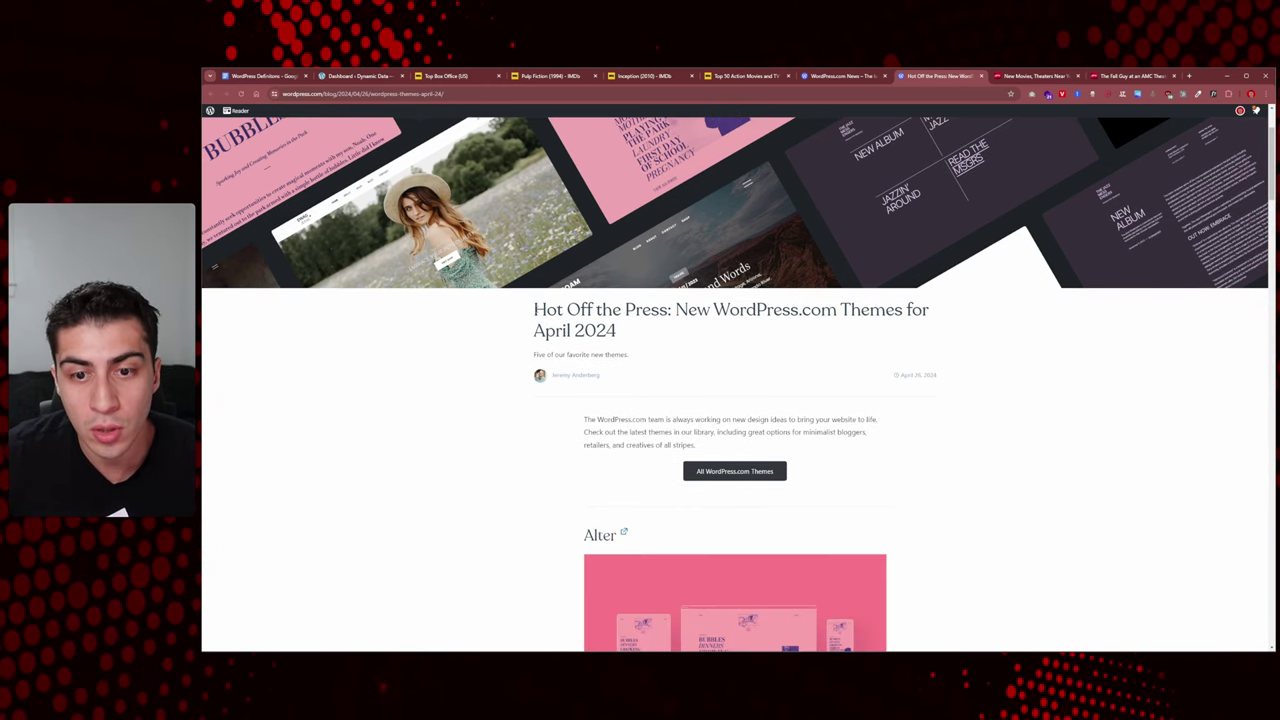
left_click_drag(533, 305, 640, 332)
left_click(642, 333)
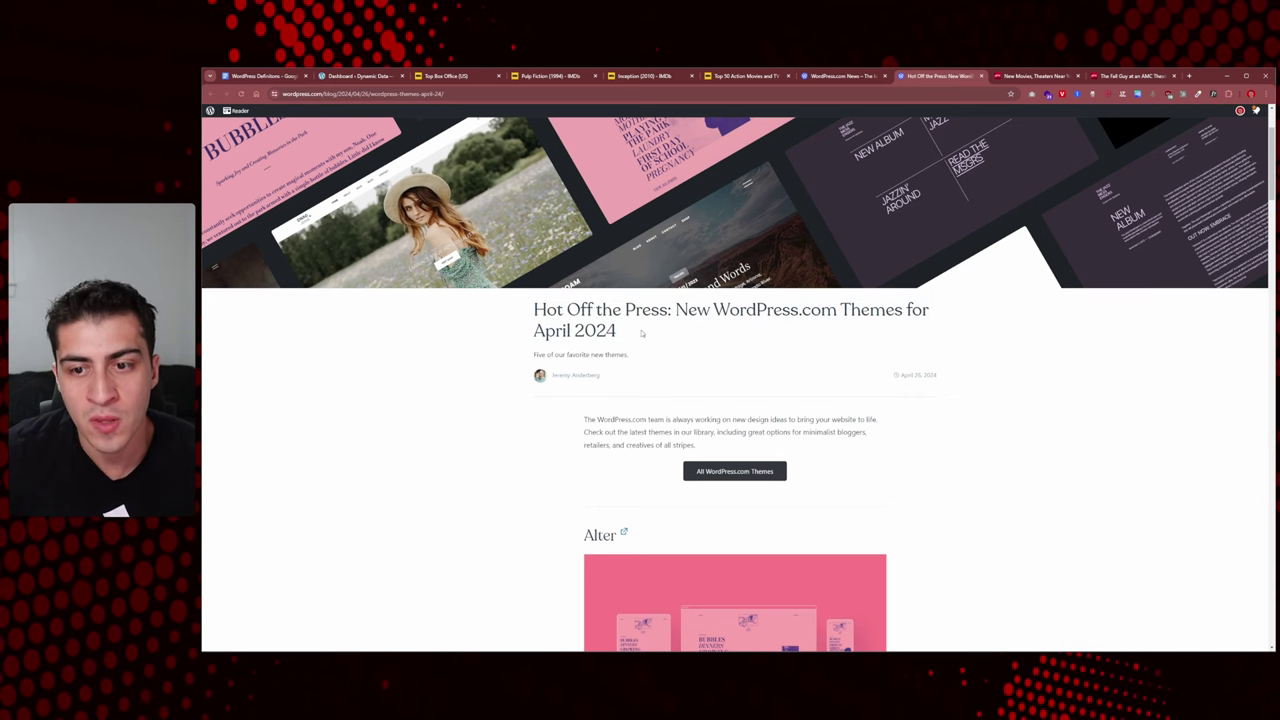
scroll(628, 330, "up", 2)
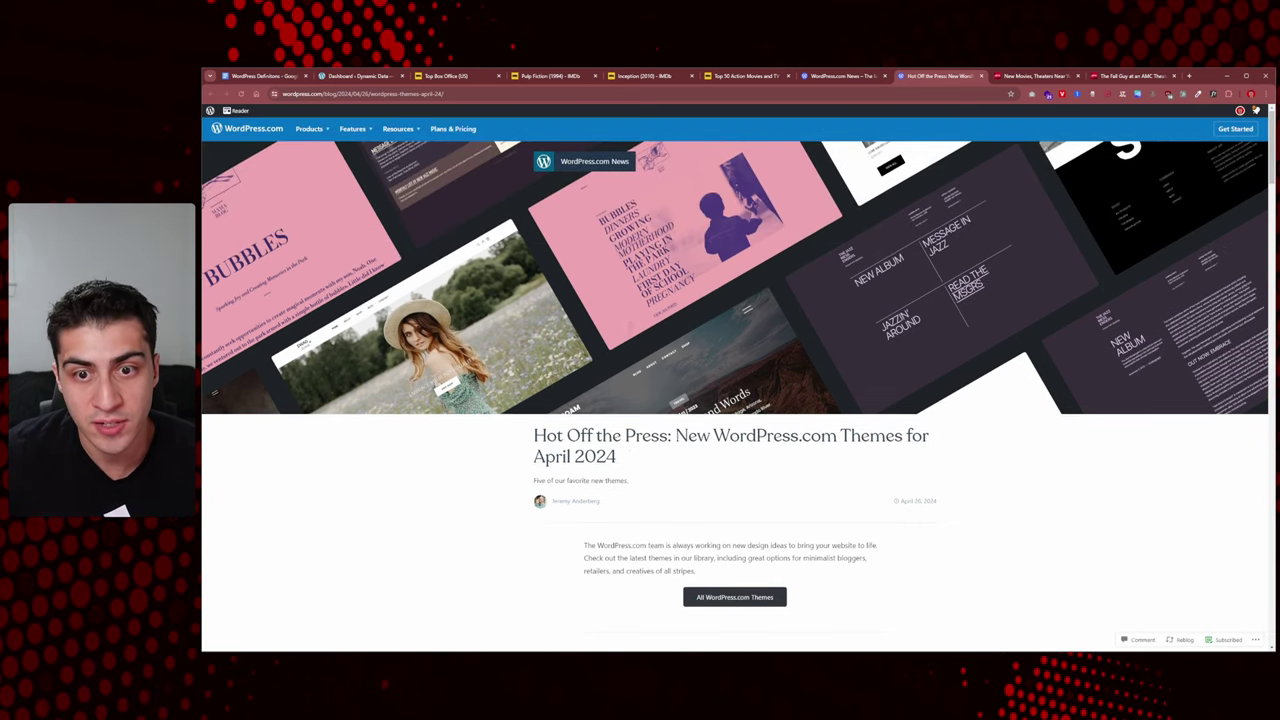
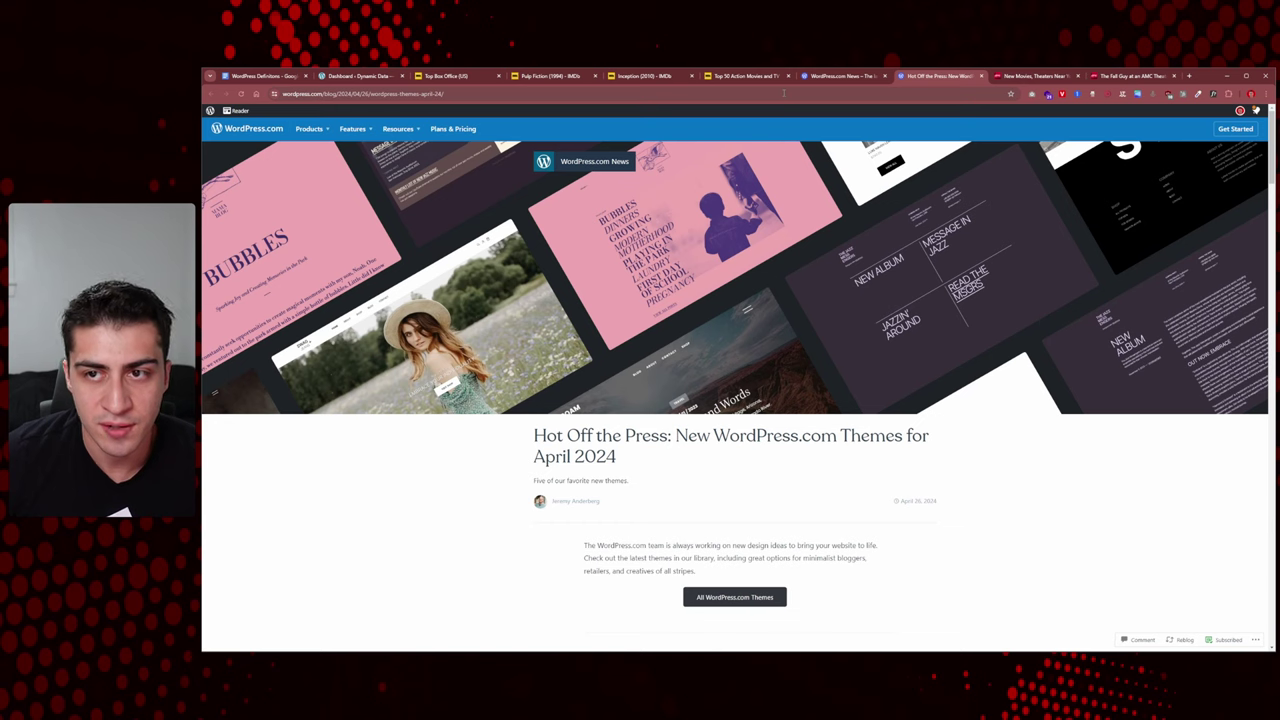
Step: Highlight the post slug and the date portion in the address of the April 2024 themes post
left_click(477, 97)
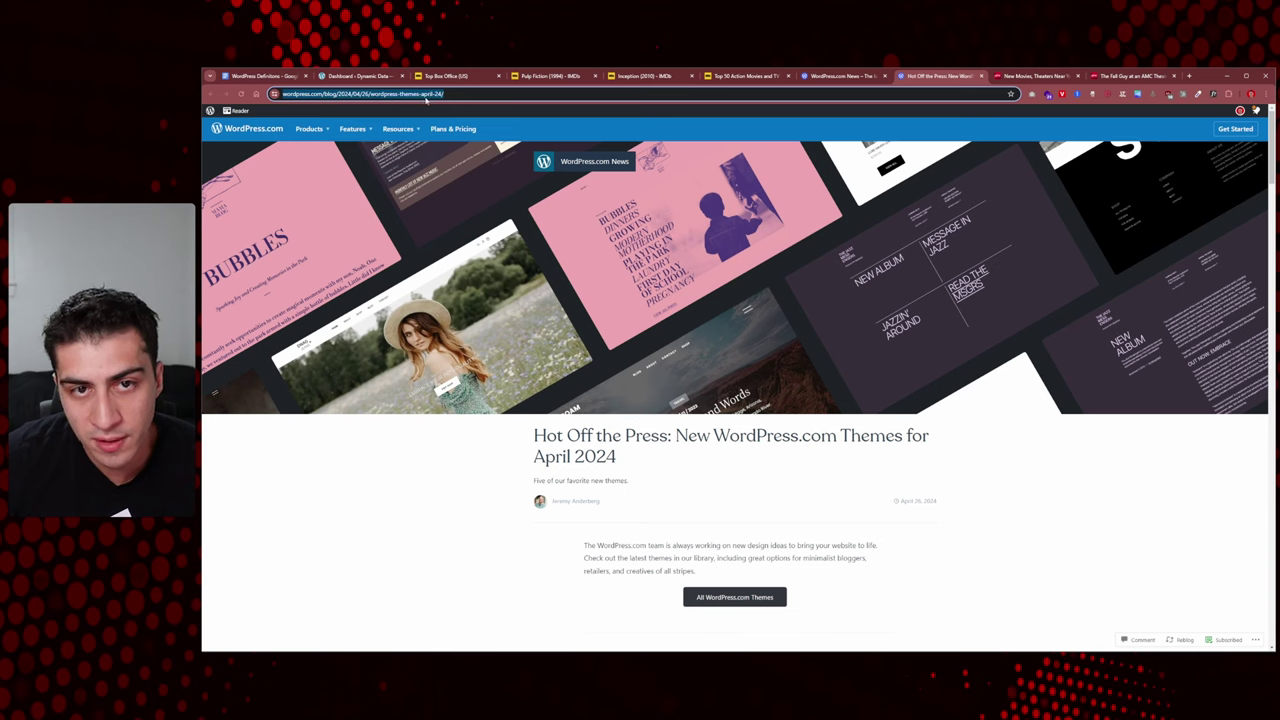
left_click(384, 96)
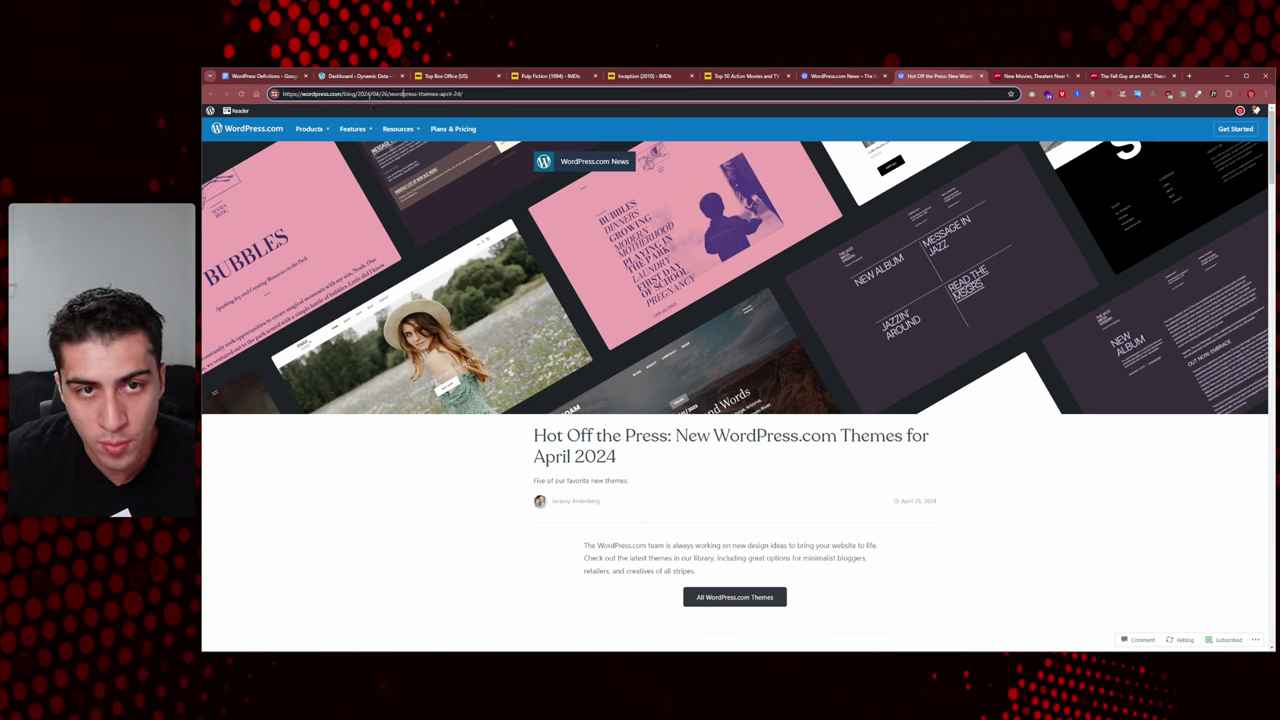
left_click_drag(388, 94, 463, 94)
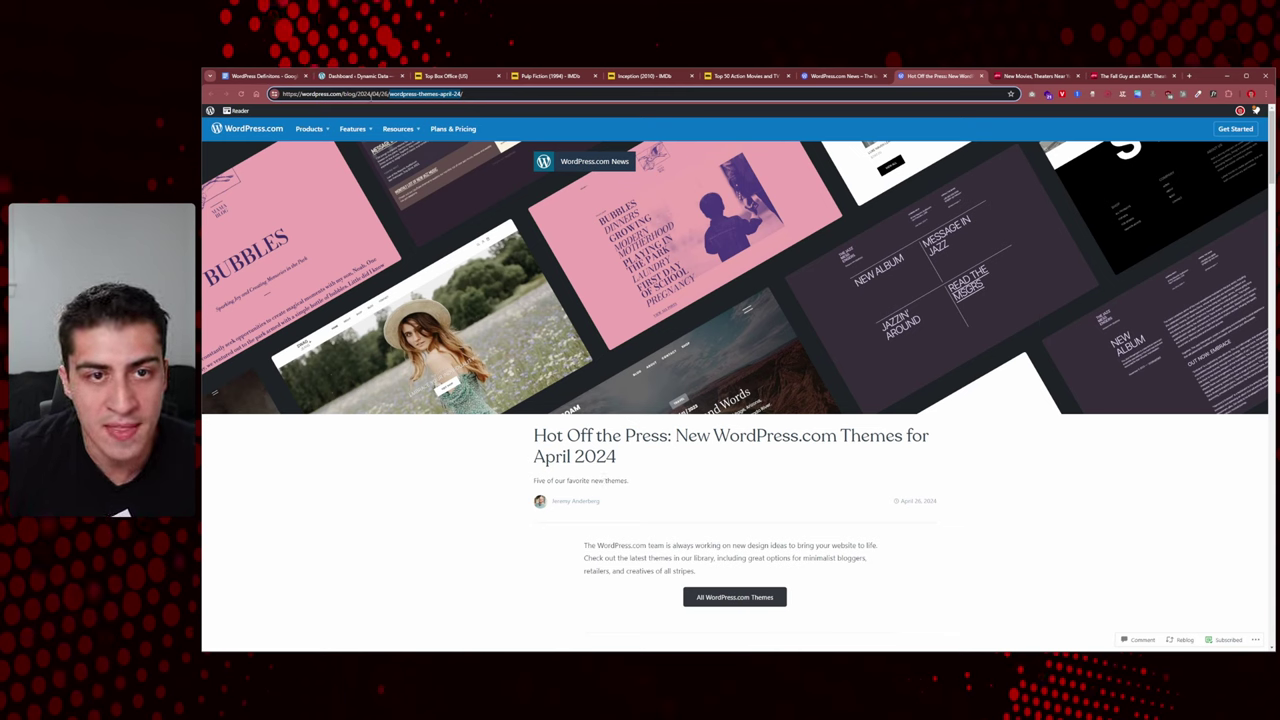
left_click_drag(357, 94, 390, 94)
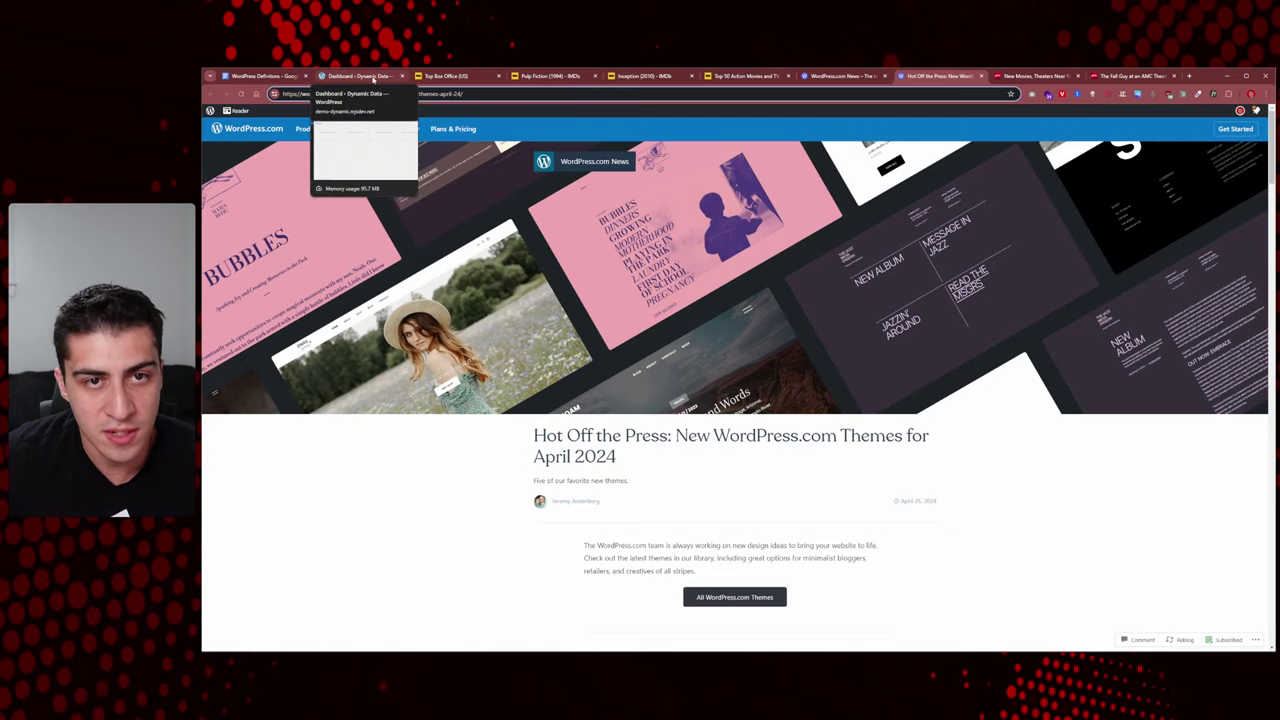
Step: Open the Dynamic Data site's Permalink Settings in a new tab and highlight the domain in the Day and name example
left_click(373, 79)
mouse_move(262, 447)
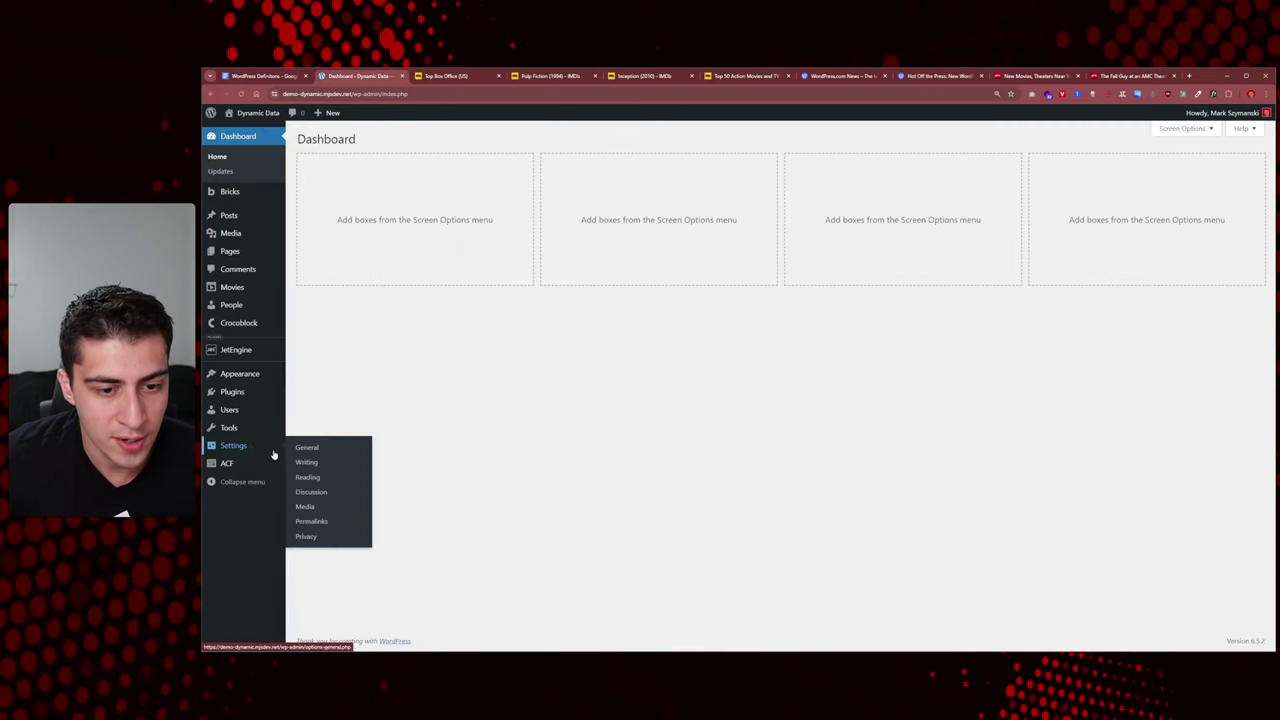
middle_click(311, 521)
left_click(432, 76)
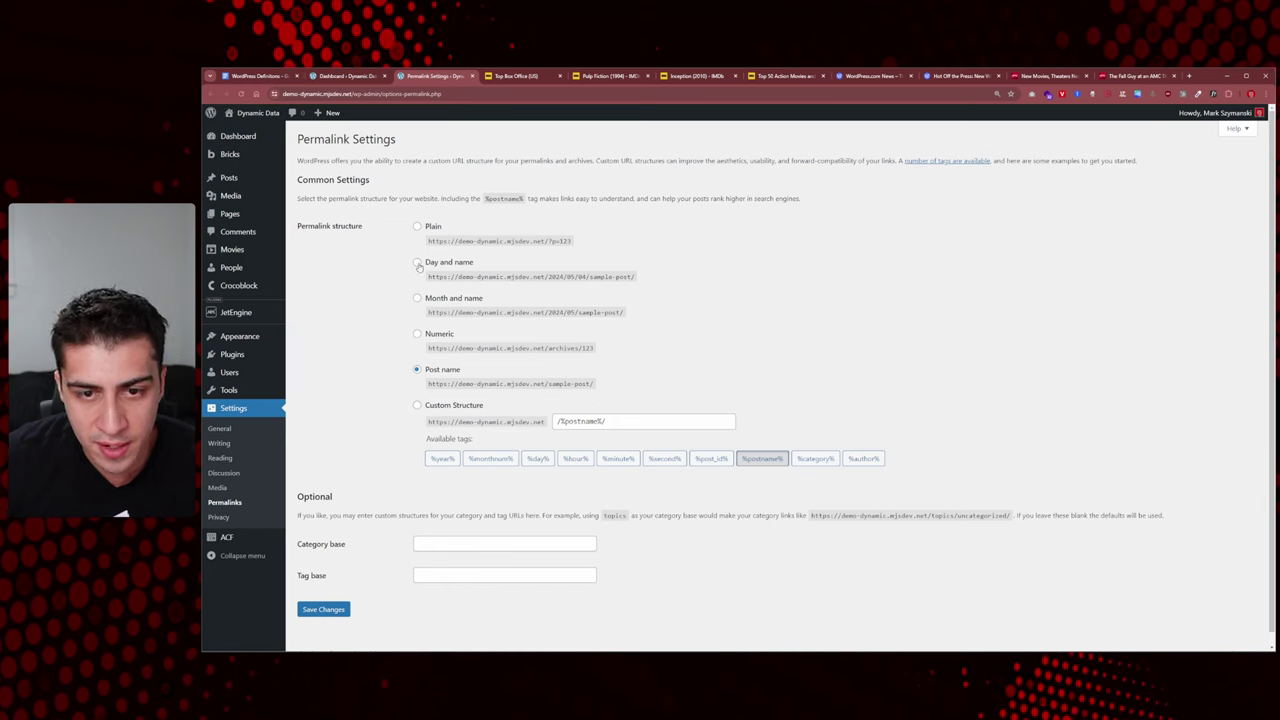
left_click_drag(424, 264, 541, 277)
left_click(469, 276)
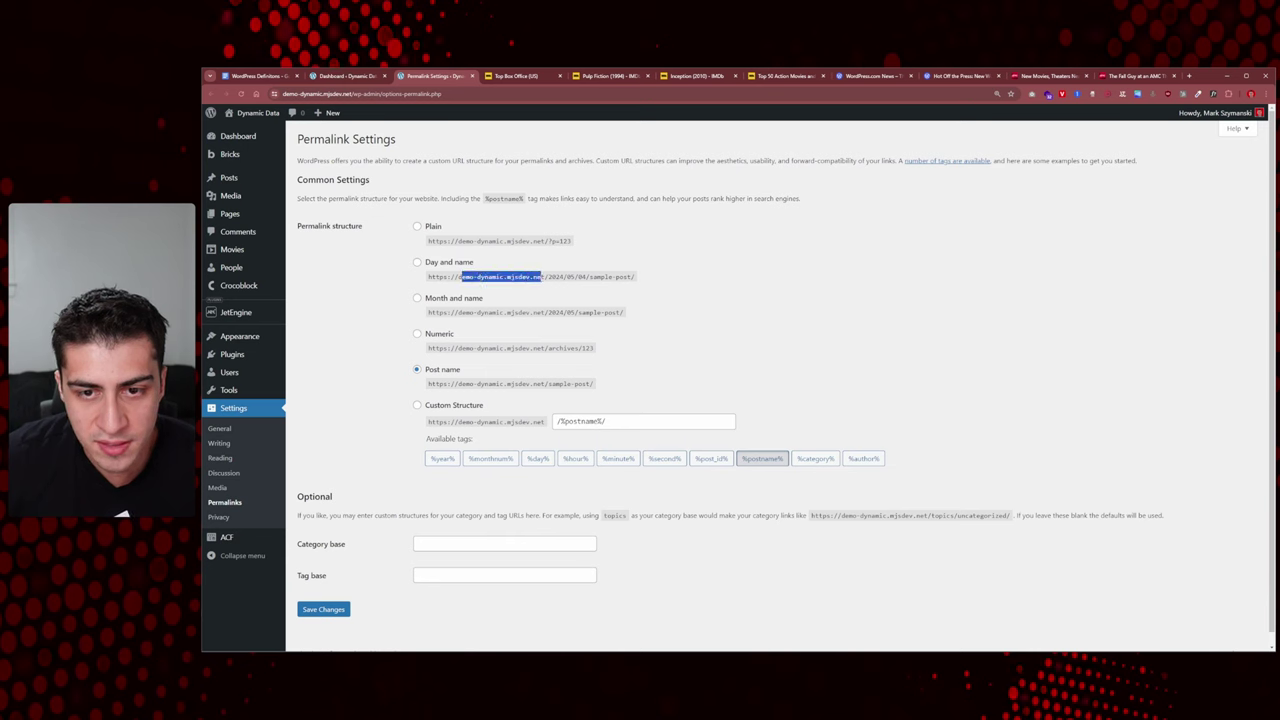
Step: Choose the Custom Structure permalink option and set it to blog/%day%/%postname%/
left_click(417, 406)
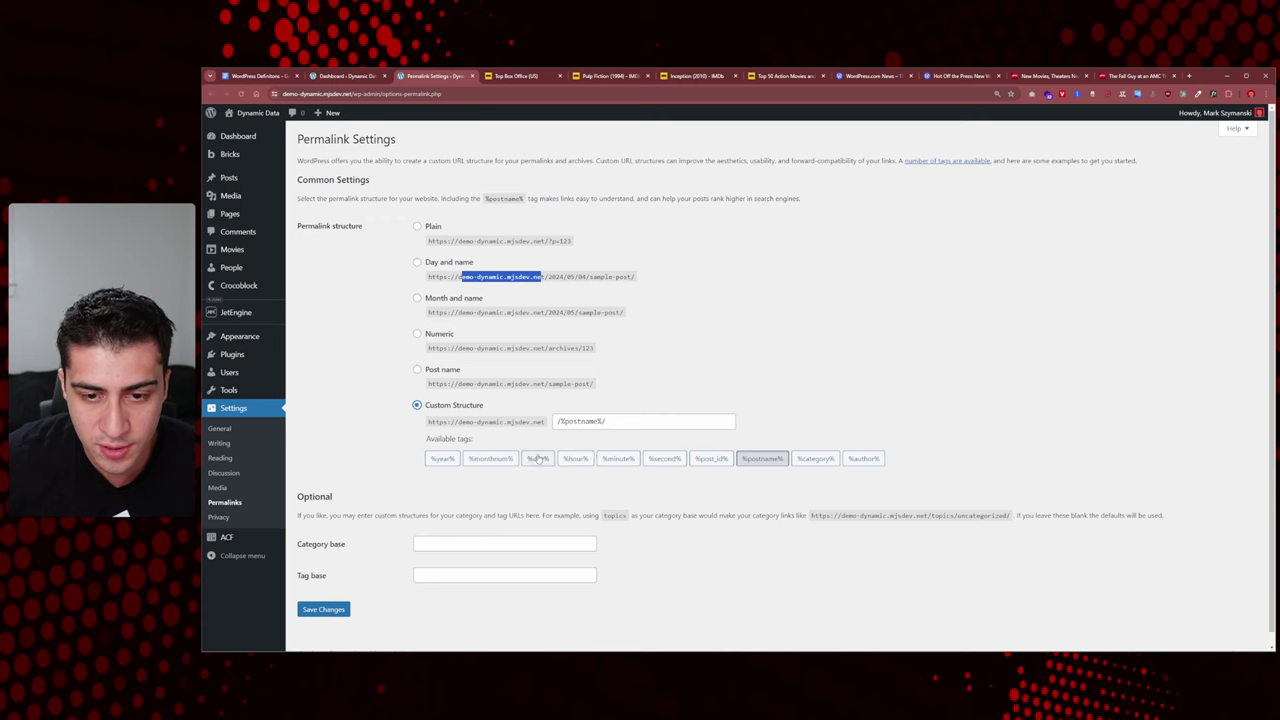
left_click_drag(589, 421, 540, 422)
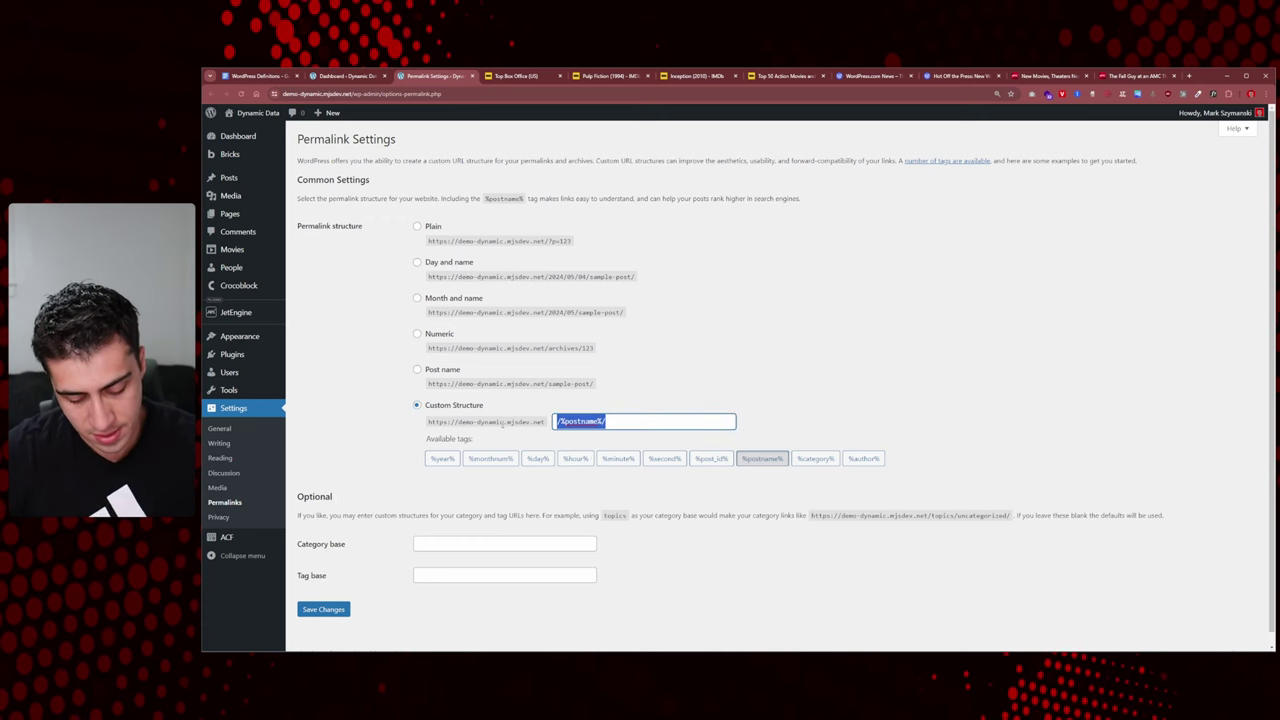
type("blog/")
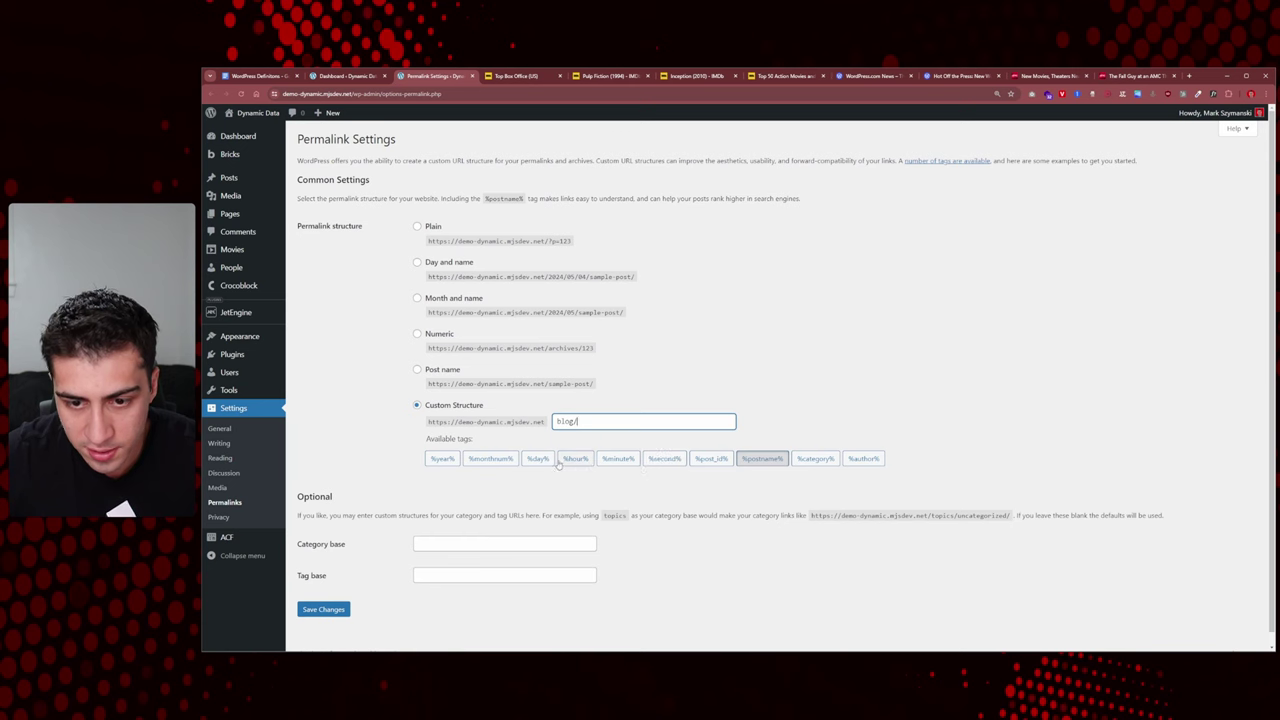
left_click(537, 459)
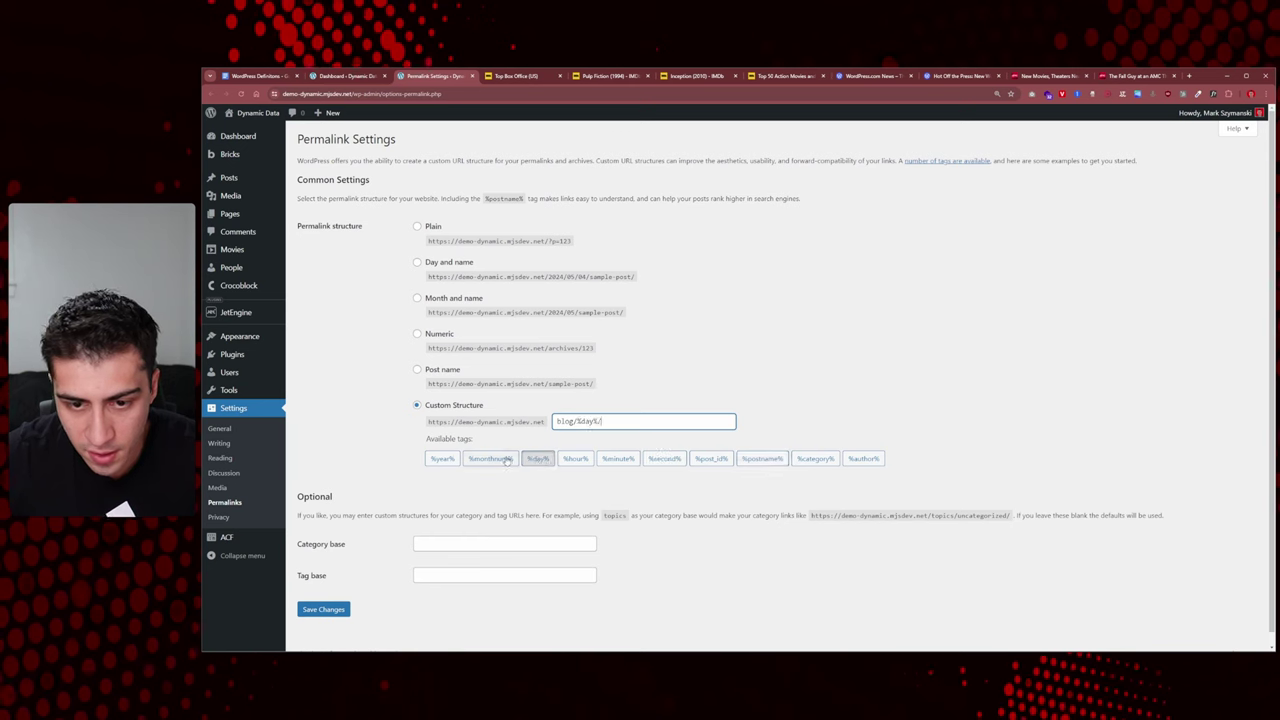
left_click(762, 459)
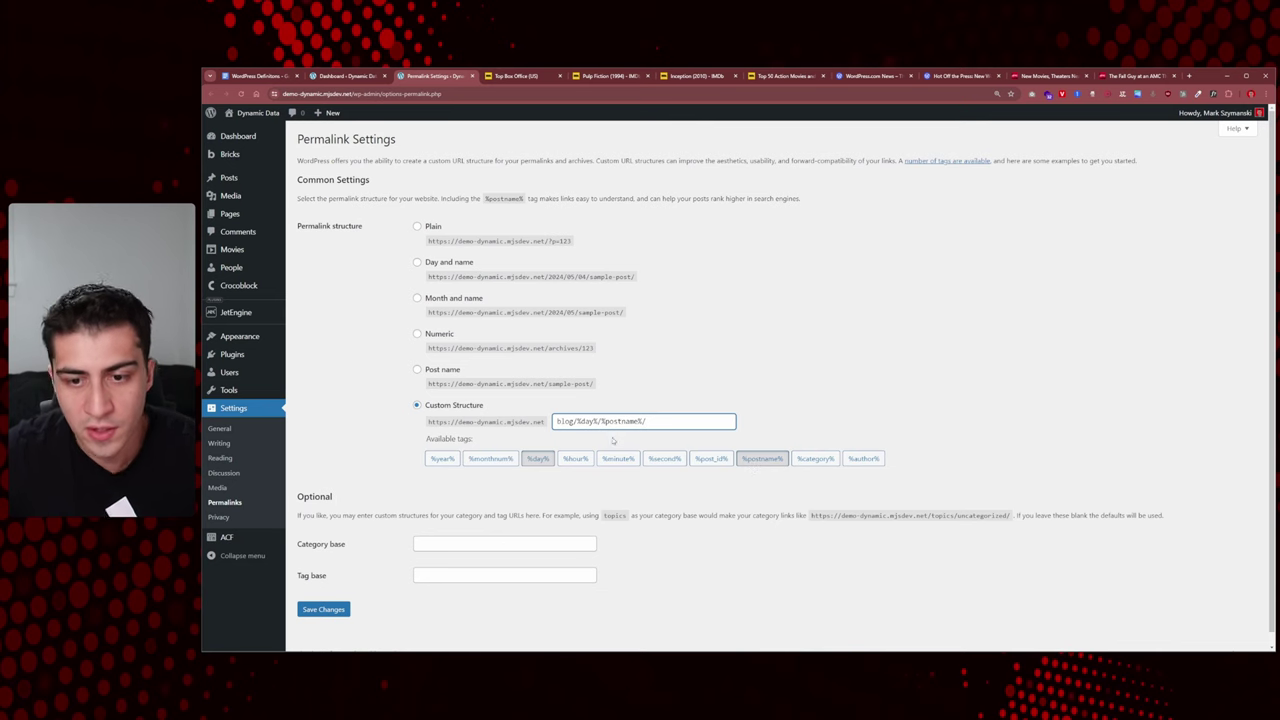
Step: Examine the blog, %day% and %postname% parts of the custom permalink structure by highlighting each one
left_click_drag(680, 421, 560, 422)
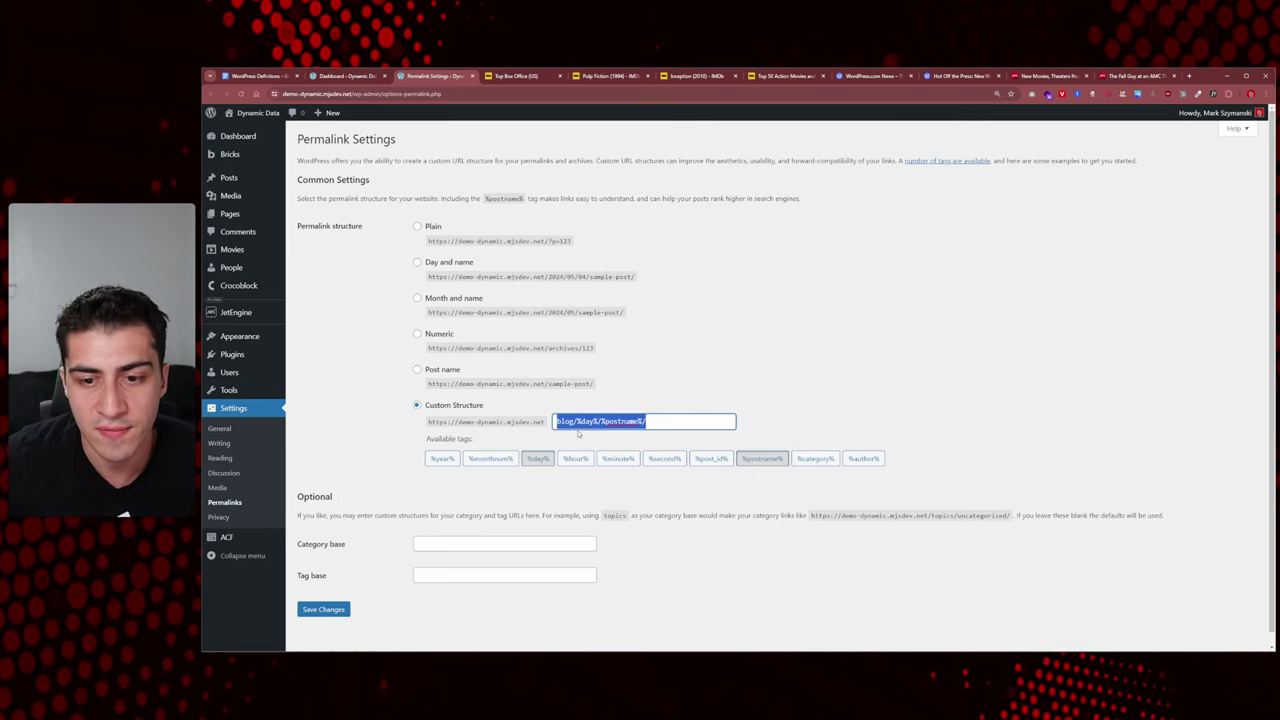
left_click(571, 422)
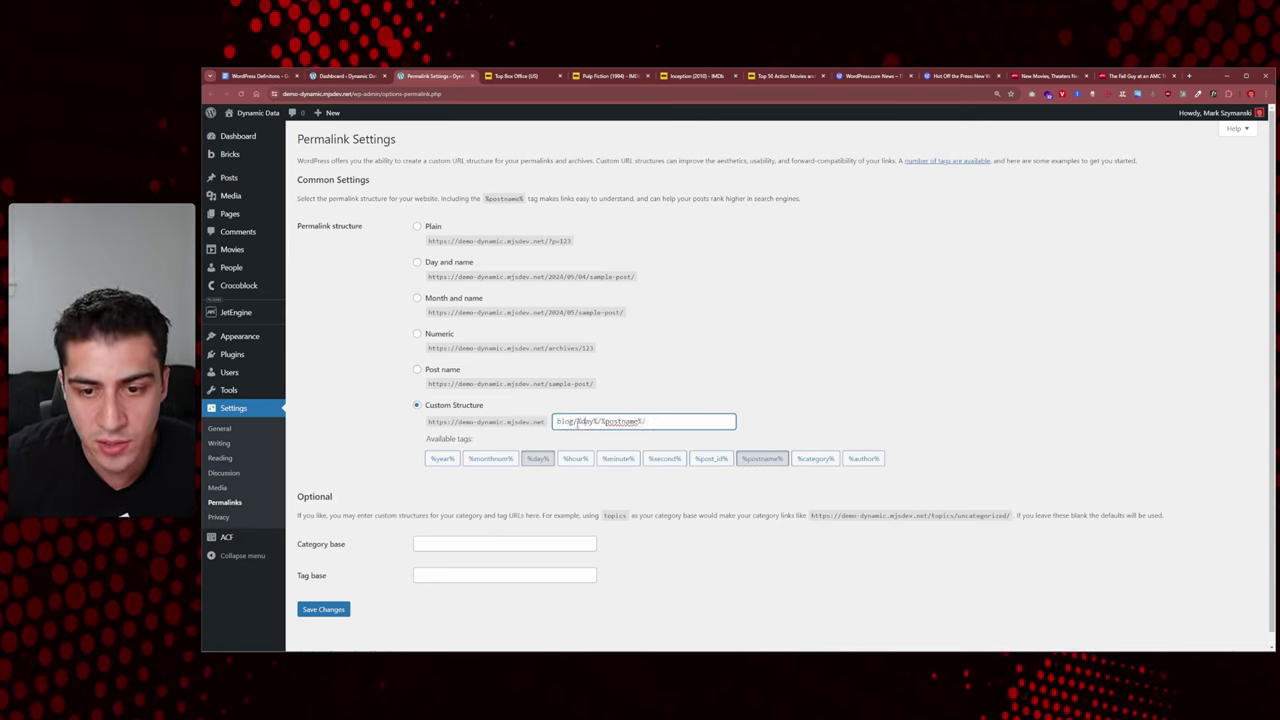
double_click(571, 422)
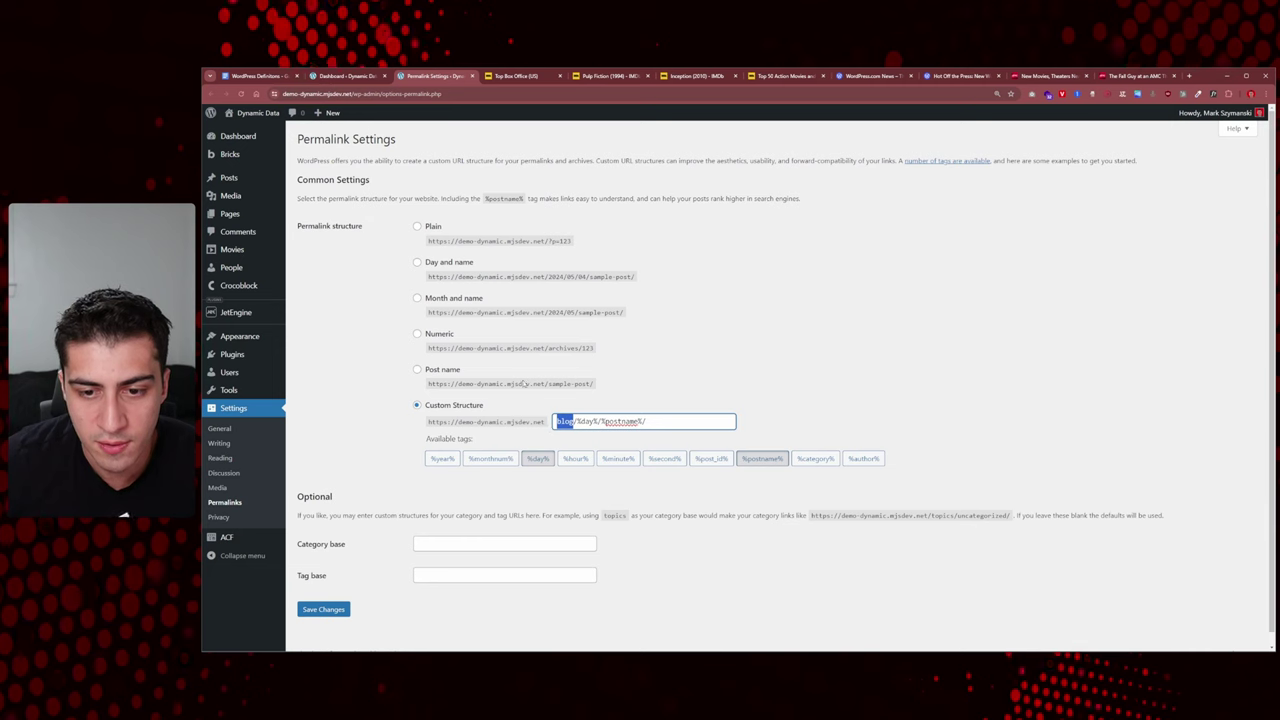
mouse_move(576, 422)
left_mouse_down()
mouse_move(628, 422)
mouse_move(601, 422)
left_mouse_up()
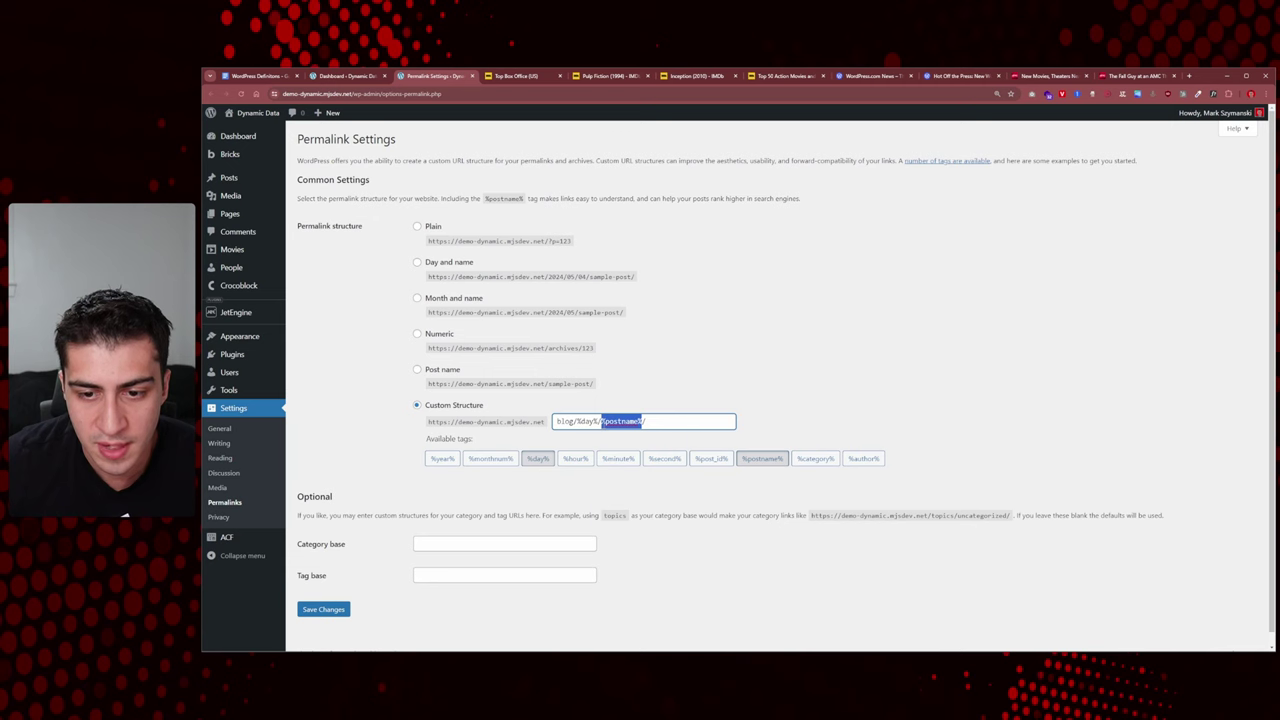
left_click(601, 422)
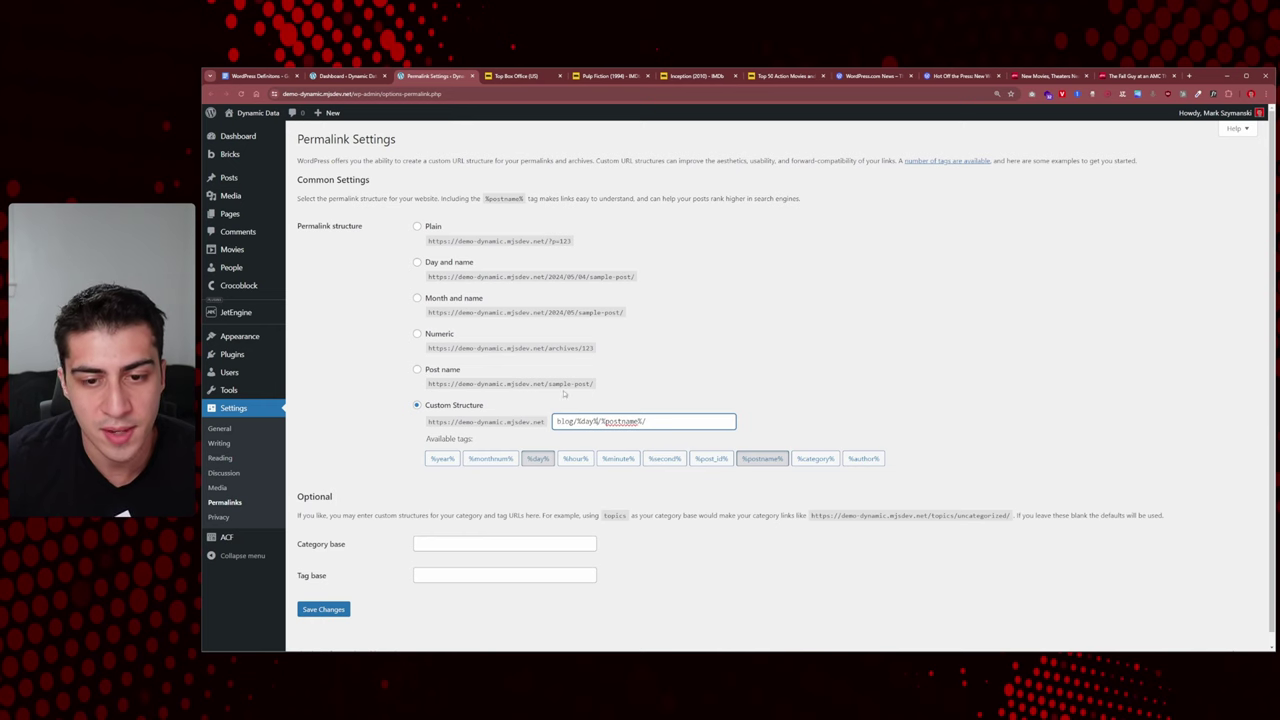
Step: Choose the Post name permalink structure and highlight sample-post/ in its example URL
left_click(418, 370)
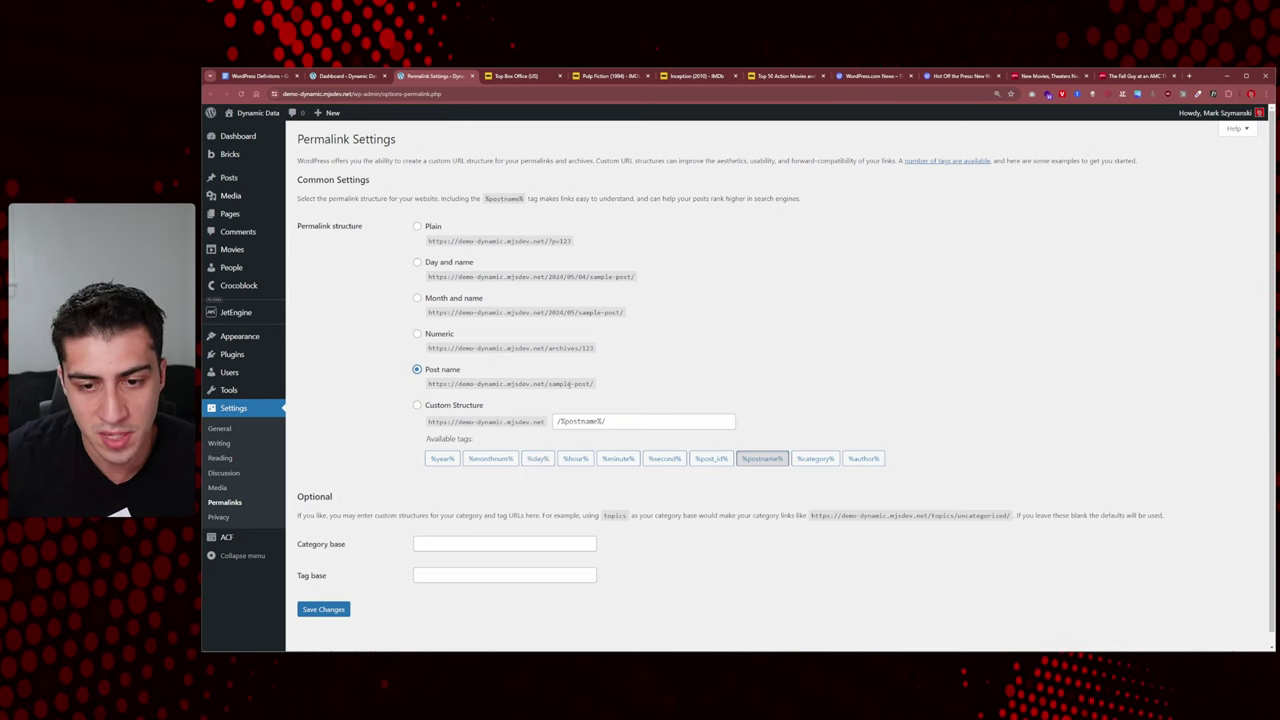
left_click_drag(546, 383, 596, 385)
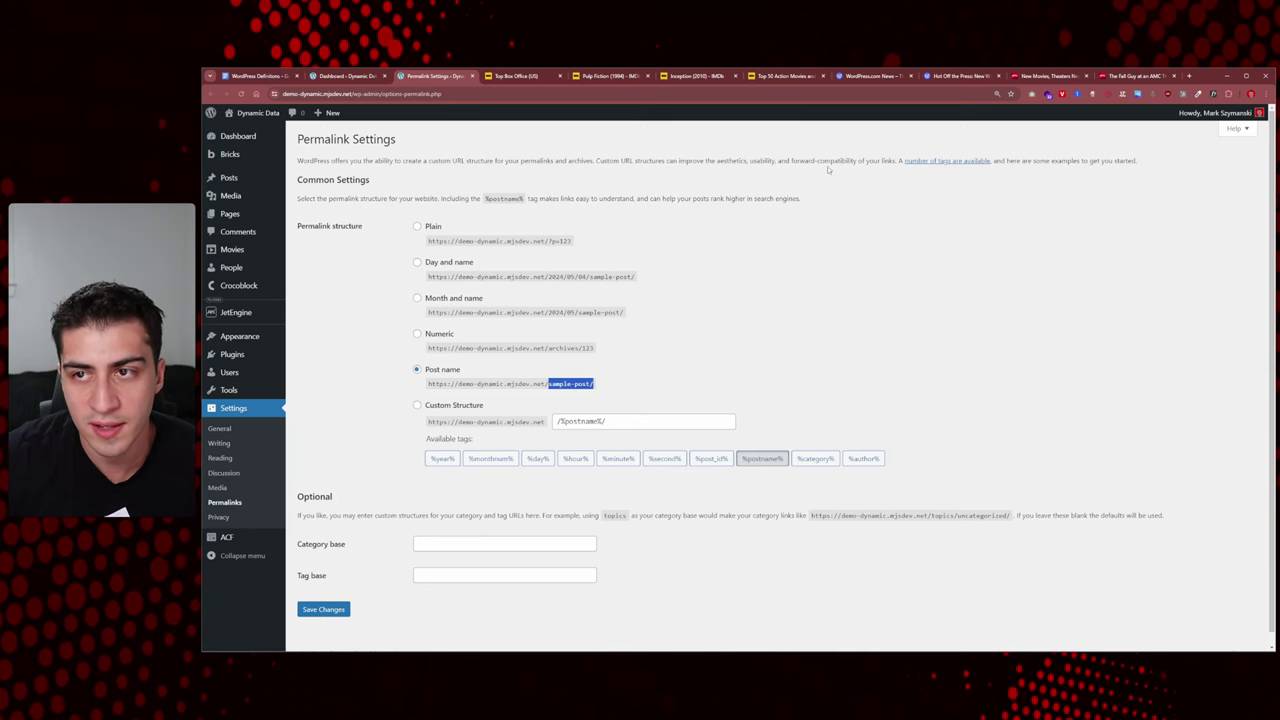
Step: Revisit the WordPress.com blog archive and its April 2024 themes post, and highlight the address of the AMC movies page
left_click(874, 77)
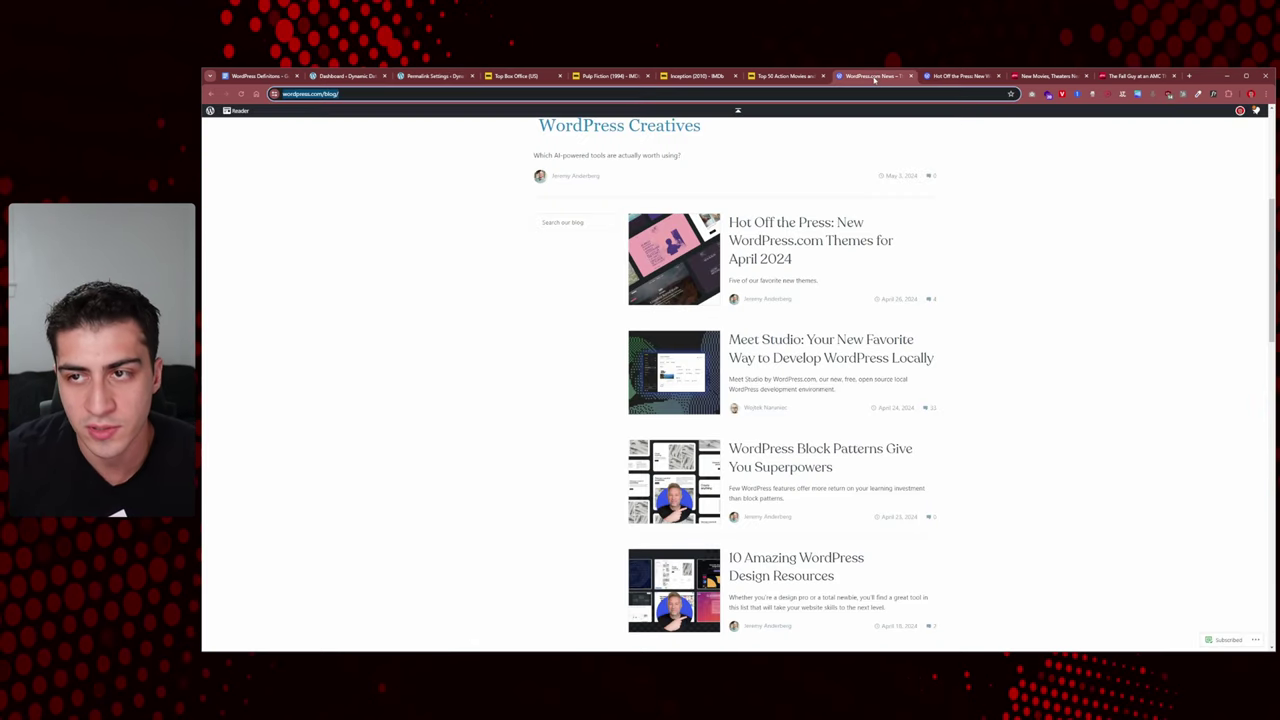
left_click(949, 79)
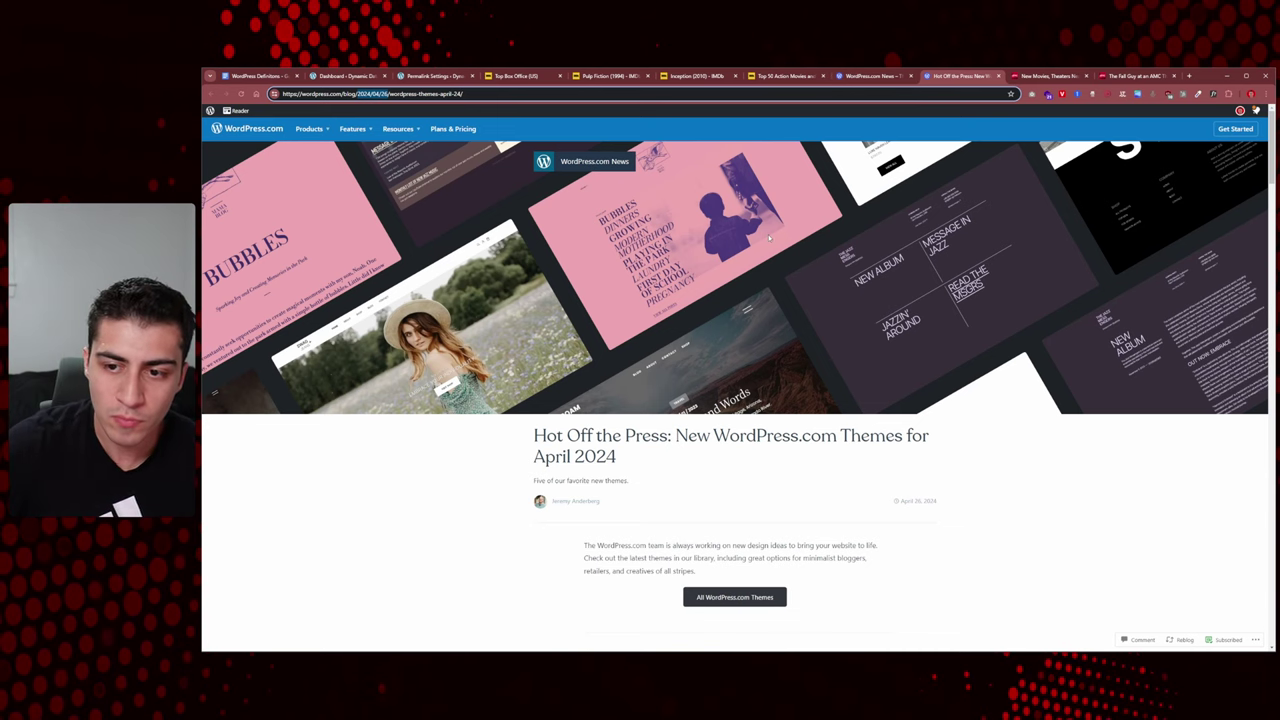
left_click(1037, 76)
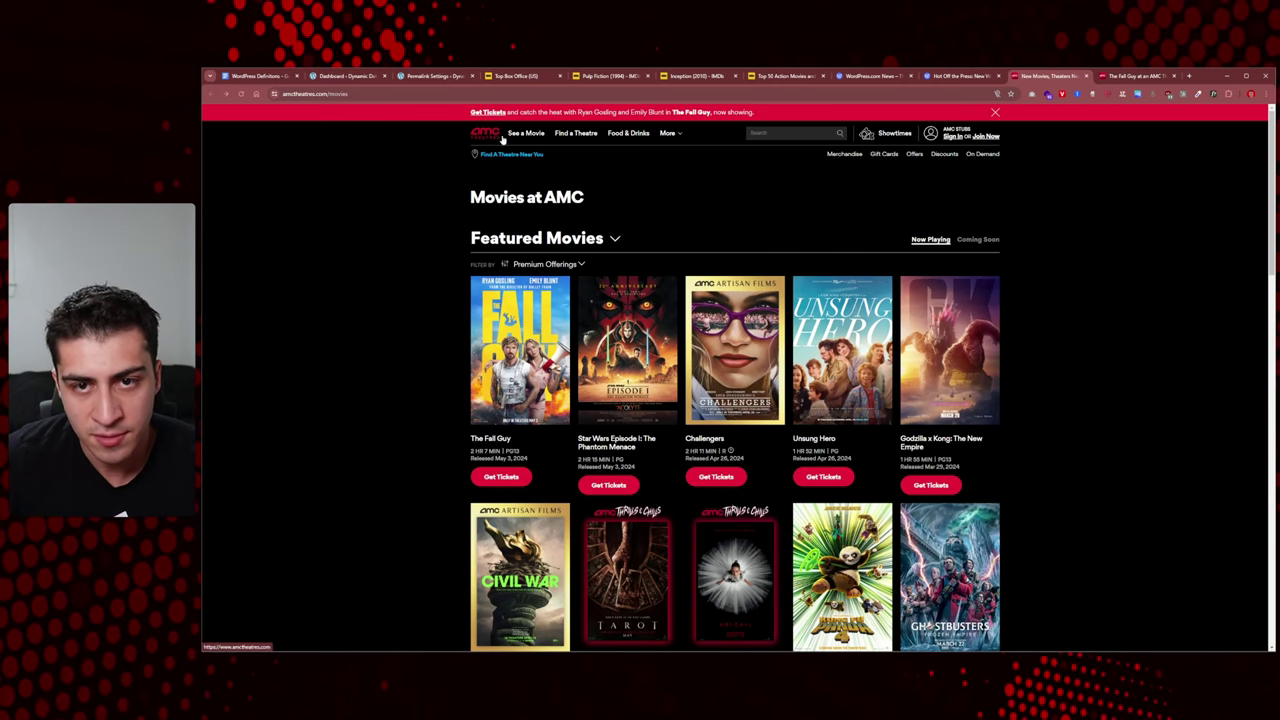
mouse_move(525, 138)
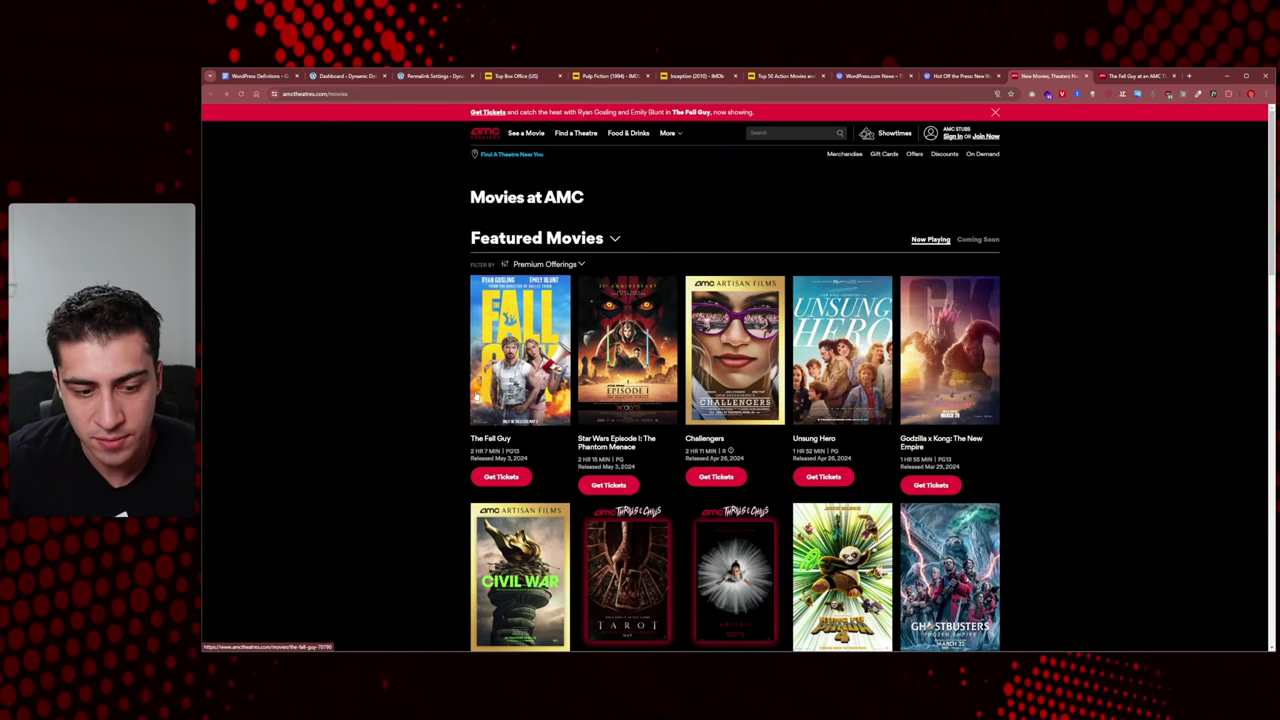
key("ctrl+l")
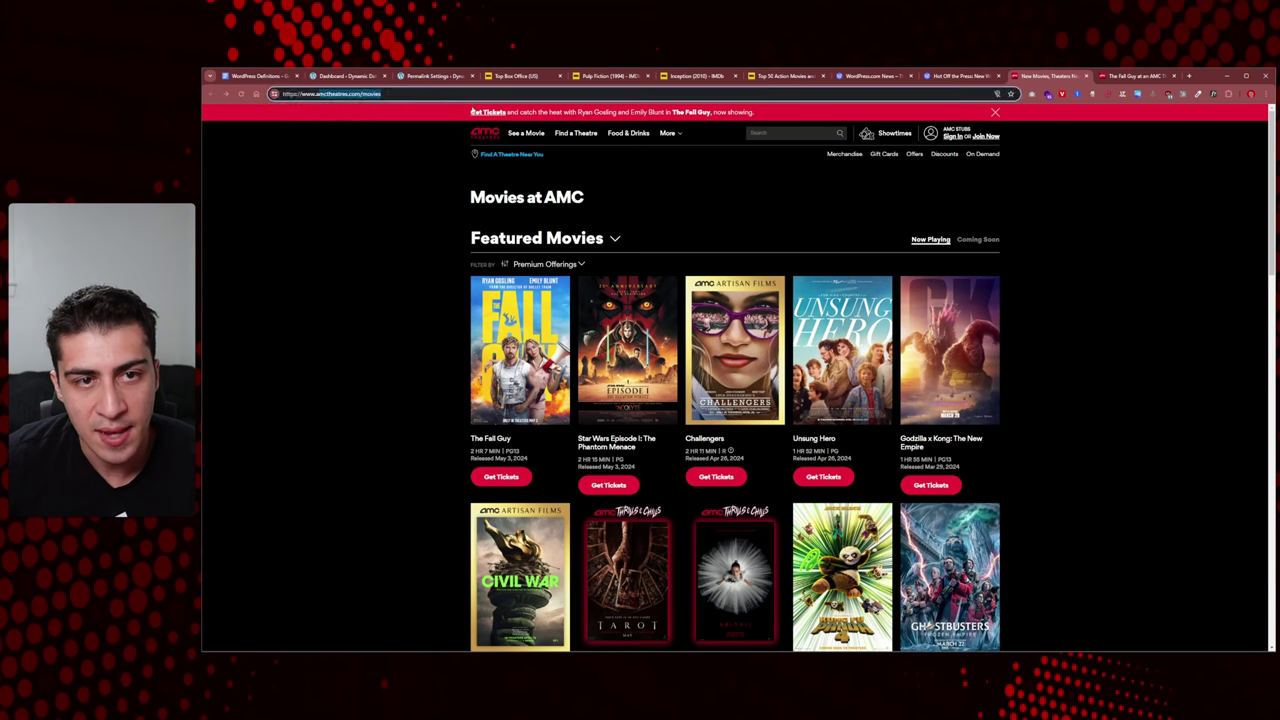
left_click(423, 244)
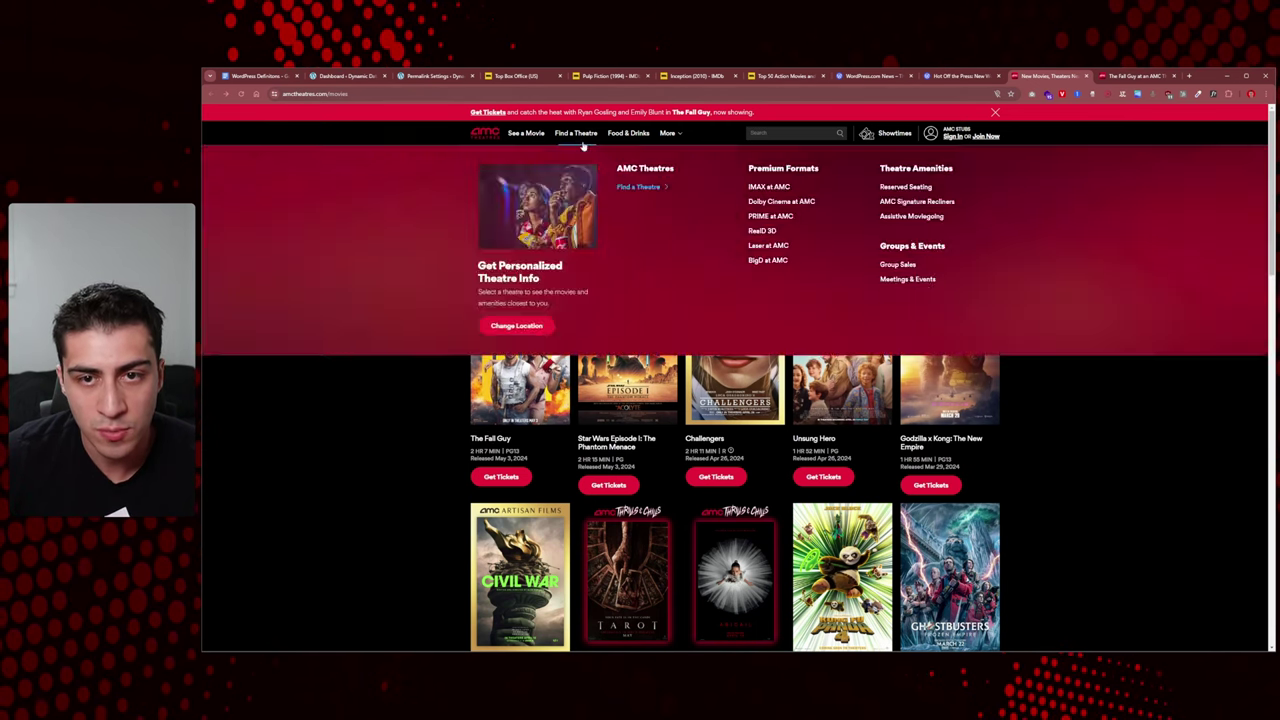
Step: Look through the Movies at AMC listing down to the end of the movie grid and return to its beginning
mouse_move(577, 144)
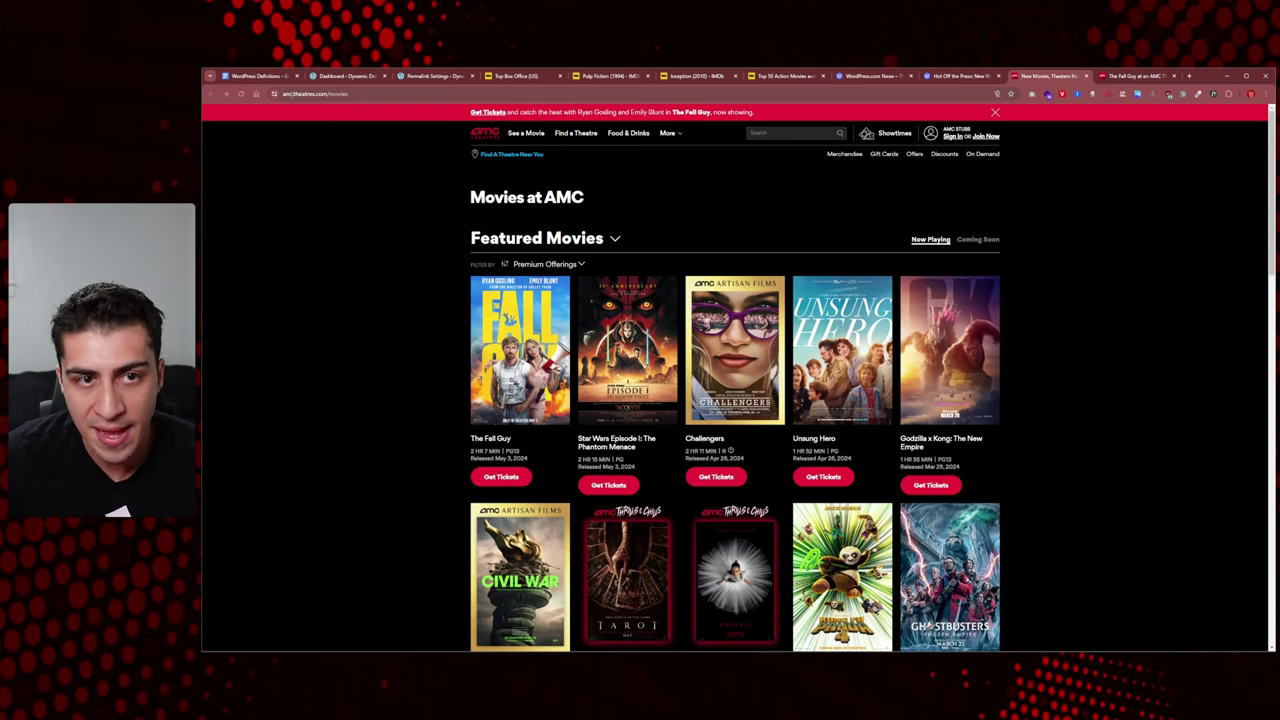
scroll(520, 300, "down", 5)
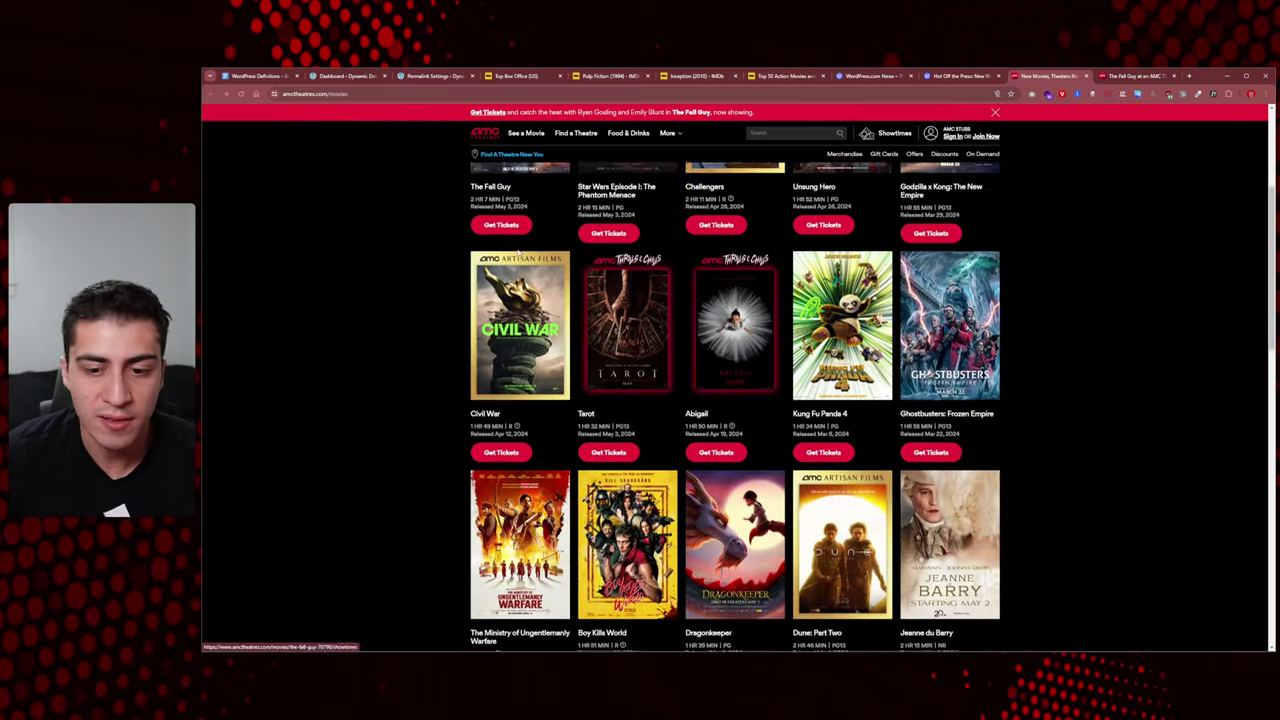
scroll(520, 400, "down", 5)
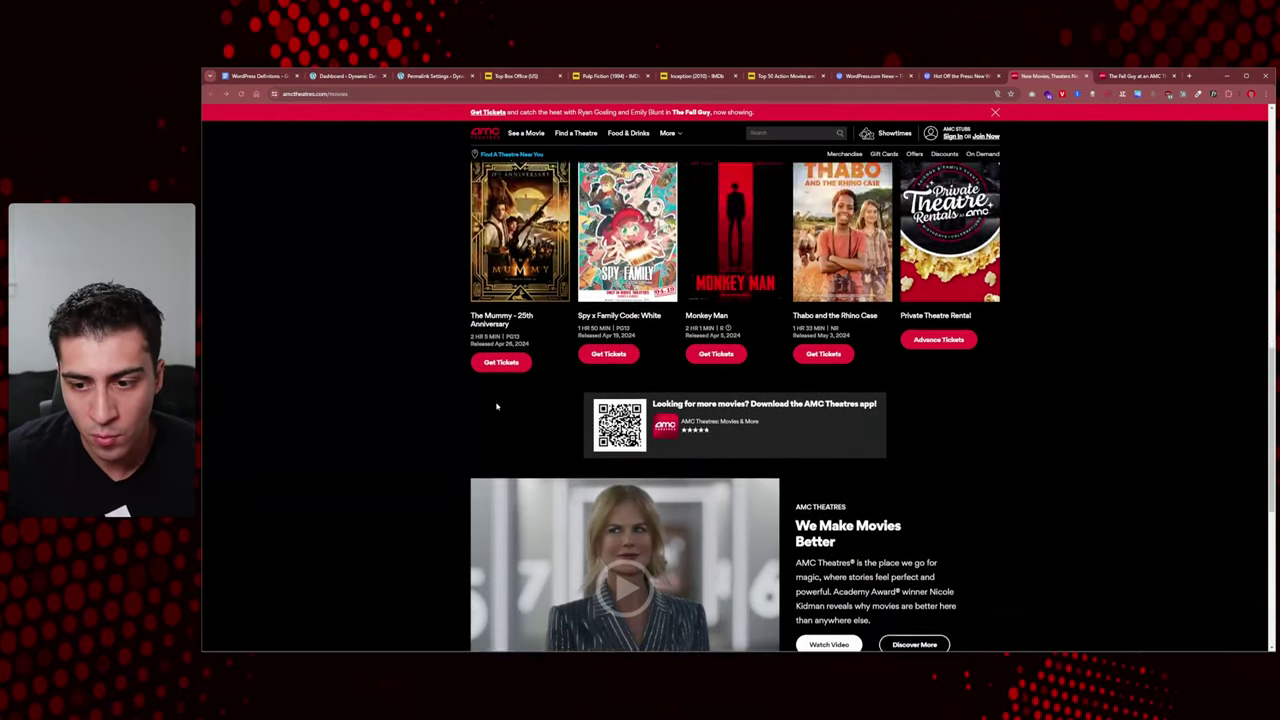
scroll(390, 306, "up", 10)
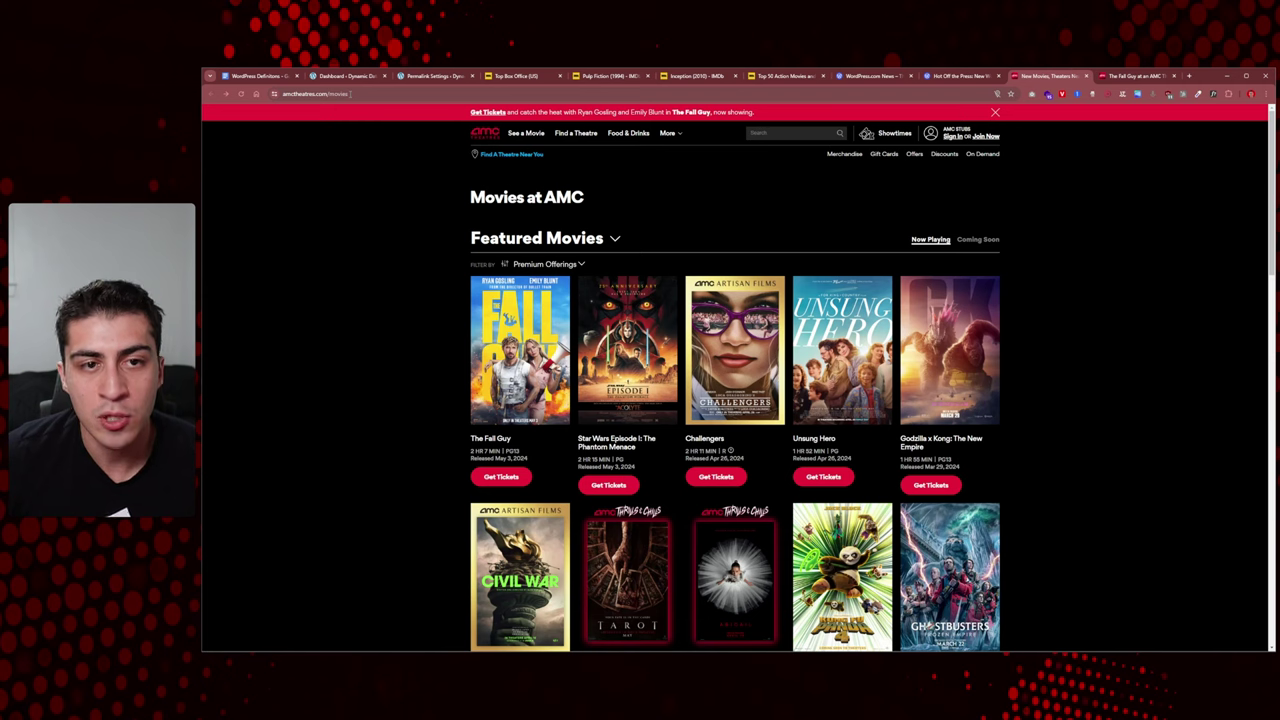
Step: Highlight the movies slug in the address of the AMC movies archive
left_click(349, 93)
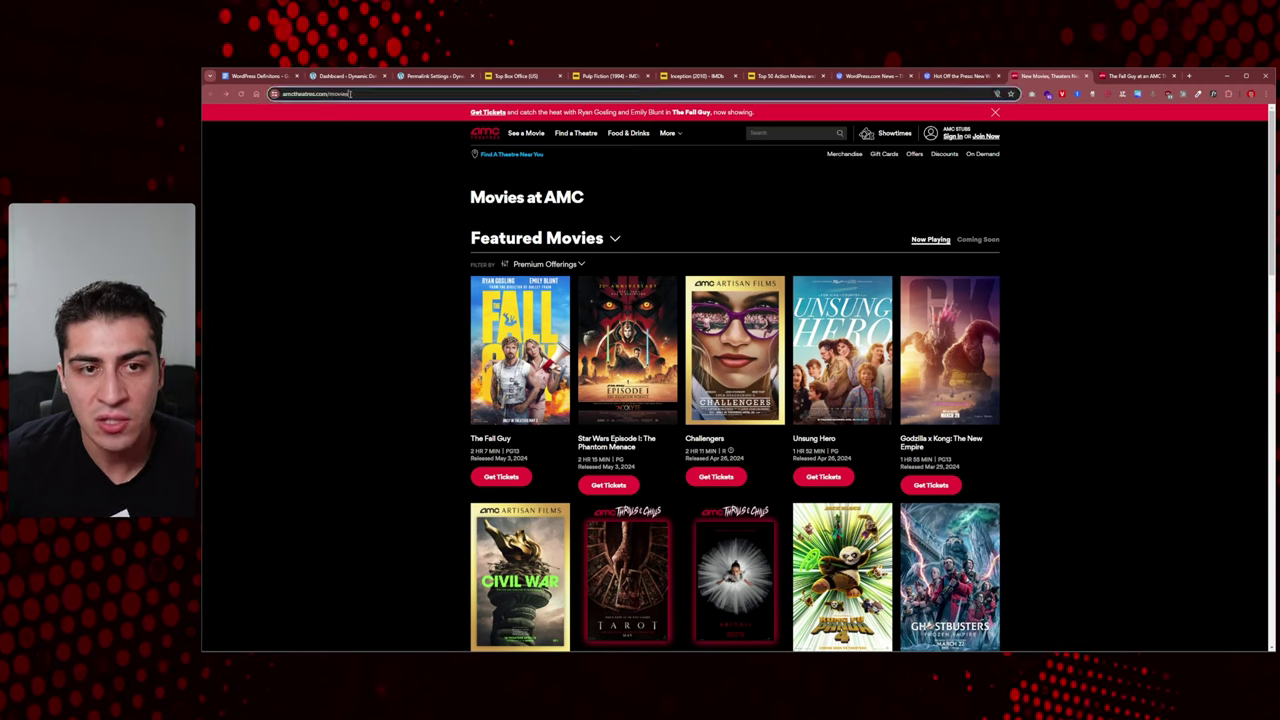
key("End")
key("ctrl+shift+Left")
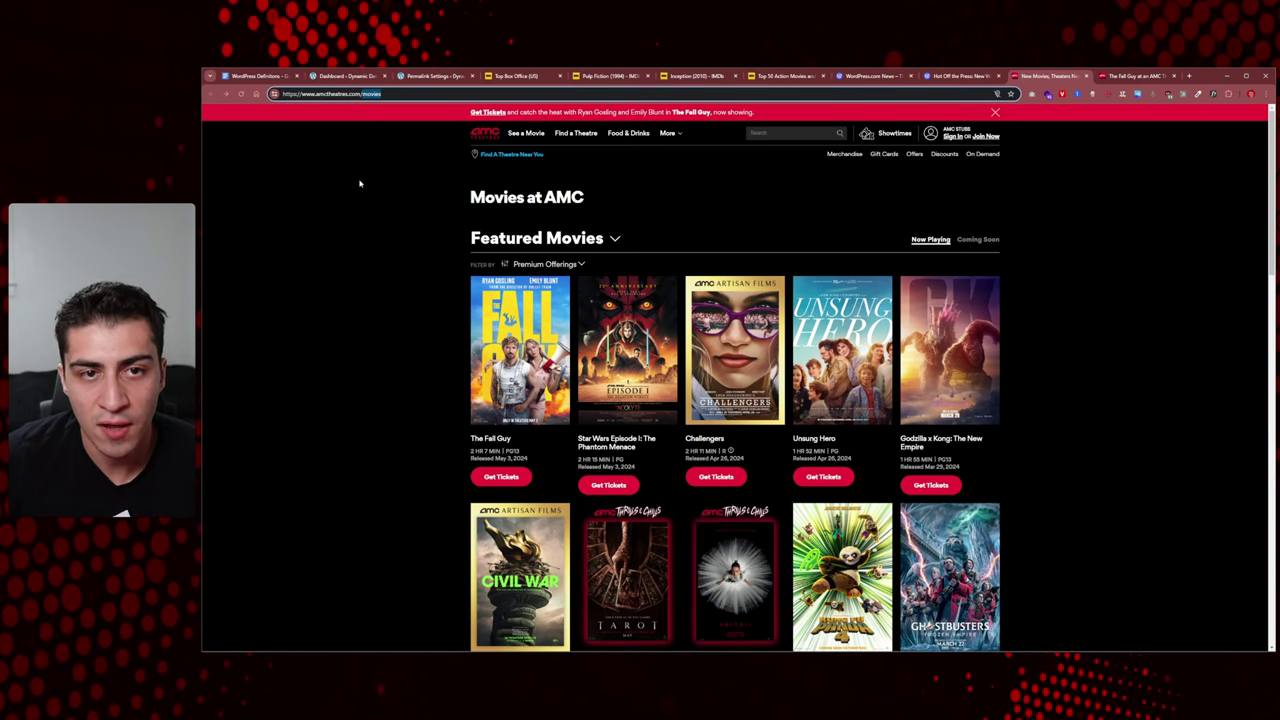
left_click(360, 183)
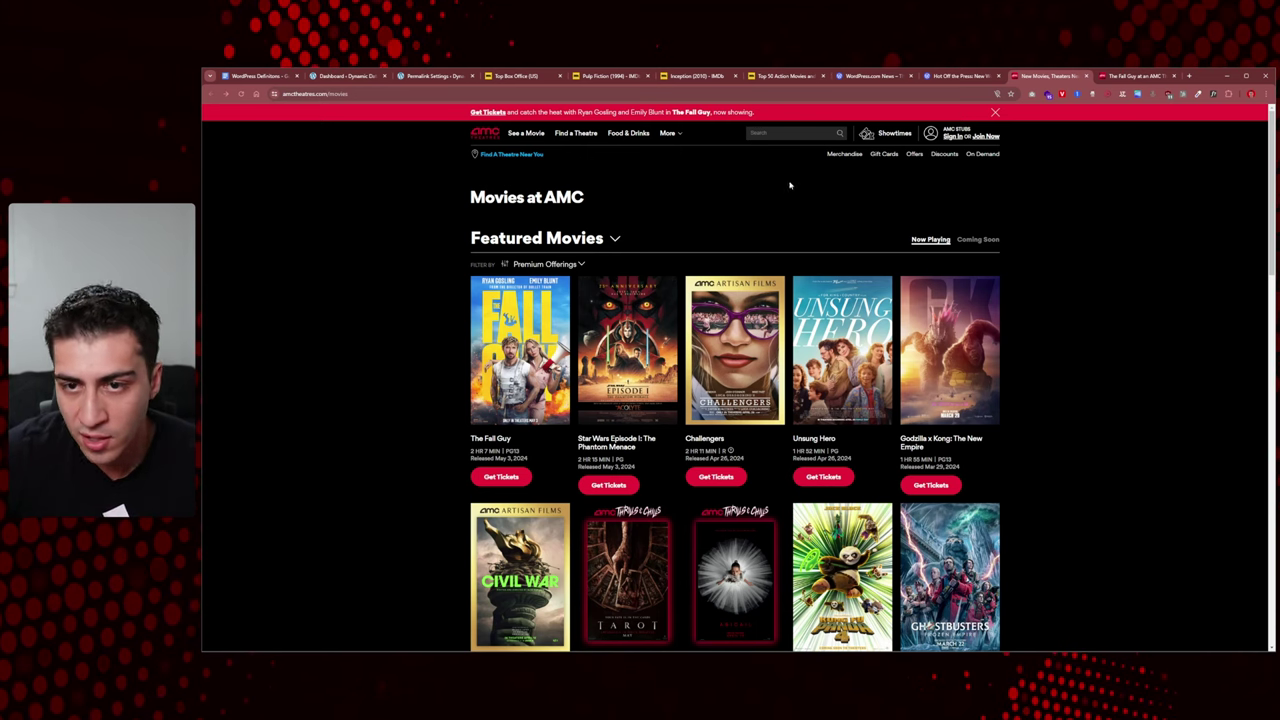
double_click(371, 94)
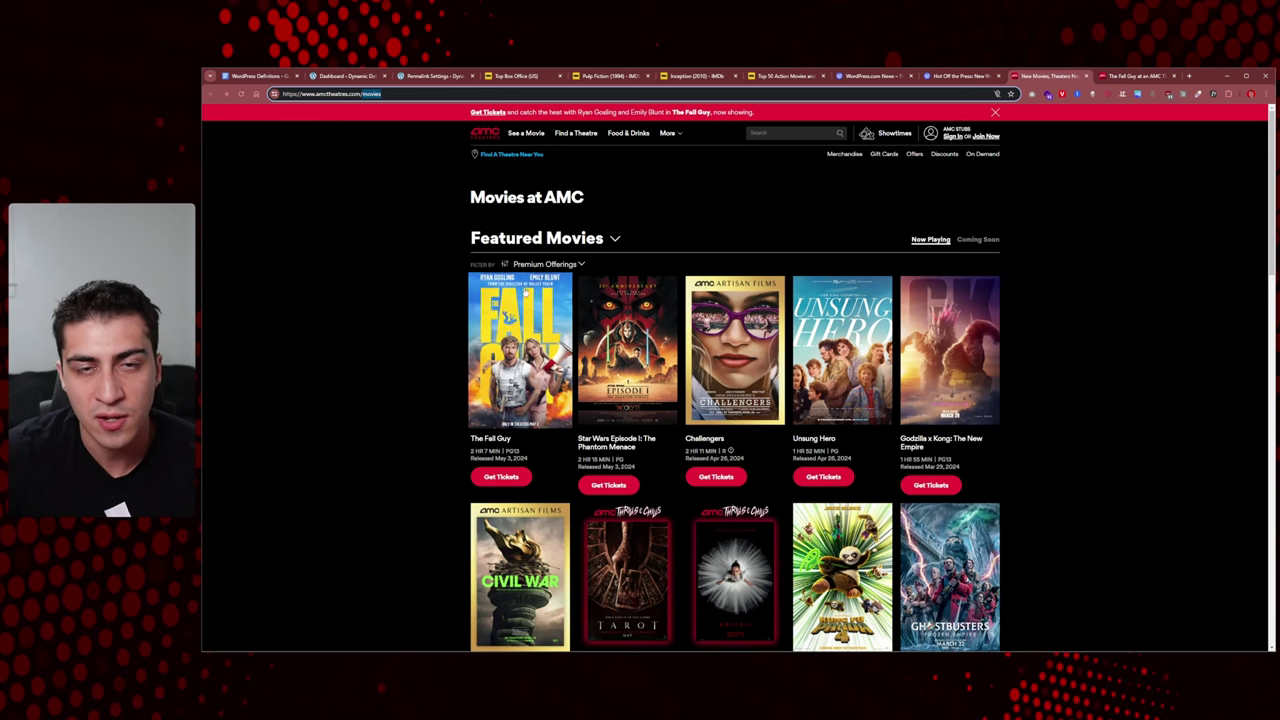
left_click(425, 286)
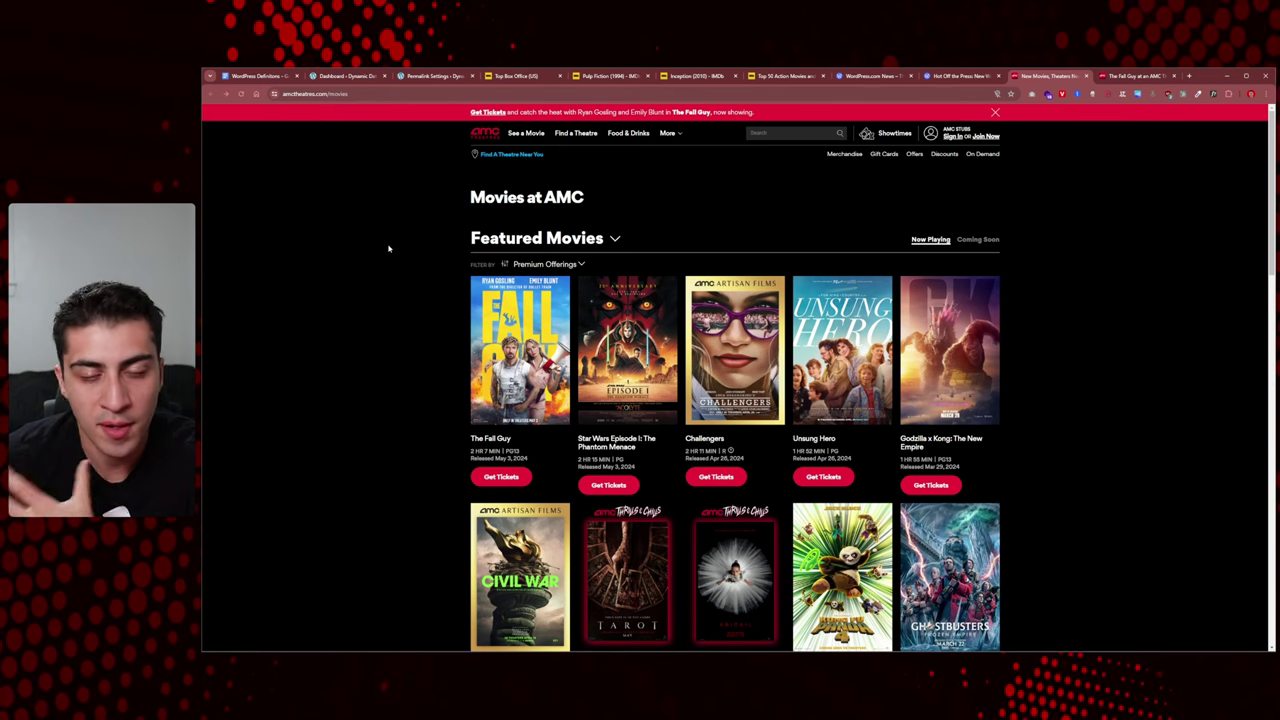
Step: Compare the AMC movies archive with the single page of The Fall Guy
left_click(1141, 81)
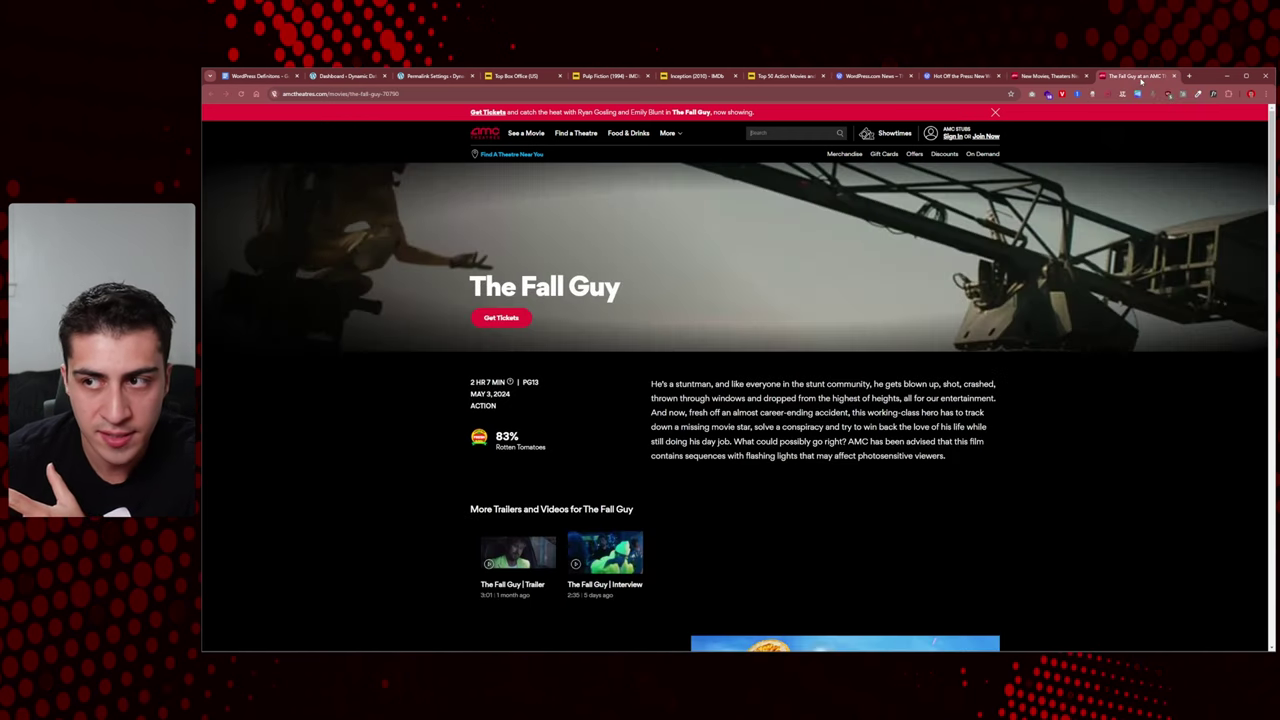
left_click(1046, 76)
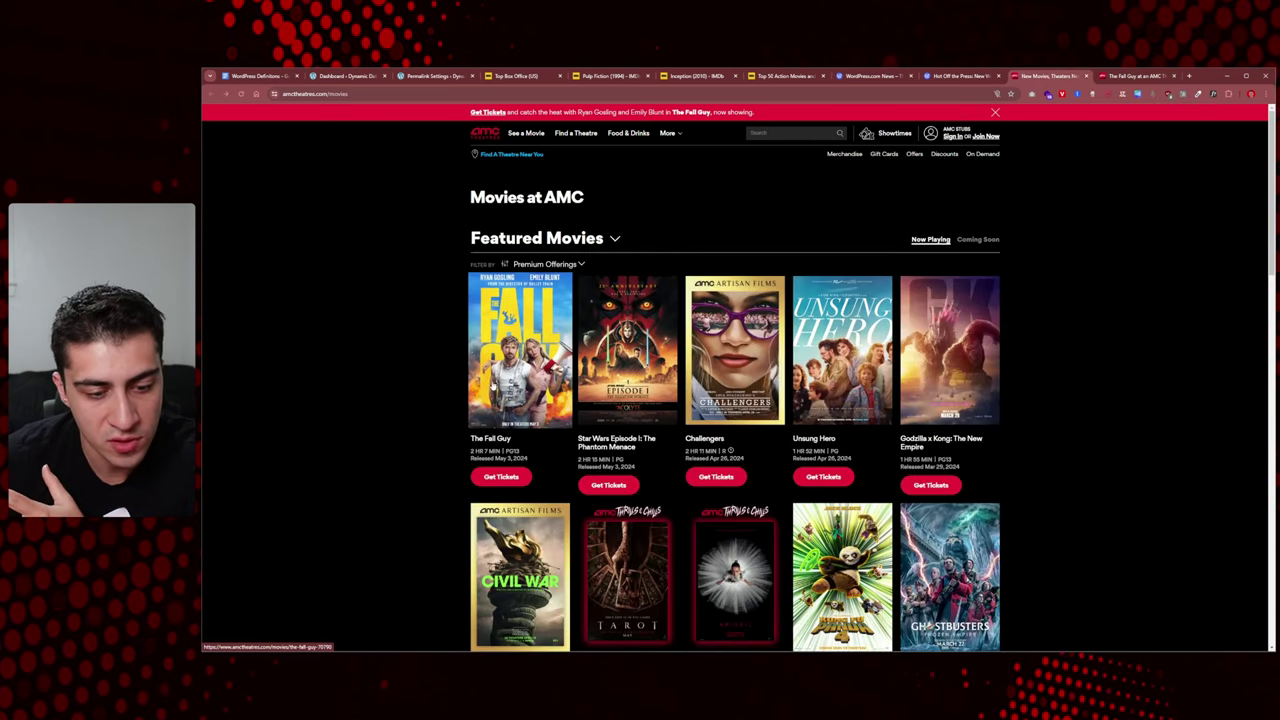
left_click(1161, 77)
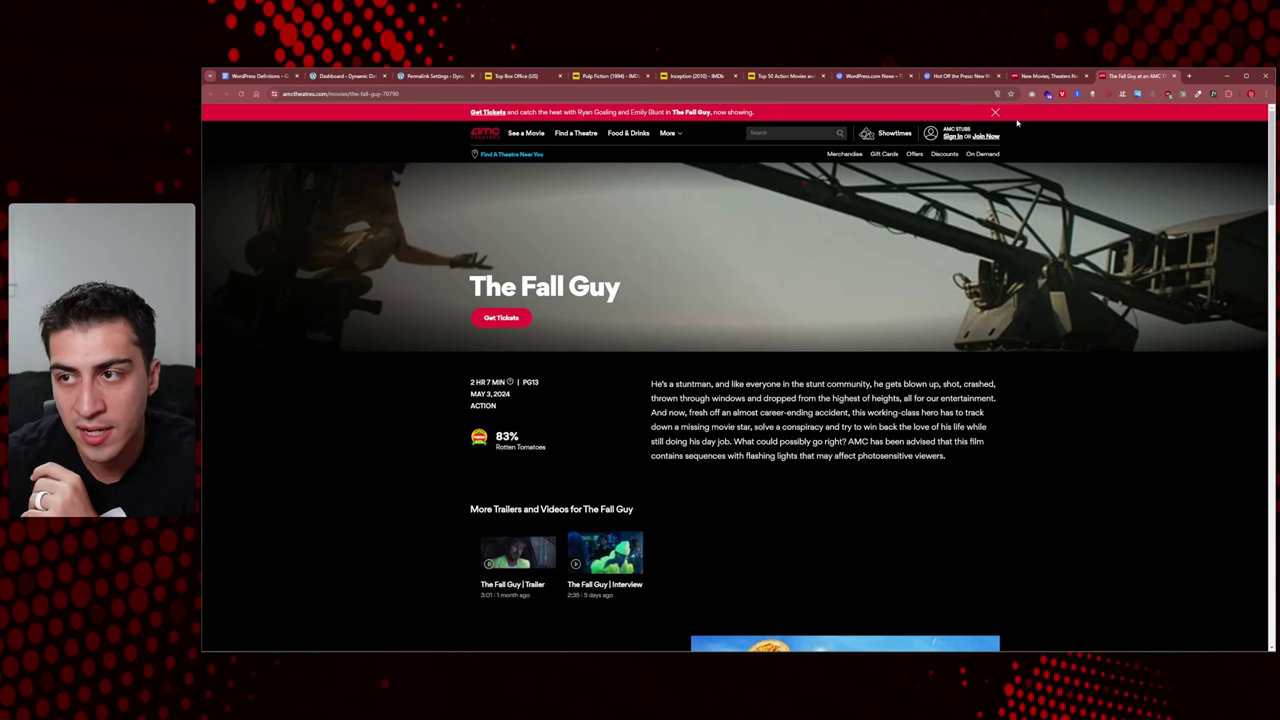
left_click(1048, 76)
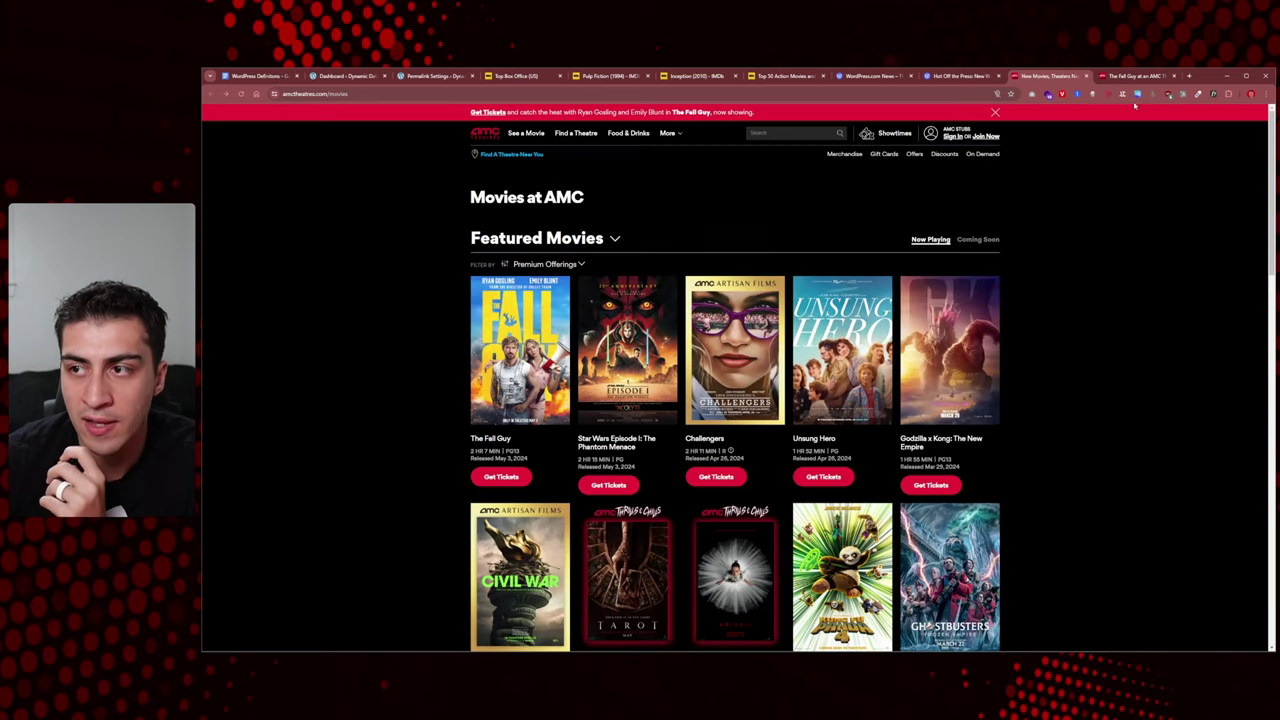
Step: Examine the title, details and synopsis on The Fall Guy's single page, highlighting the synopsis text
left_click(1125, 76)
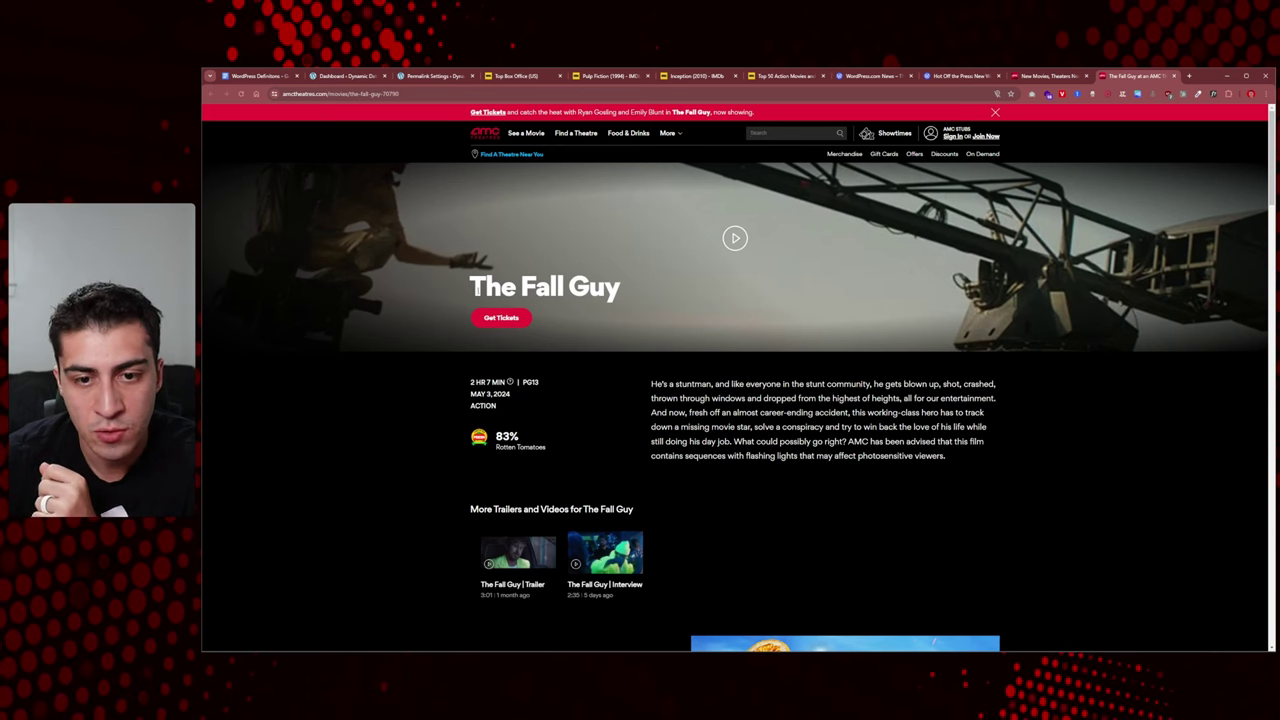
left_click_drag(948, 456, 648, 424)
left_click(644, 379)
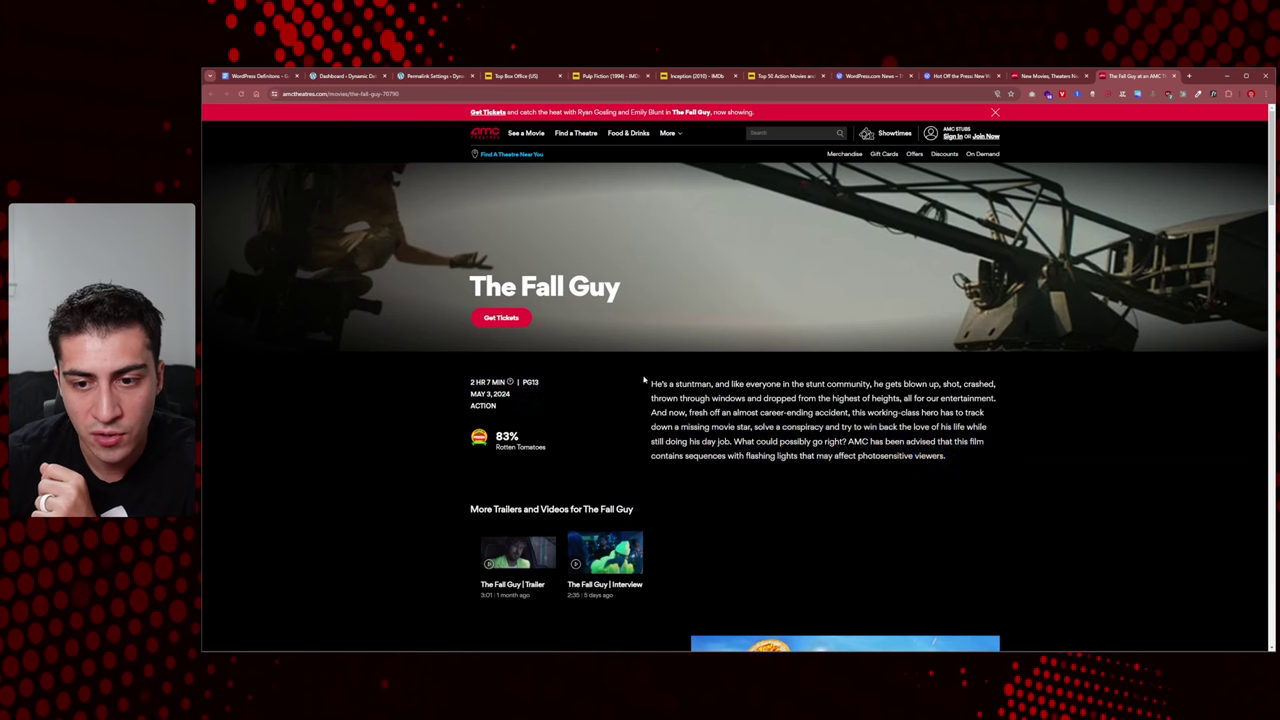
triple_click(644, 379)
left_click(644, 379)
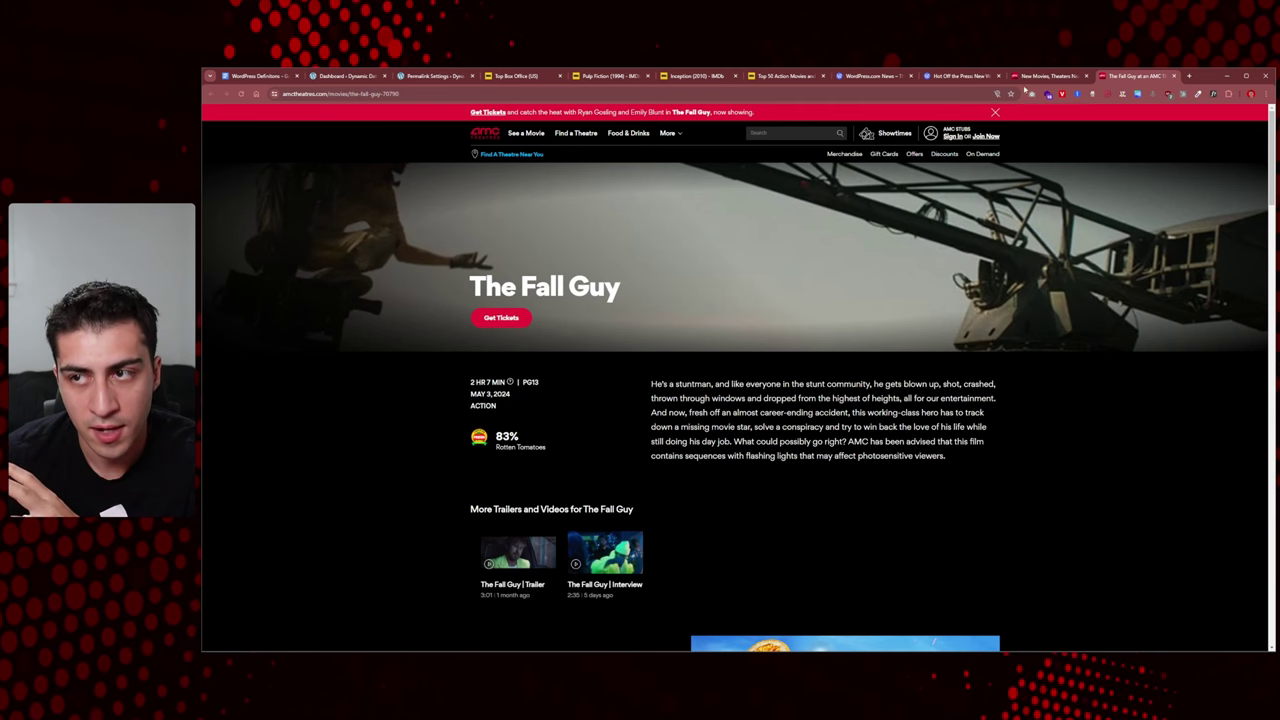
Step: Open Star Wars Episode I: The Phantom Menace and Challengers from the AMC movies archive in new tabs
left_click(1032, 83)
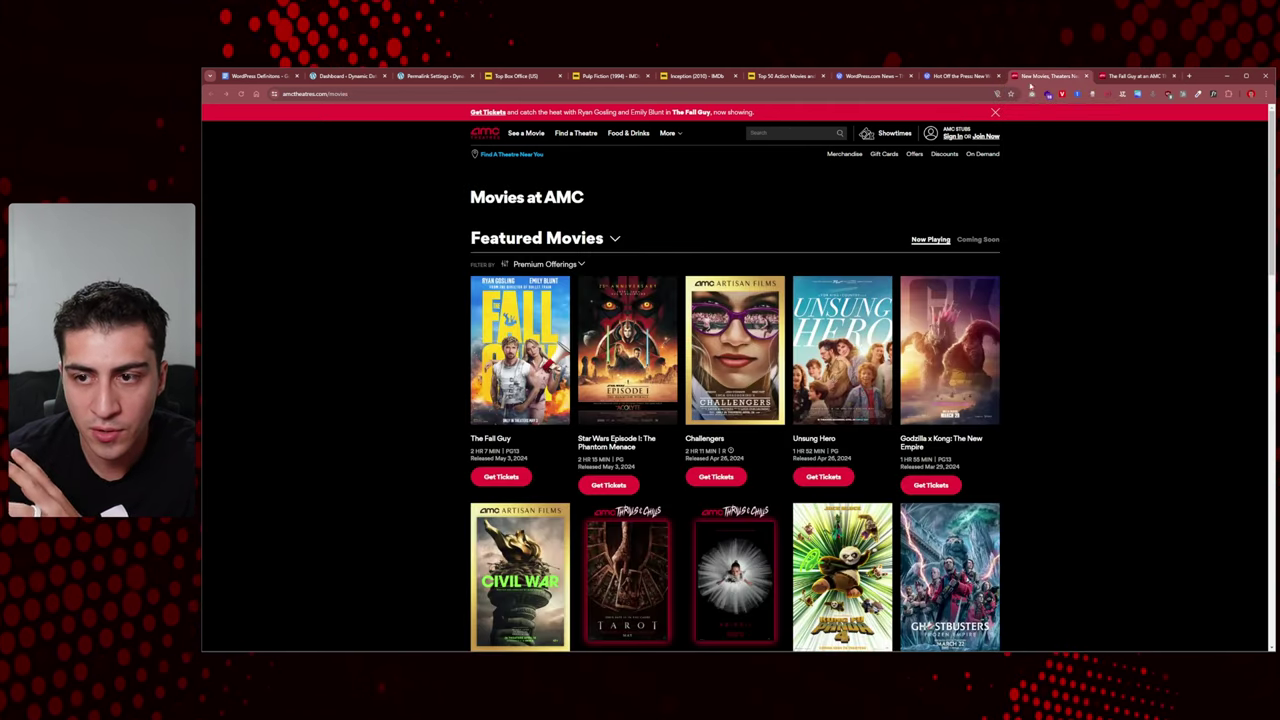
left_click(628, 360, "ctrl")
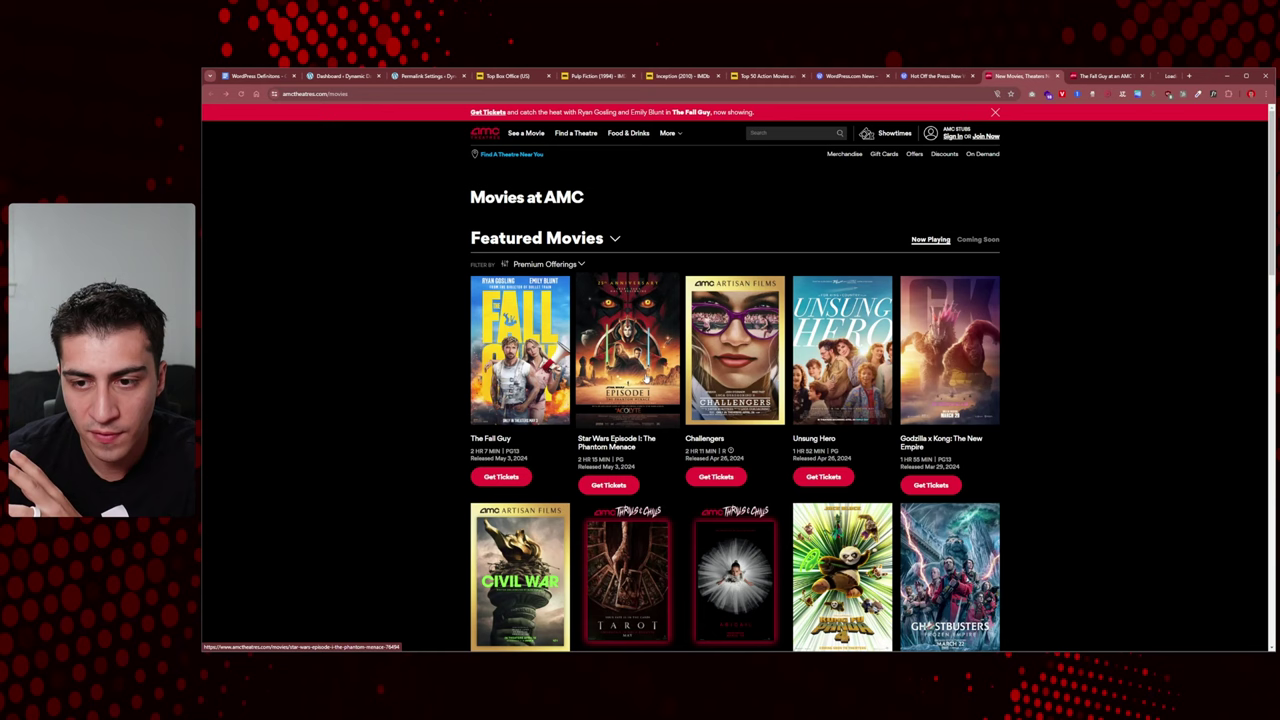
left_click(735, 350, "ctrl")
Step: Compare the single-page layouts of The Fall Guy, Star Wars Episode I and Challengers
left_click(1013, 77)
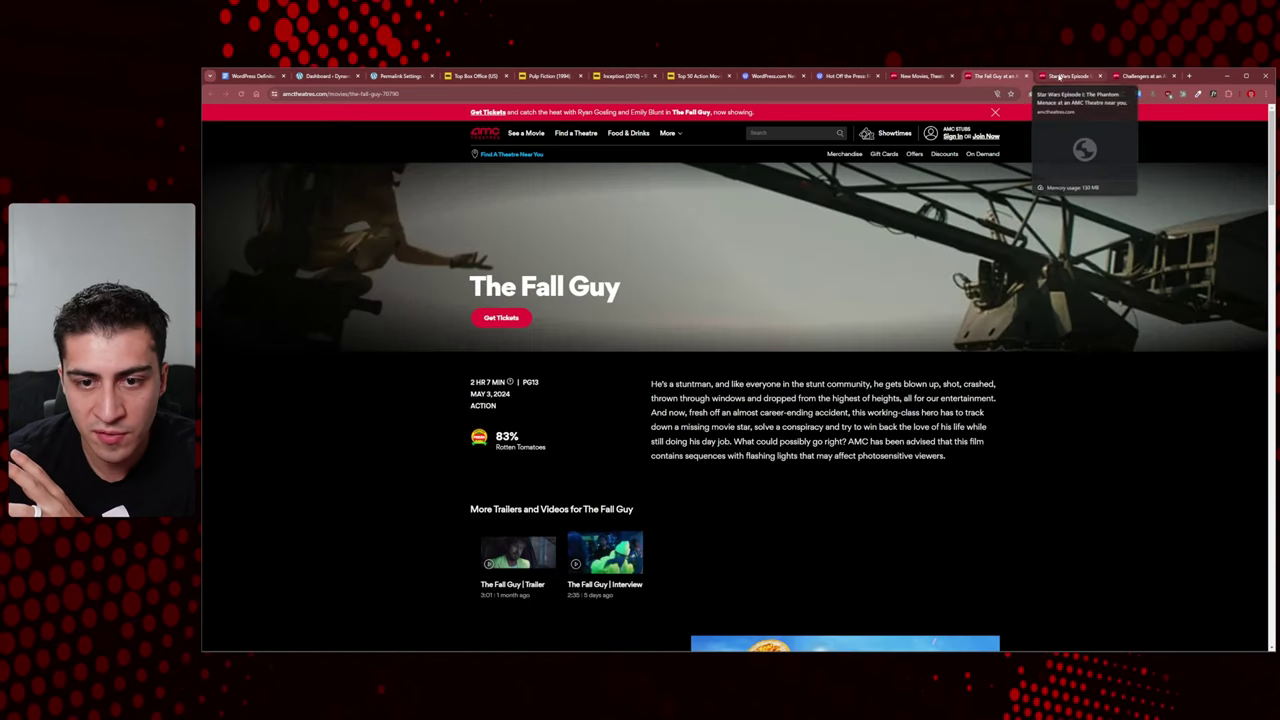
left_click(1060, 77)
left_click(1144, 74)
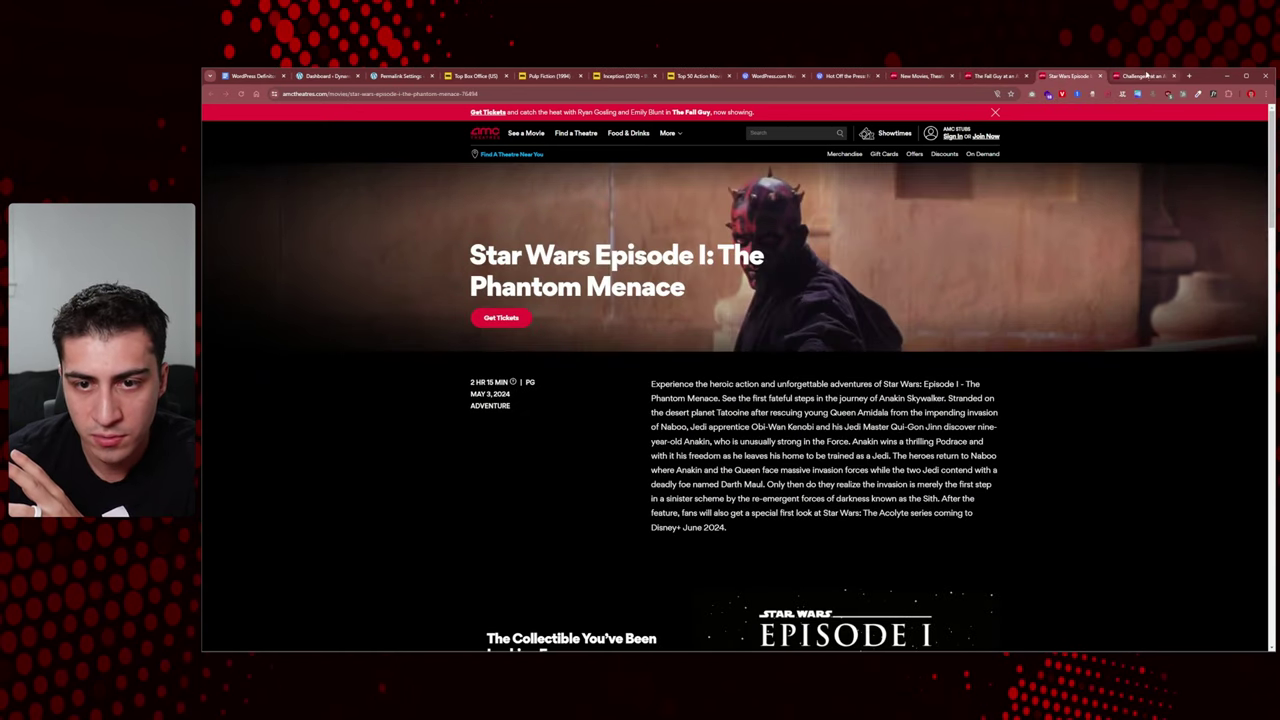
left_click(997, 76)
left_click(1068, 76)
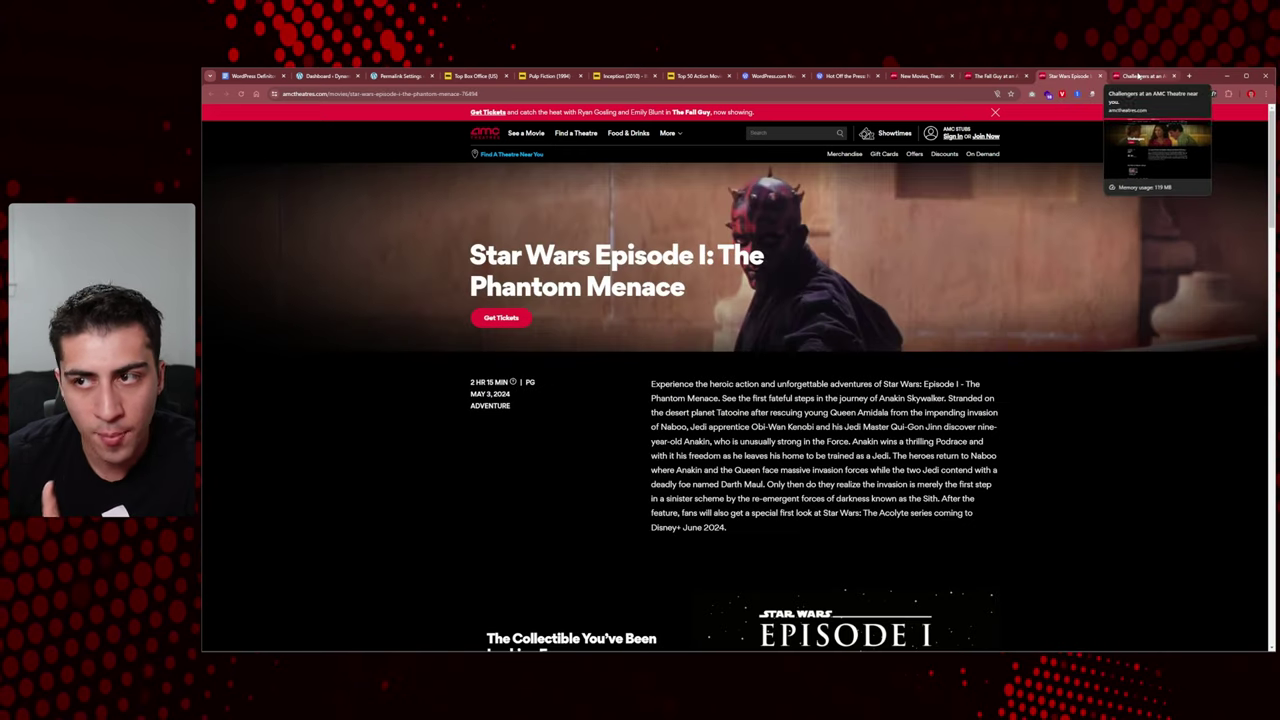
left_click(1138, 76)
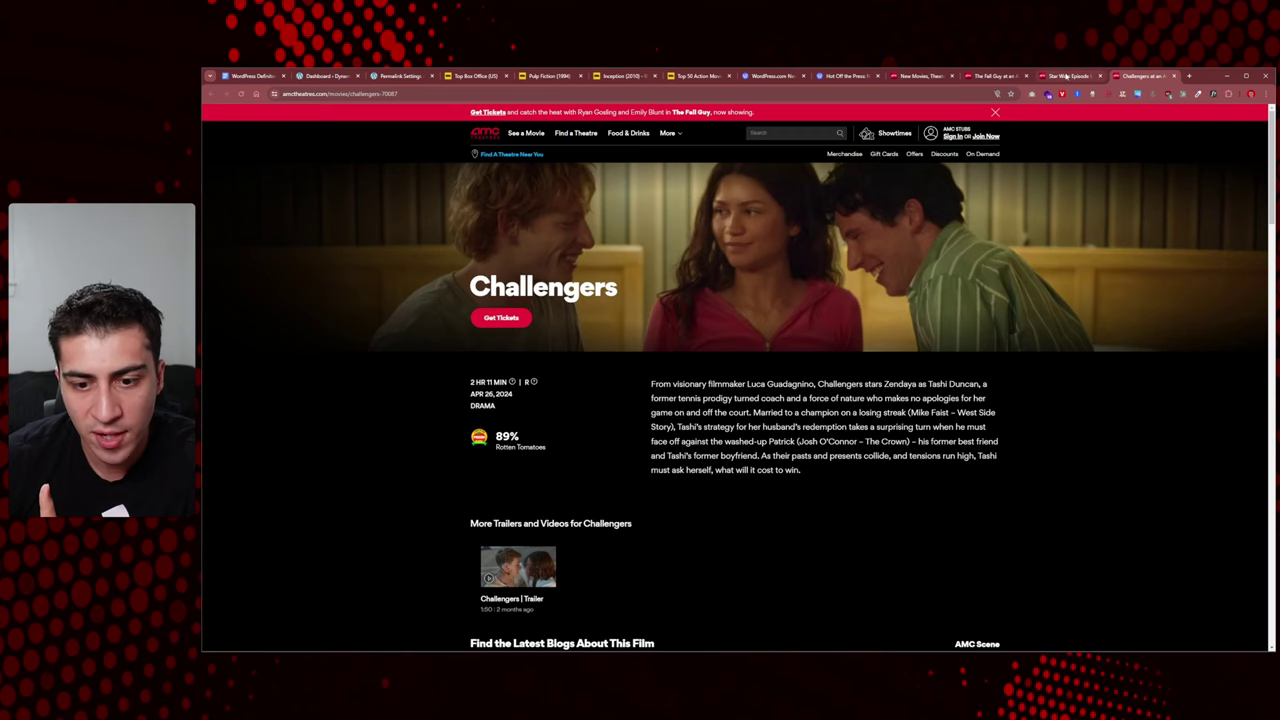
Step: Compare the shared template fields on the Star Wars Episode I and The Fall Guy pages, alternating between the two
left_click(1068, 76)
left_click(984, 77)
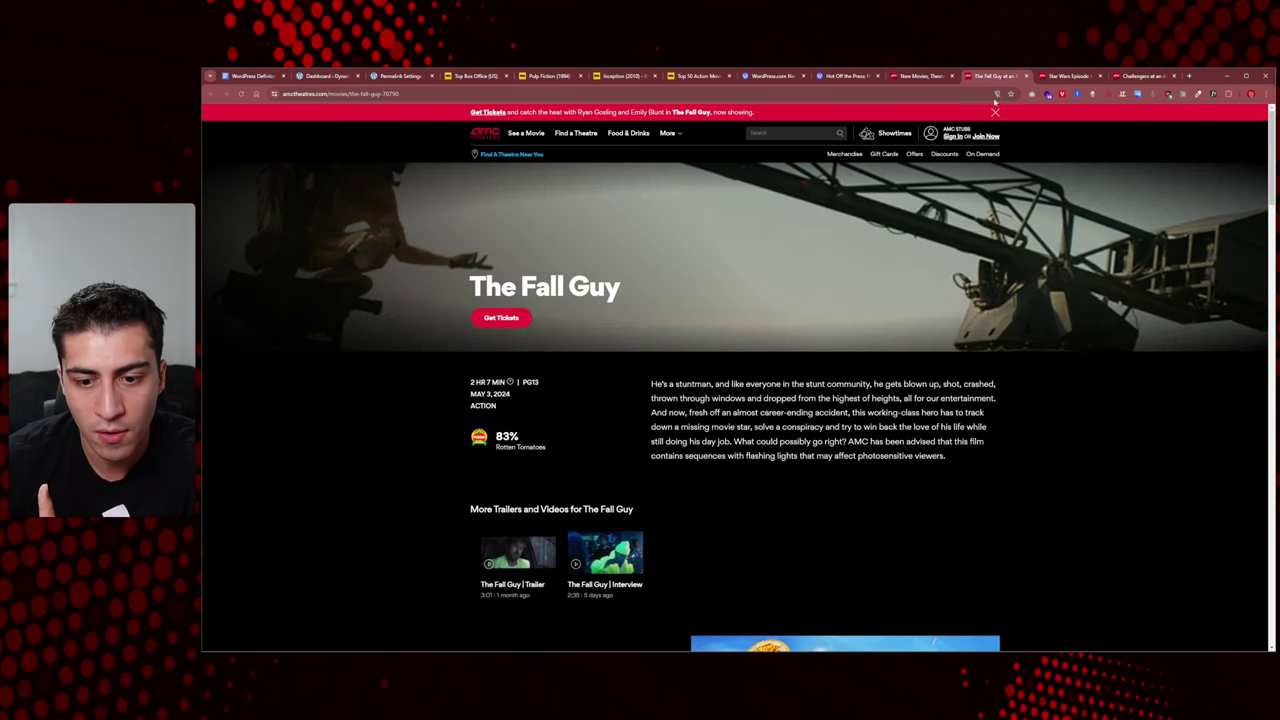
mouse_move(985, 135)
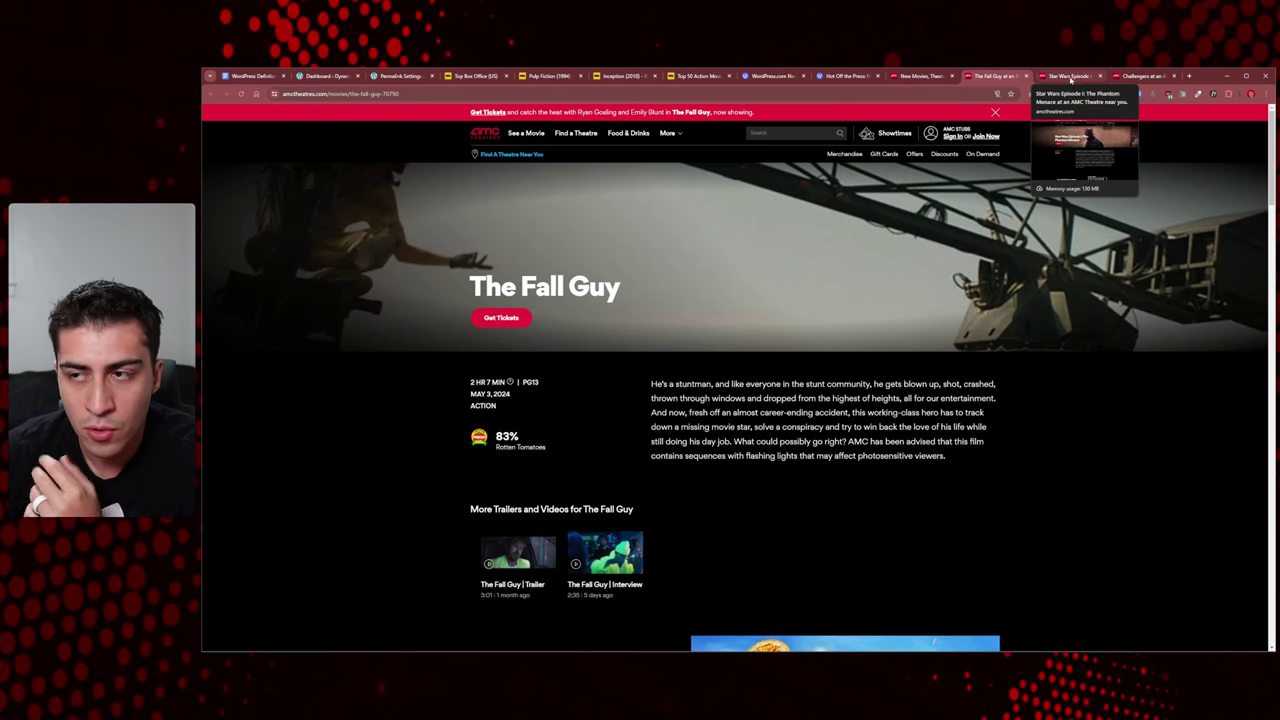
left_click(1070, 78)
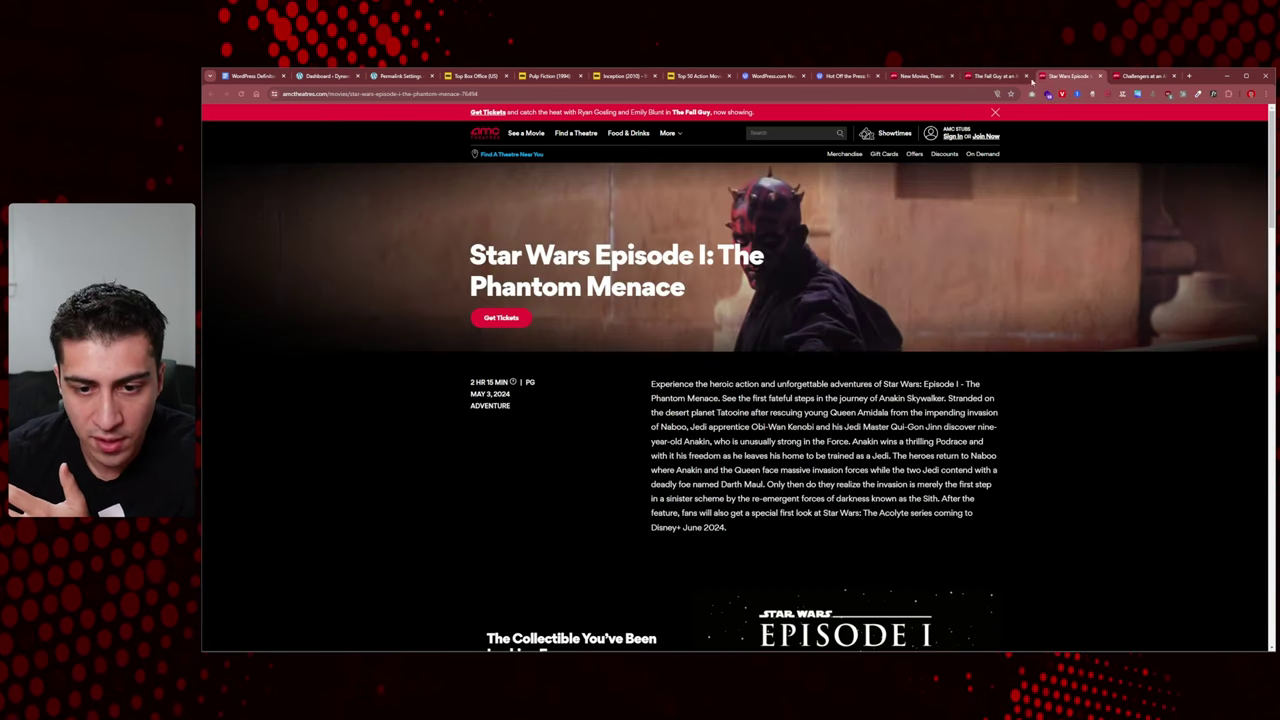
left_click(995, 77)
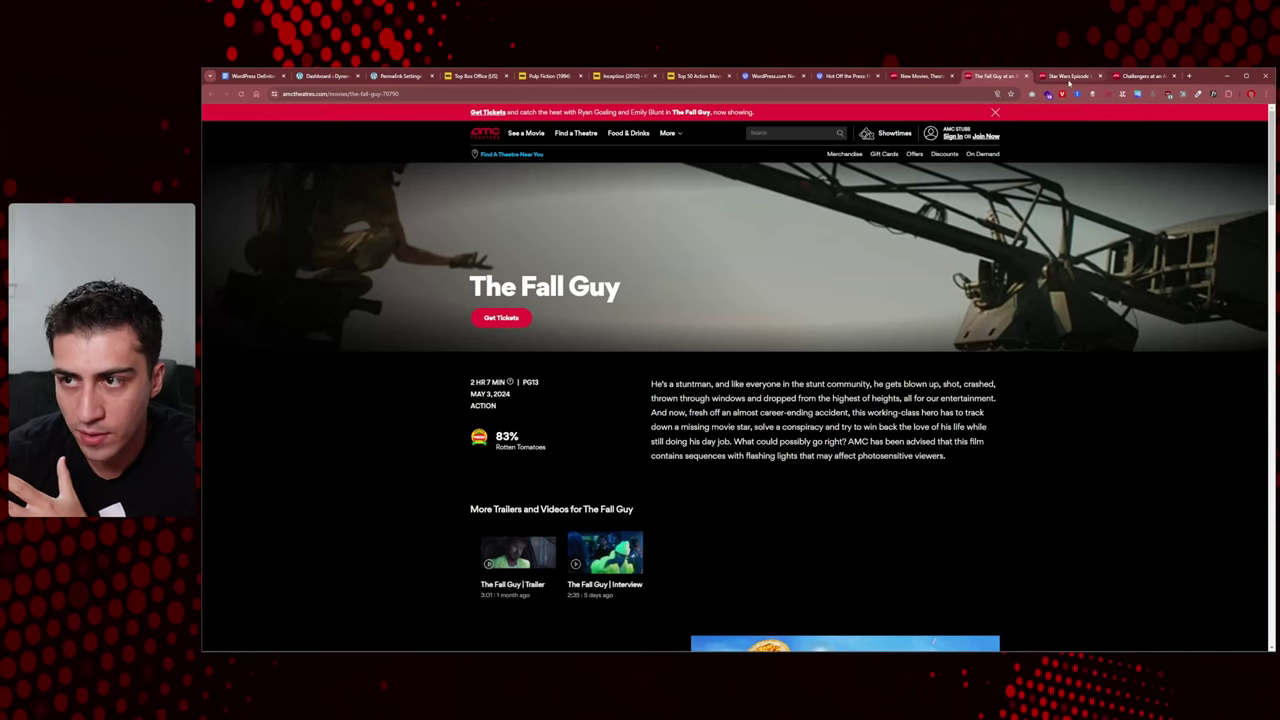
left_click(1065, 76)
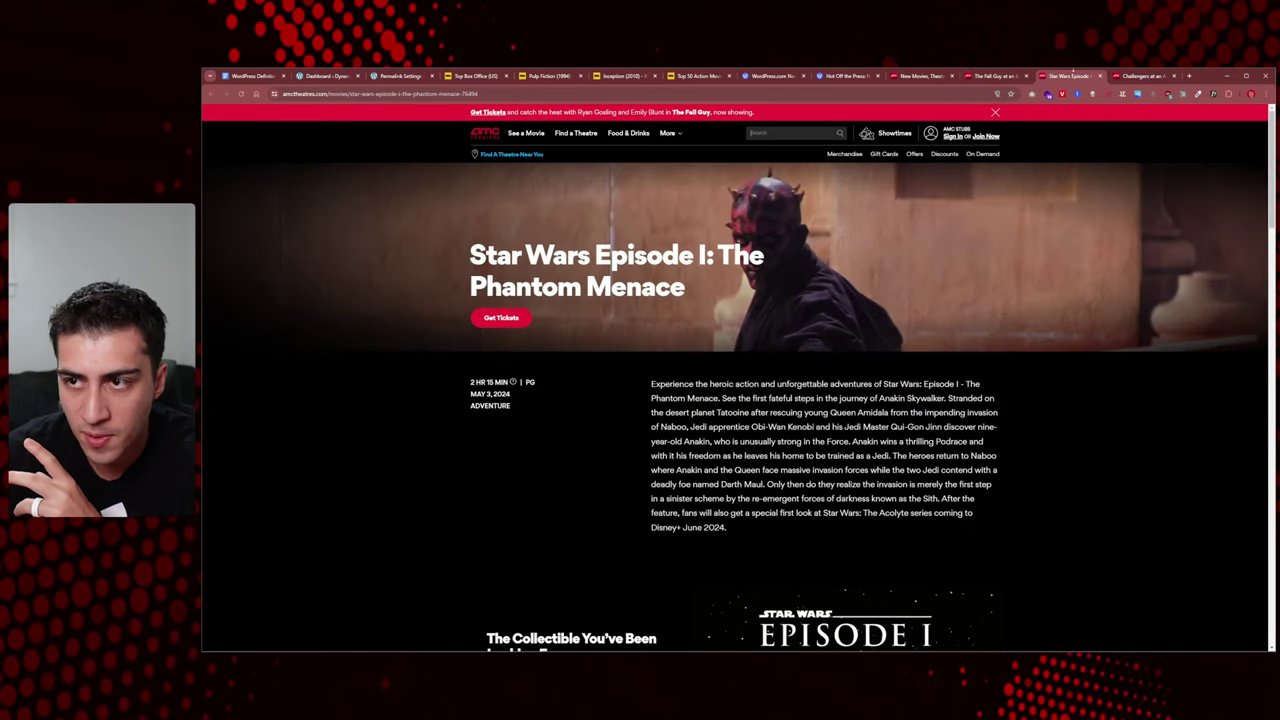
Step: Compare The Fall Guy and Star Wars Episode I pages again, and highlight the /movies slug in the AMC movies archive's address
left_click(994, 83)
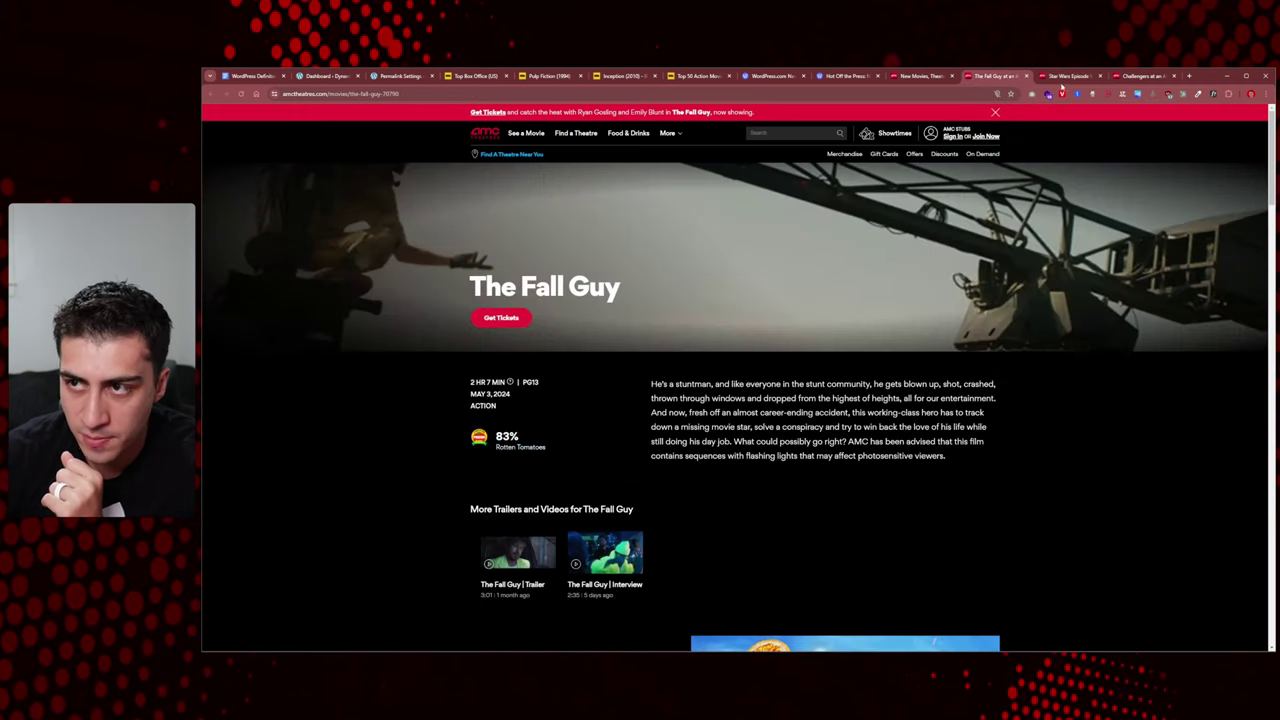
left_click(1066, 76)
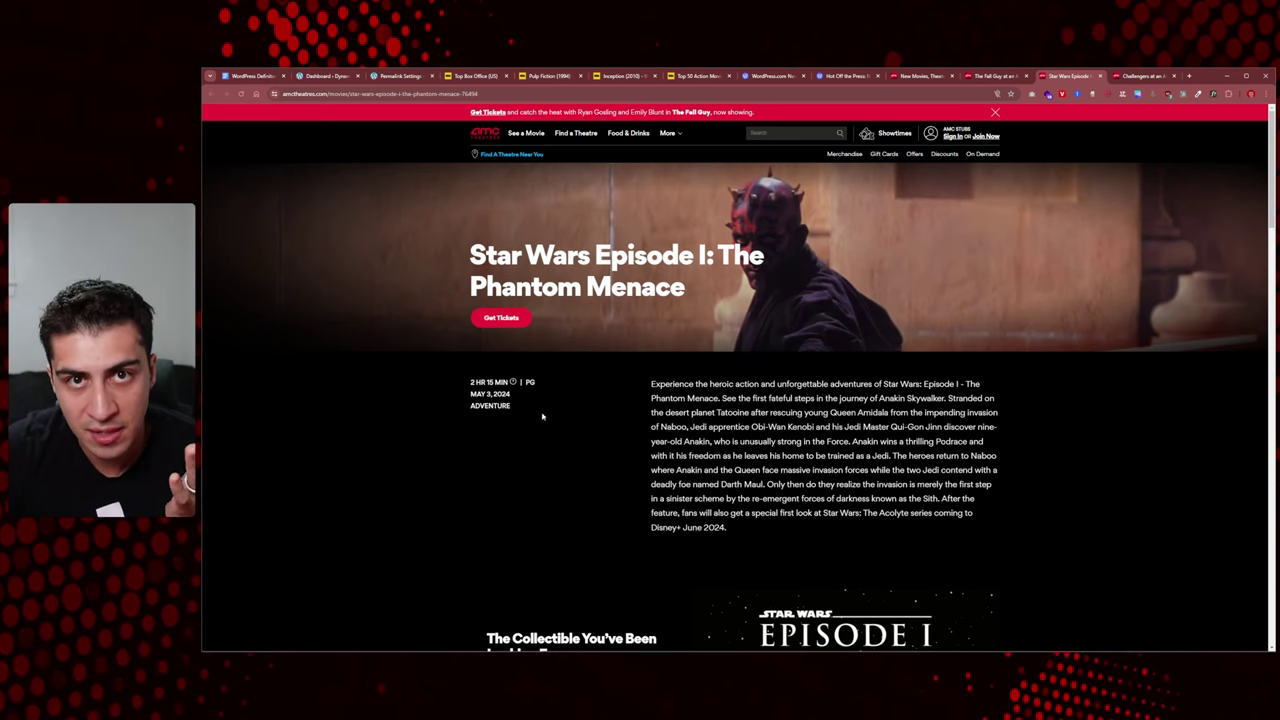
left_click(995, 75)
key("ctrl+shift+Tab")
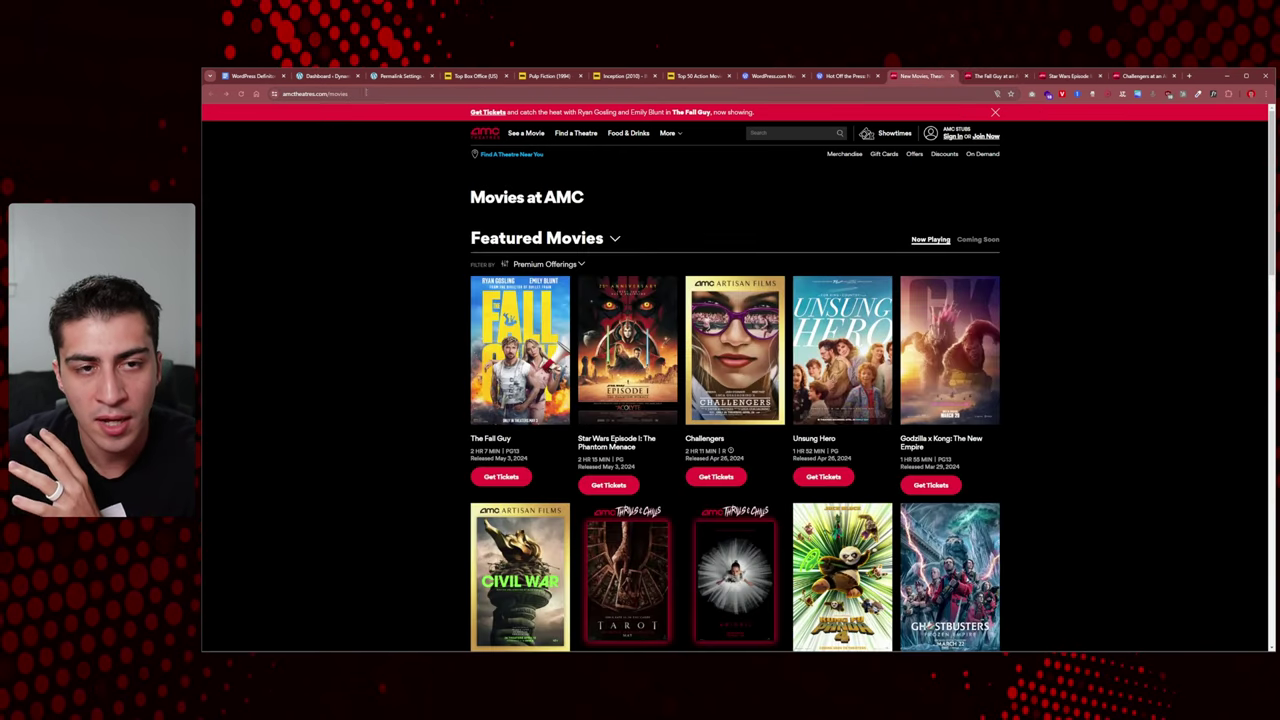
double_click(330, 94)
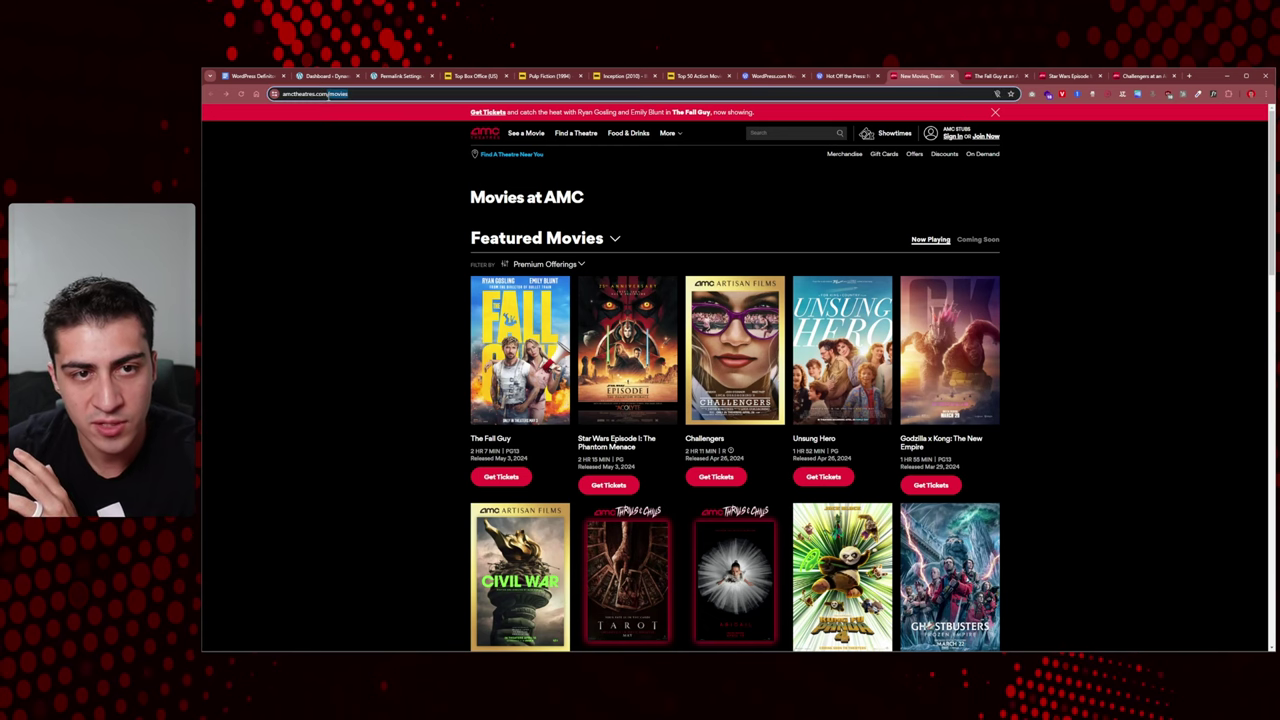
left_click(377, 208)
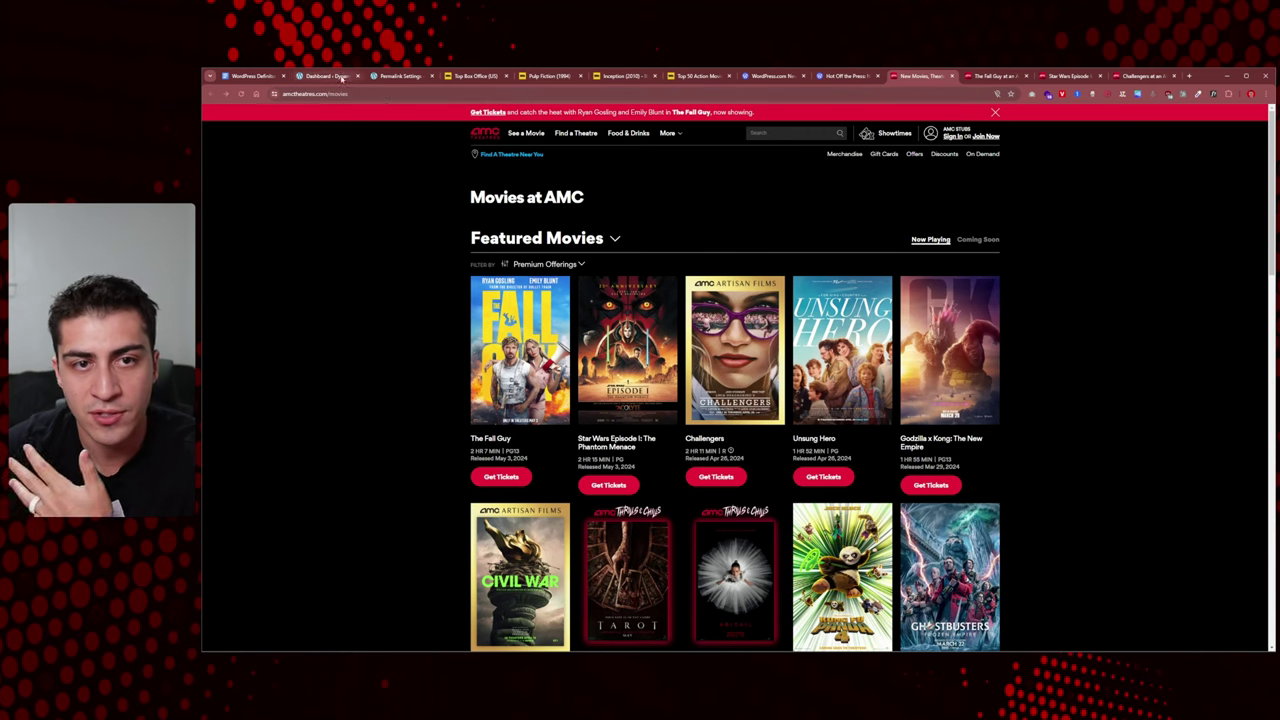
Step: Close the Permalink Settings page and open the Movies post type for editing from ACF's post types in the WordPress dashboard
left_click(431, 76)
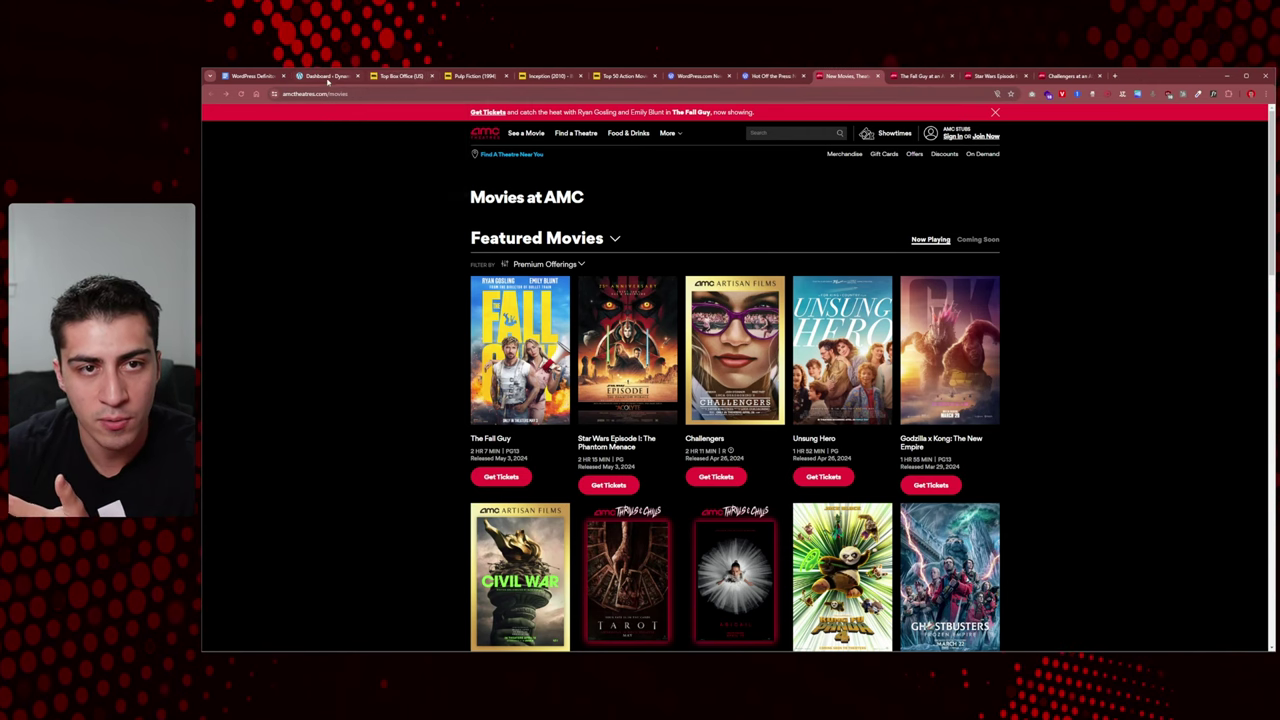
left_click(322, 77)
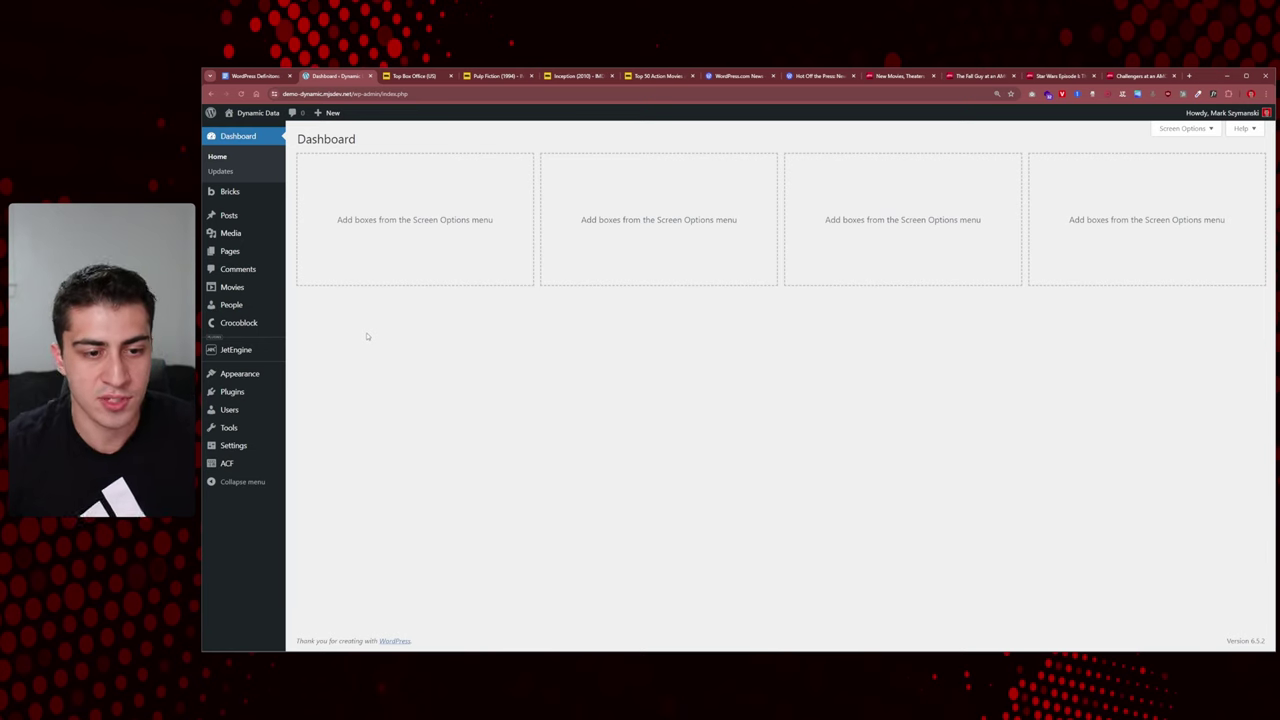
mouse_move(252, 470)
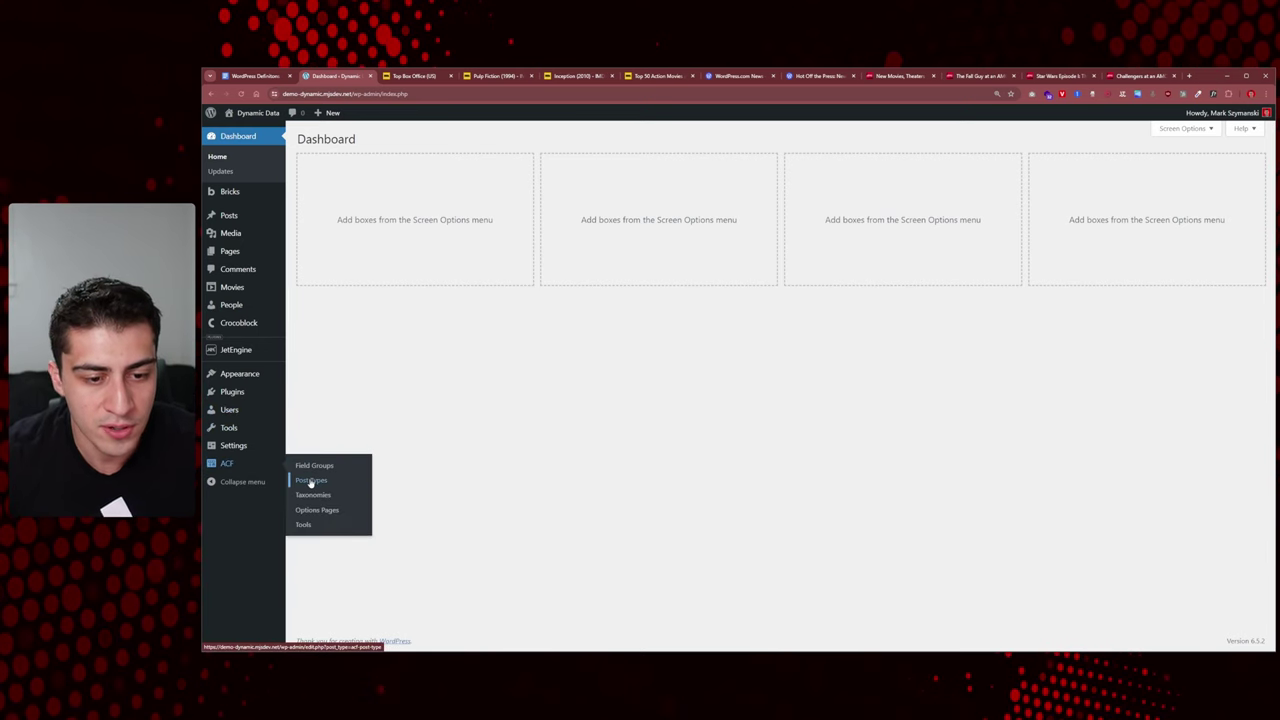
left_click(308, 481)
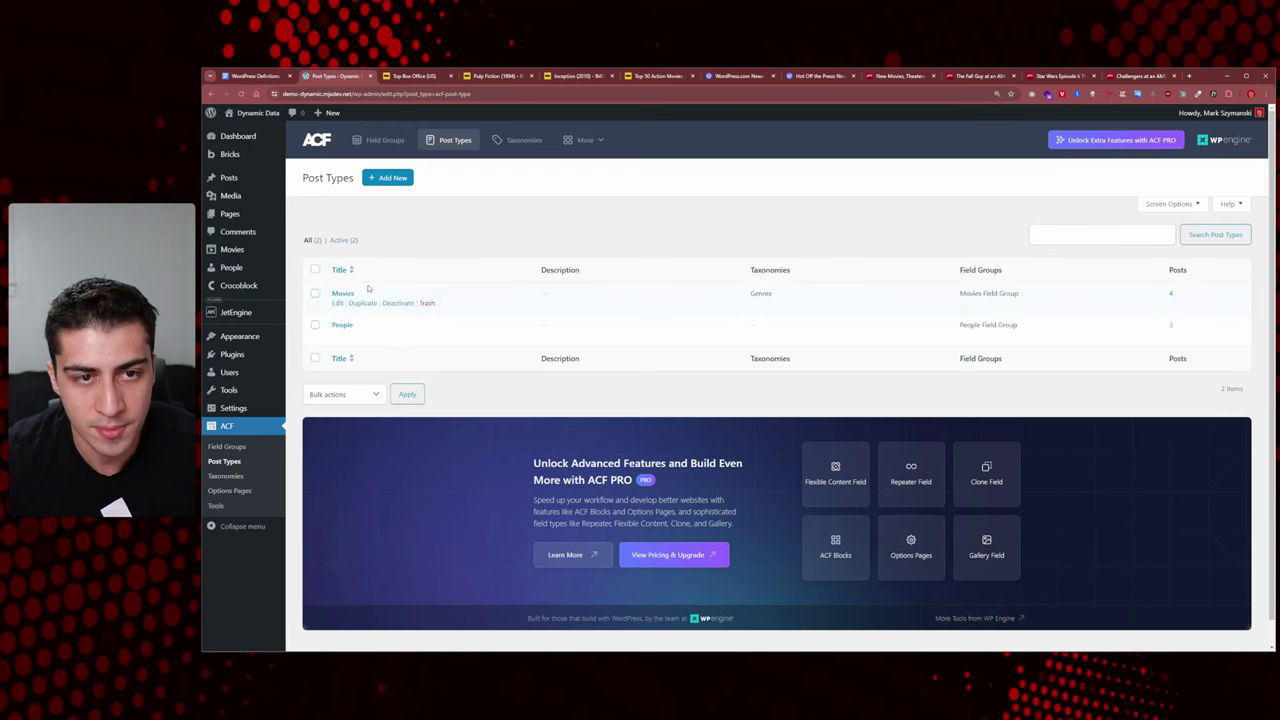
left_click(387, 295)
Step: Examine the Movies post type's advanced label, visibility and URL settings, focusing on the Archive option
scroll(650, 318, "down", 5)
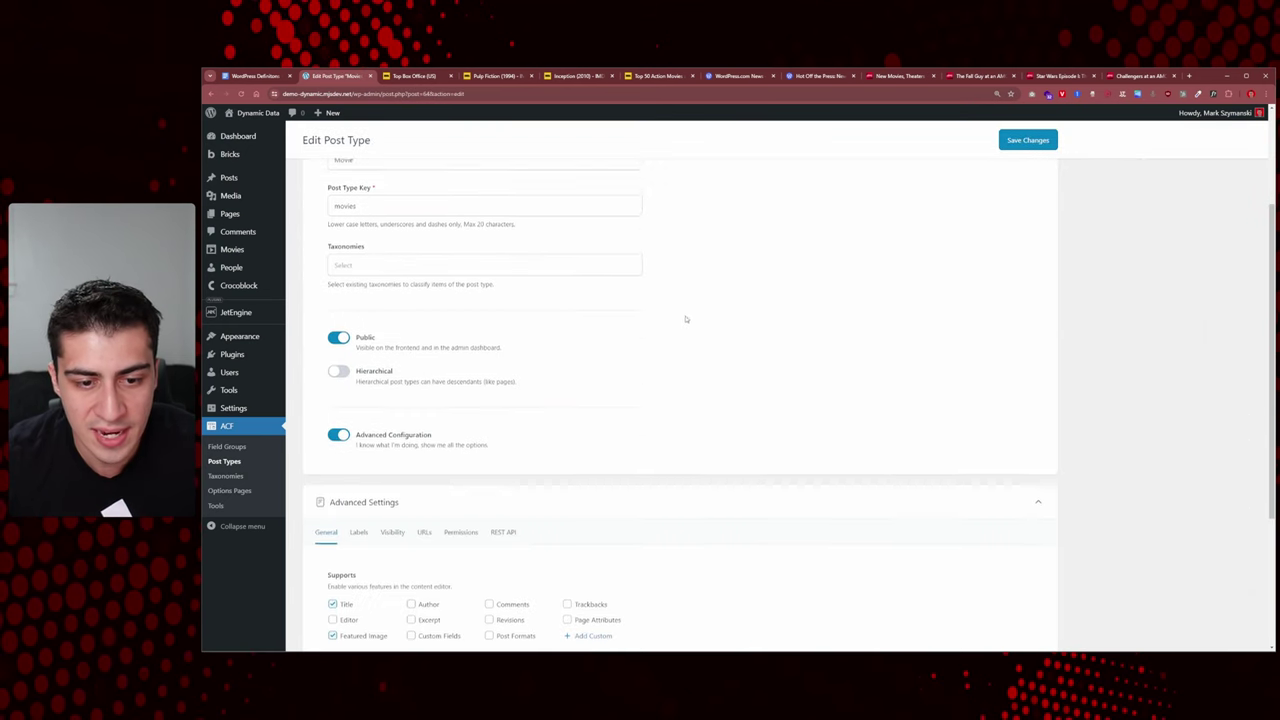
scroll(615, 316, "down", 3)
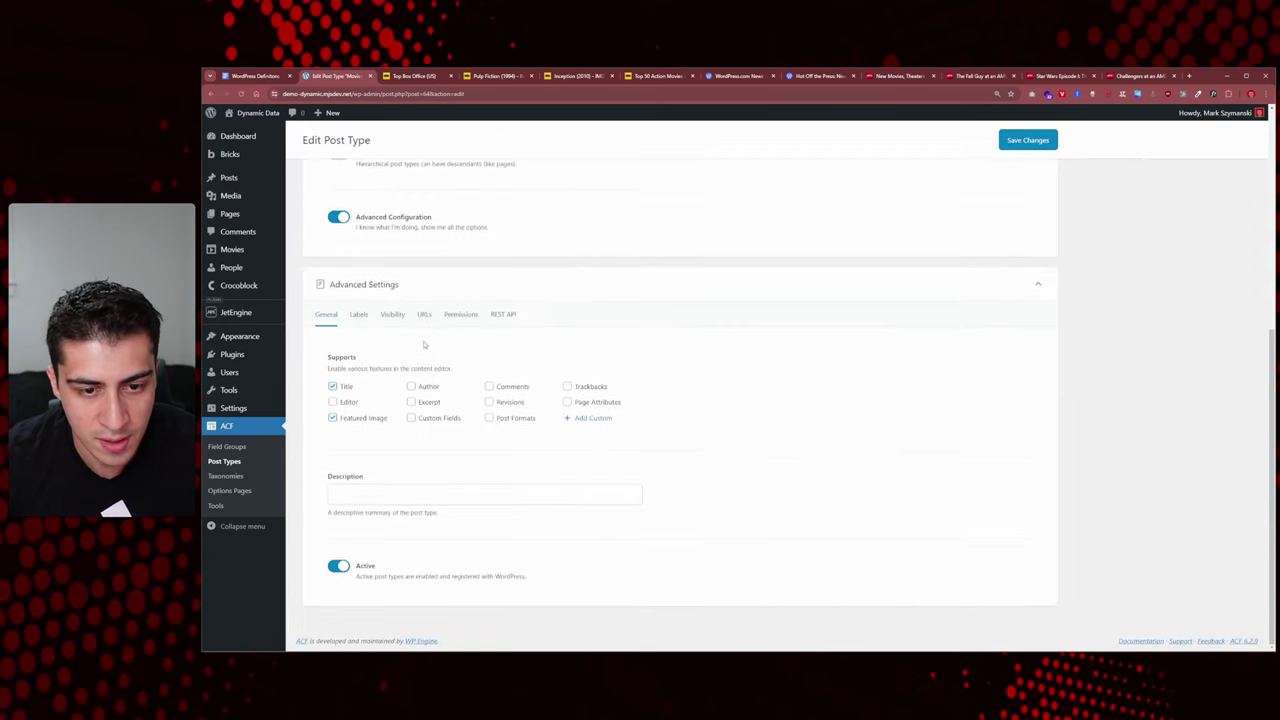
left_click(358, 314)
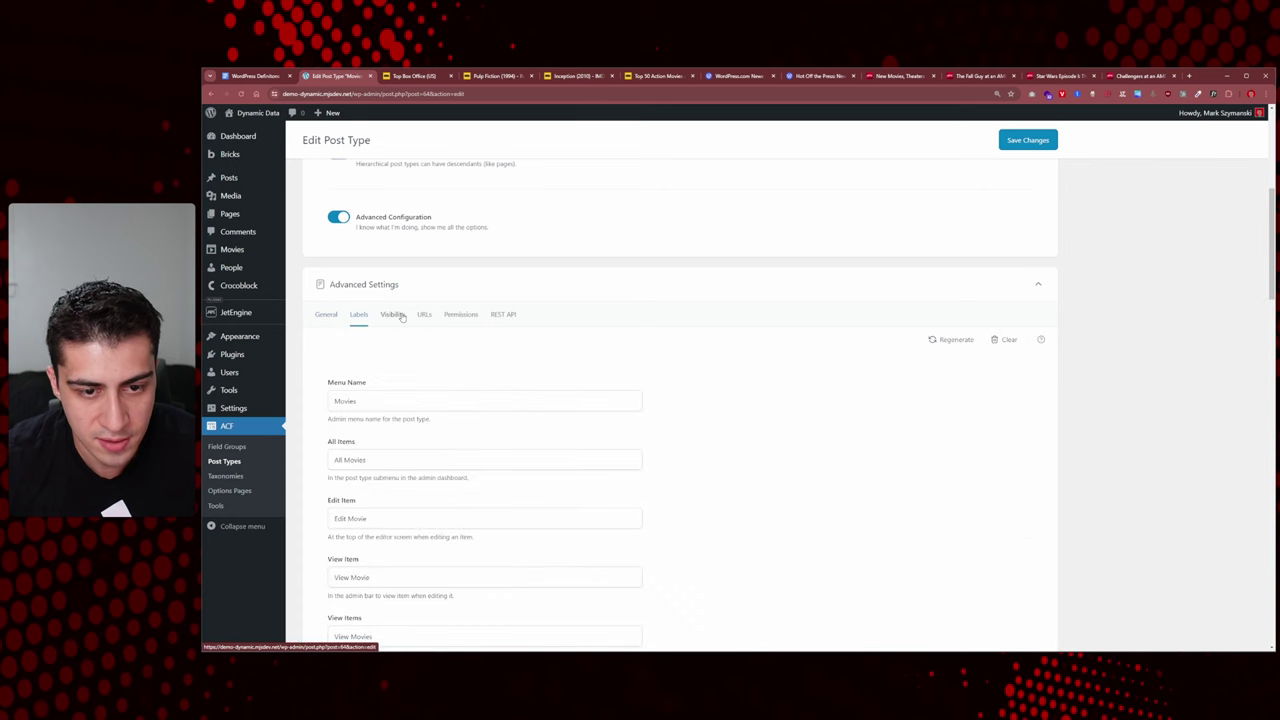
left_click(400, 316)
scroll(424, 318, "down", 2)
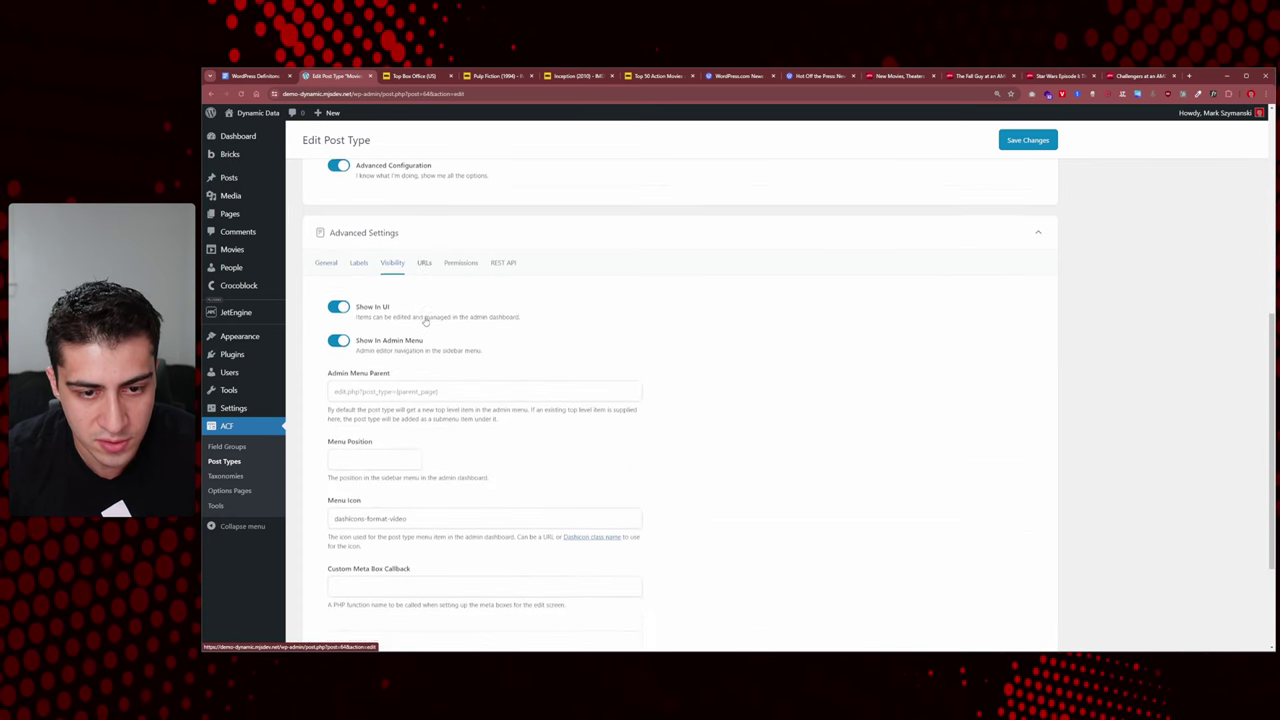
left_click(422, 233)
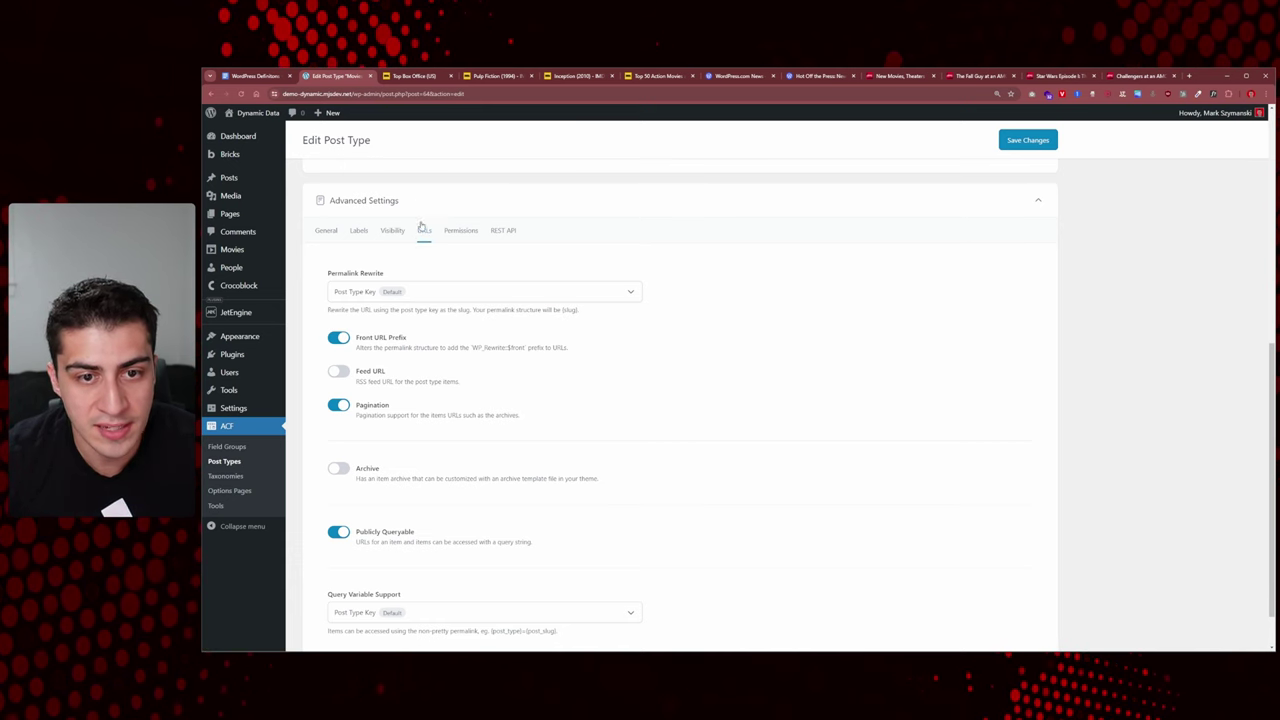
scroll(421, 226, "down", 2)
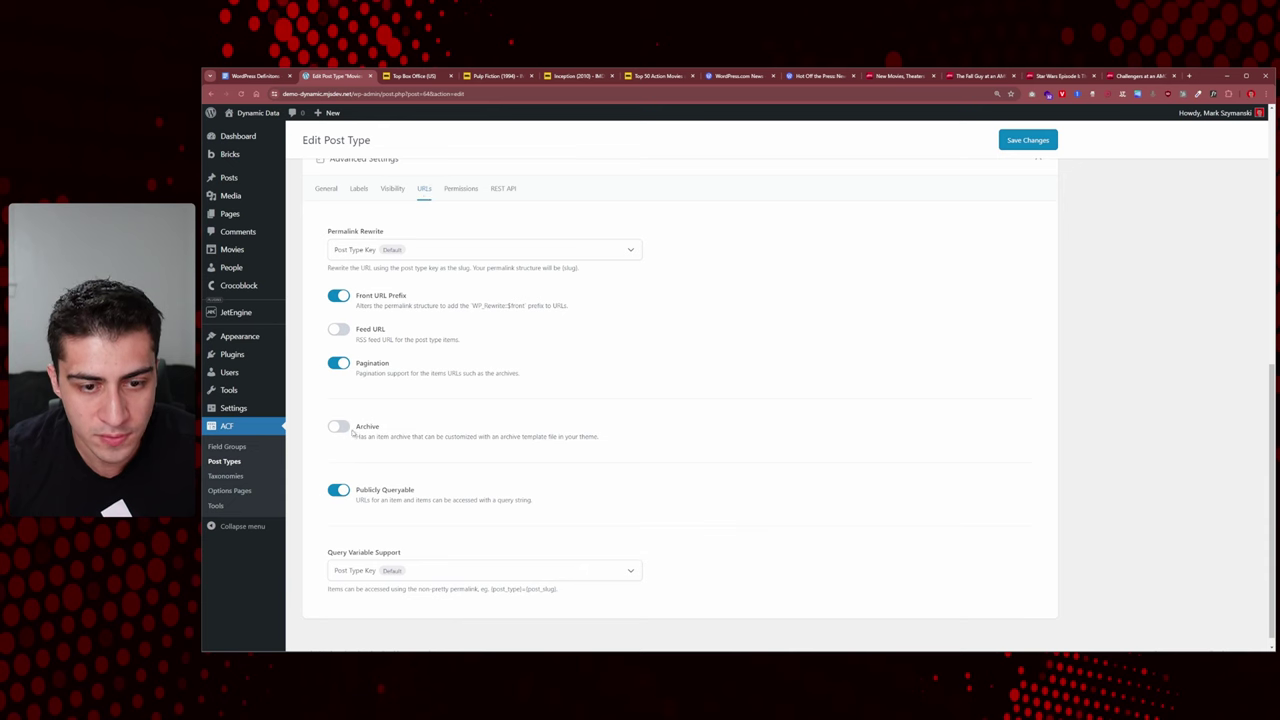
mouse_move(363, 437)
left_mouse_down()
mouse_move(603, 440)
mouse_move(357, 442)
left_mouse_up()
left_click(369, 437)
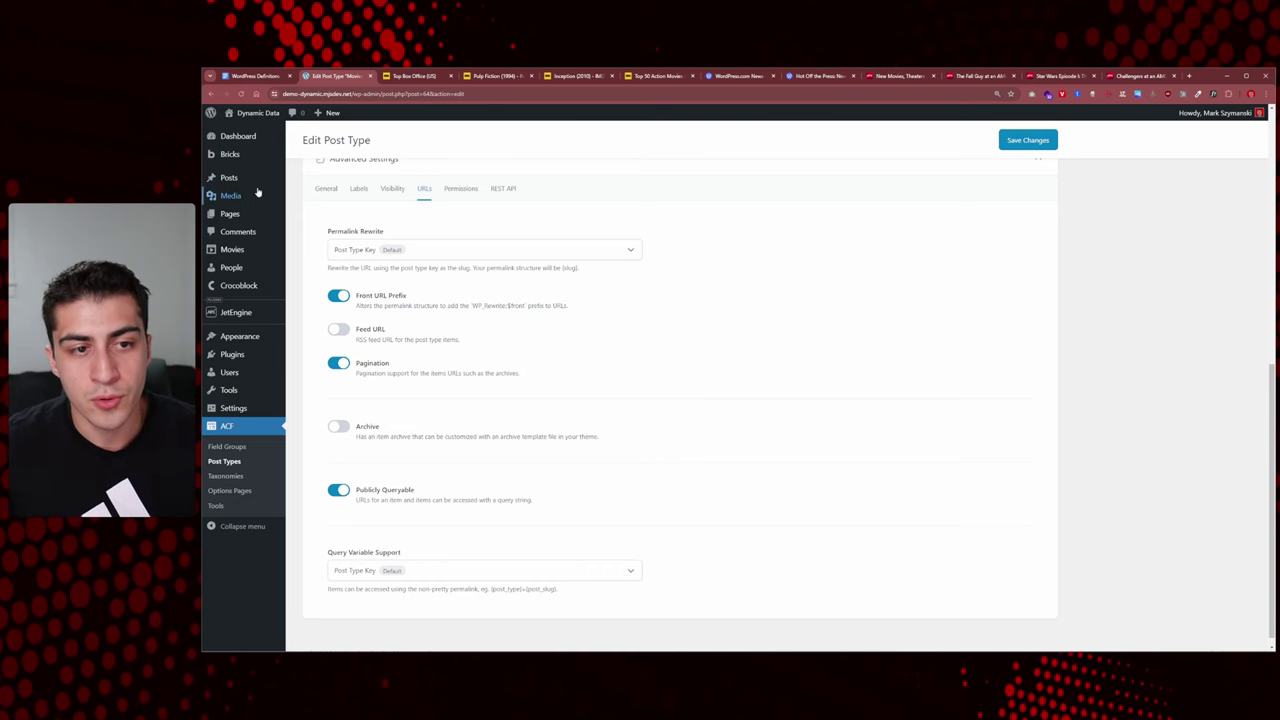
mouse_move(252, 216)
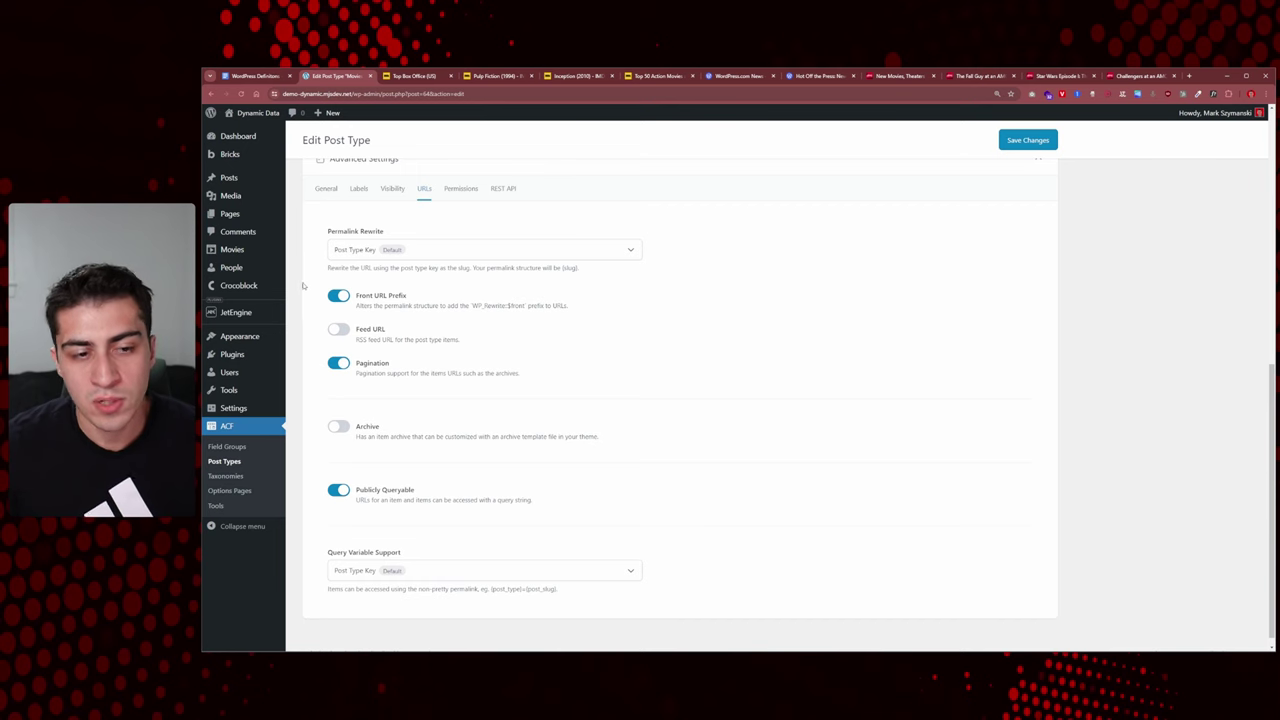
mouse_move(267, 201)
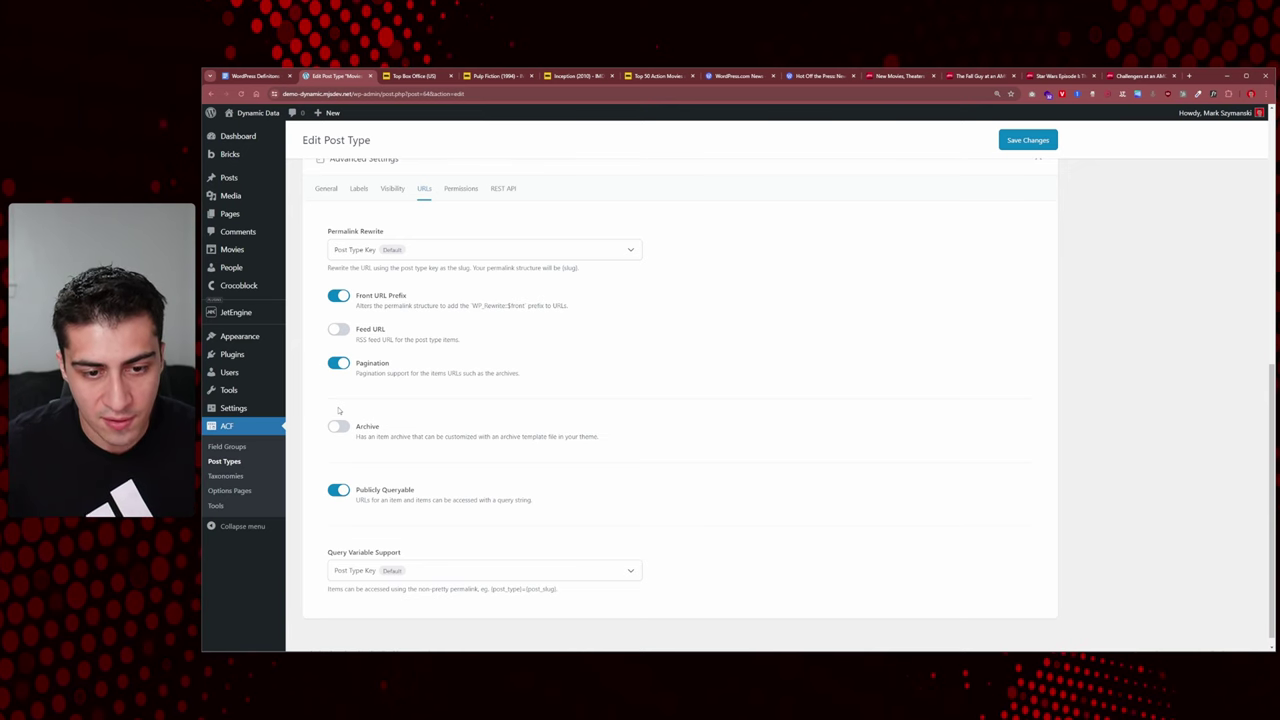
Step: Enable the Archive option in the Movies post type's URL settings, leave the archive slug blank, and save the changes
scroll(340, 408, "up", 5)
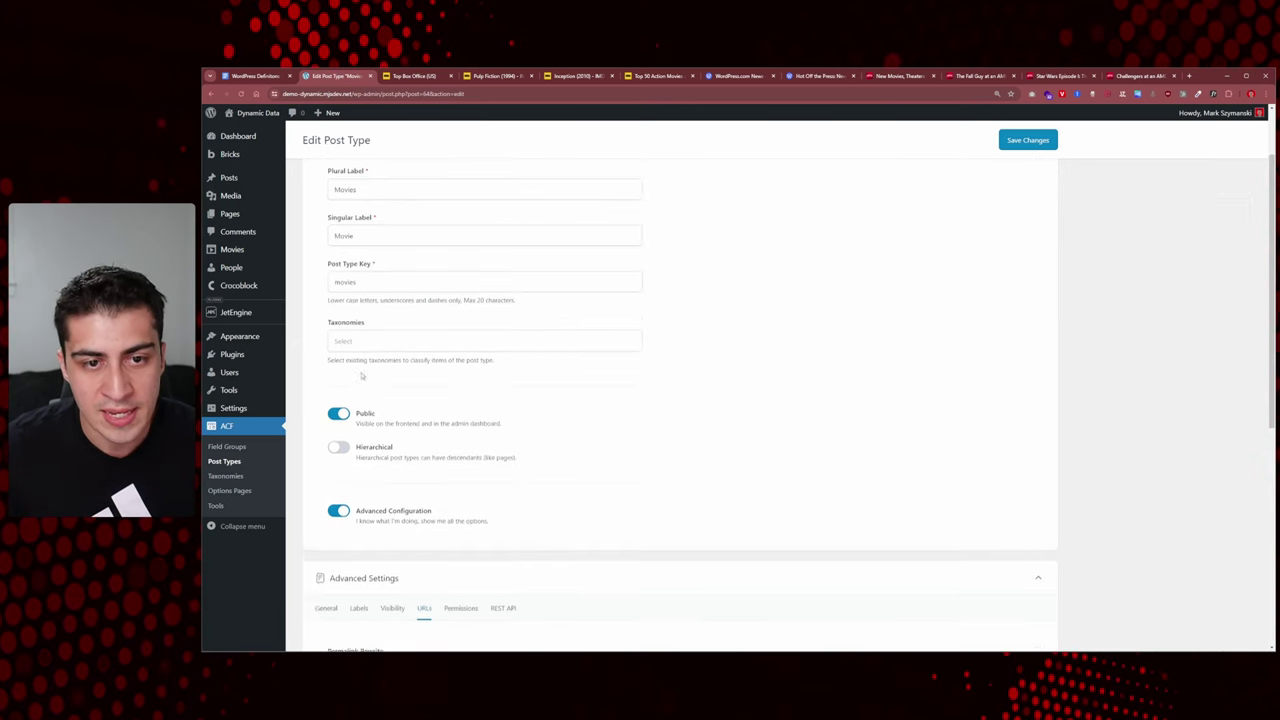
scroll(362, 376, "up", 2)
scroll(362, 376, "down", 3)
scroll(362, 376, "up", 1)
scroll(362, 376, "down", 3)
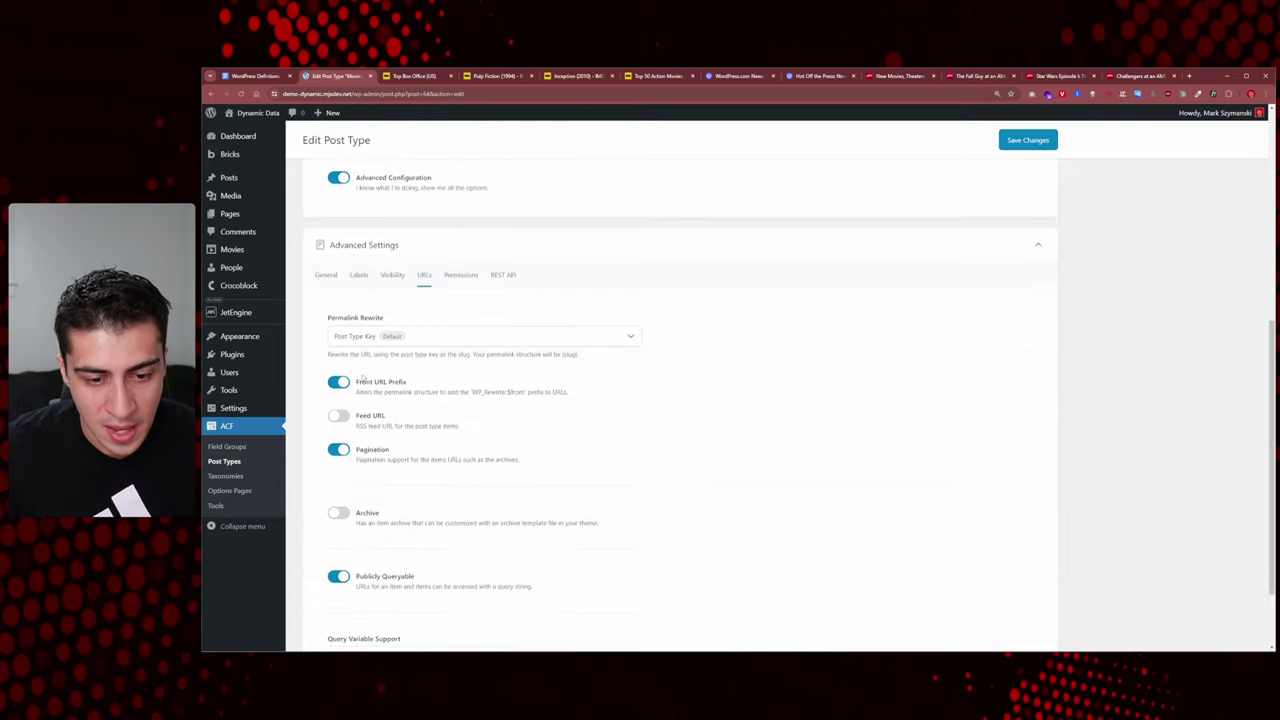
scroll(362, 376, "down", 1)
left_click(338, 413)
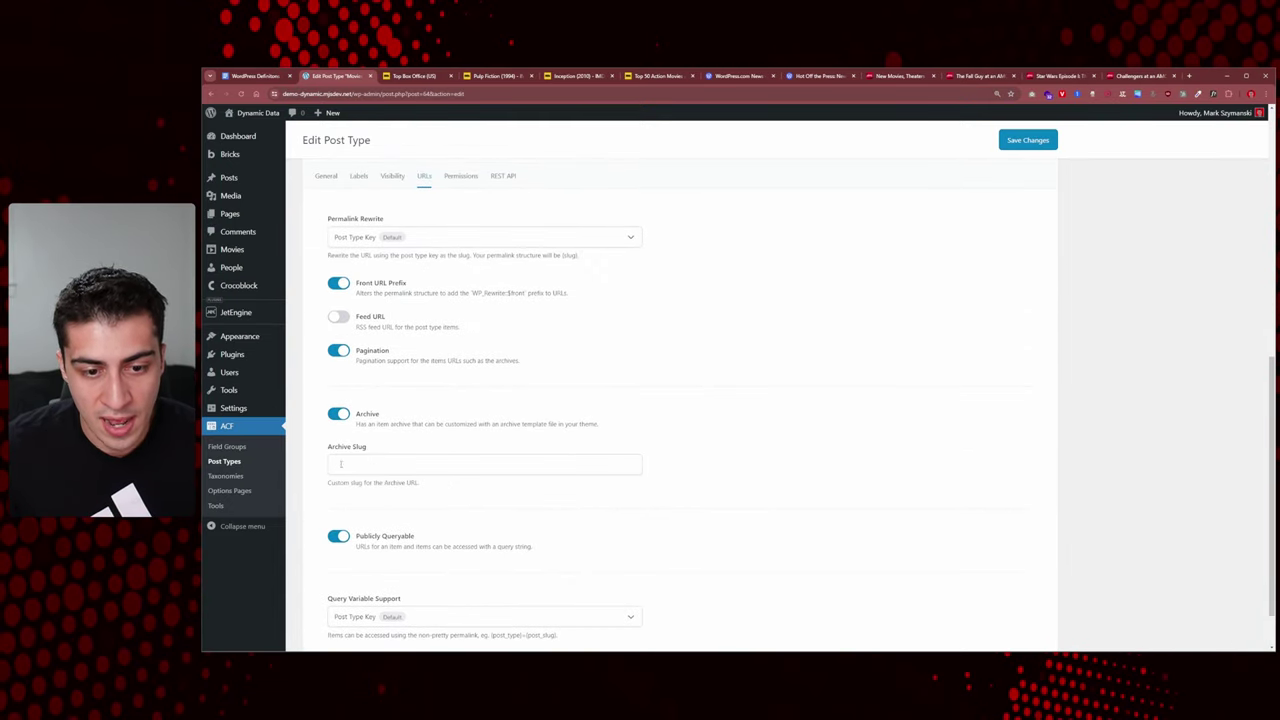
left_click(1028, 140)
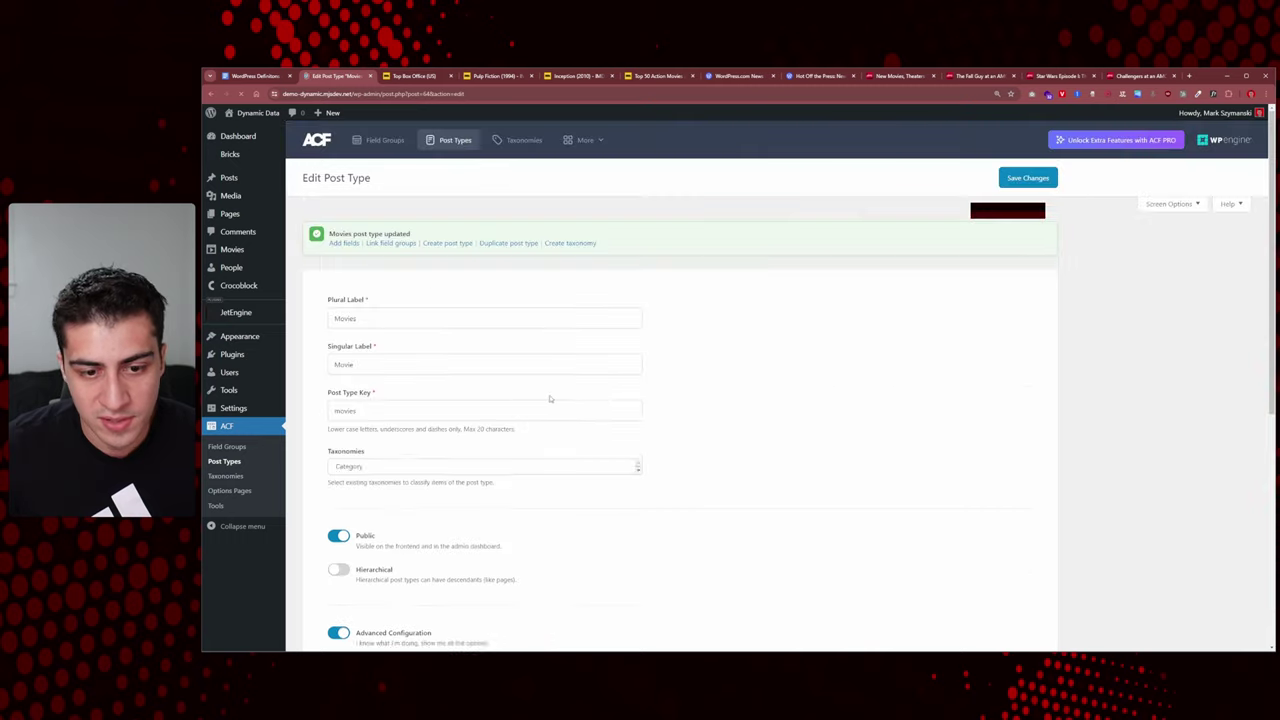
Step: Check the saved post type's URL settings and highlight its Post Type Key, which serves as the archive slug
scroll(540, 397, "down", 5)
scroll(525, 397, "down", 2)
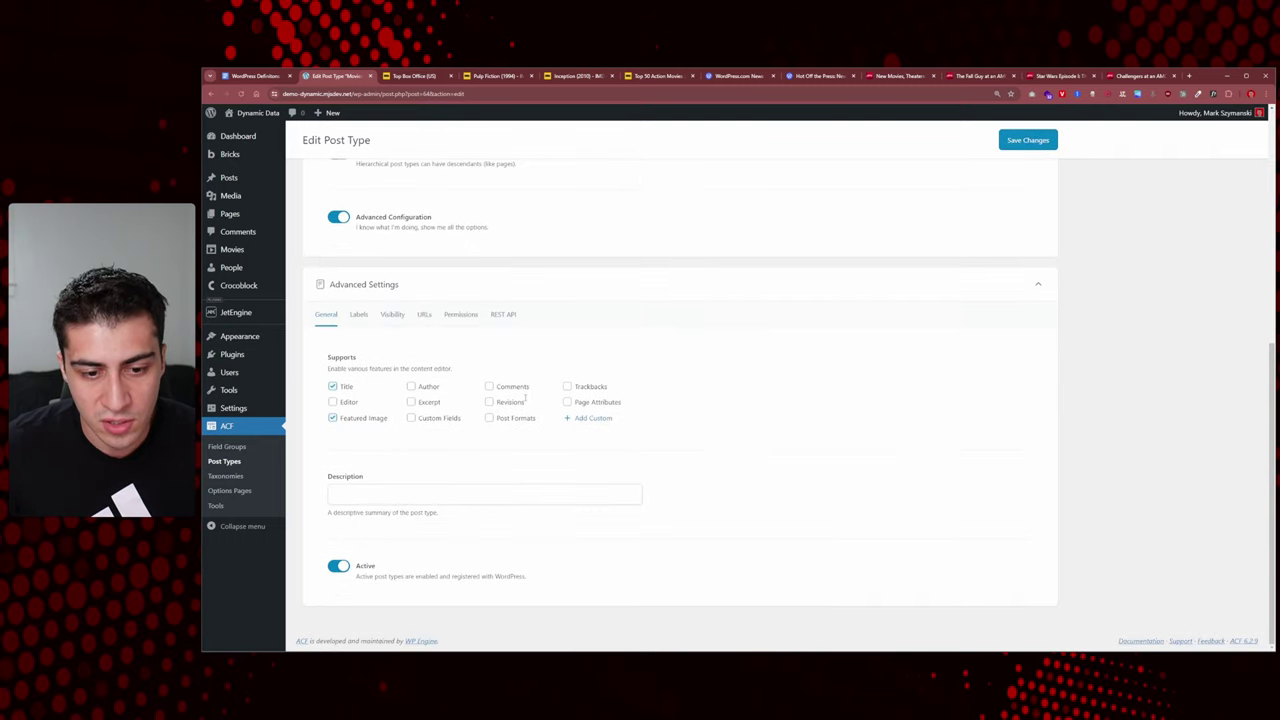
left_click(425, 314)
scroll(434, 414, "down", 3)
scroll(407, 422, "up", 10)
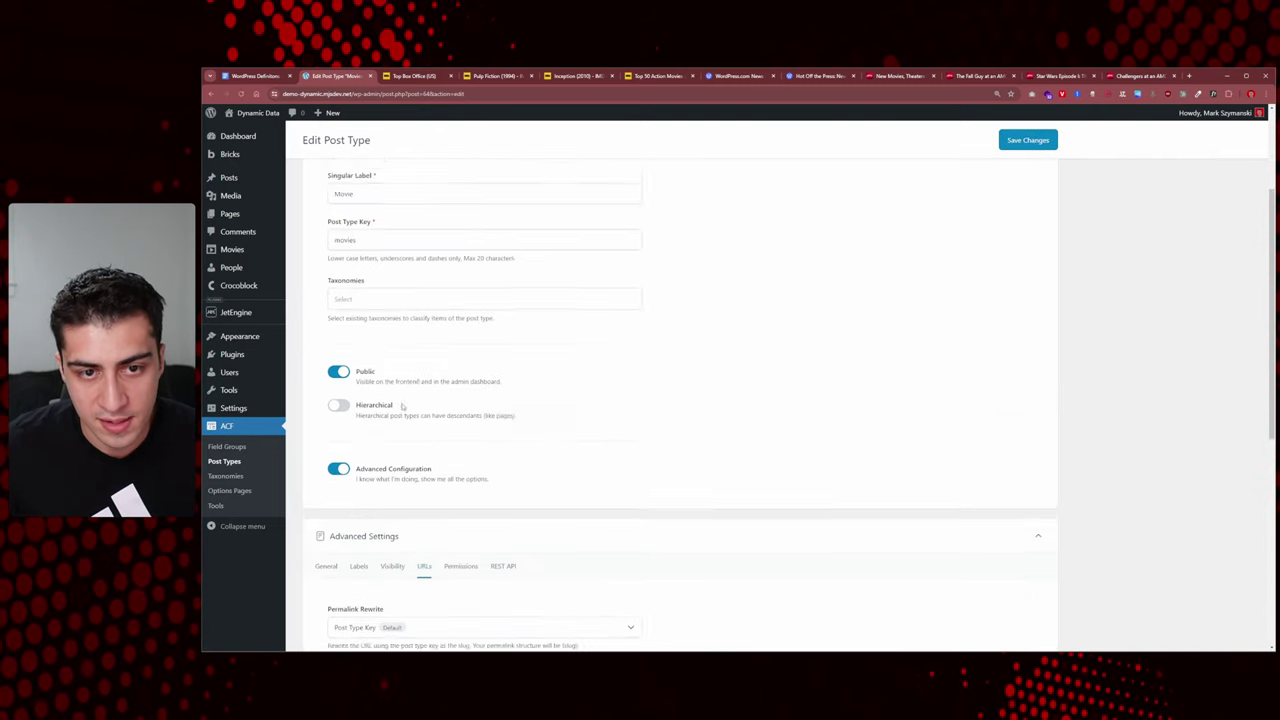
double_click(376, 409)
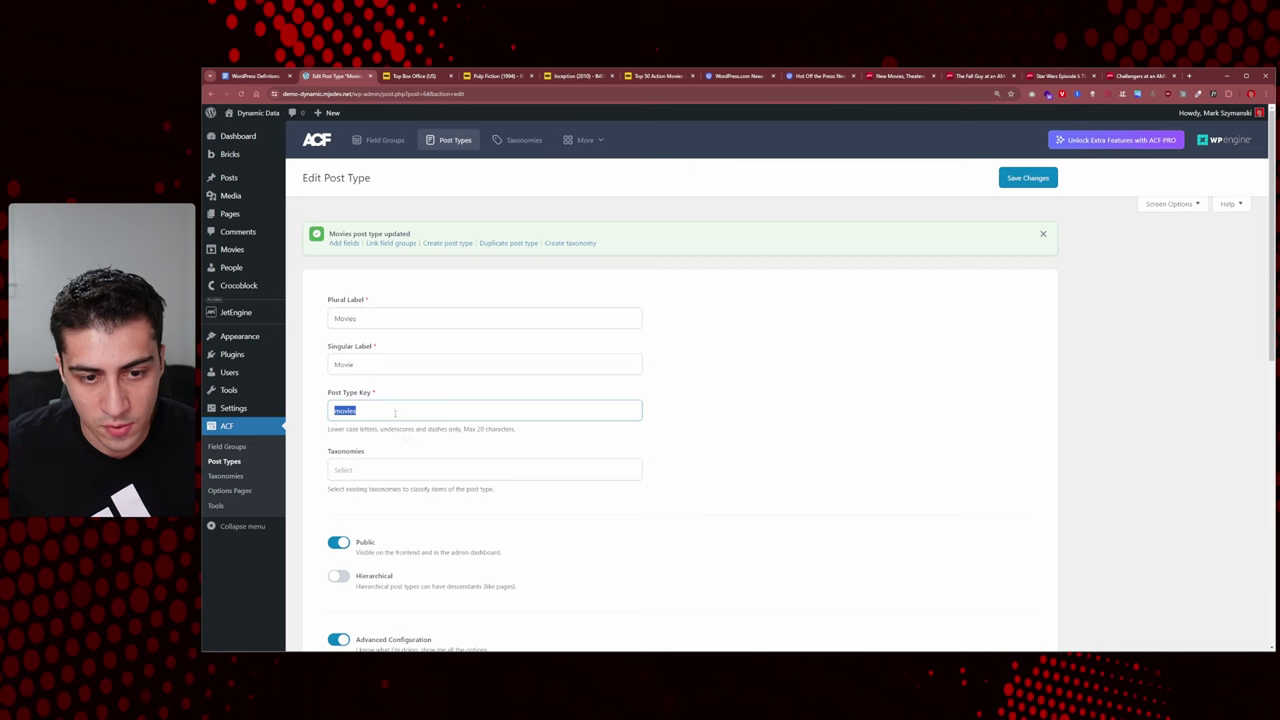
key("Right")
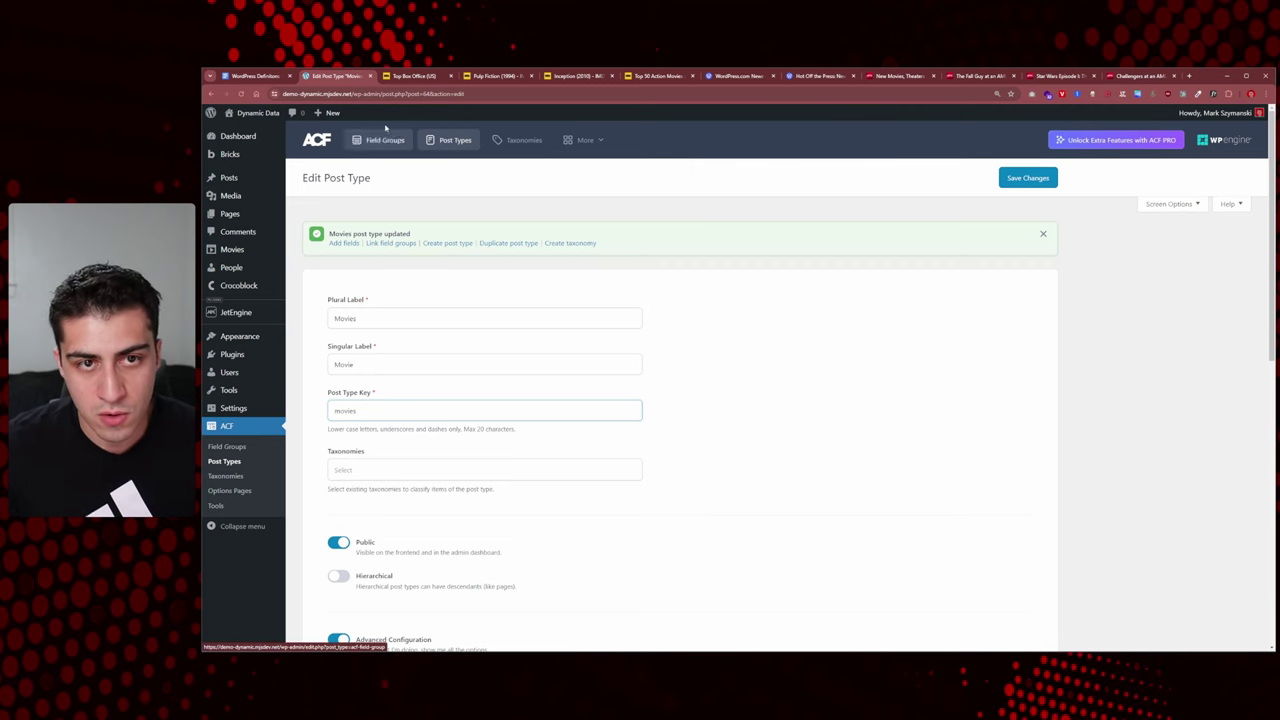
Step: Open the demo site's front end in a new tab, load its /movies archive page and highlight the archive heading
middle_click(251, 134)
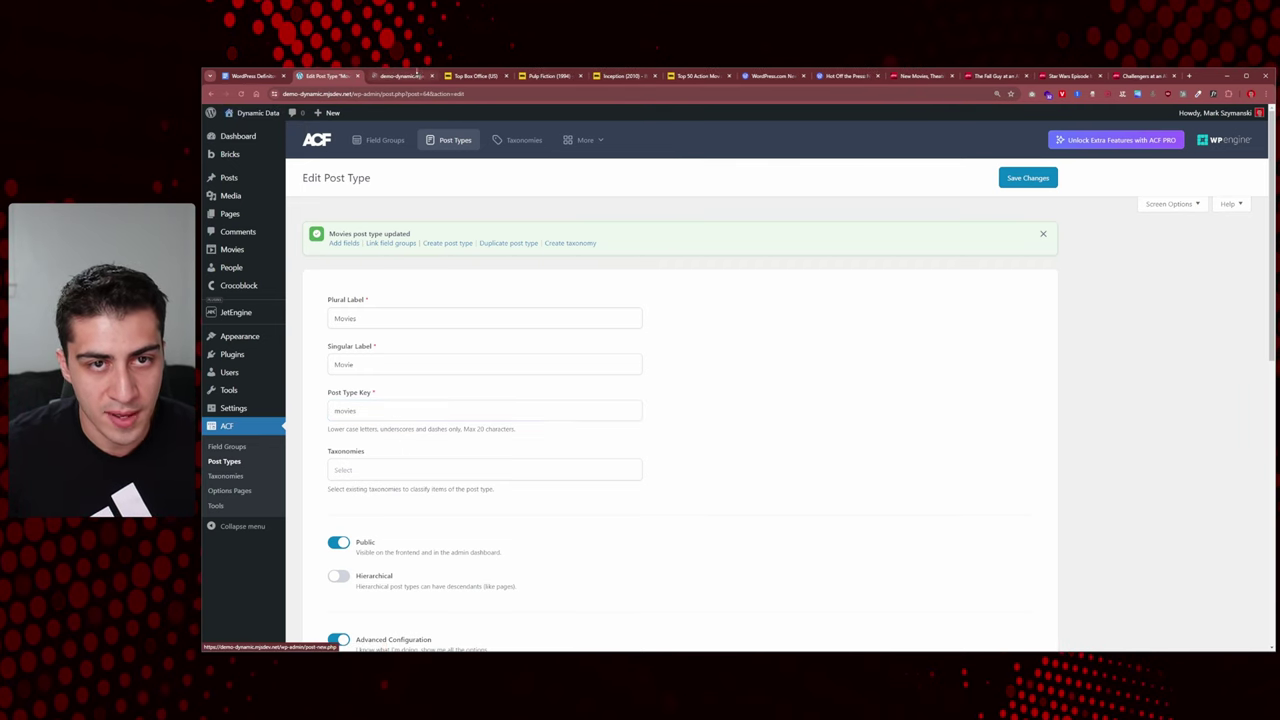
left_click(409, 77)
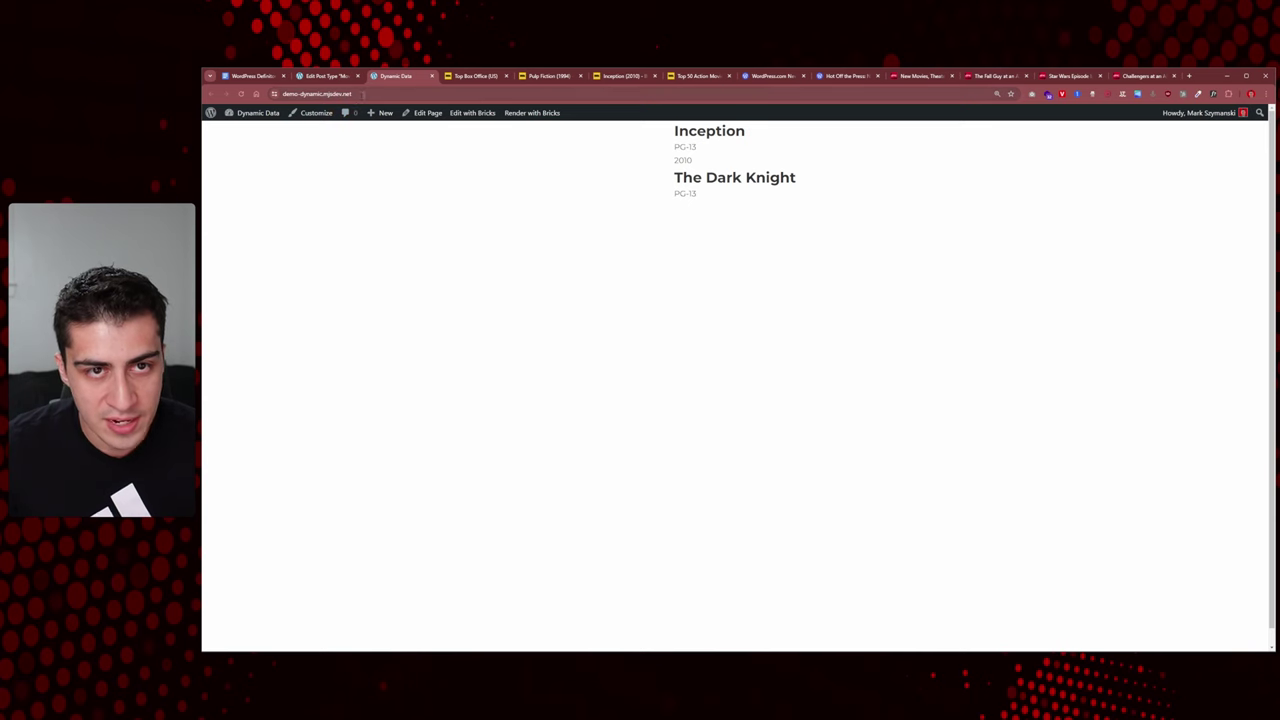
left_click(363, 93)
left_click(371, 93)
type("/moives")
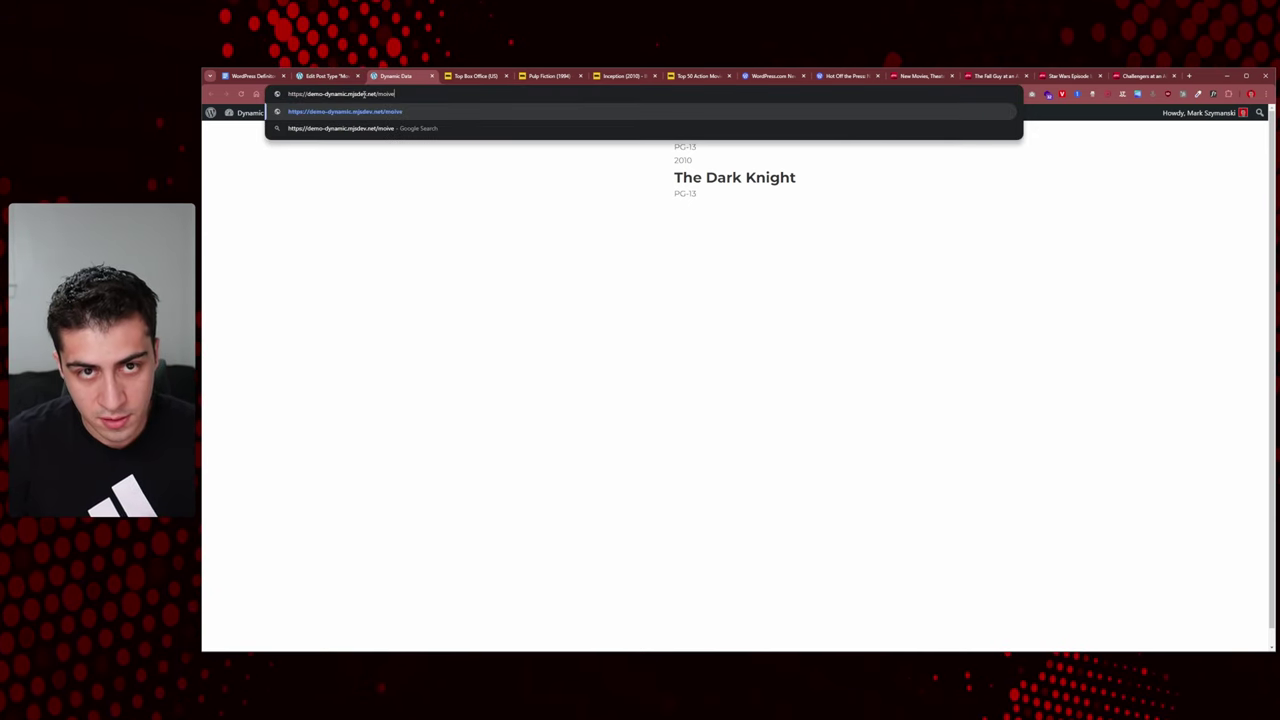
key("Return")
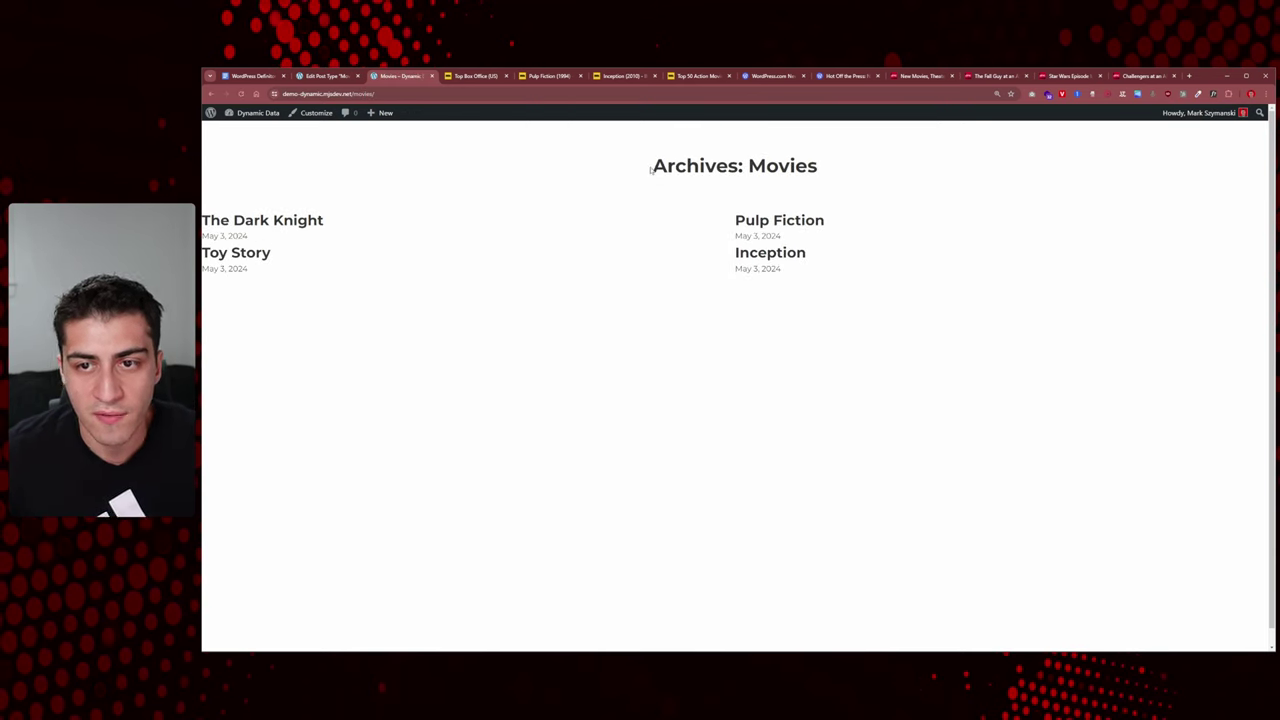
left_click_drag(820, 166, 603, 165)
left_click(603, 165)
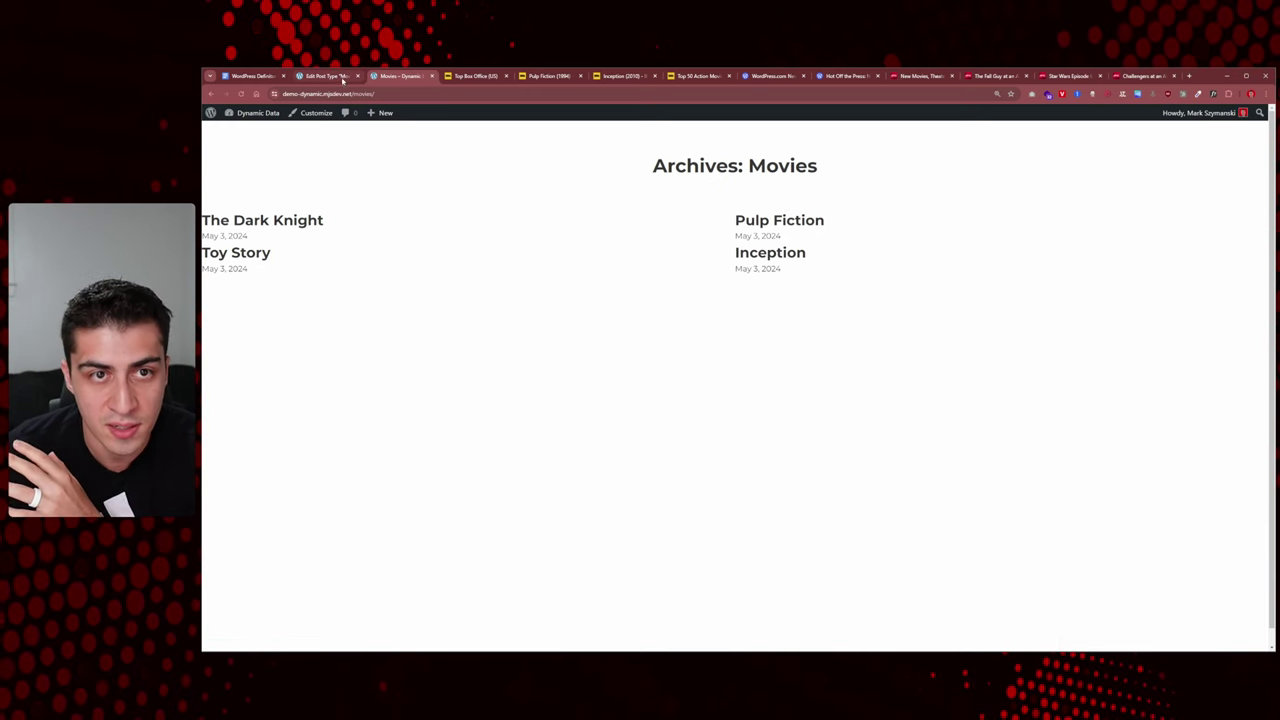
Step: Open the site's list of pages in a new tab and move the Portfolio, About and Contact pages to the trash
left_click(342, 78)
middle_click(300, 214)
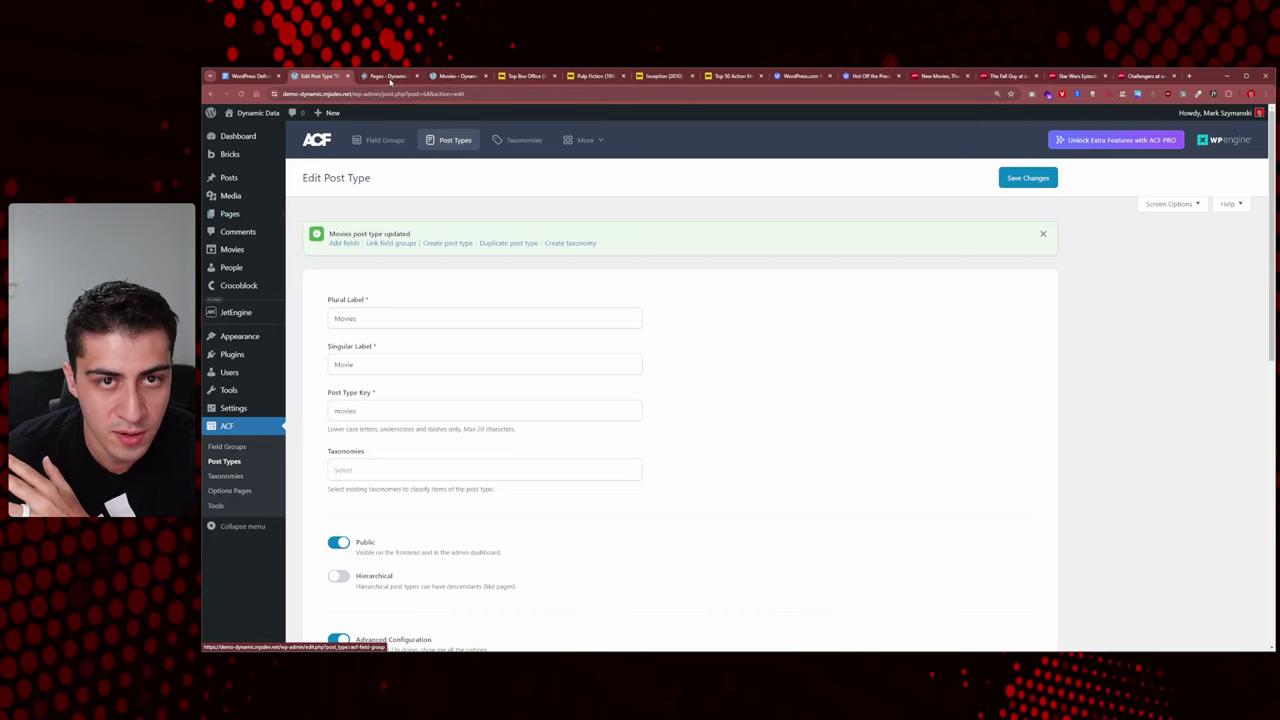
left_click(389, 77)
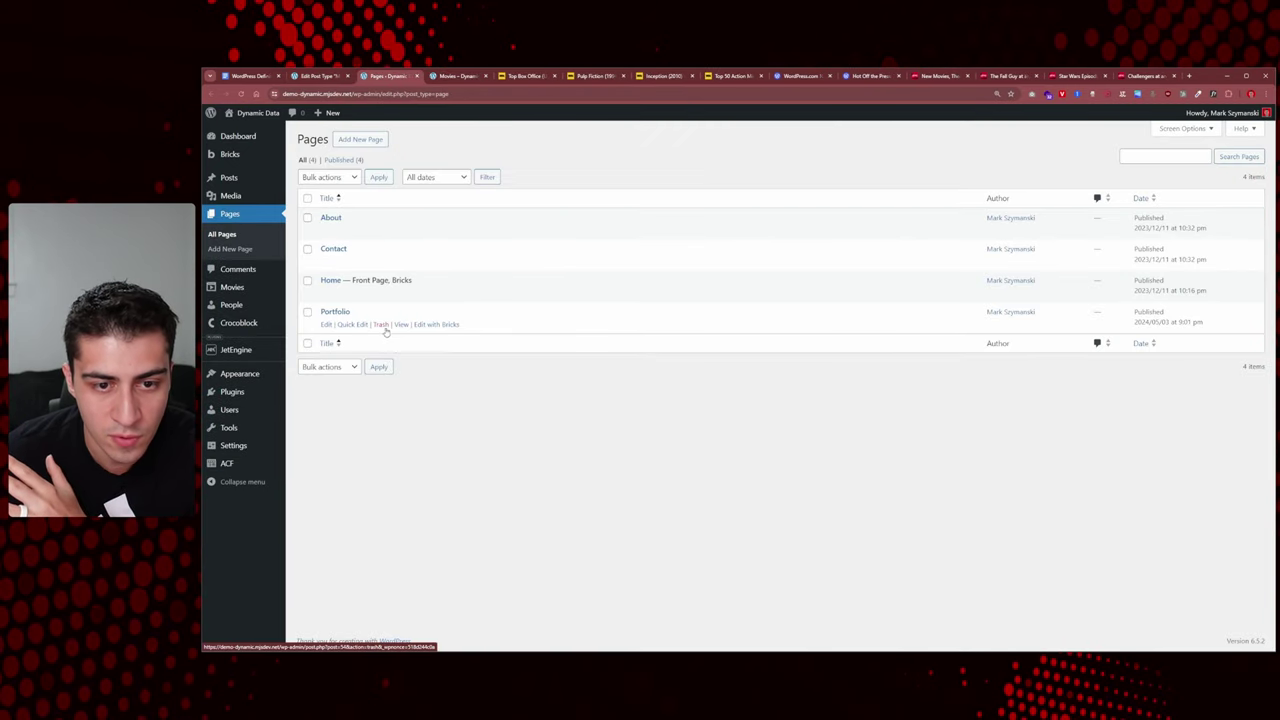
left_click(381, 325)
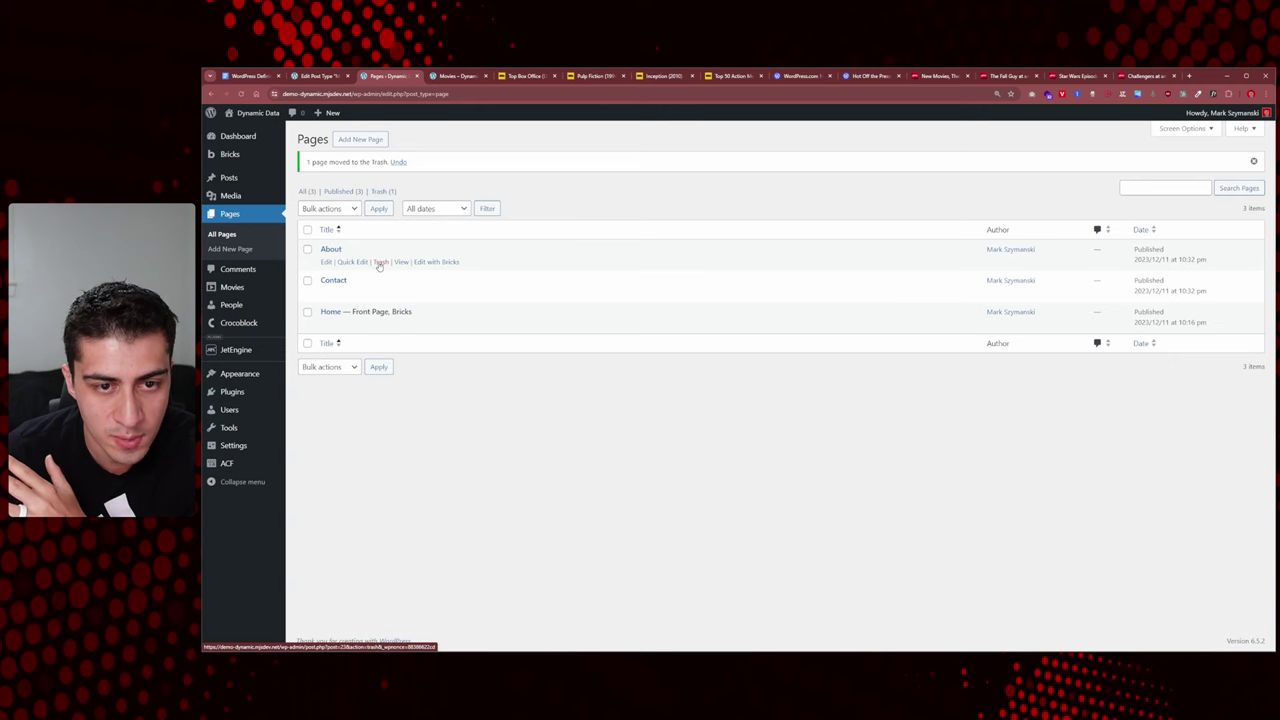
left_click(380, 262)
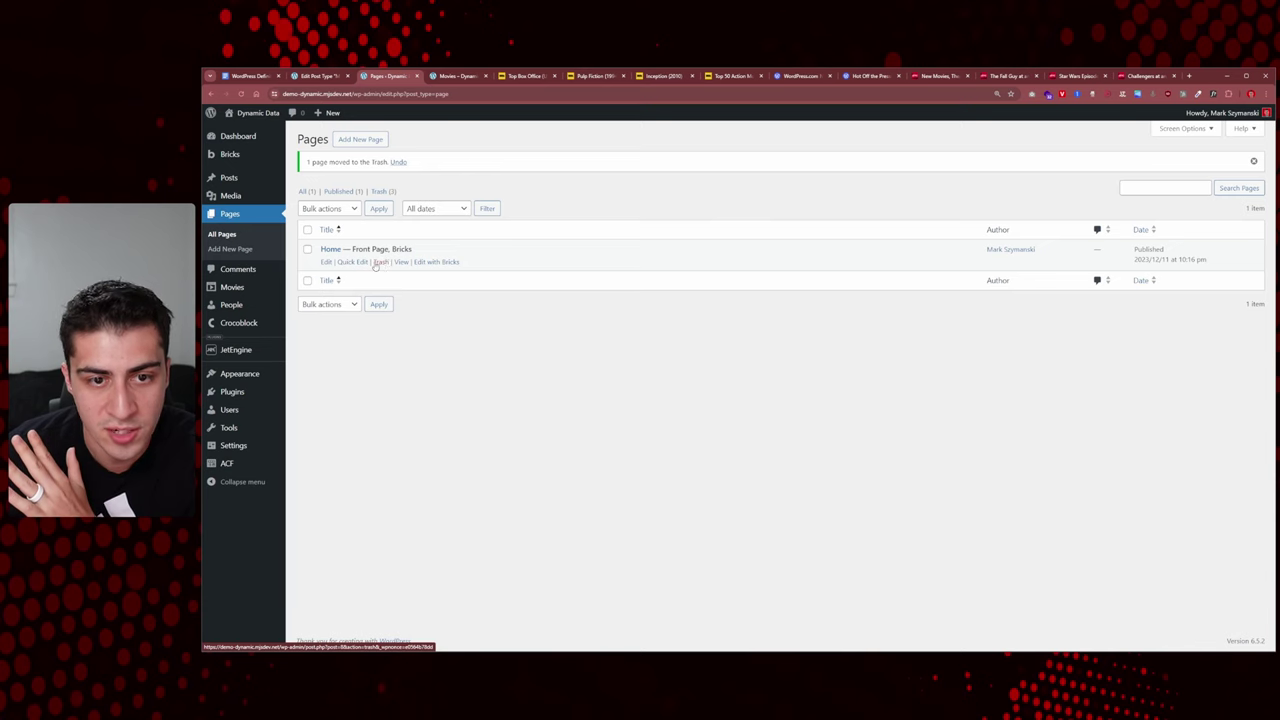
Step: View the Home page's front end in a new tab, compare it with the Movies archive, and return to the pages list
left_click(401, 262, "ctrl")
left_click(443, 80)
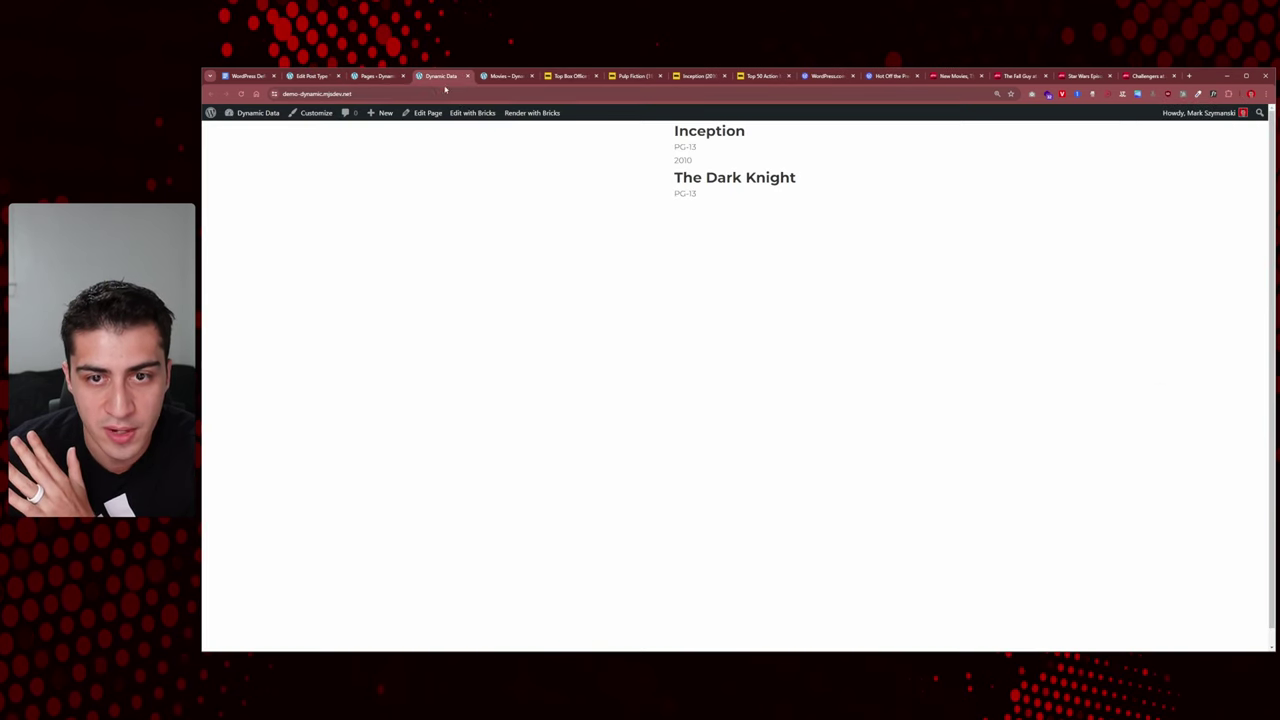
left_click(505, 76)
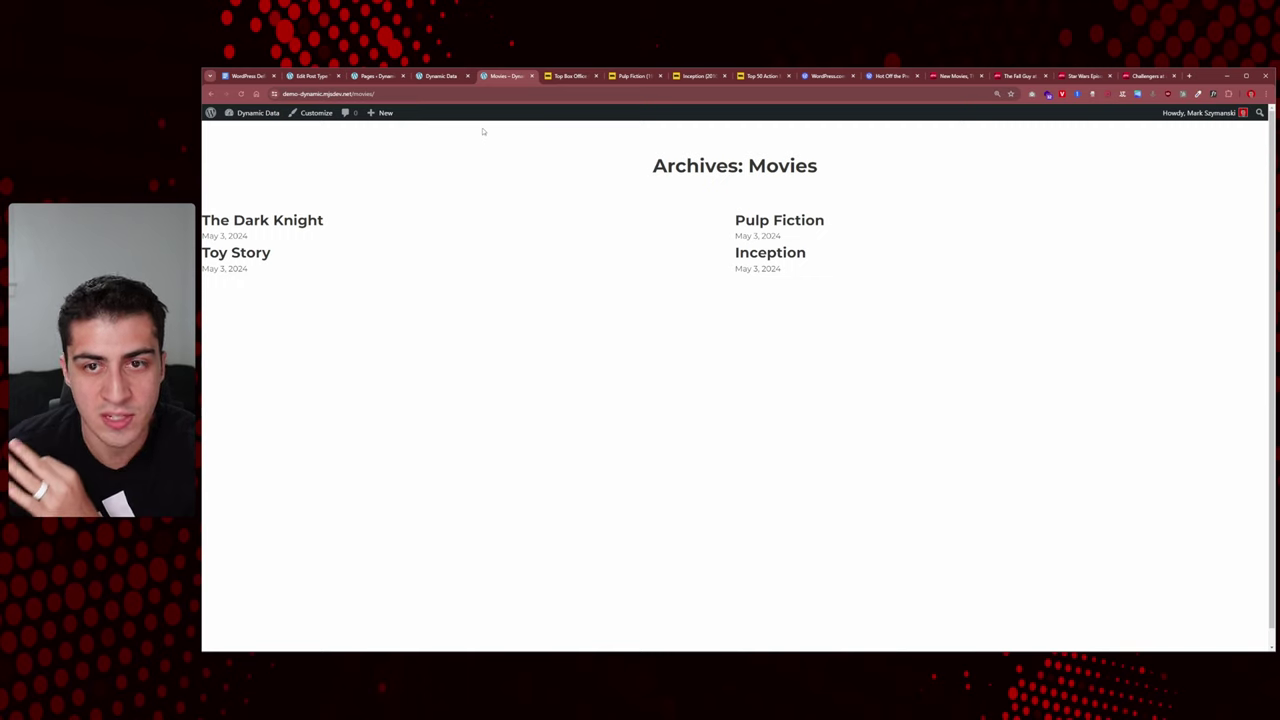
left_click(378, 76)
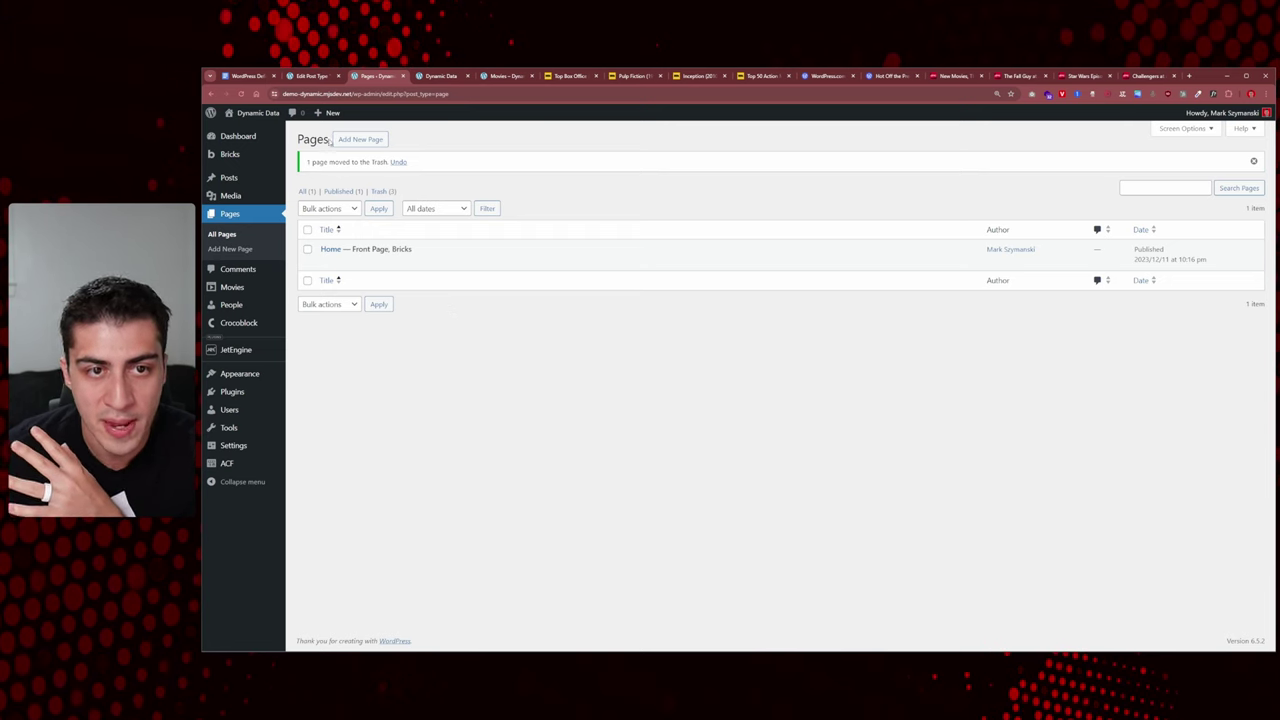
double_click(329, 141)
left_click(329, 141)
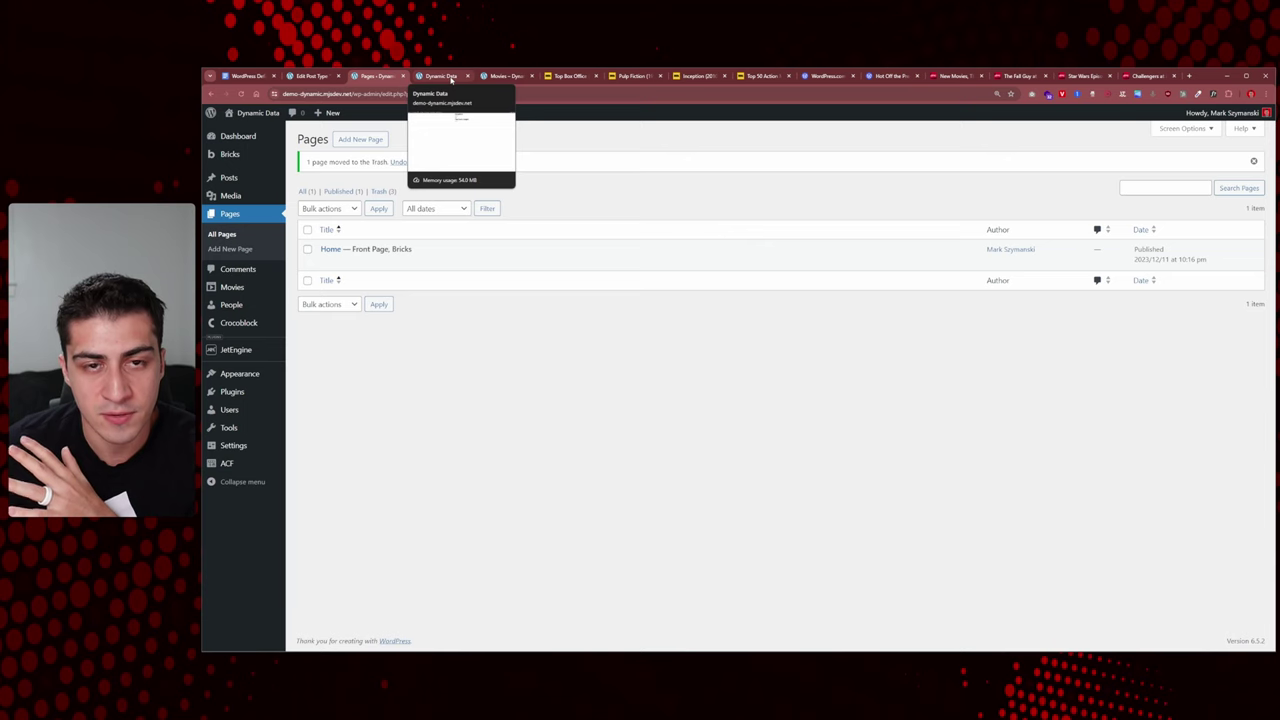
Step: Show the Movies archive page on the front end and highlight its heading
left_click(500, 76)
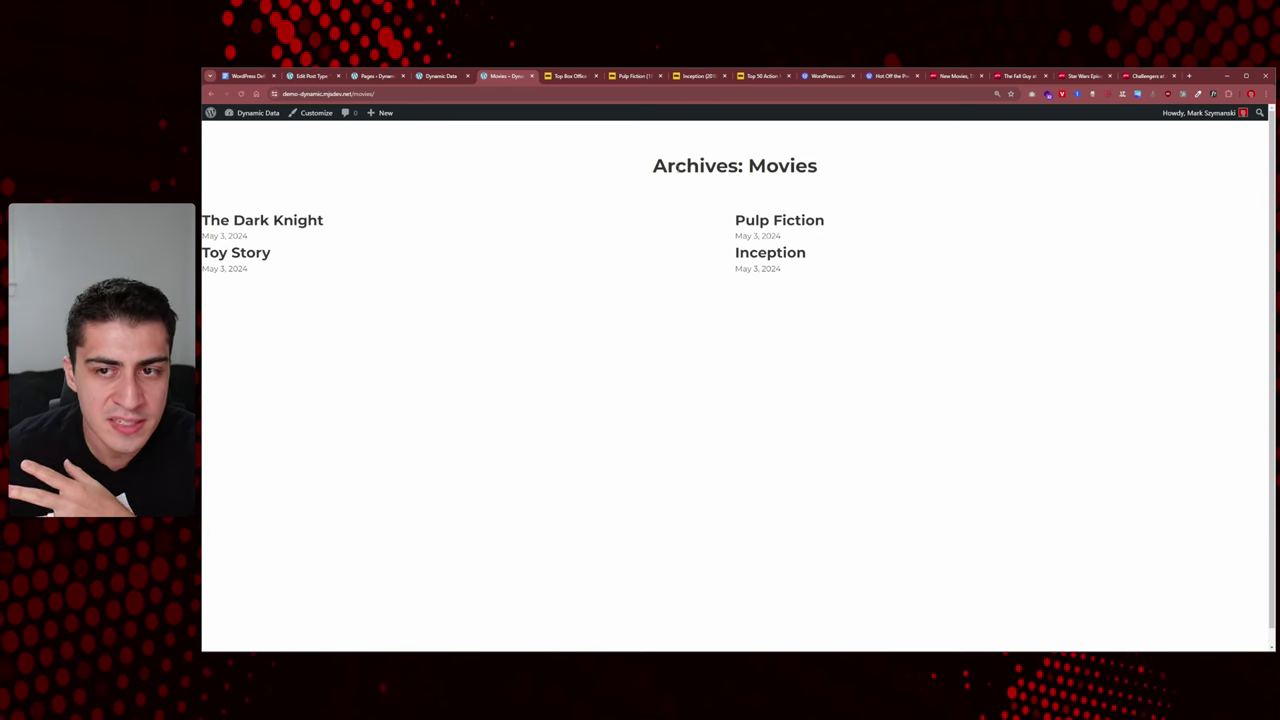
left_click_drag(631, 175, 820, 175)
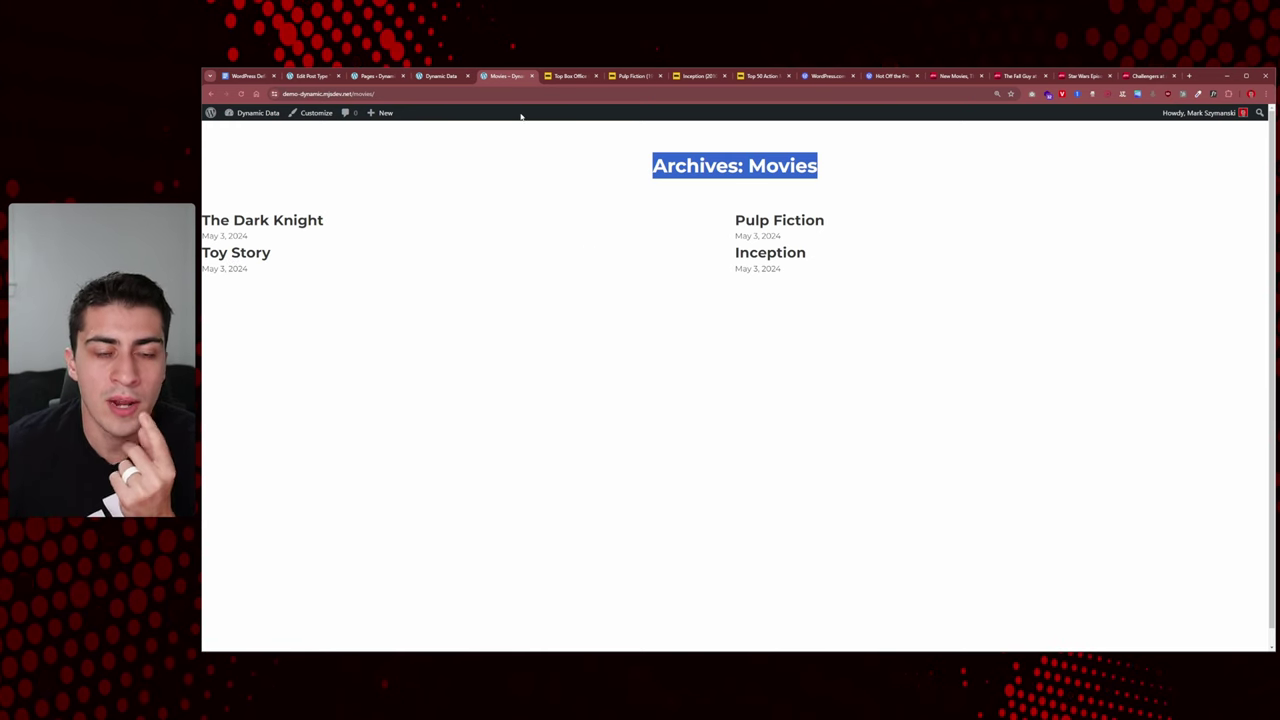
left_click(551, 162)
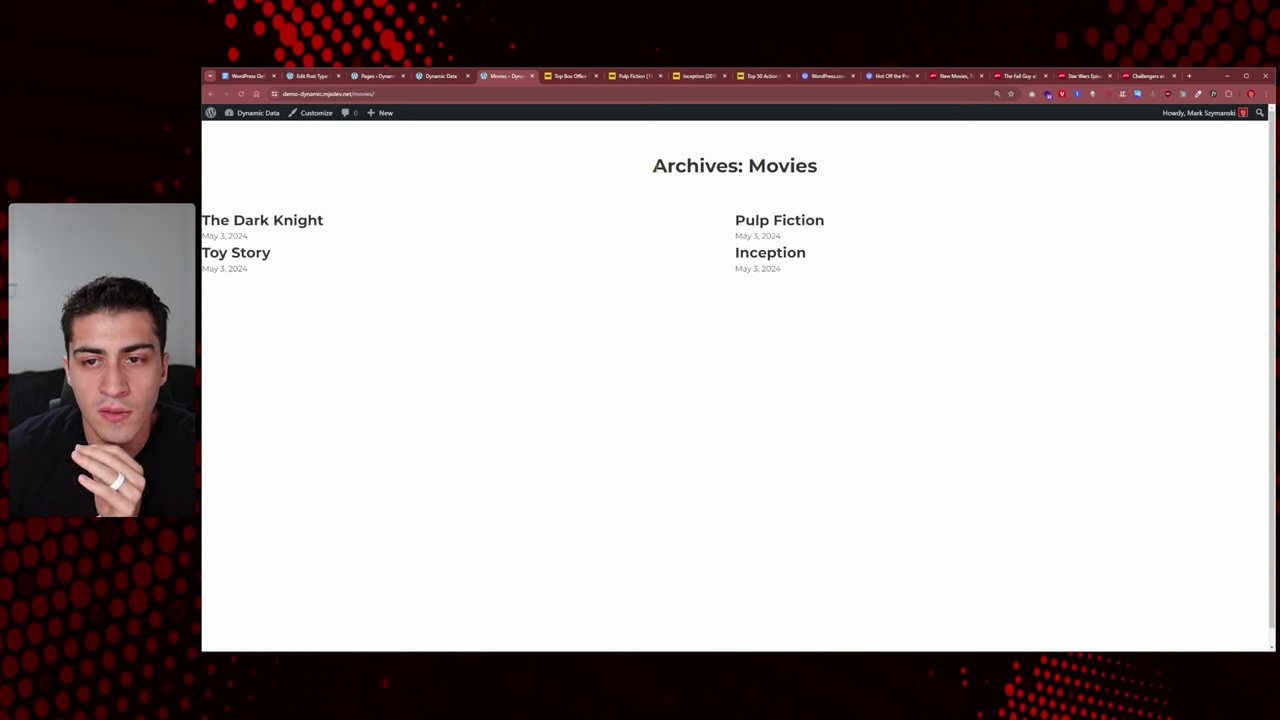
triple_click(822, 168)
left_click(822, 168)
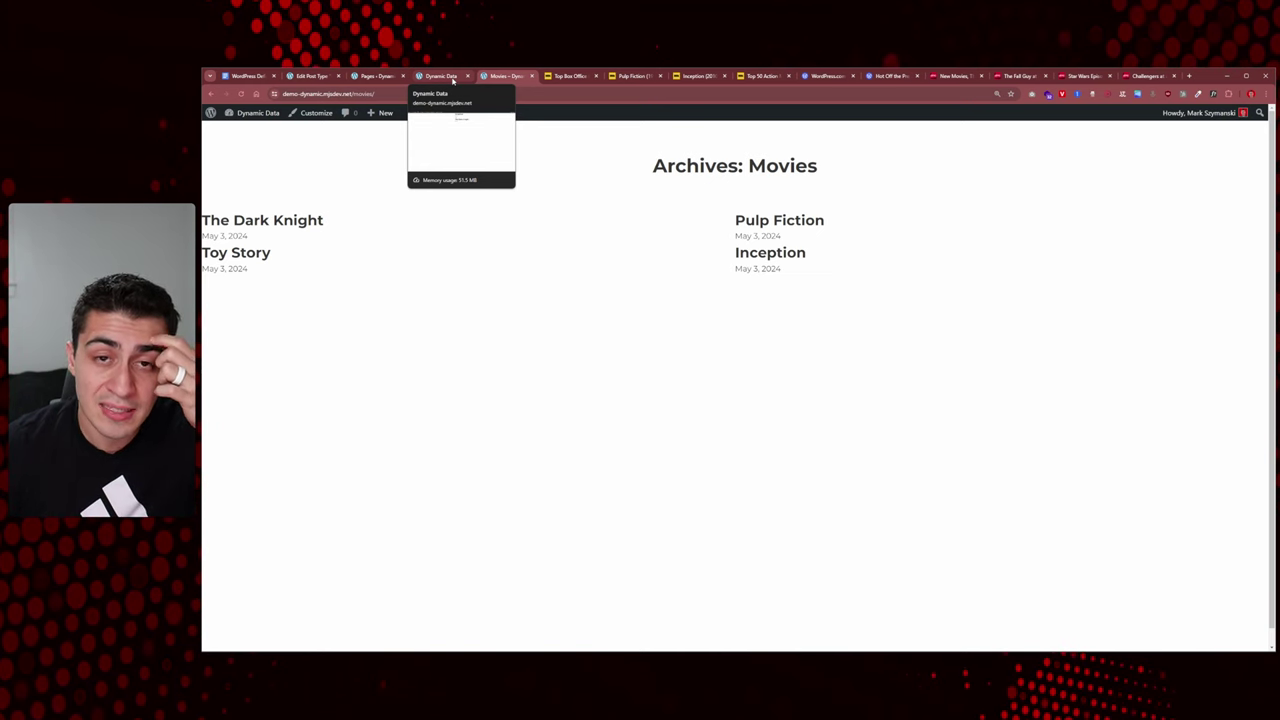
Step: Start a new Bricks template in the site admin and set its template type to Archive
left_click(453, 79)
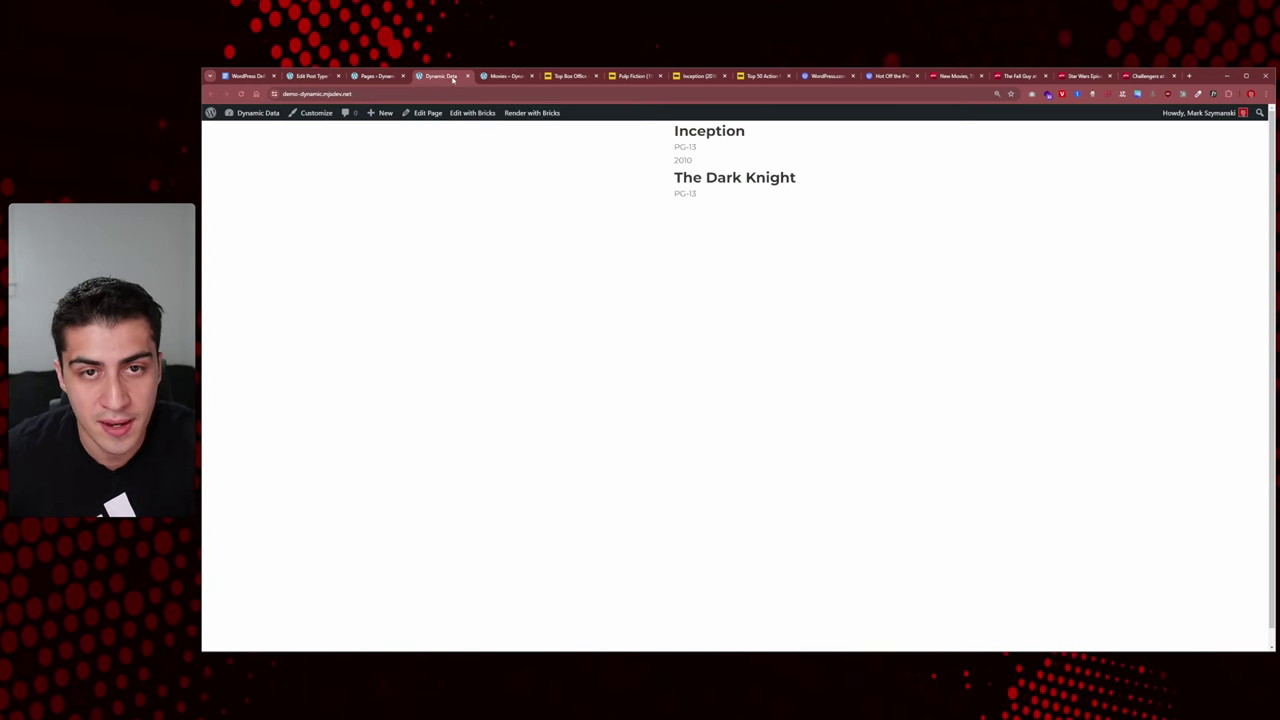
left_click(393, 79)
mouse_move(266, 157)
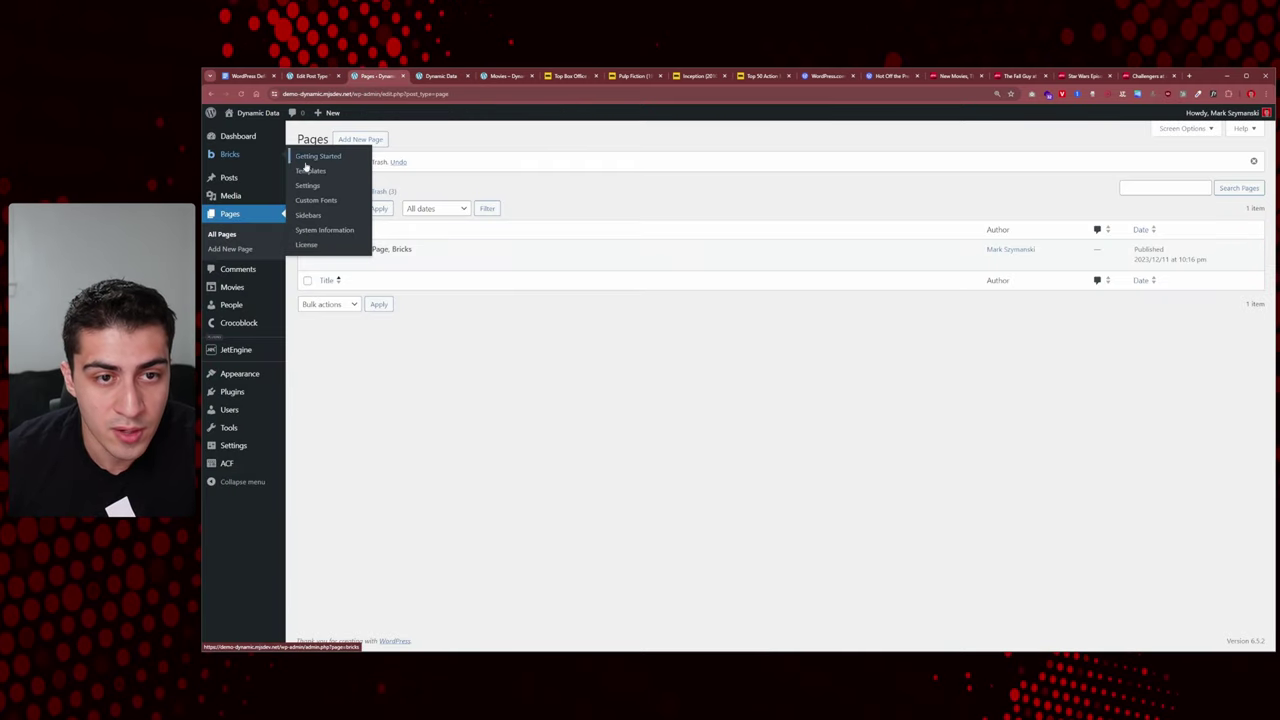
left_click(308, 170)
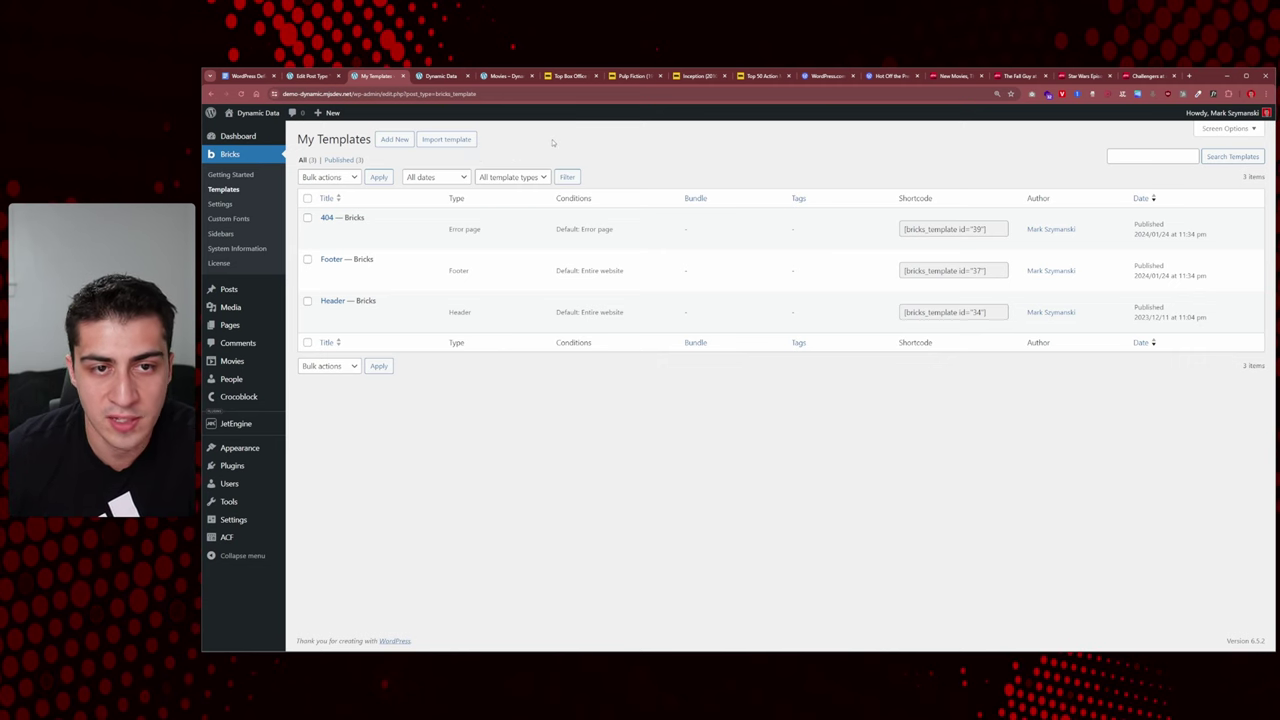
left_click(396, 140)
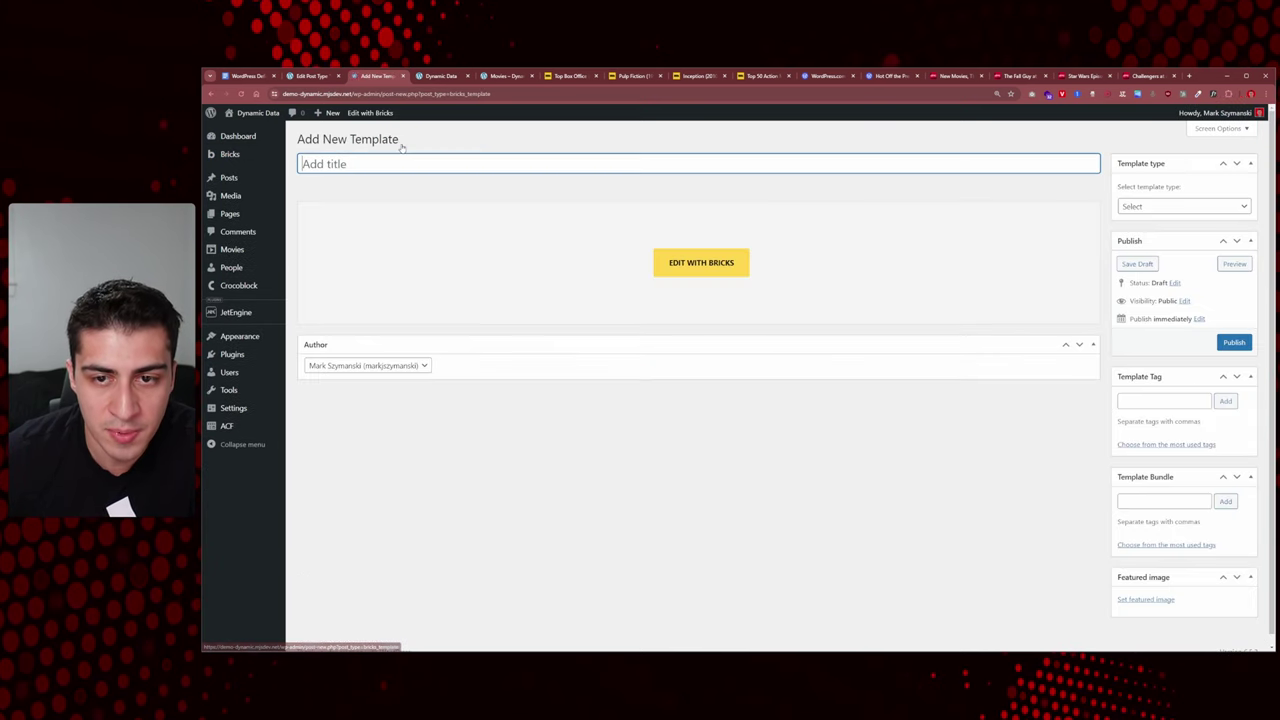
left_click(1165, 210)
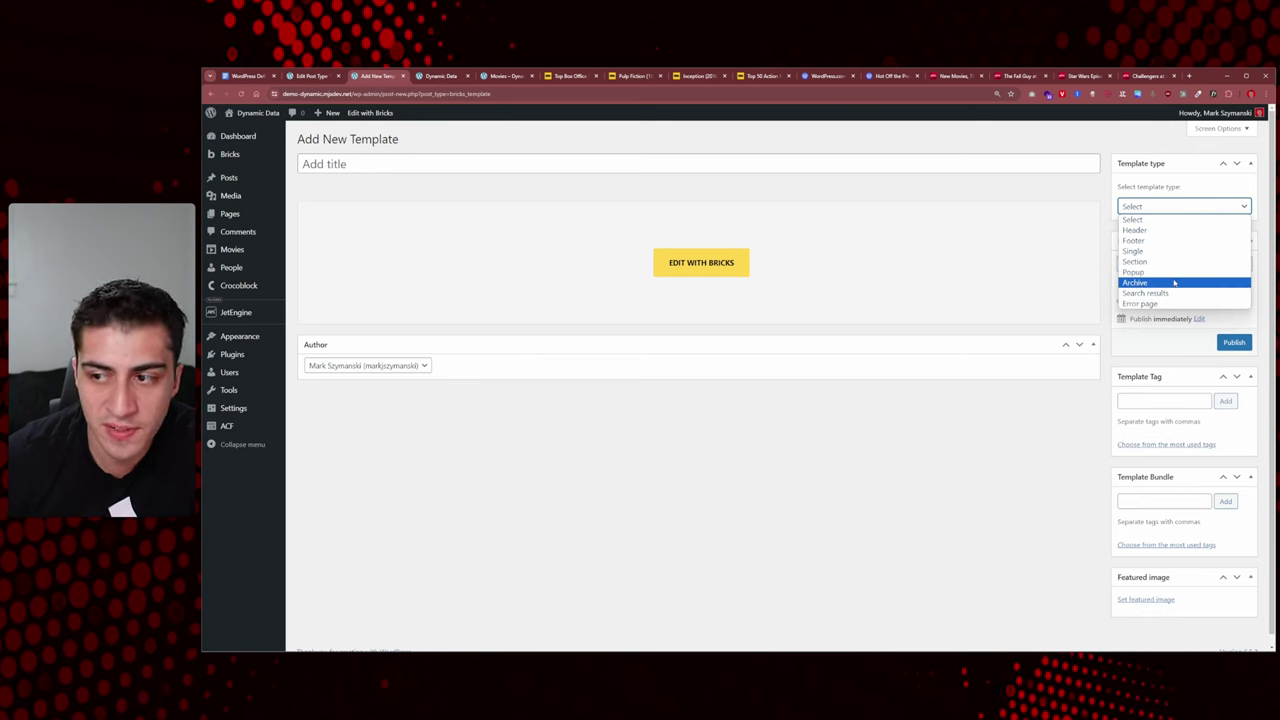
left_click(1173, 284)
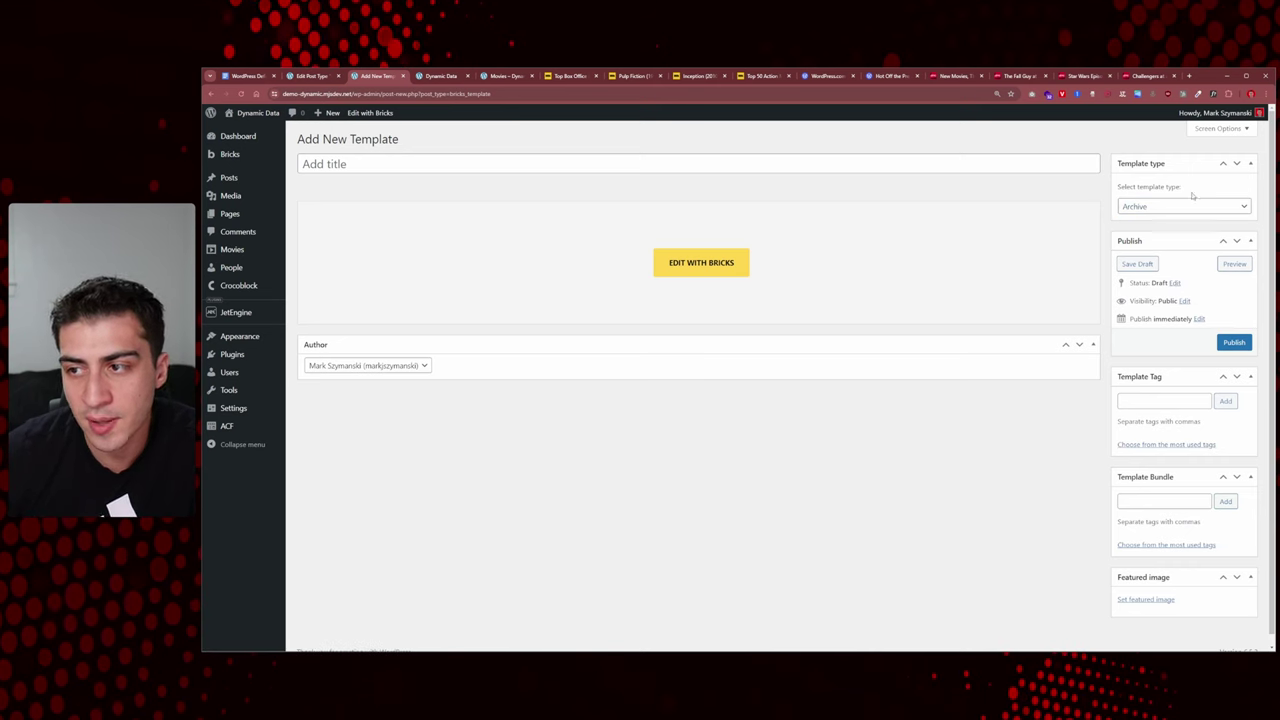
Step: Title the new template "Movies: Archive"
left_click(591, 159)
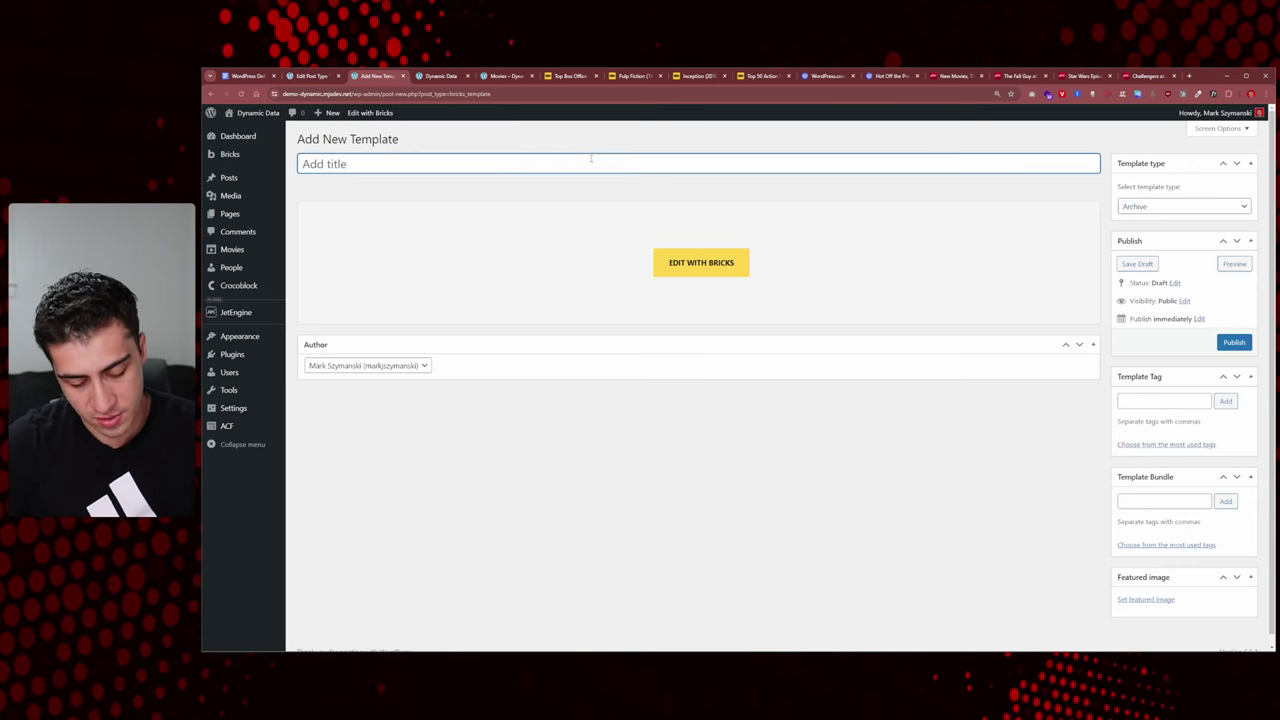
type("AR")
key("BackSpace")
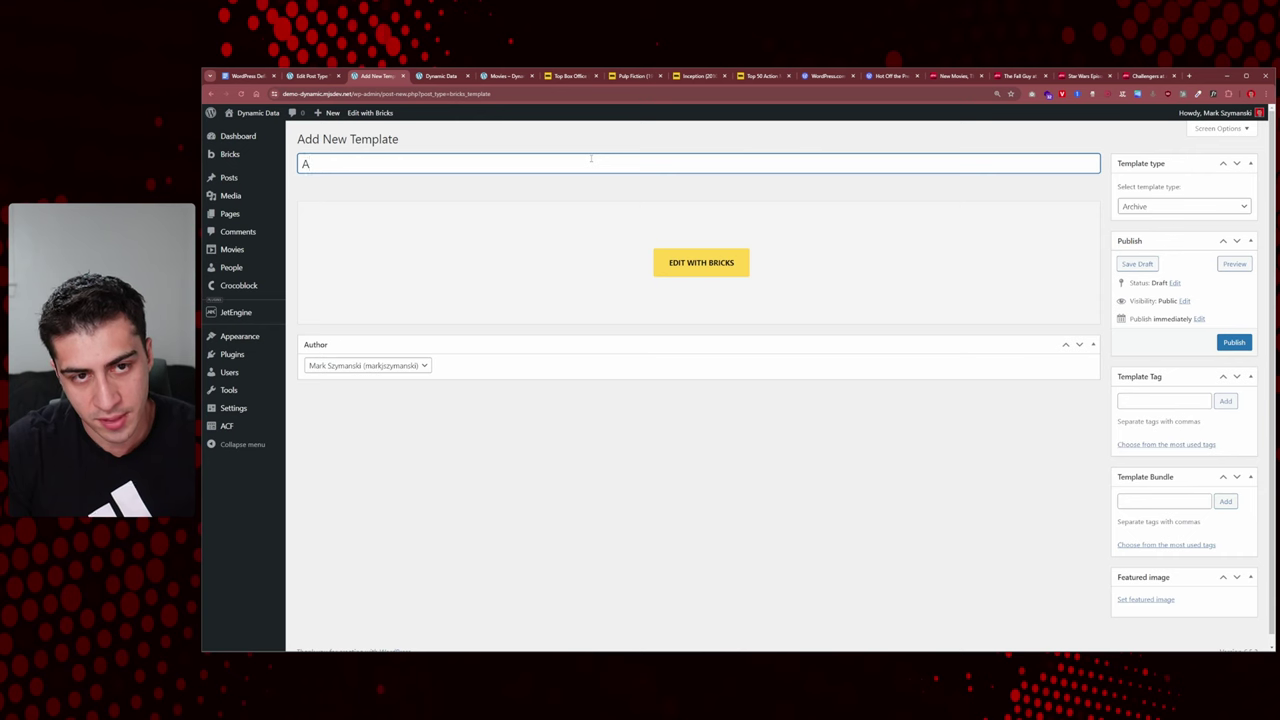
type("=")
key("BackSpace")
key("BackSpace")
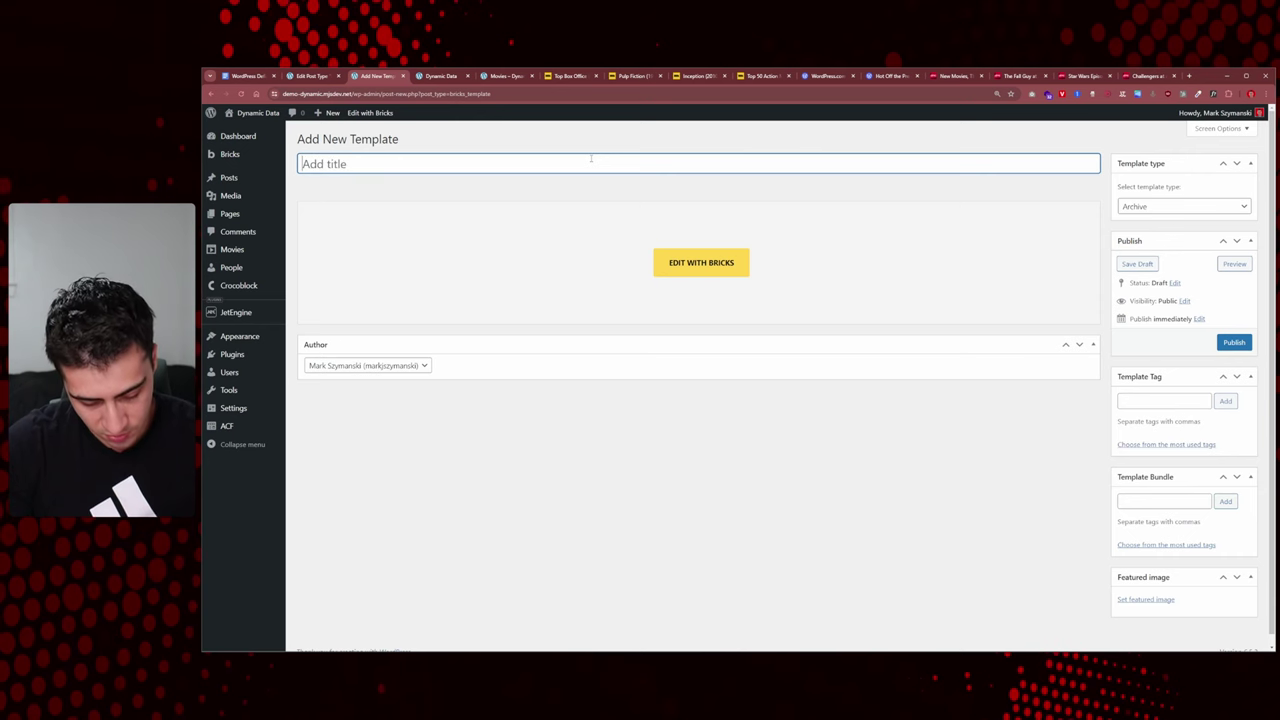
type("Mo")
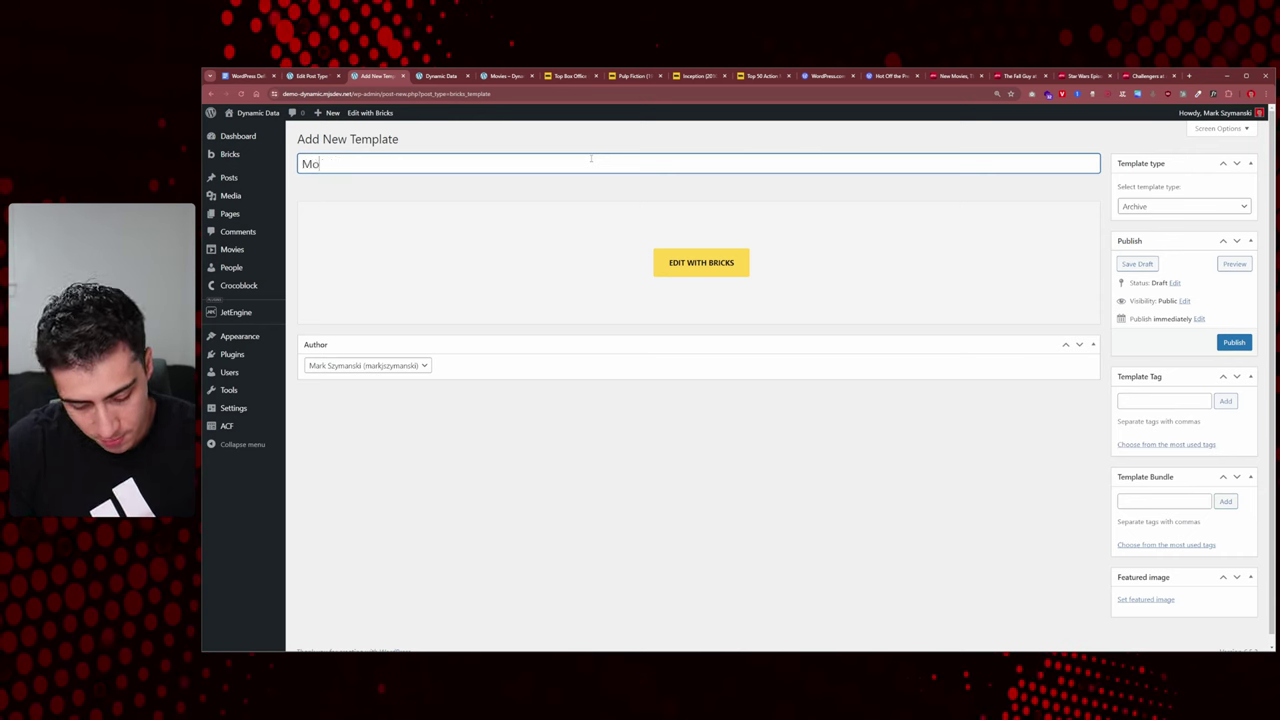
type("vies")
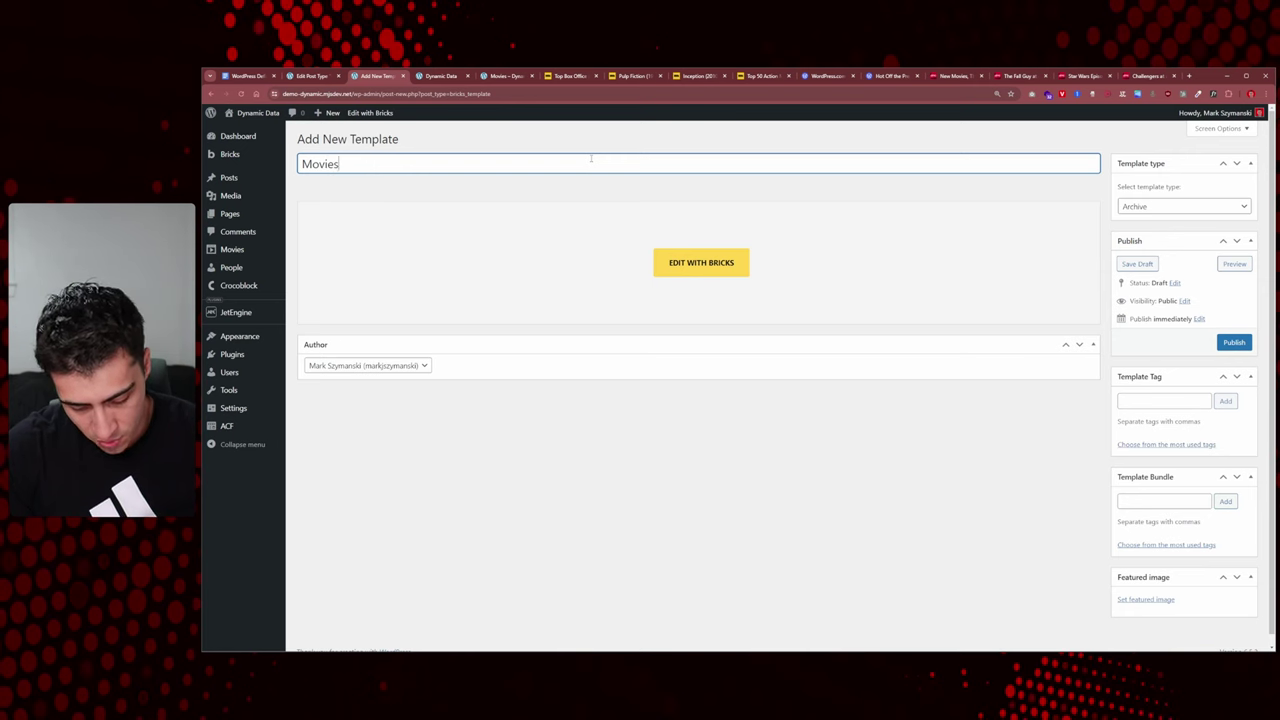
type(": Archi")
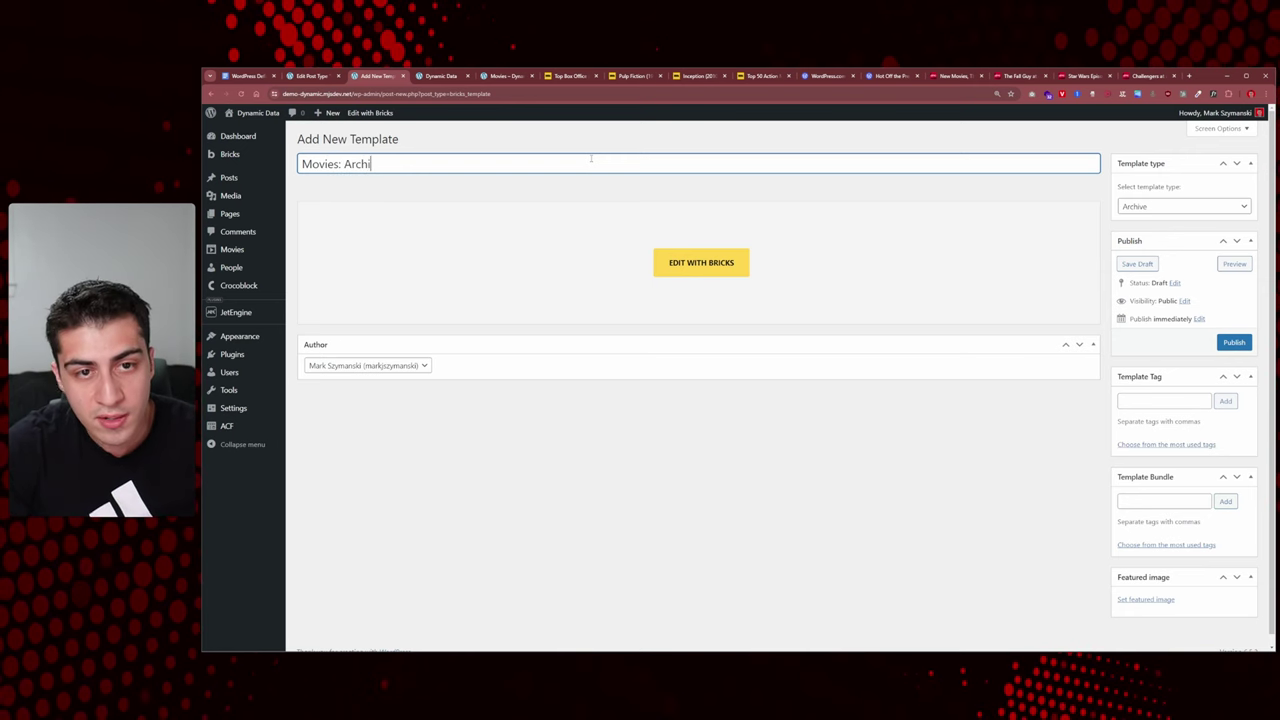
type("ve")
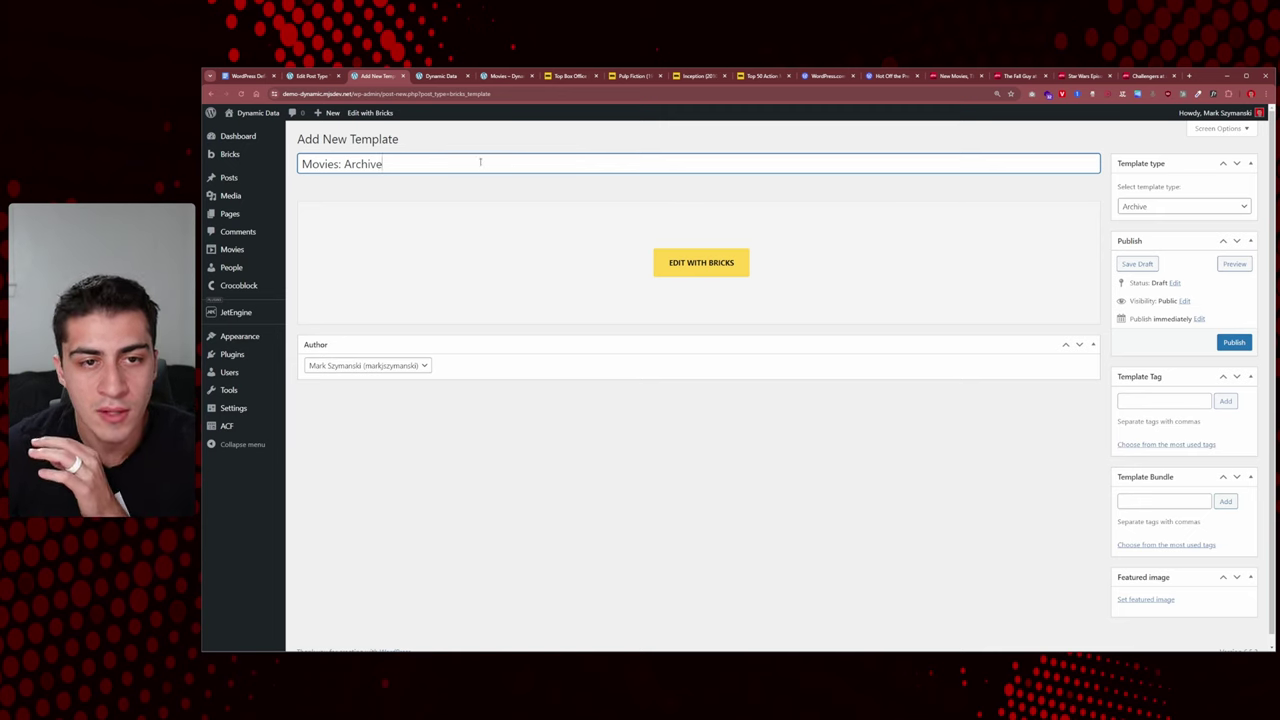
Step: Review the template's title by highlighting its "Movies" part and the complete name
left_click(455, 150)
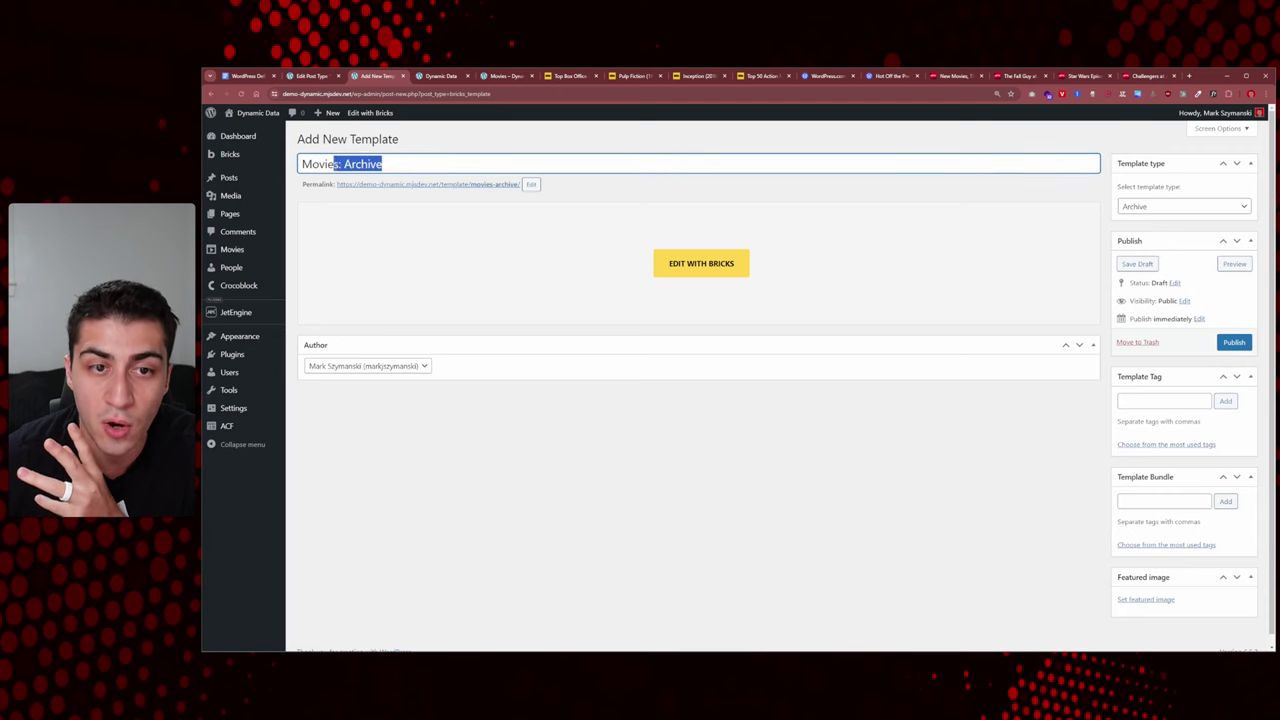
double_click(321, 164)
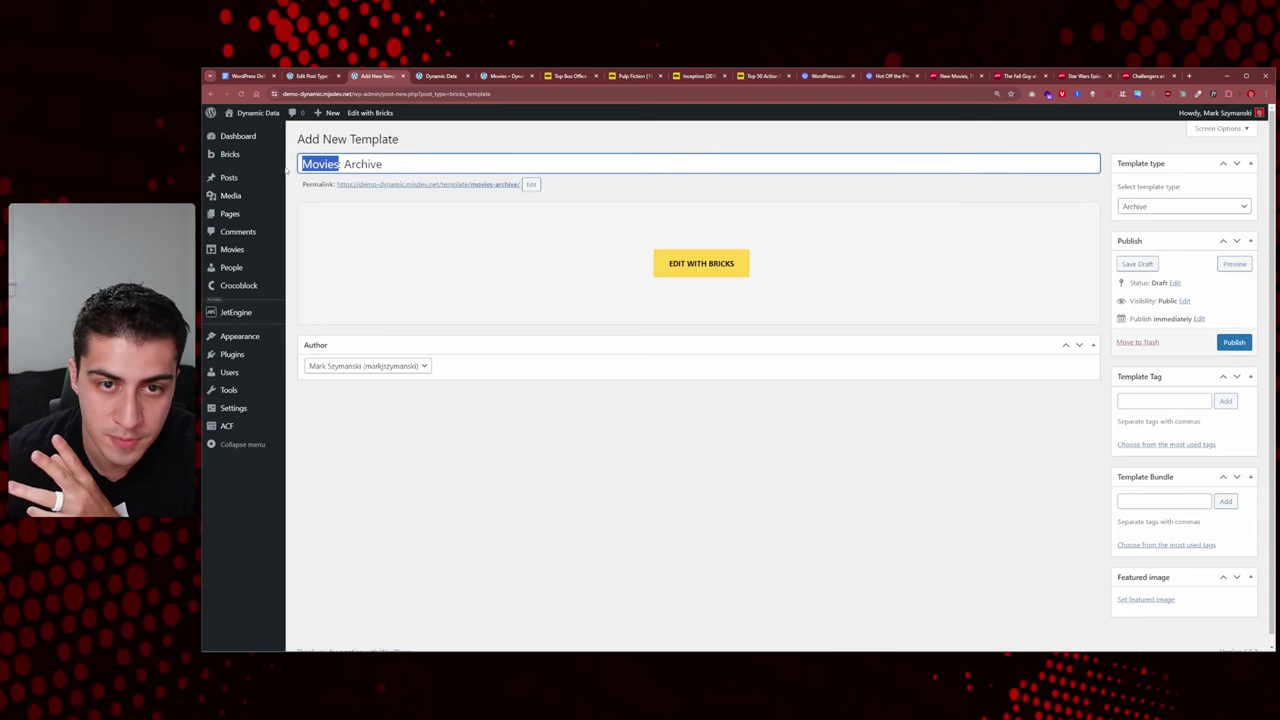
key("Right")
type(":")
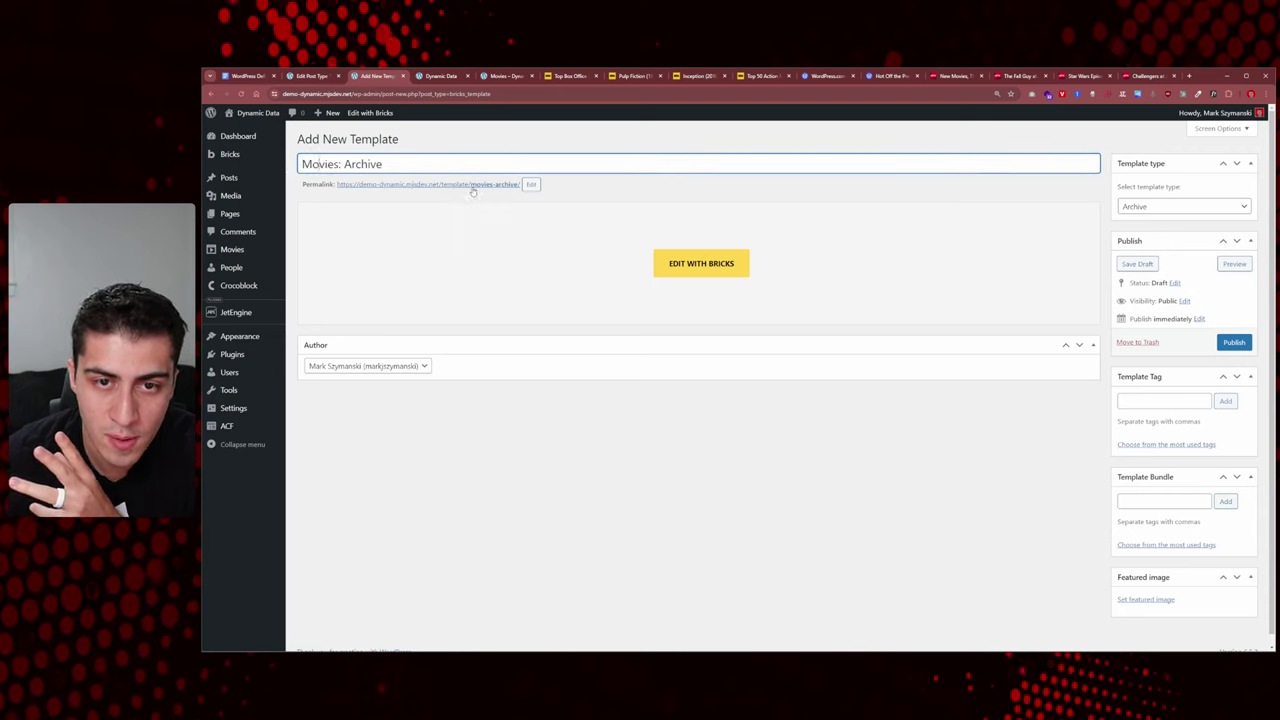
left_click_drag(388, 160, 293, 168)
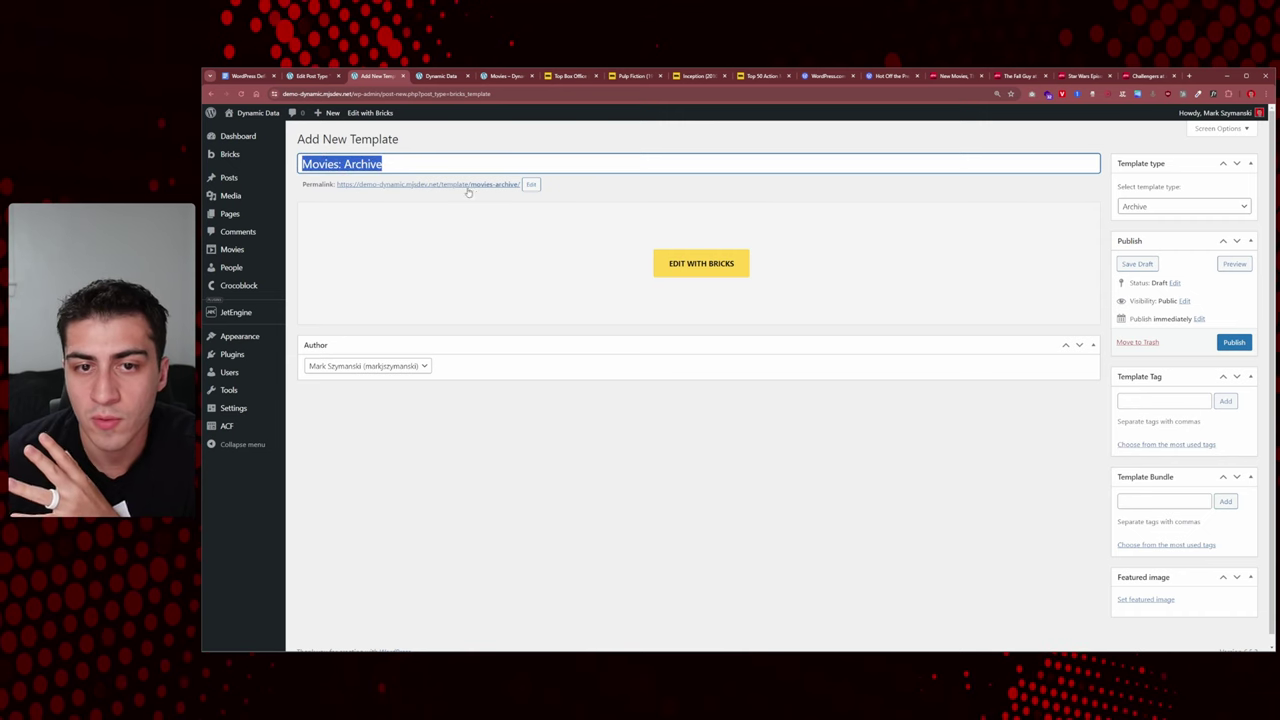
left_click(405, 166)
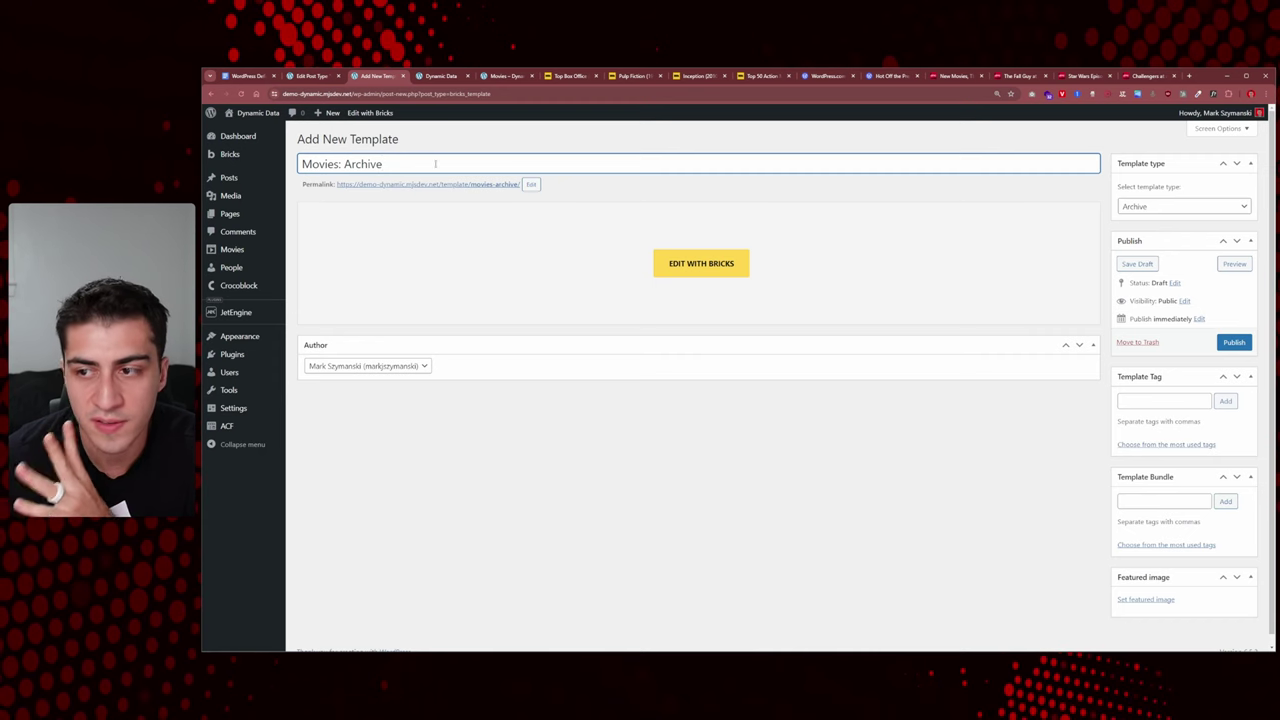
Step: Publish the Movies: Archive template and open it for editing in Bricks
left_click(1234, 343)
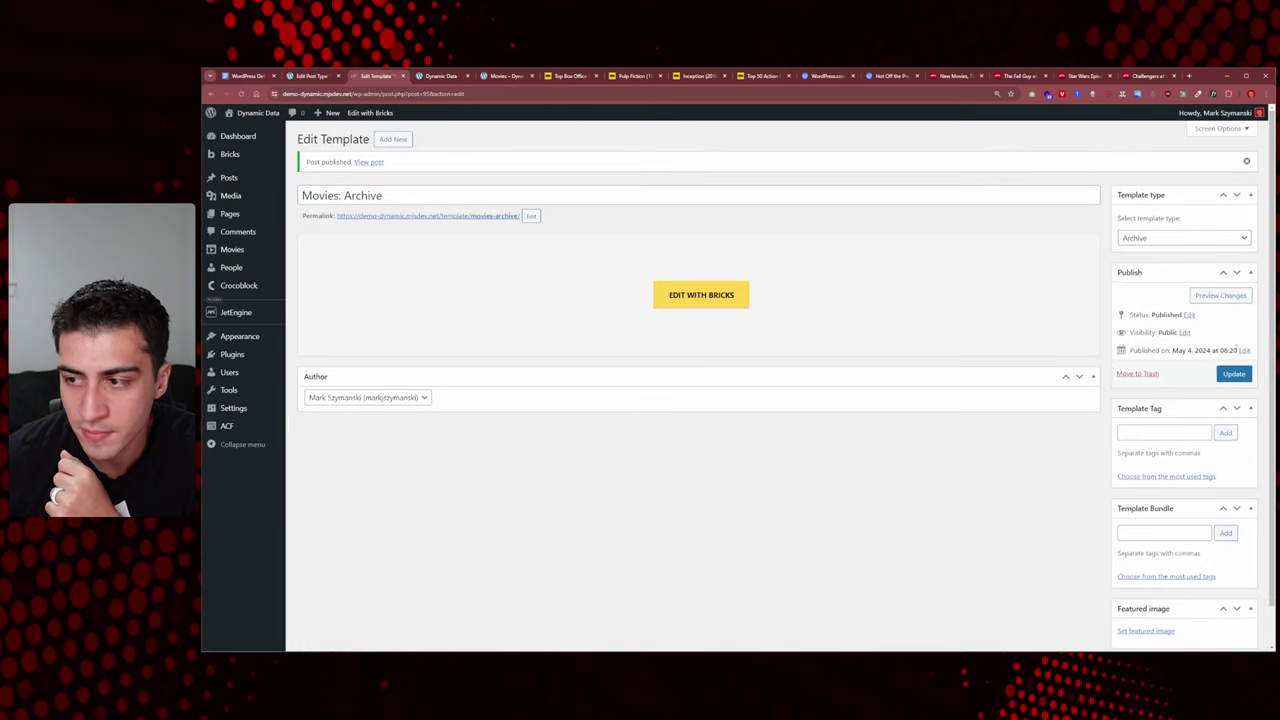
left_click(700, 298)
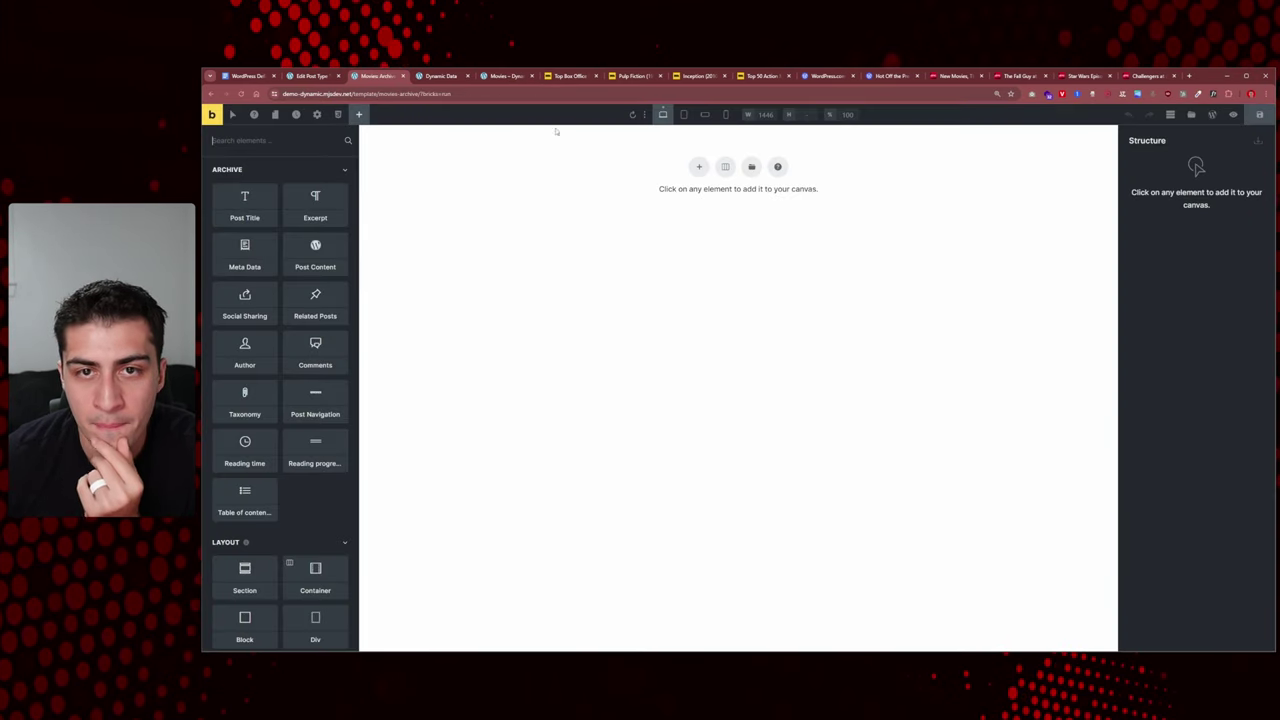
Step: Add a section to the empty template canvas and select the container inside it
left_click(698, 168)
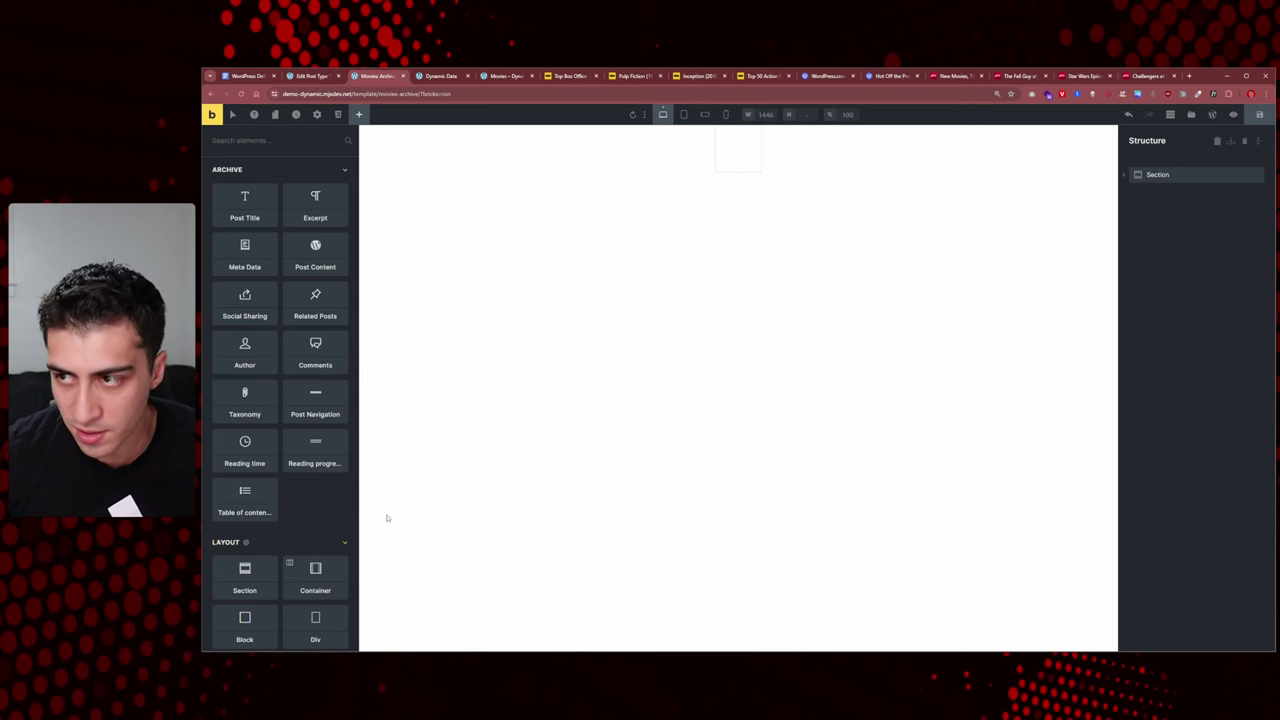
left_click(1258, 141)
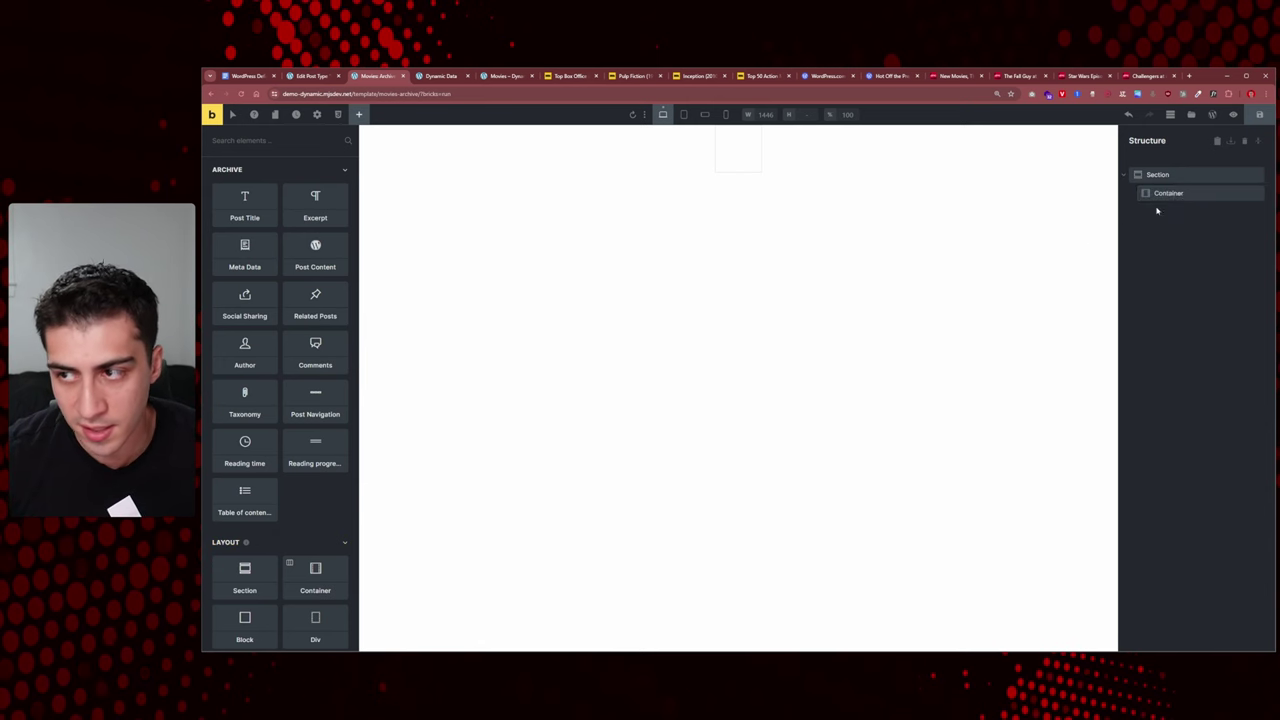
left_click(1166, 195)
Step: Find the Heading element and add it inside the section's container
left_click(358, 114)
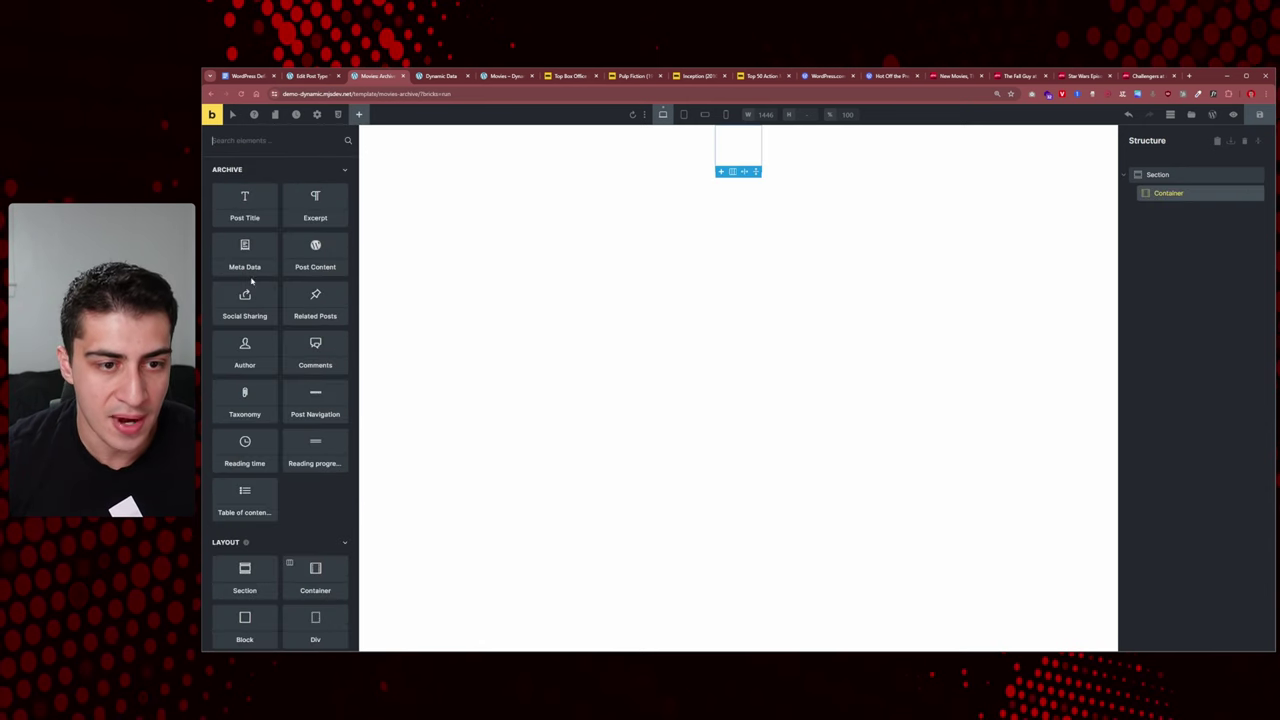
scroll(271, 525, "down", 1)
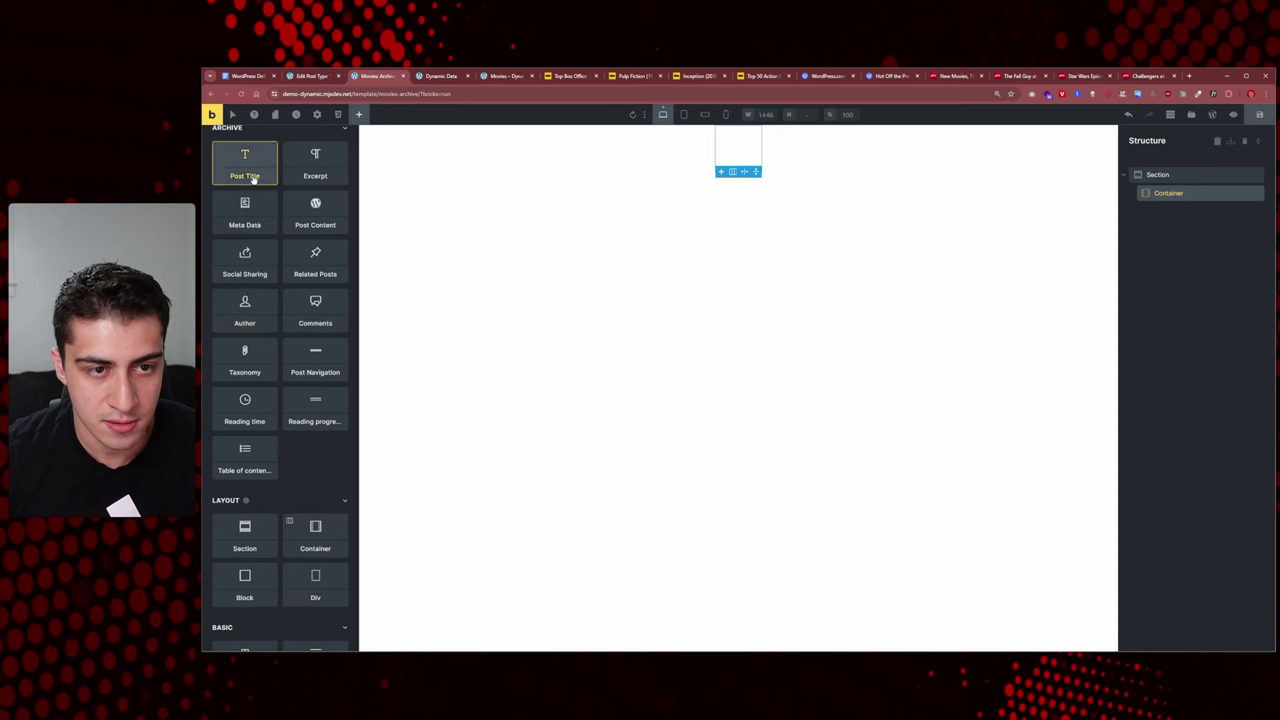
scroll(265, 190, "up", 1)
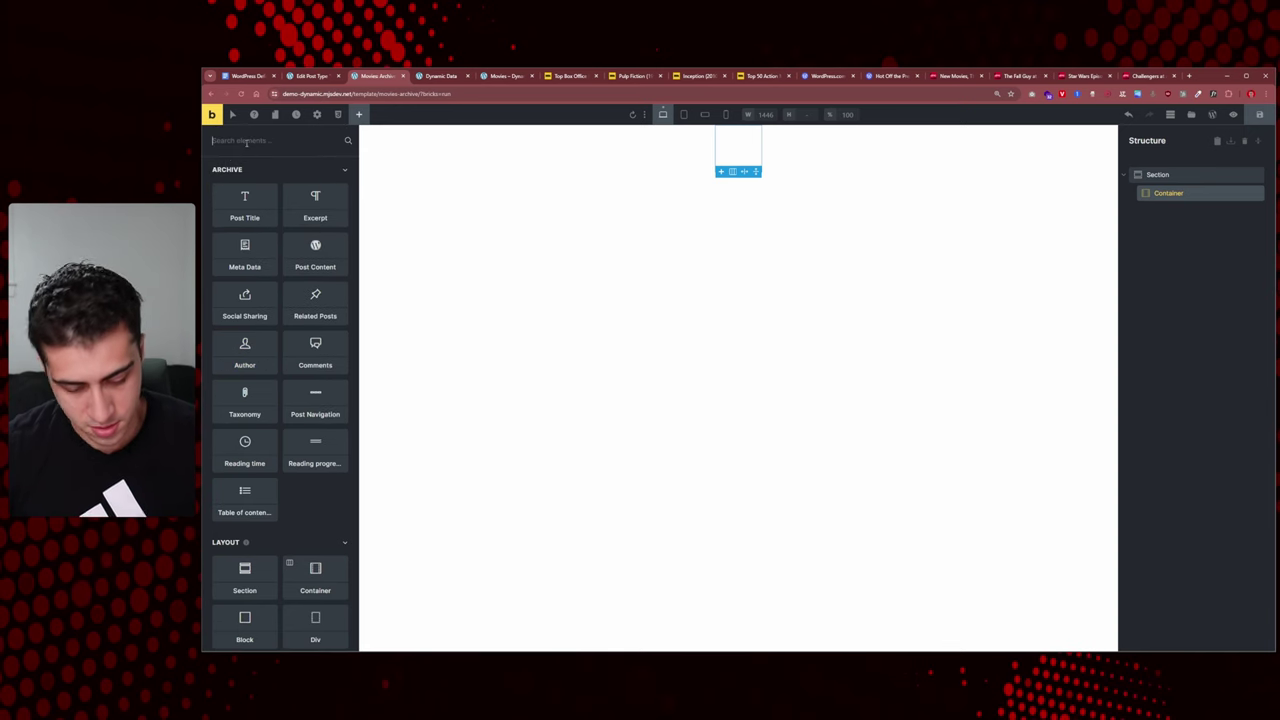
left_click(246, 141)
type("head")
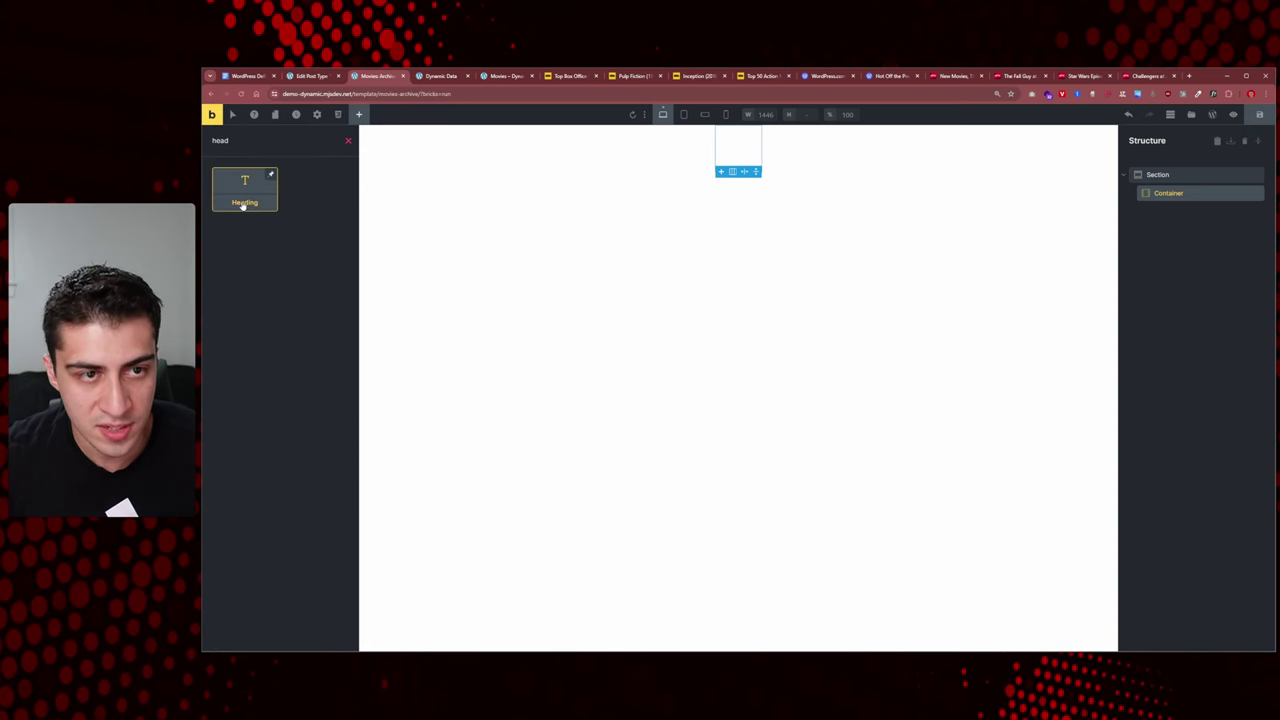
left_click(243, 203)
Step: Replace the heading's placeholder text with "Our New Movie Archive"
left_click_drag(684, 135, 794, 135)
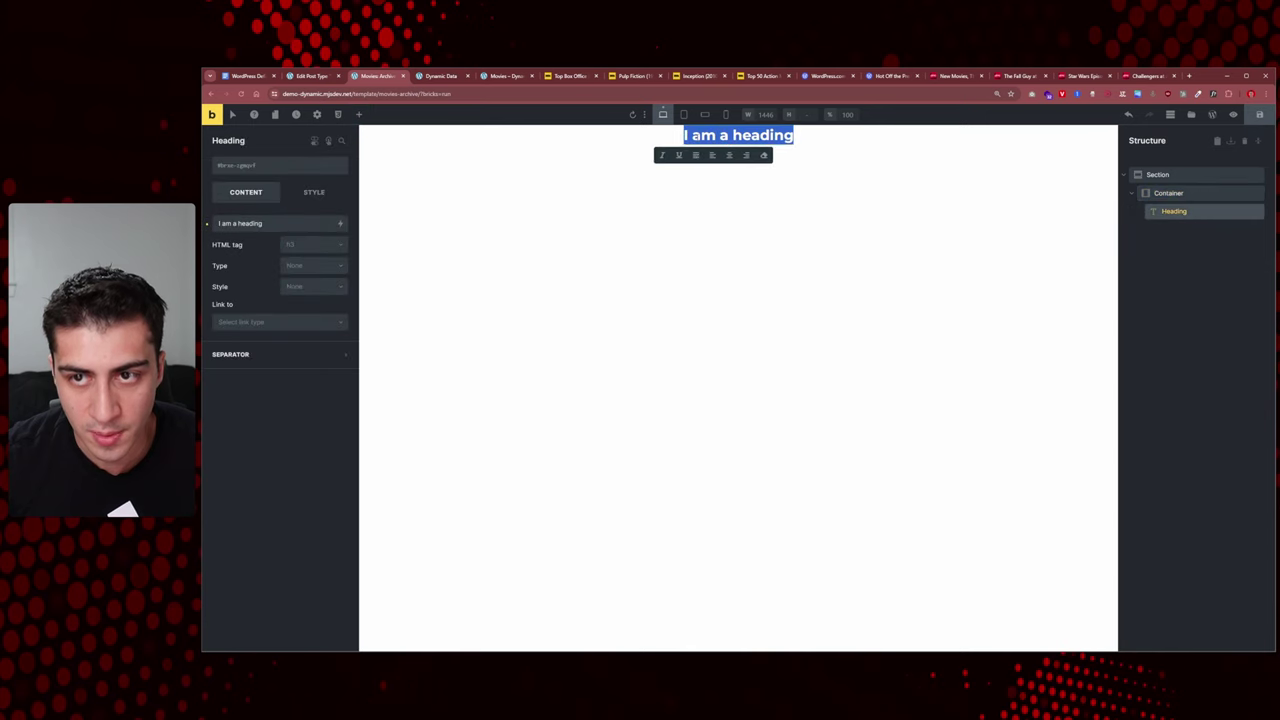
double_click(276, 224)
triple_click(276, 224)
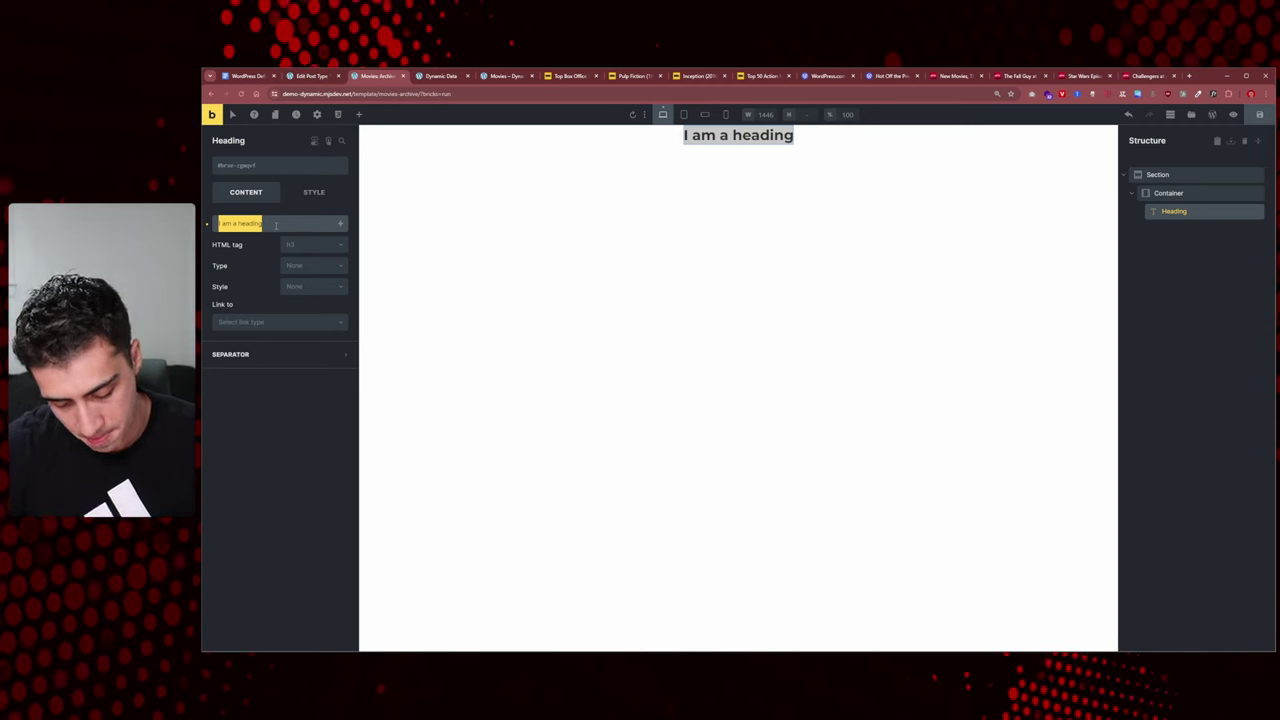
type("Our")
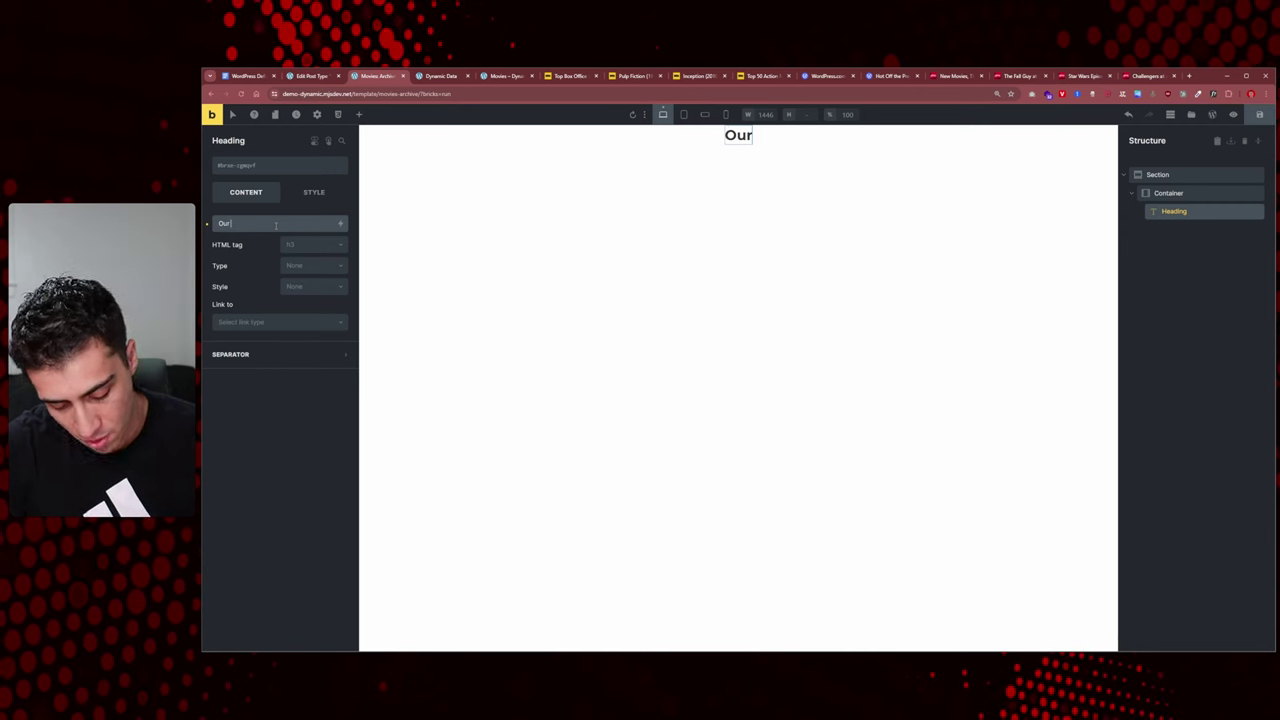
type(" New")
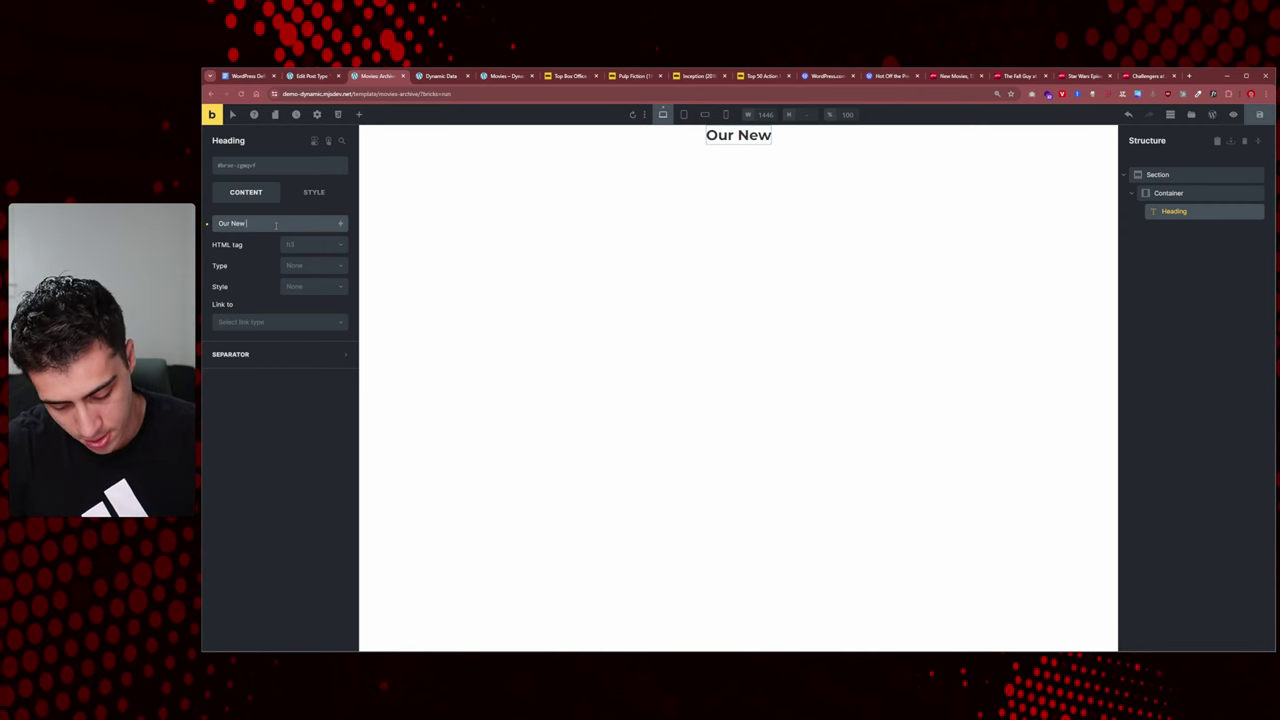
type(" ARcvied")
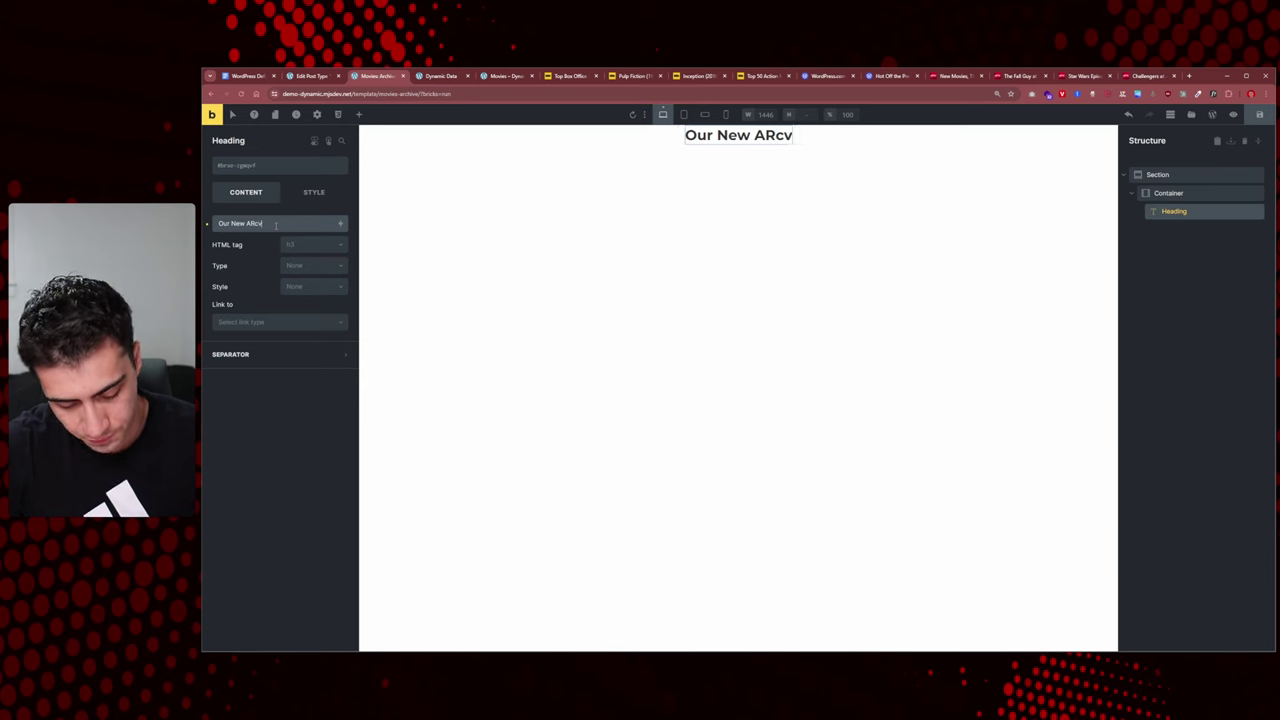
key("BackSpace")
key("BackSpace")
key("BackSpace")
key("BackSpace")
key("BackSpace")
key("BackSpace")
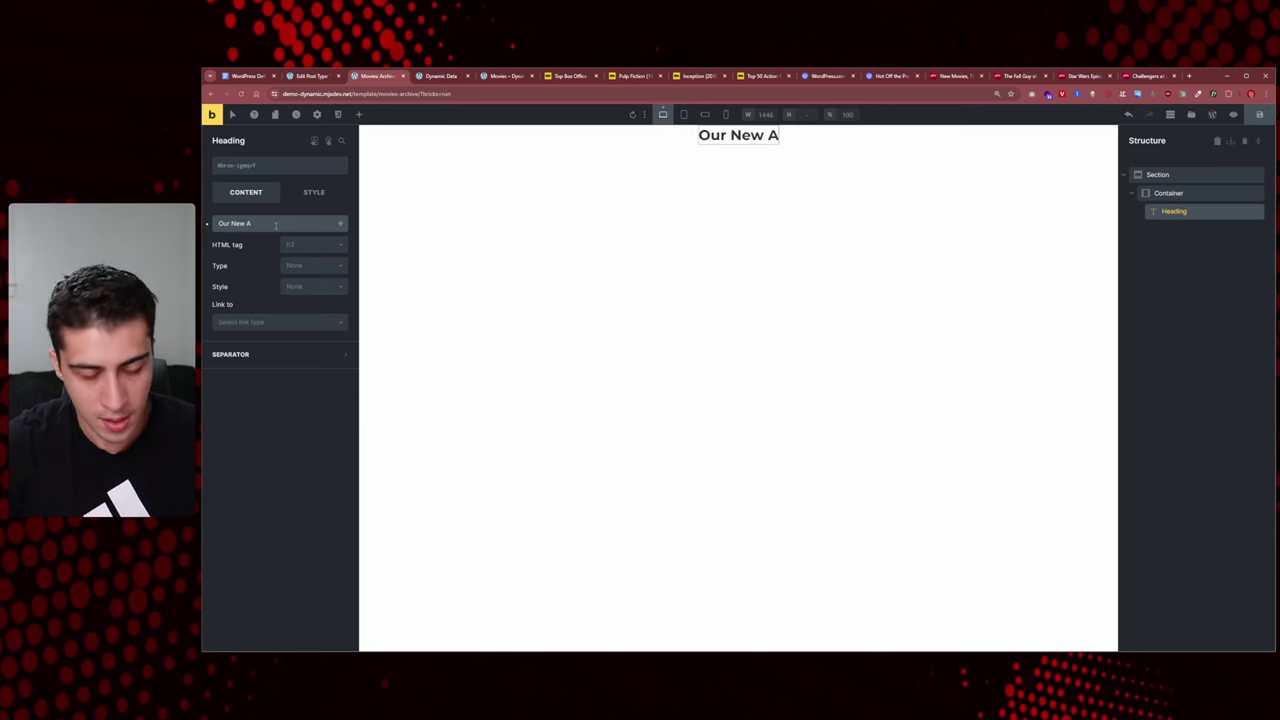
key("BackSpace")
type("Movie ARchive")
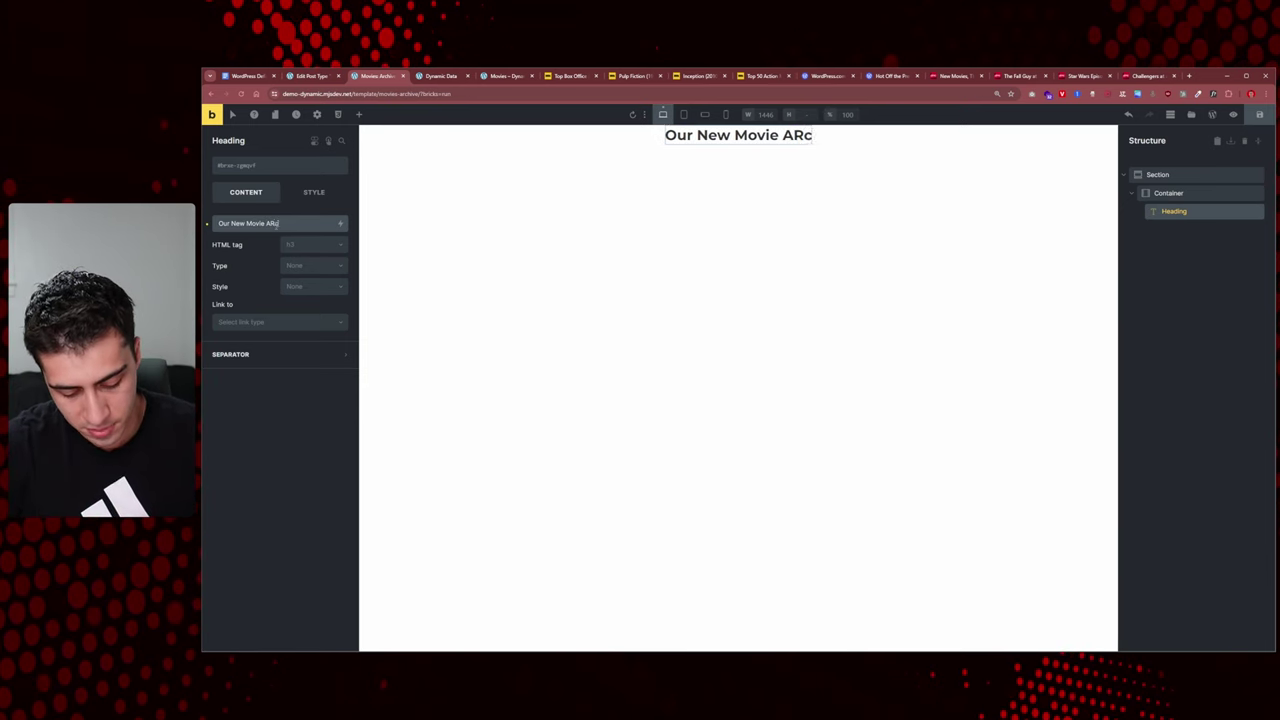
left_click(274, 224)
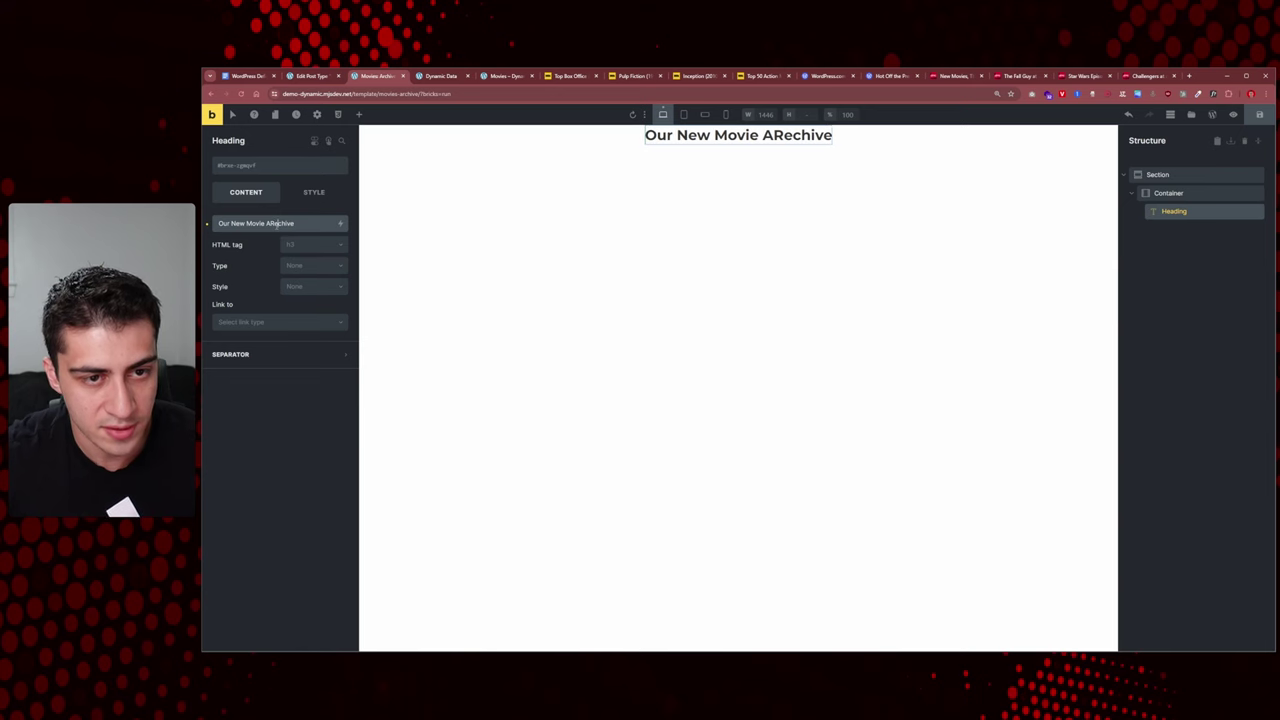
key("BackSpace")
type("e")
key("BackSpace")
type("r")
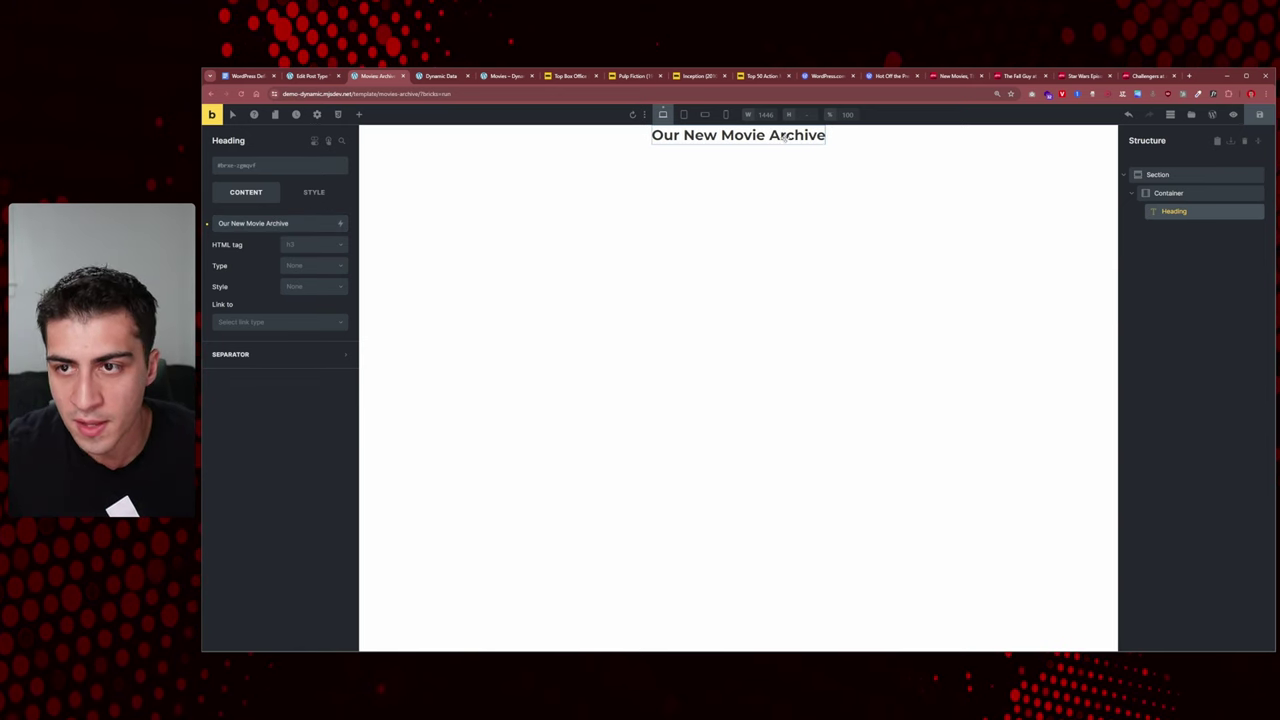
Step: Open the site's home page in the Bricks editor and copy its query loop block containing Title, Rating and Date
left_click(359, 114)
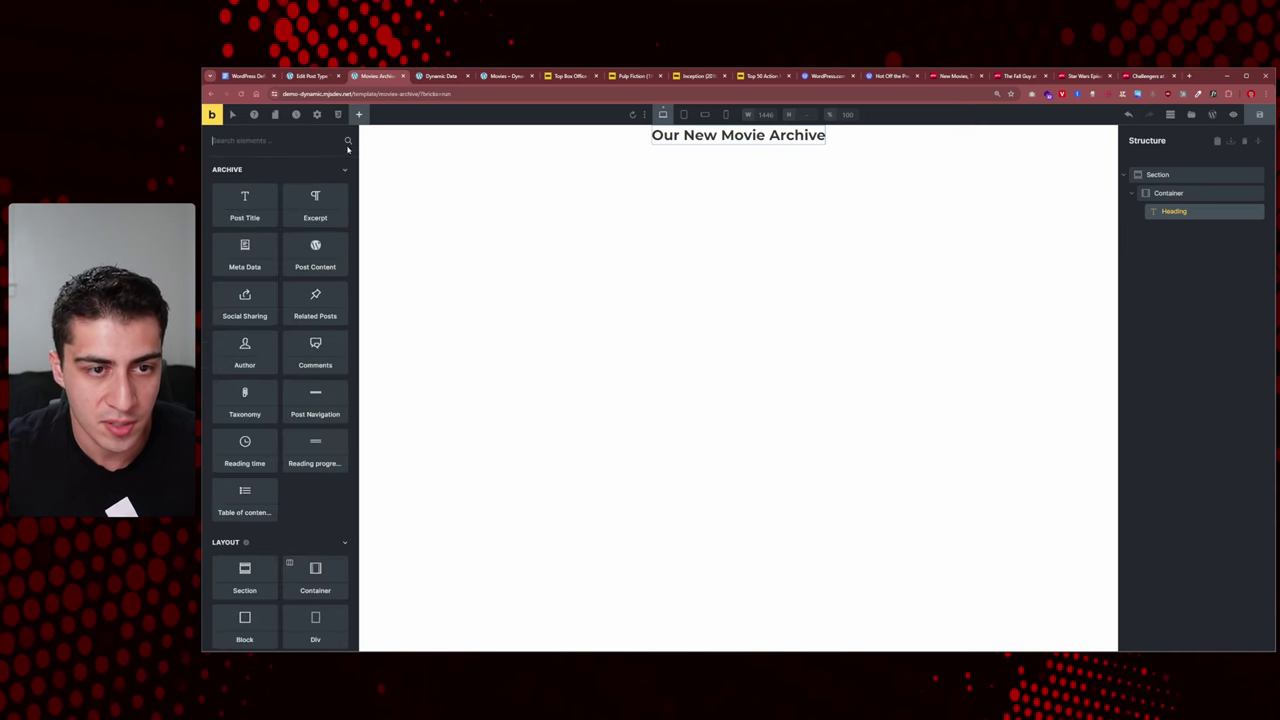
left_click(455, 78)
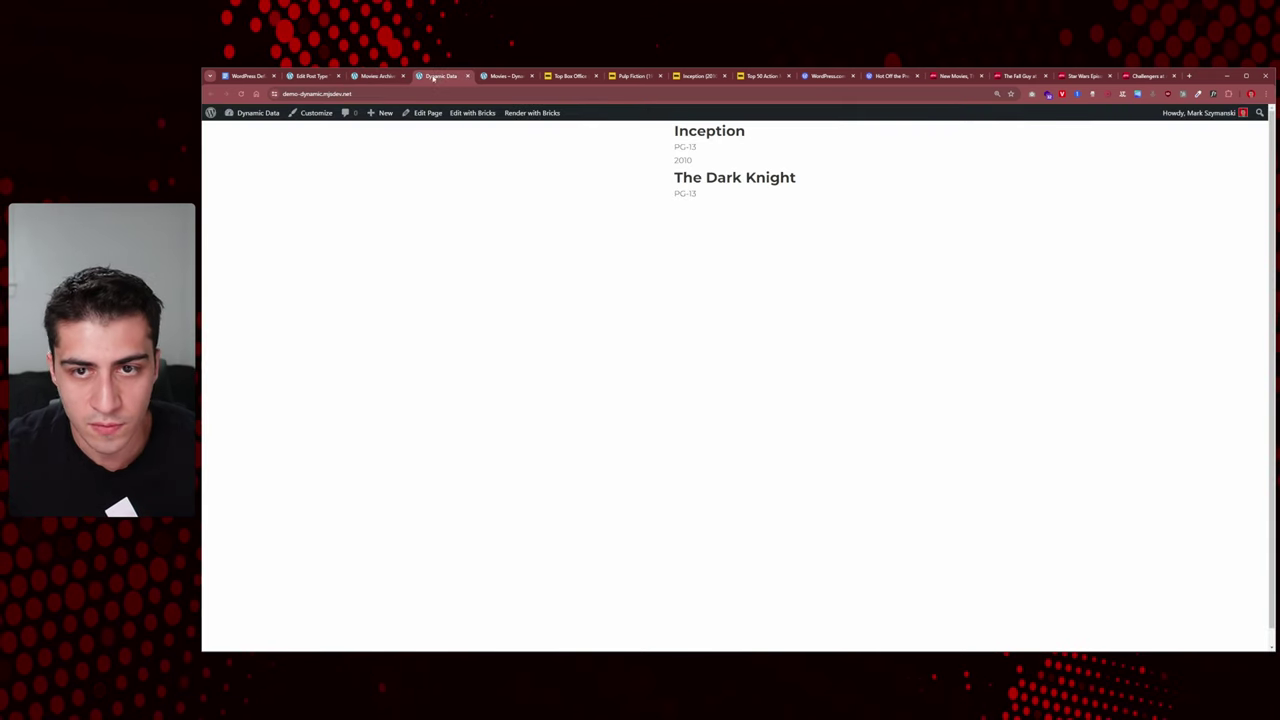
left_click(472, 113, "ctrl")
left_click(500, 78)
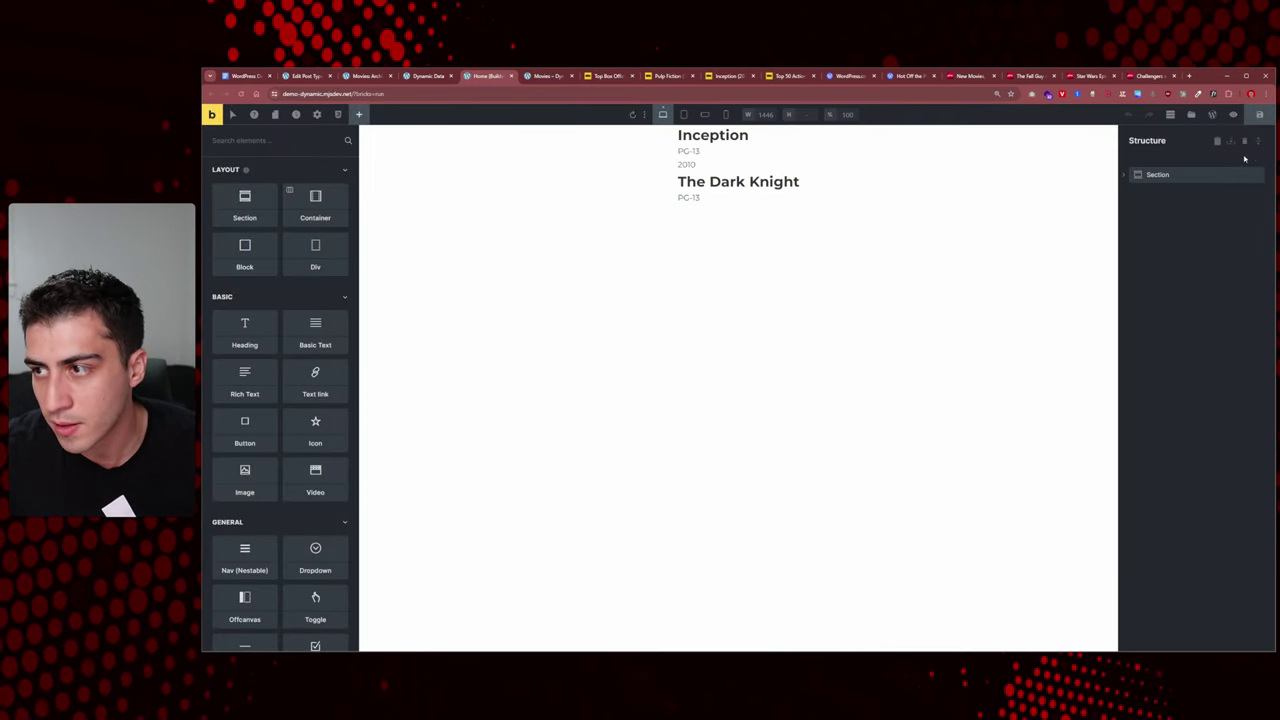
left_click(1244, 141)
left_click(1208, 213)
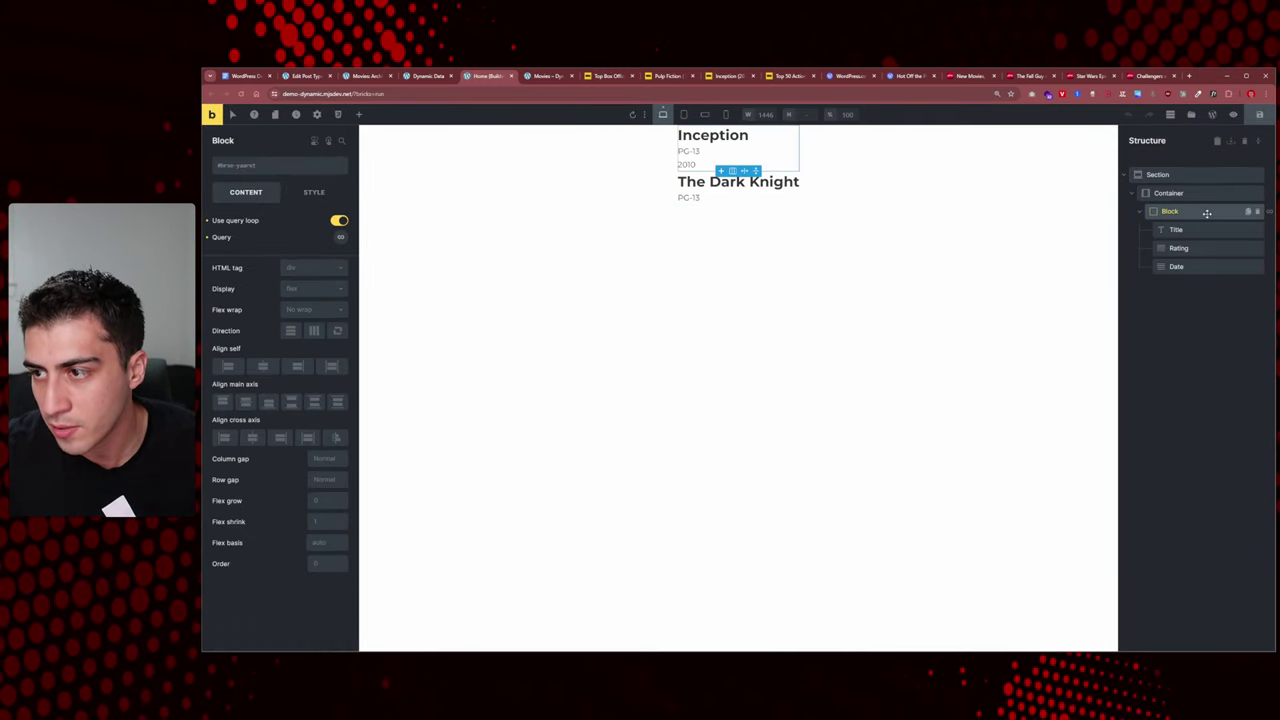
right_click(1207, 213)
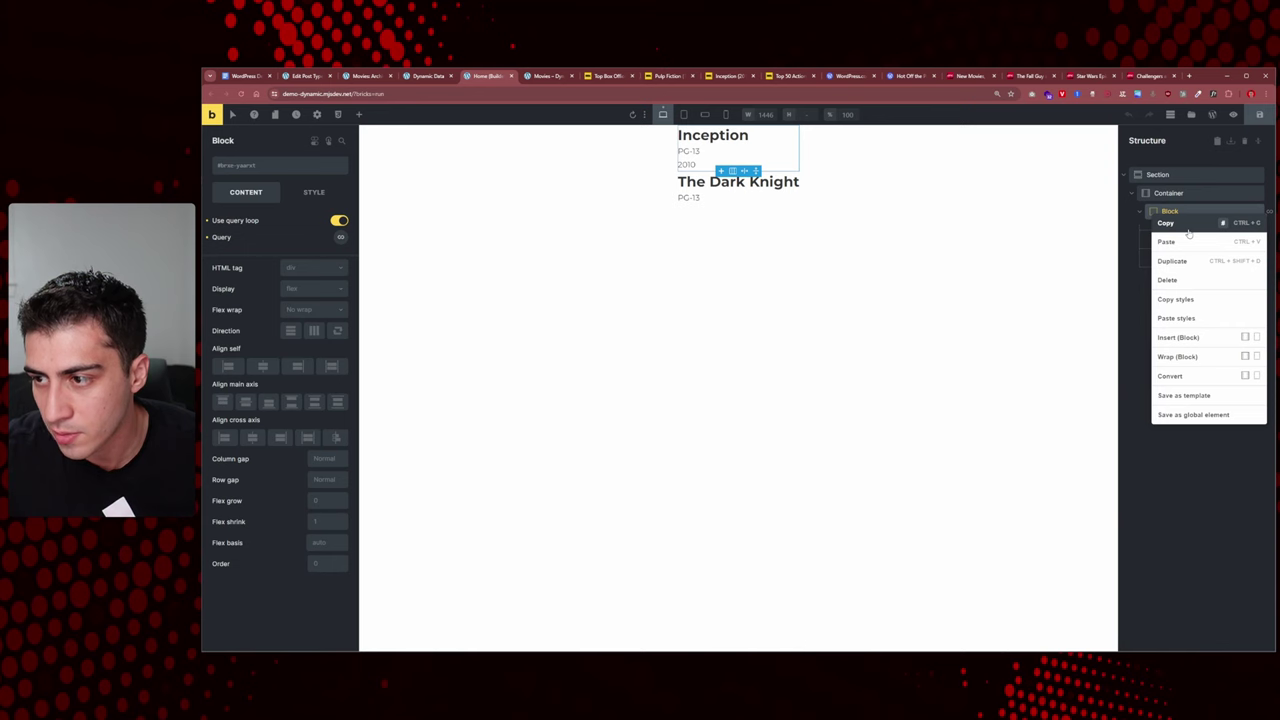
left_click(1188, 231)
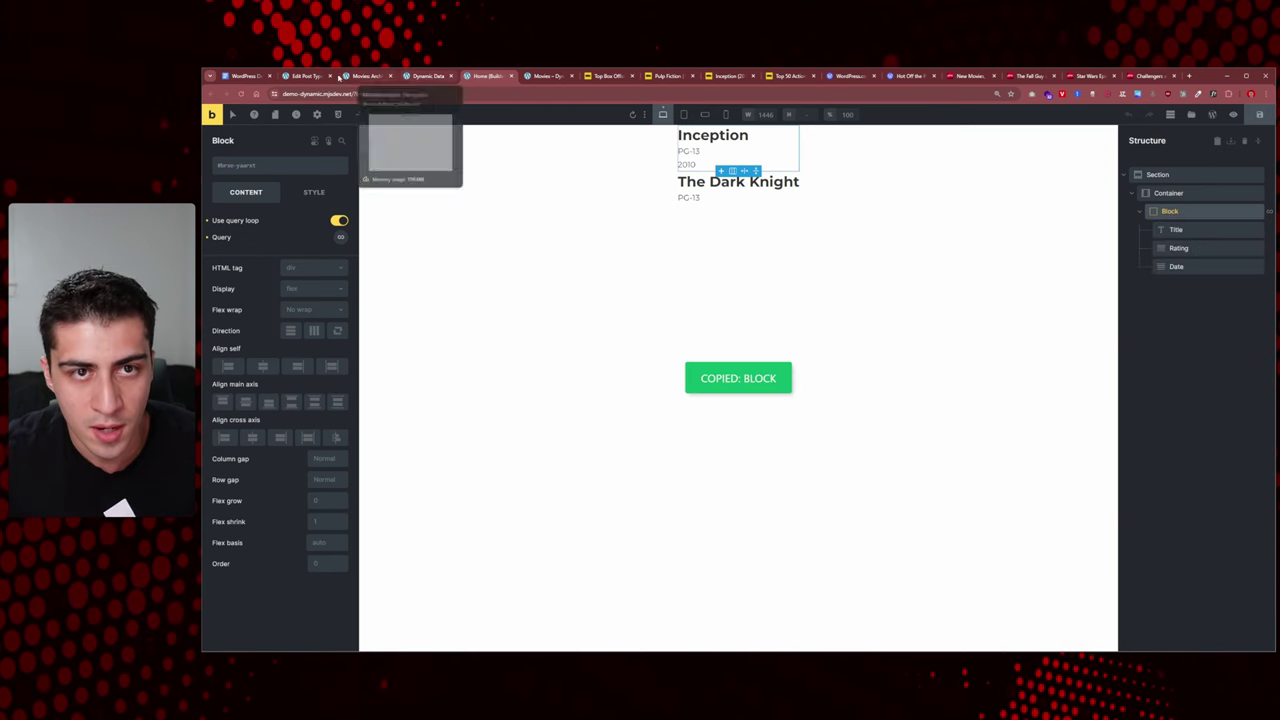
Step: Paste the copied block below the heading in the Movies: Archive template, allowing the site clipboard access
left_click(356, 76)
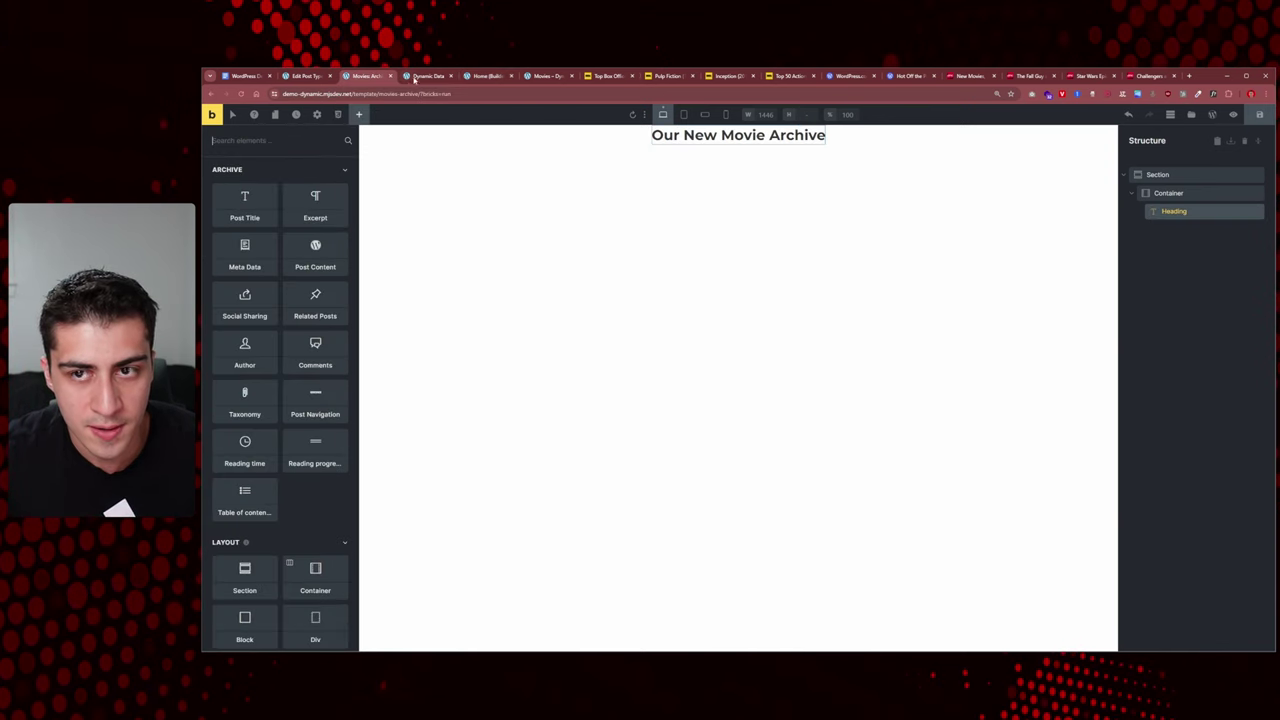
right_click(1168, 216)
left_click(1176, 246)
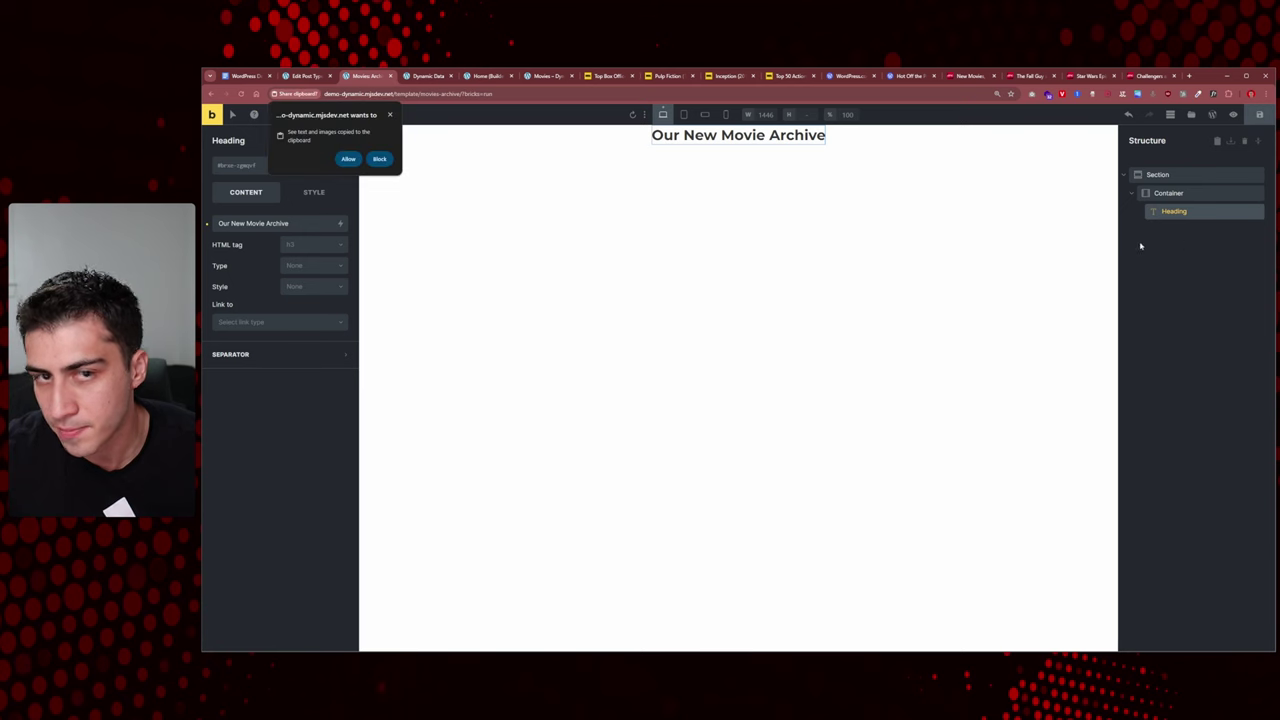
left_click(348, 158)
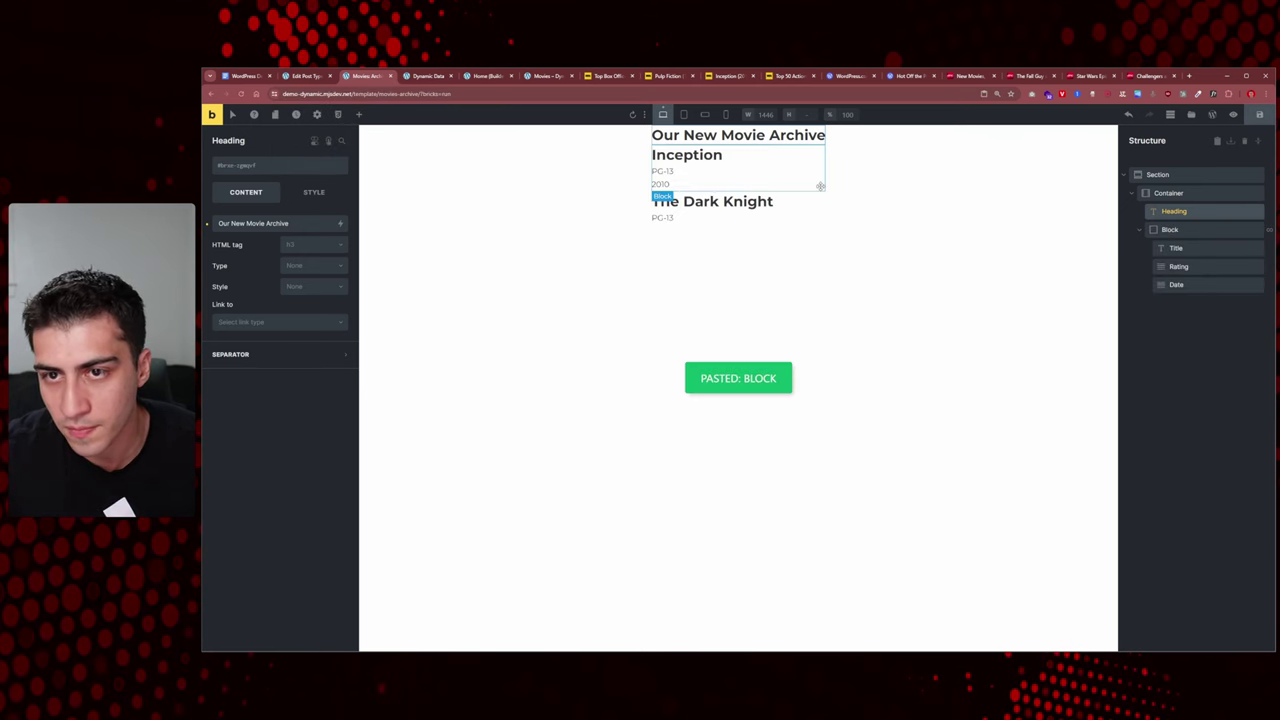
Step: Delete the rating meta query from the pasted block's query loop so it no longer filters the movies
left_click(1200, 229)
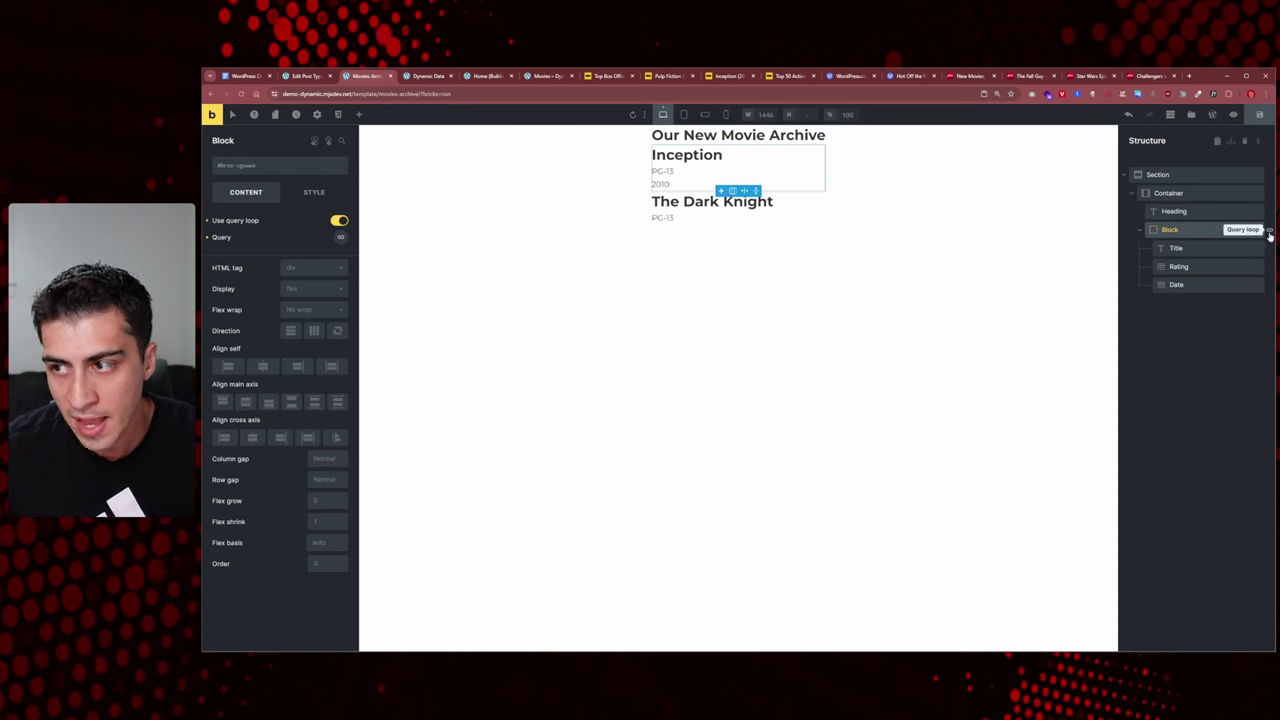
left_click(339, 239)
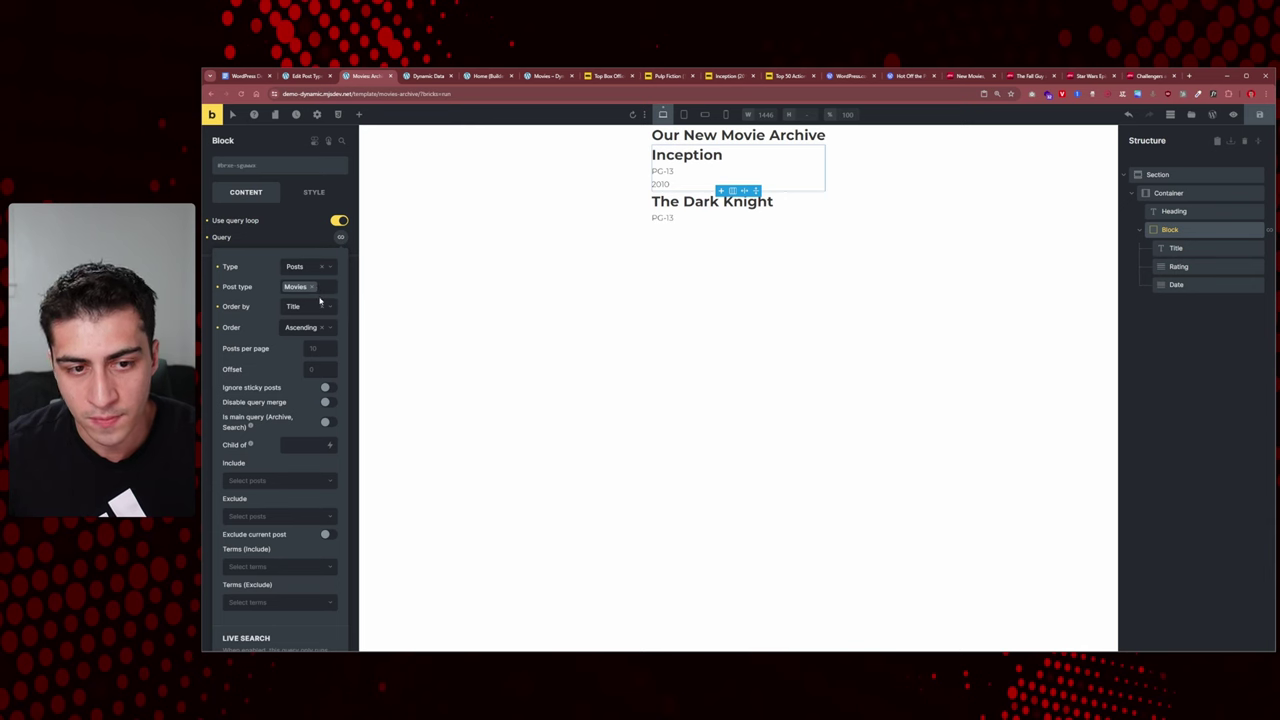
scroll(310, 380, "down", 5)
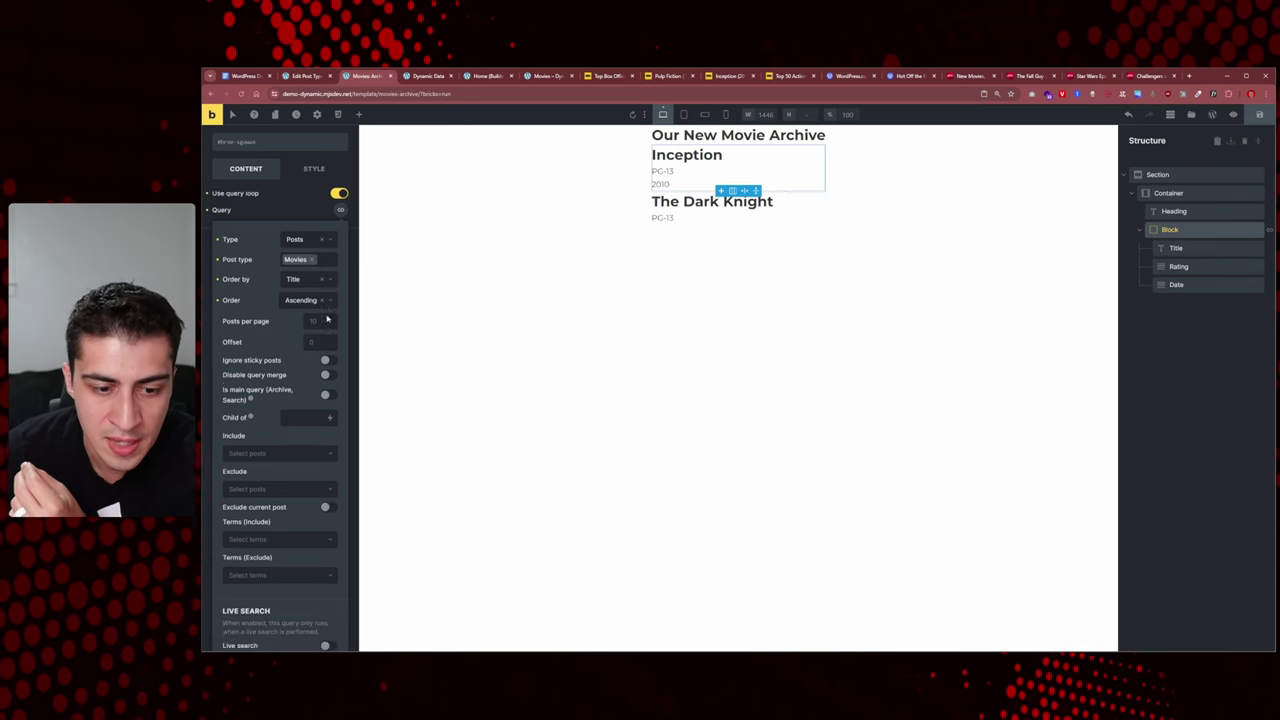
scroll(310, 380, "down", 3)
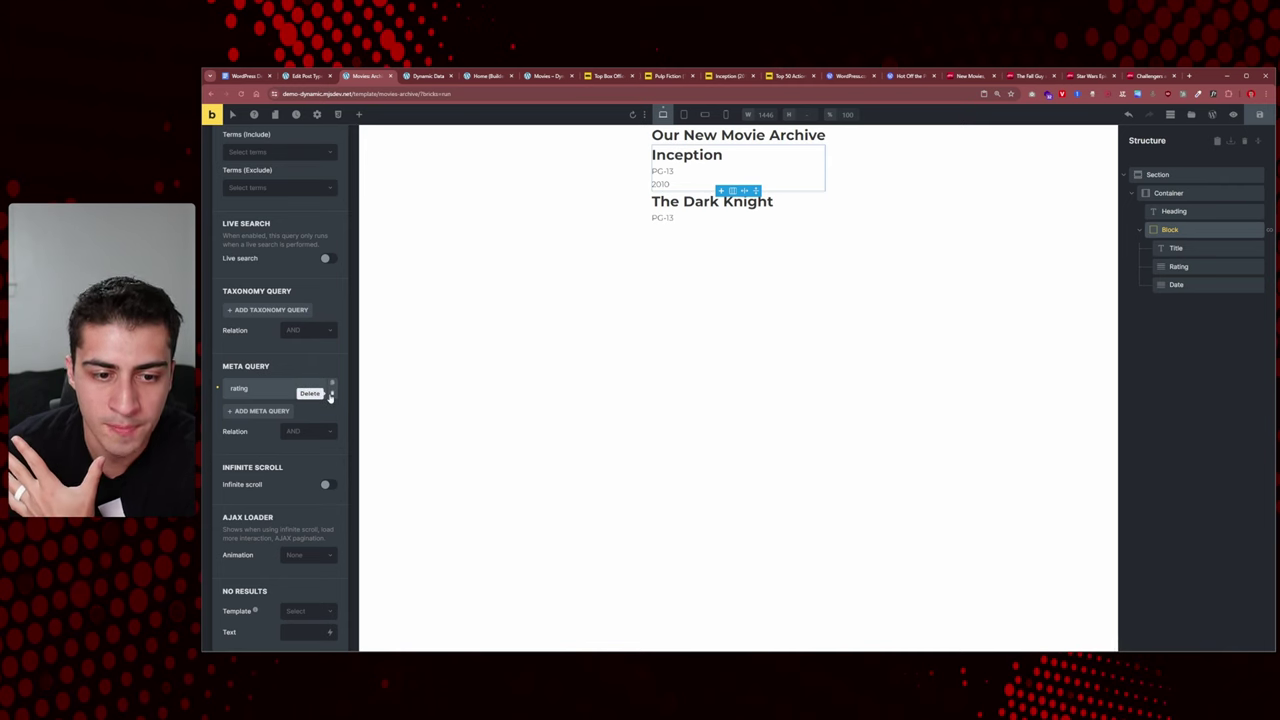
left_click(331, 394)
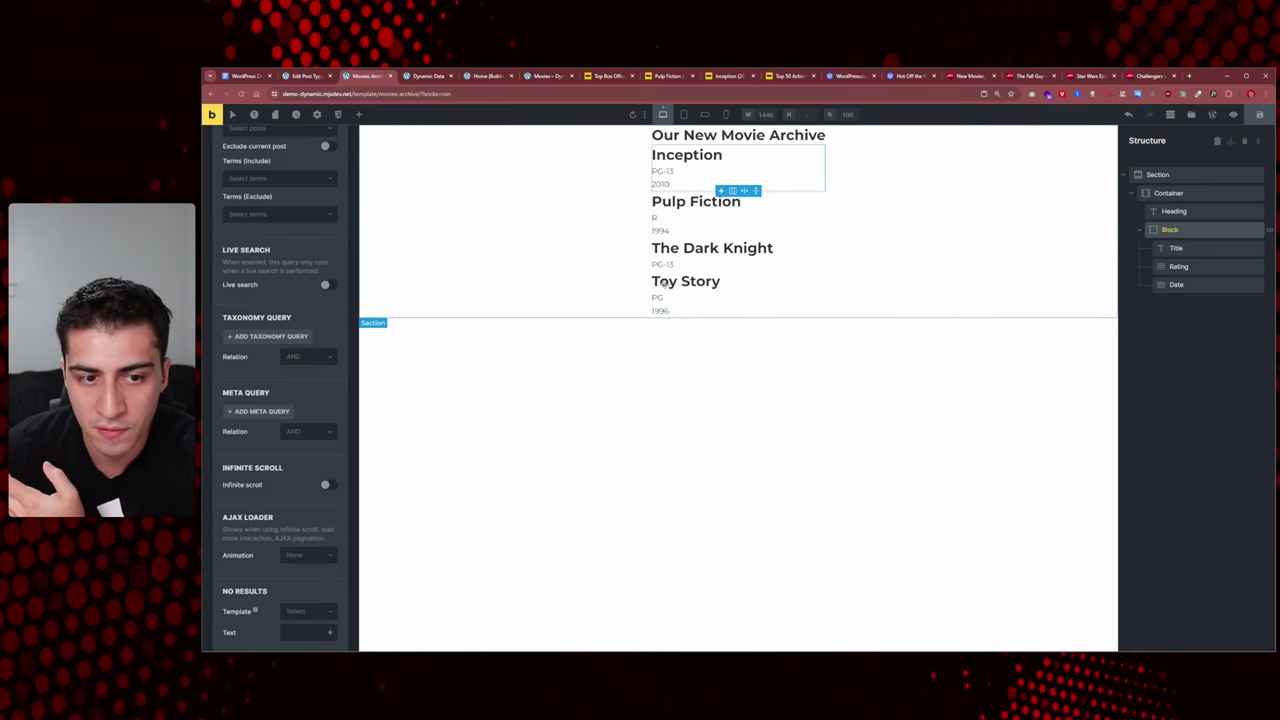
scroll(296, 306, "up", 8)
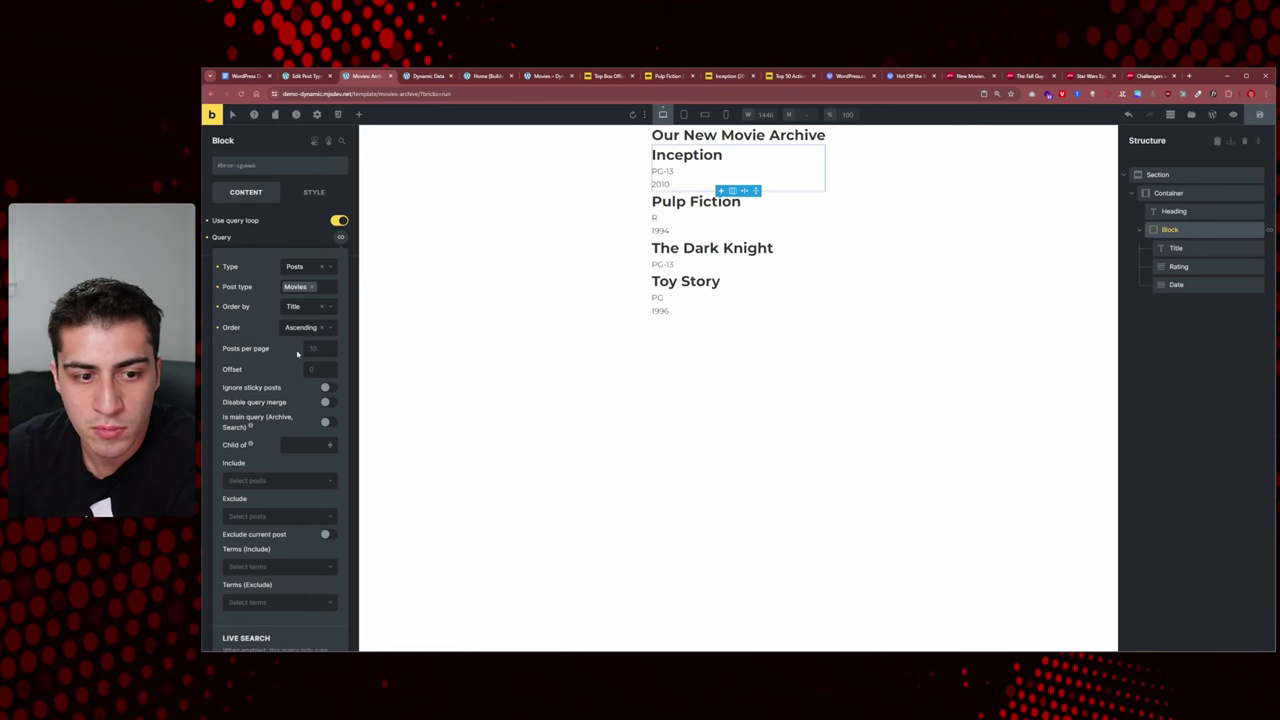
Step: Reload the front-end Movies archive page to check whether it uses the new template
left_click(1253, 125)
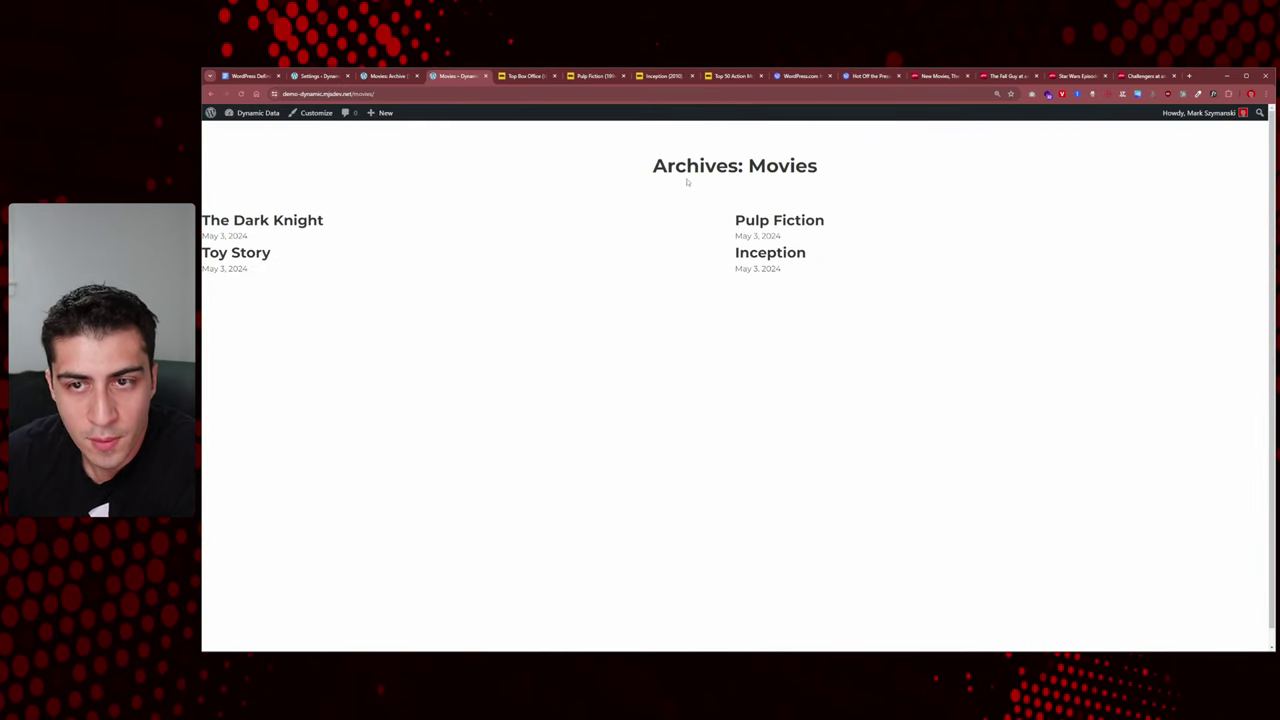
right_click(586, 163)
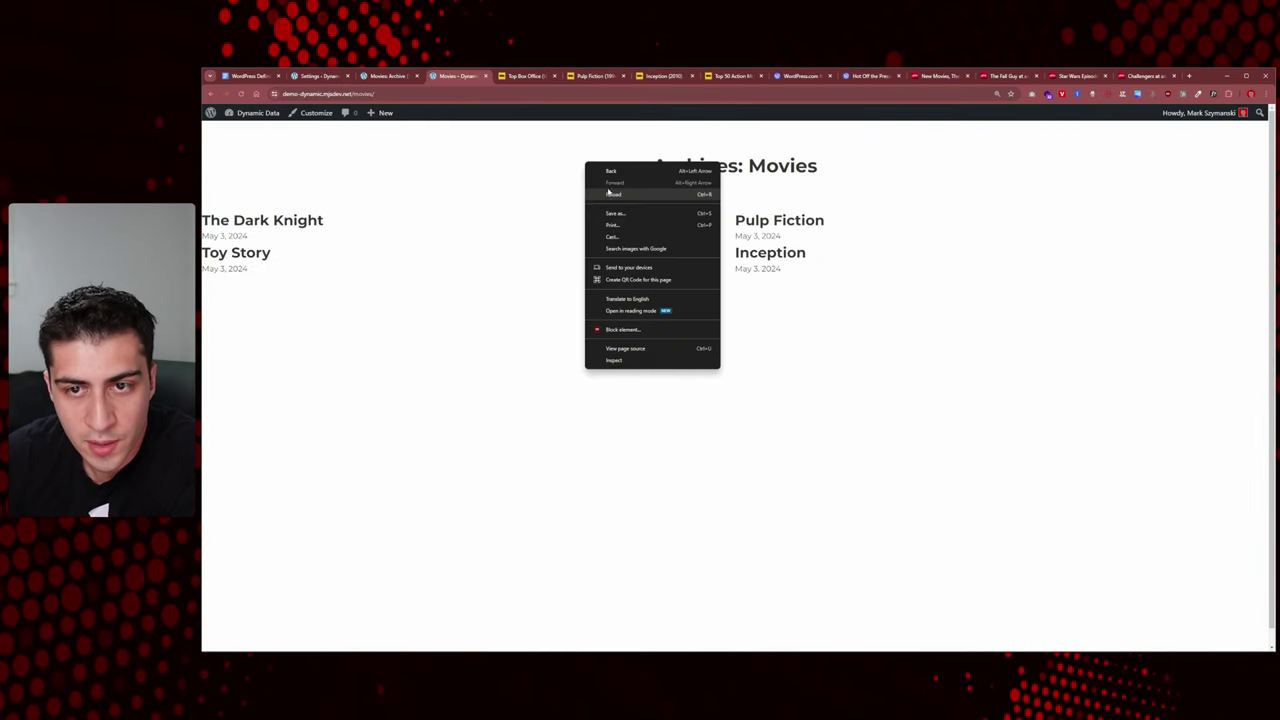
left_click(607, 192)
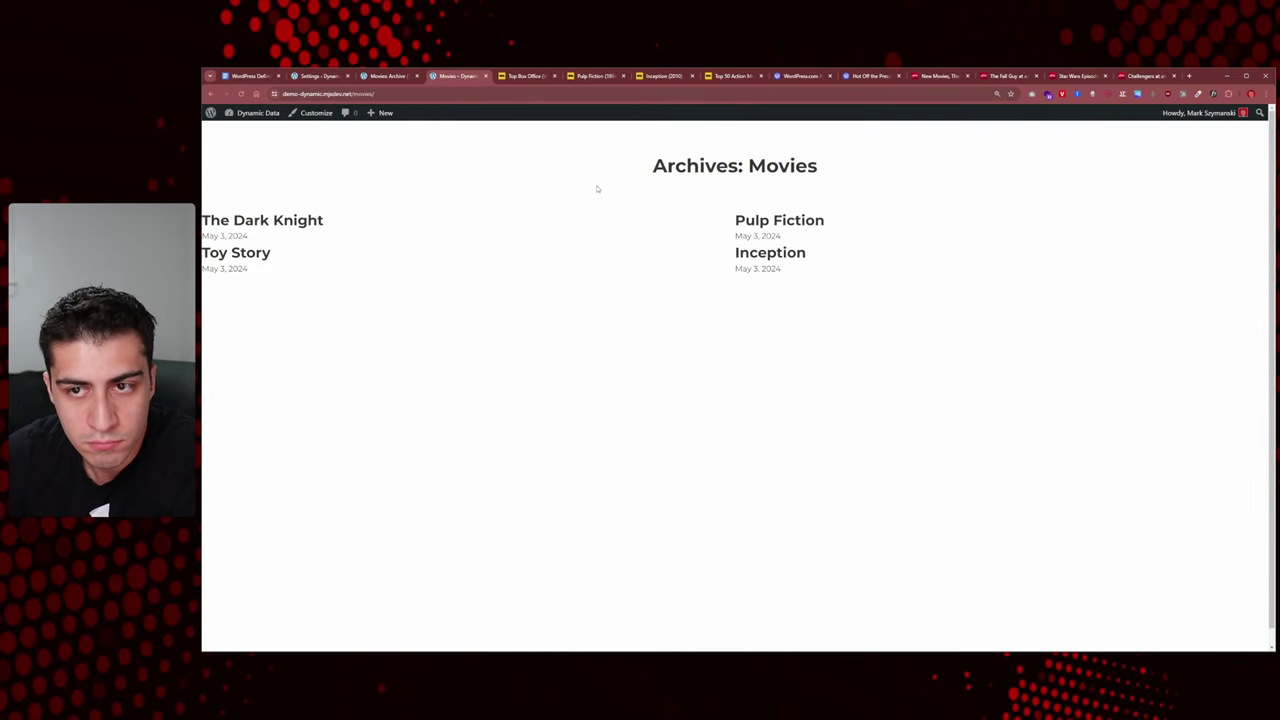
Step: Save the Movies: Archive template in Bricks and refresh the front-end Movies page again
left_click(388, 76)
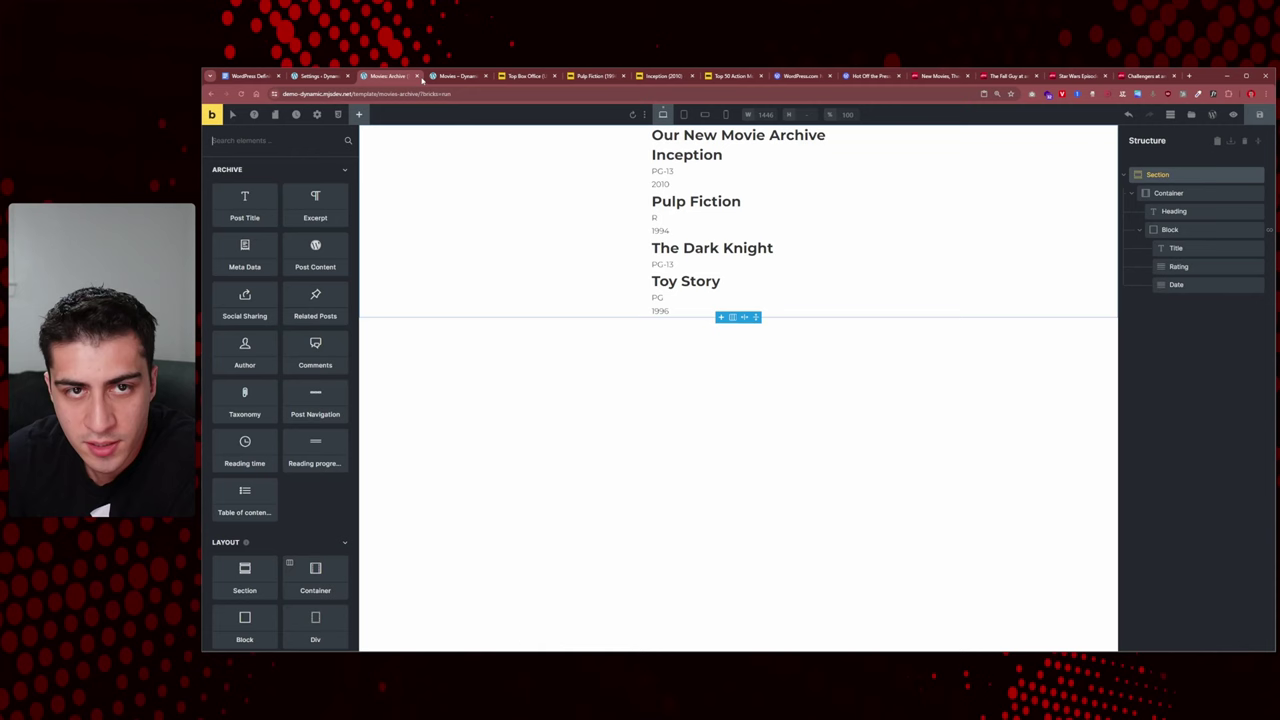
left_click(1259, 114)
left_click(458, 76)
right_click(515, 174)
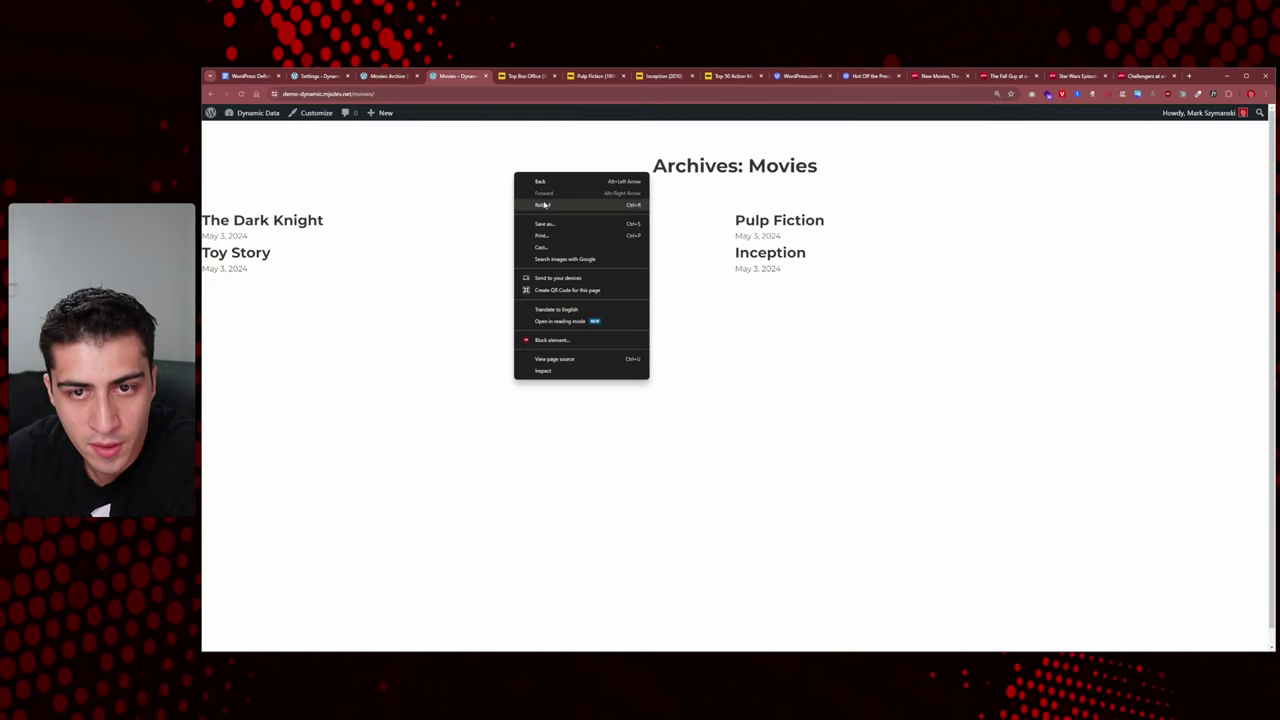
left_click(545, 204)
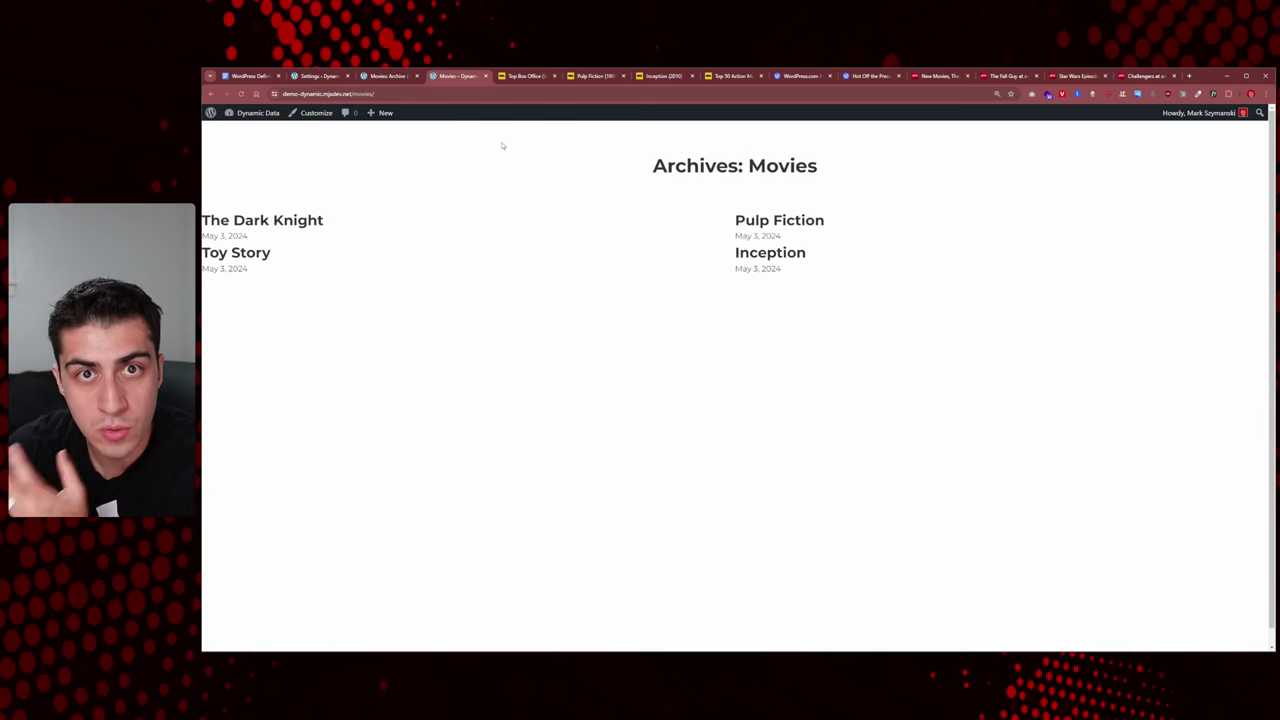
mouse_move(398, 77)
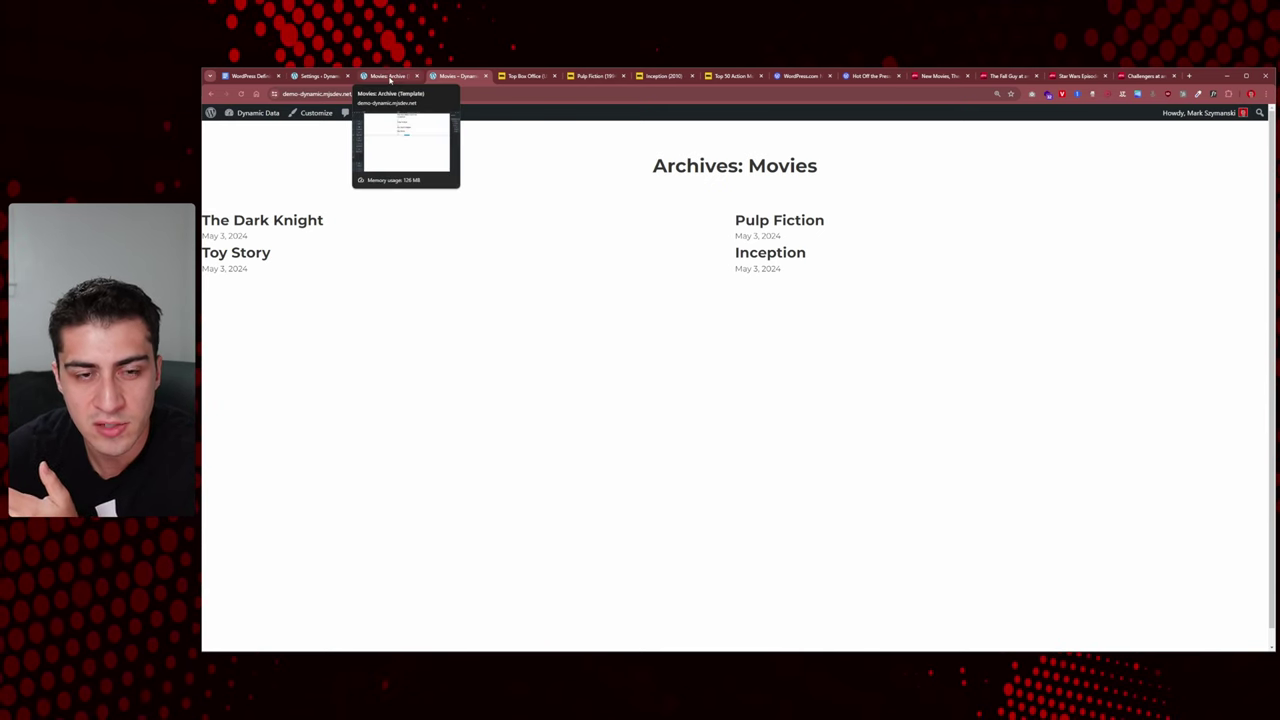
Step: Reload the Movies: Archive template in the builder and review the description of the Disable default templates option in the Bricks settings
left_click(385, 76)
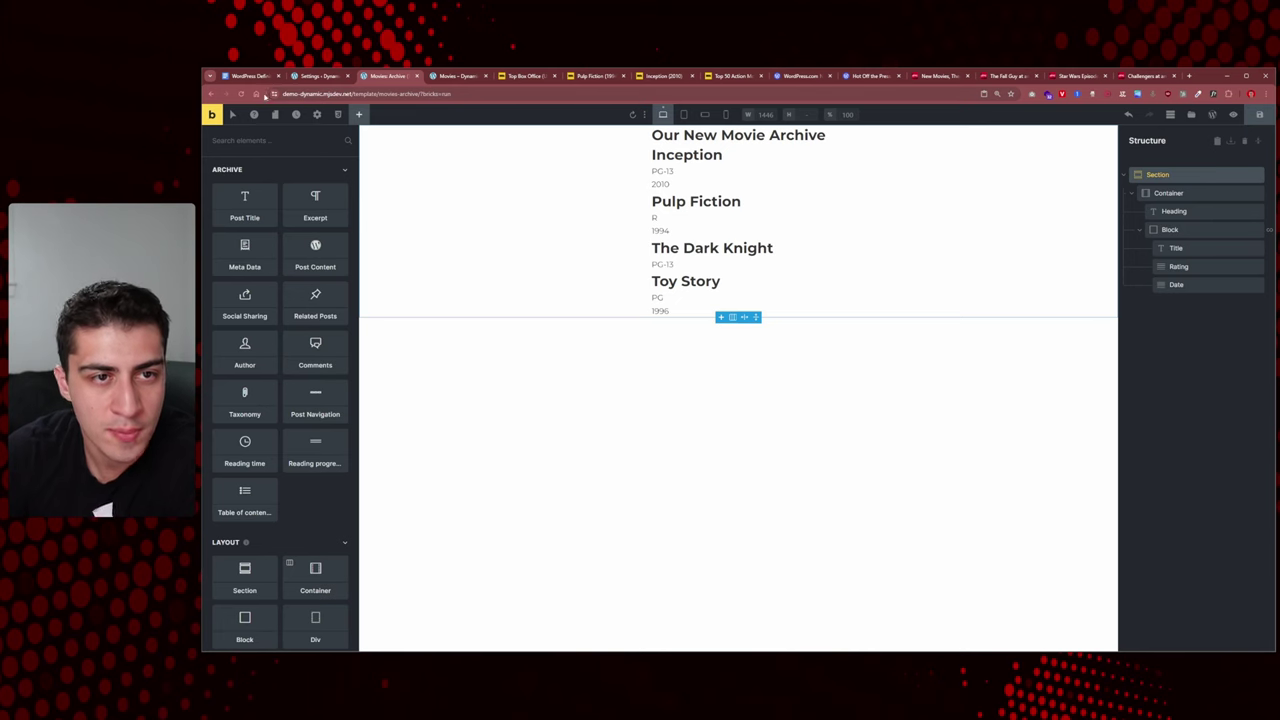
left_click(241, 94)
left_click(318, 76)
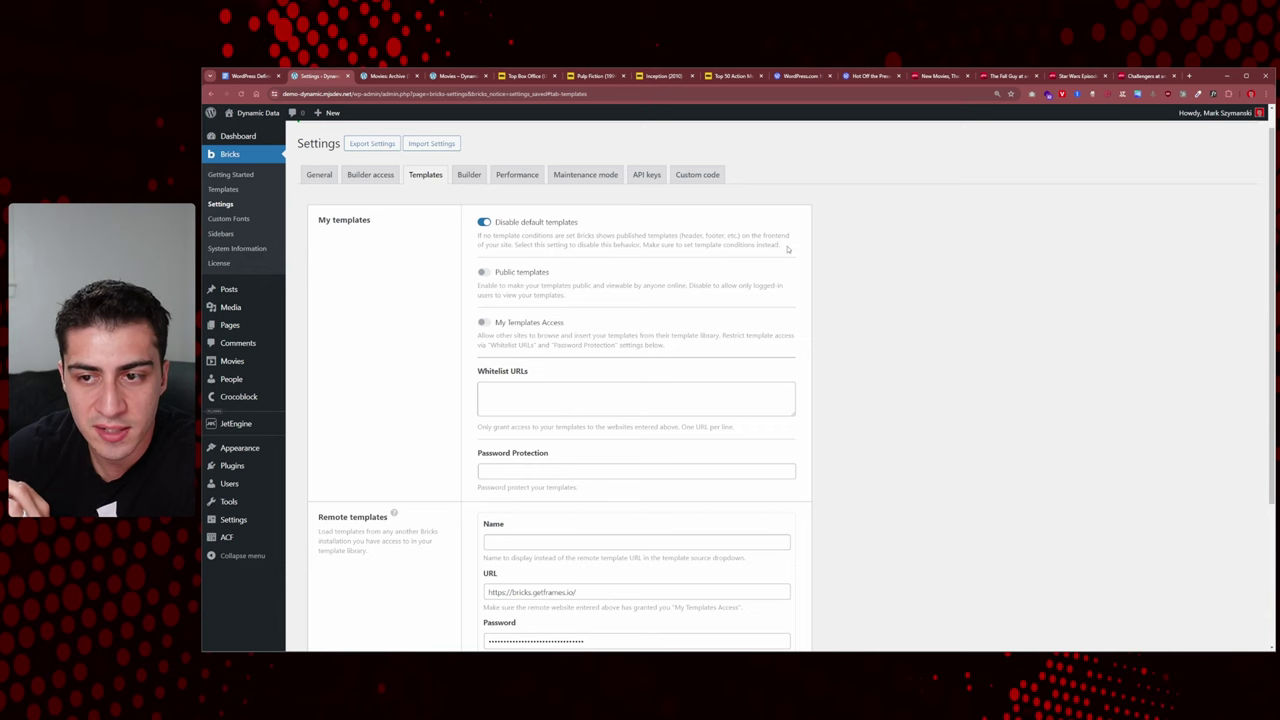
left_click_drag(788, 250, 468, 236)
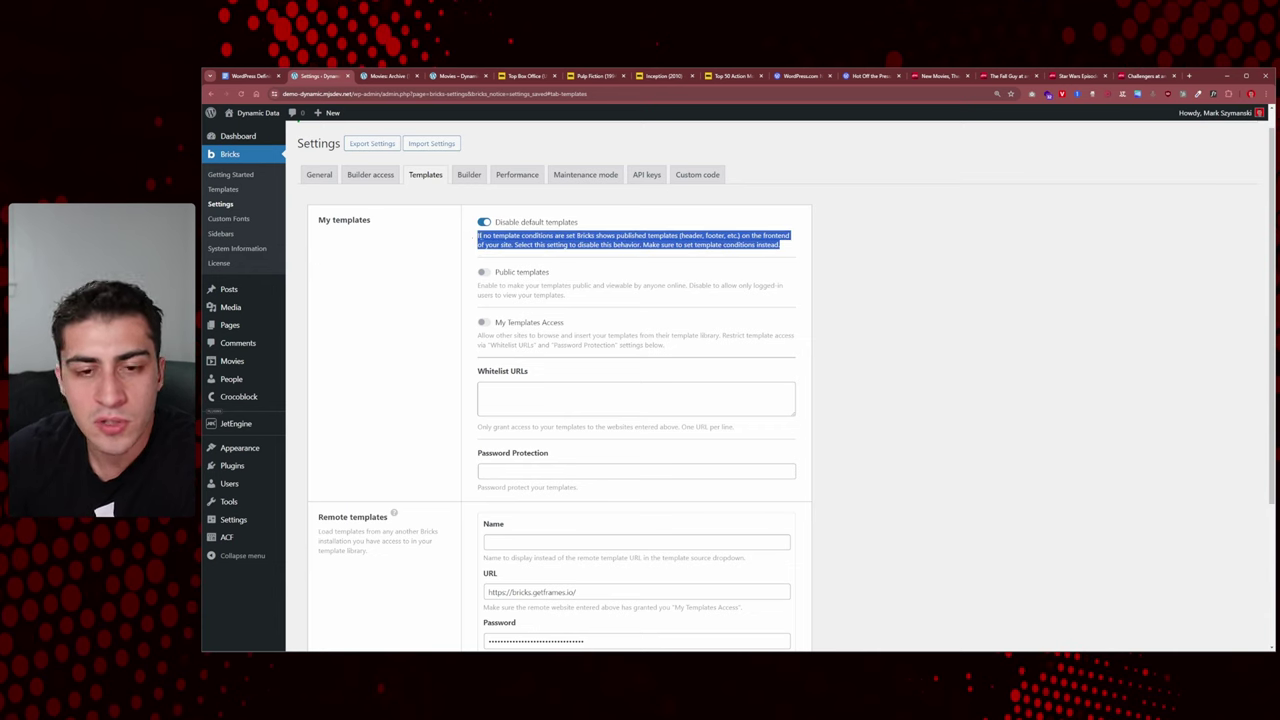
left_click(482, 236)
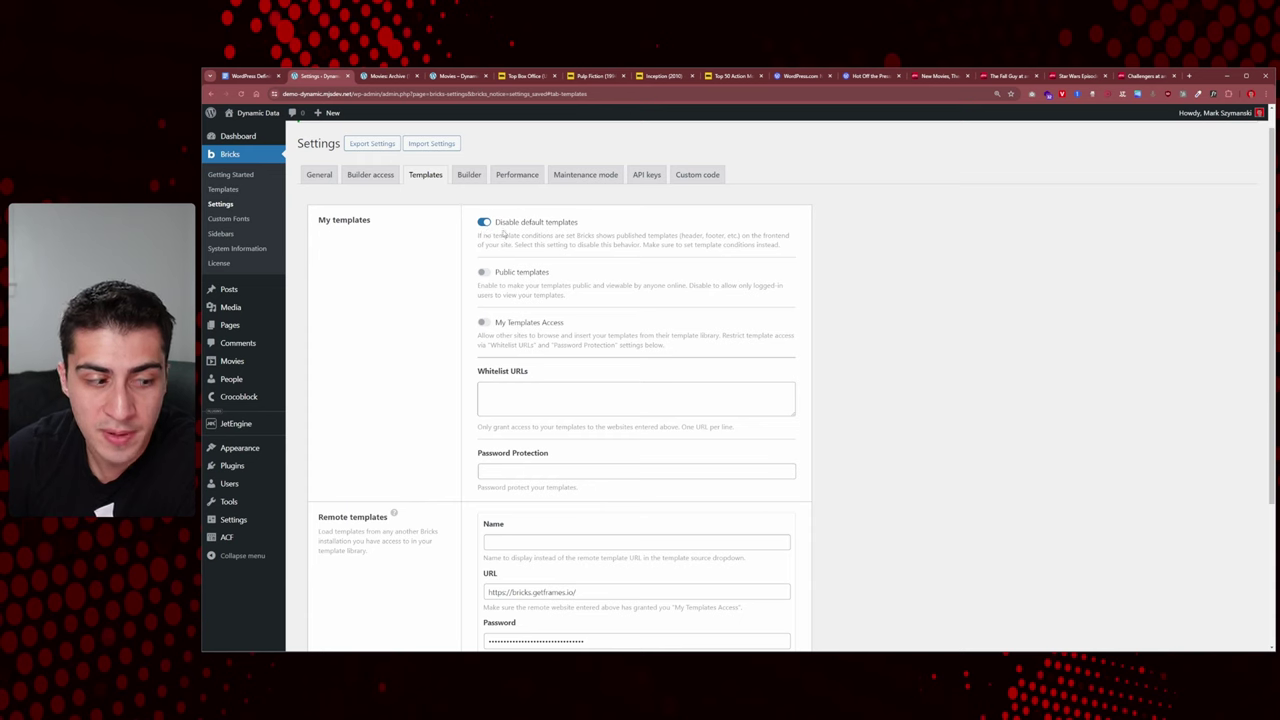
Step: Add a new condition in the template settings of the Movies: Archive template
left_click(403, 80)
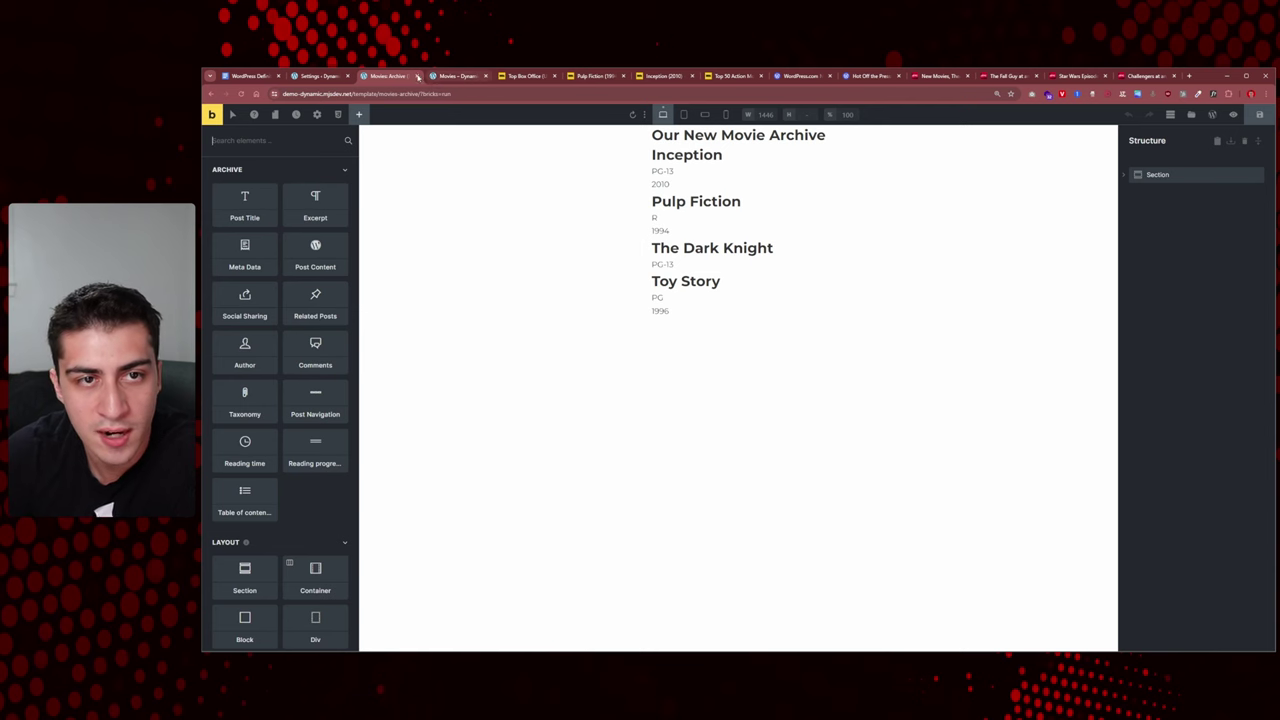
left_click(317, 116)
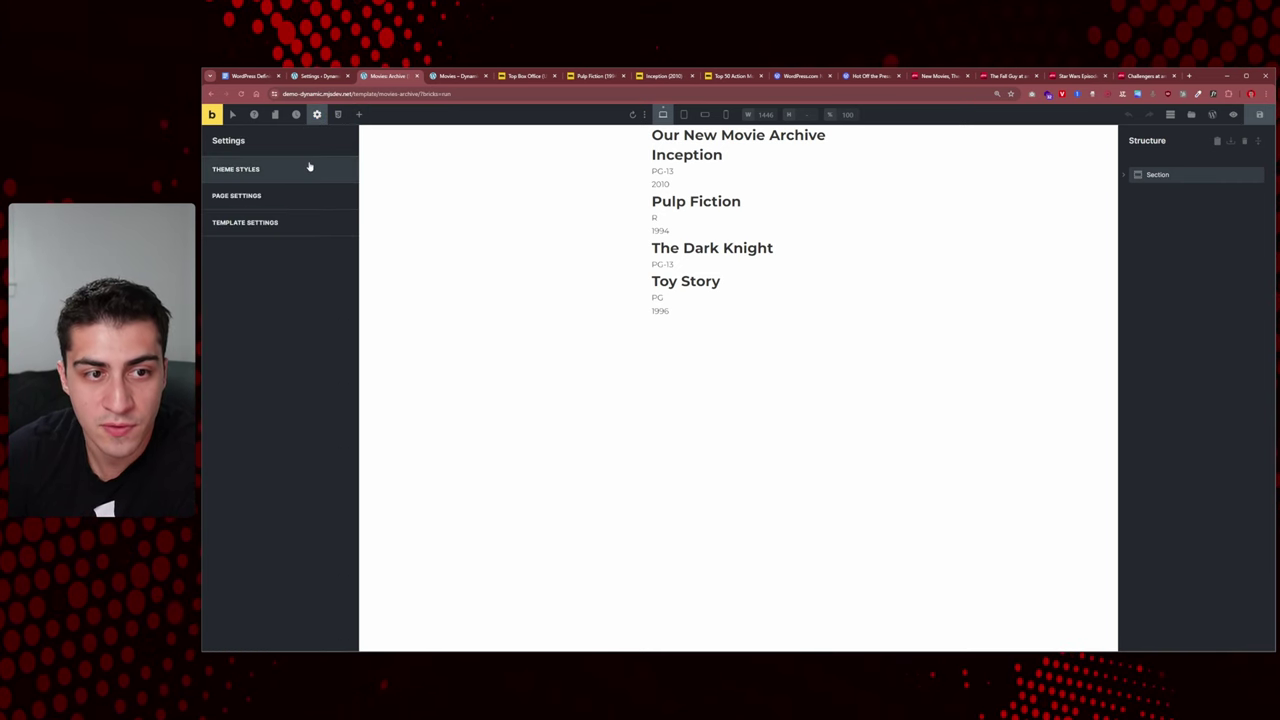
left_click(300, 233)
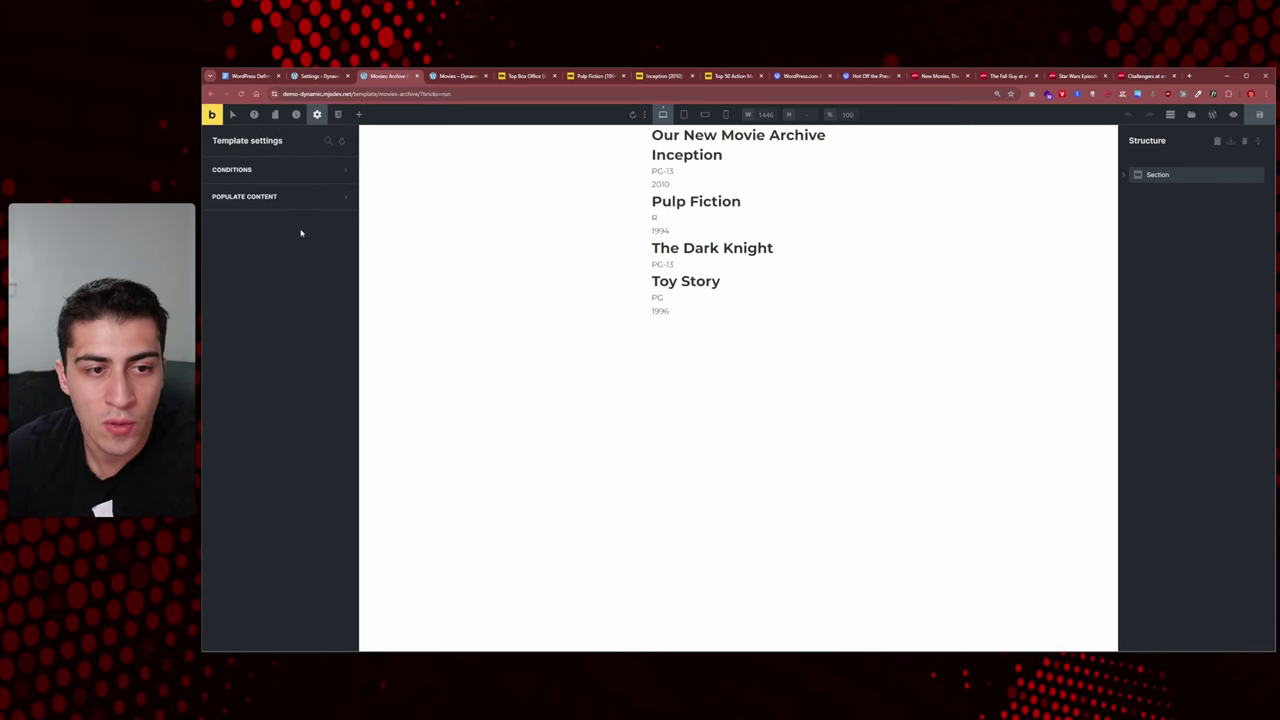
left_click(272, 180)
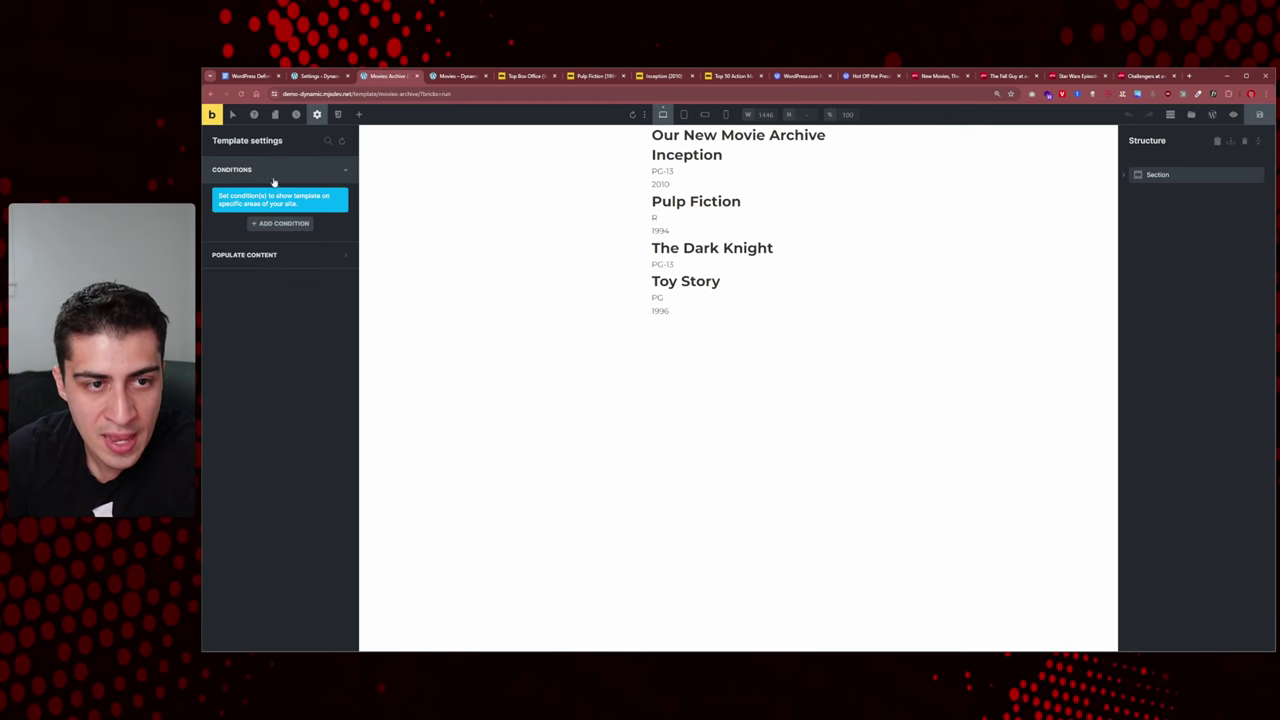
left_click(289, 225)
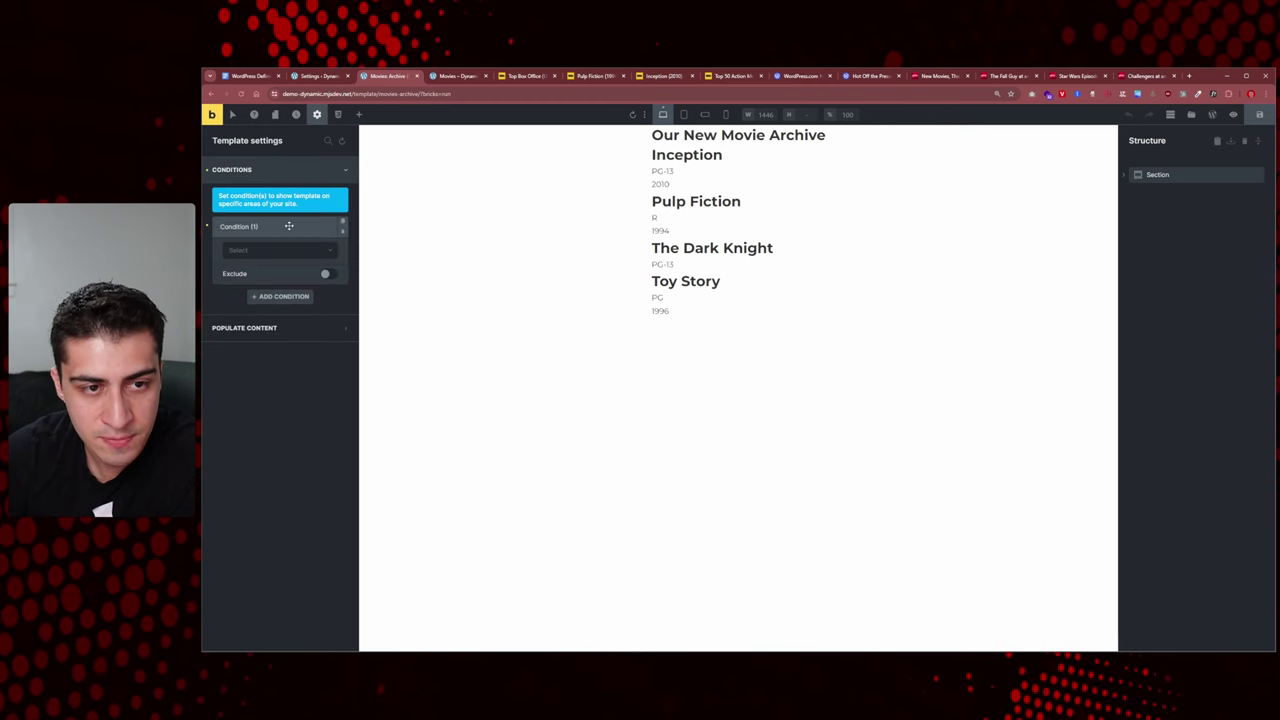
Step: Set the new condition to Archive, with Post type as the archive type and Movies as the archive post type
left_click(272, 252)
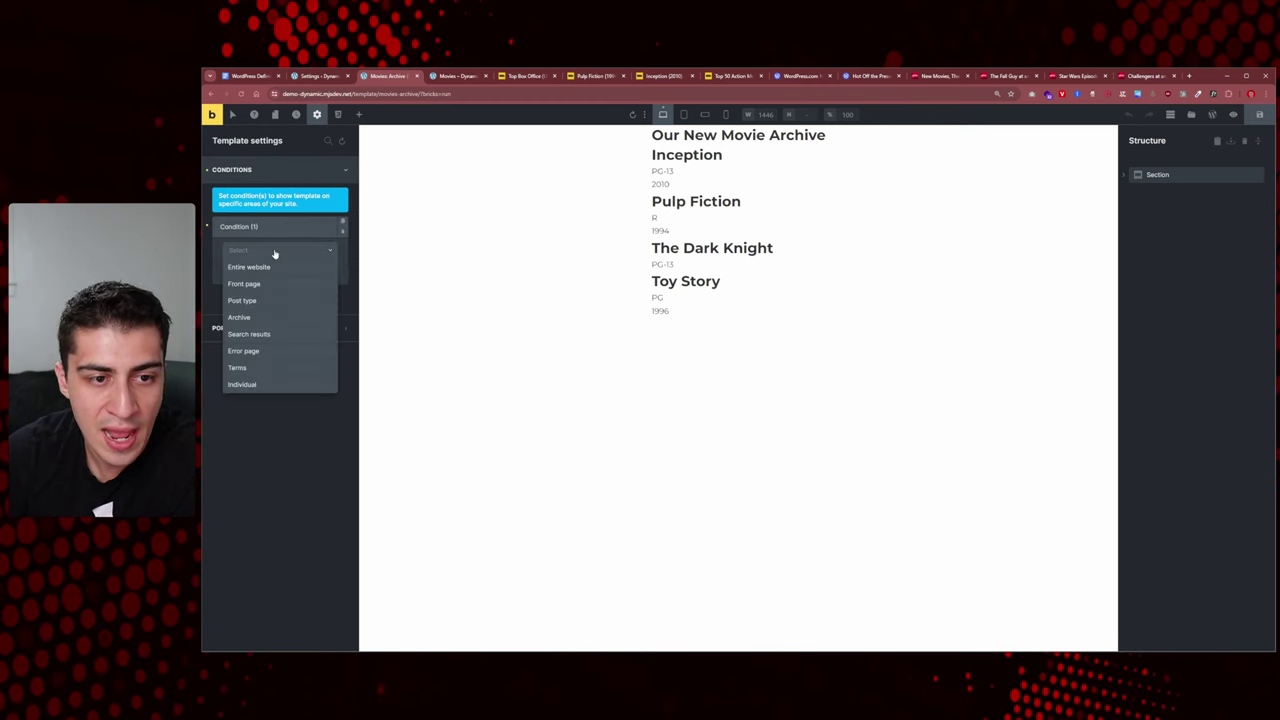
left_click(277, 301)
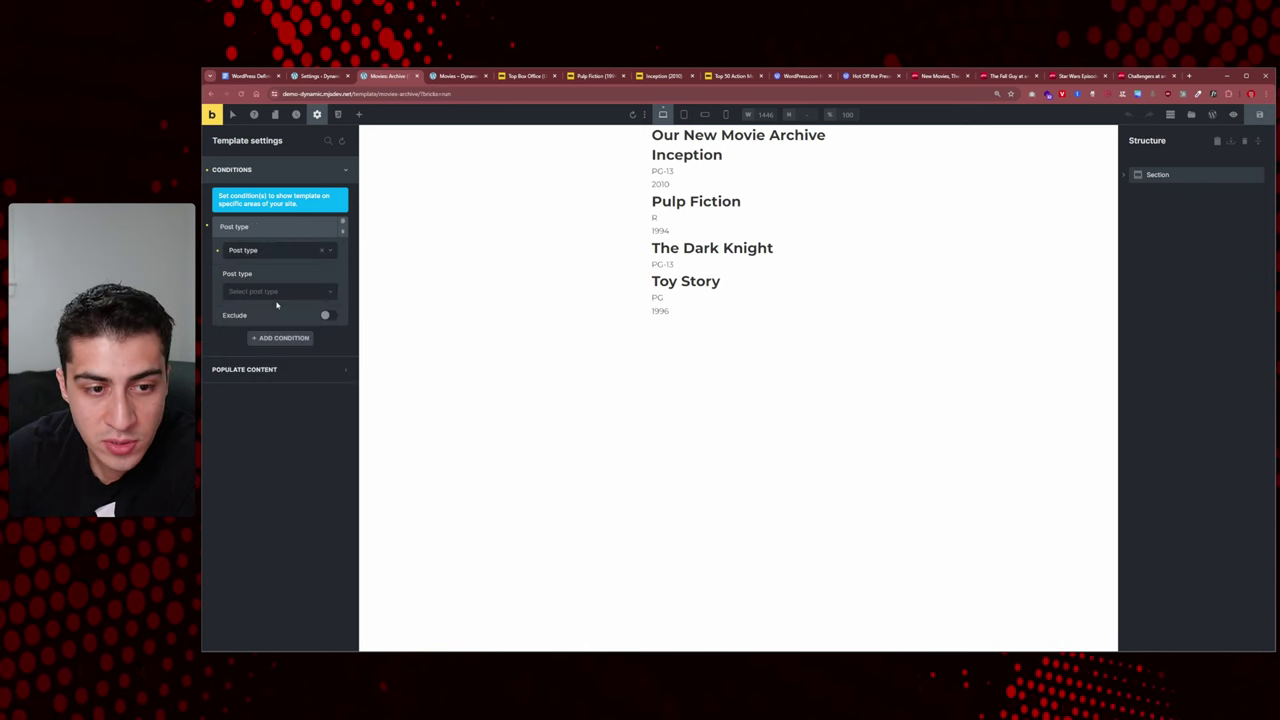
left_click(322, 251)
left_click(307, 256)
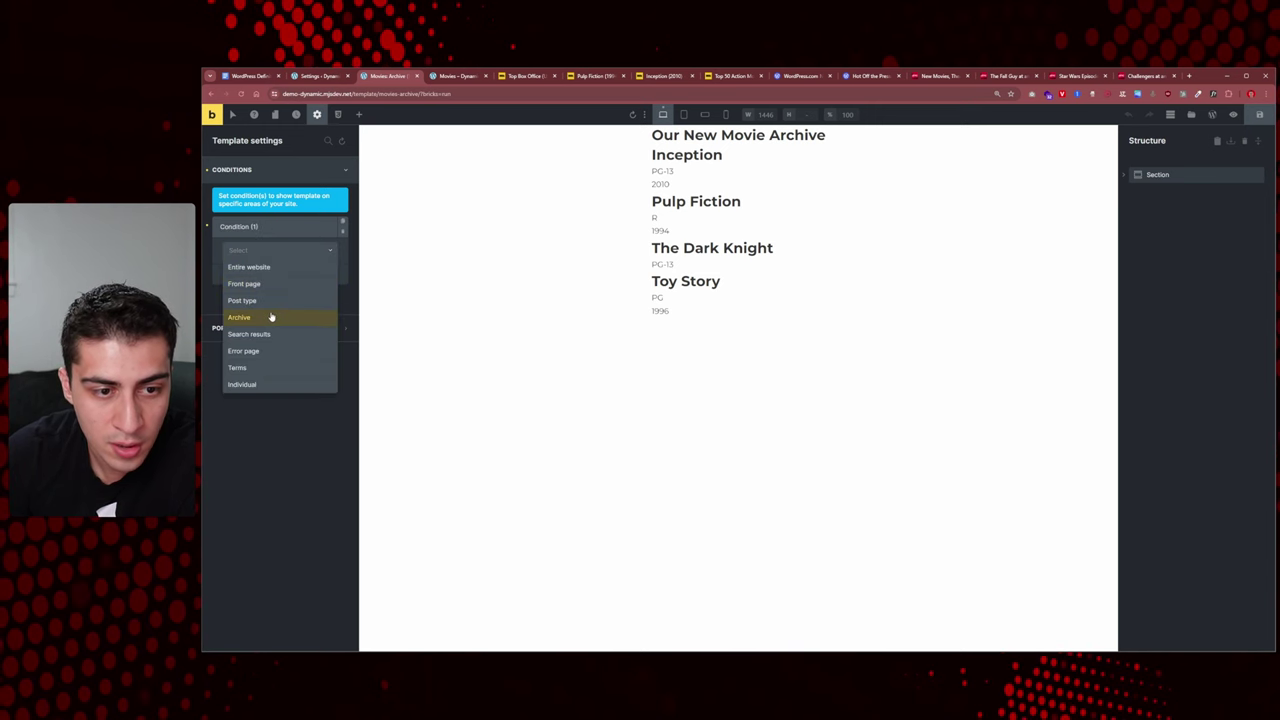
left_click(271, 316)
left_click(277, 296)
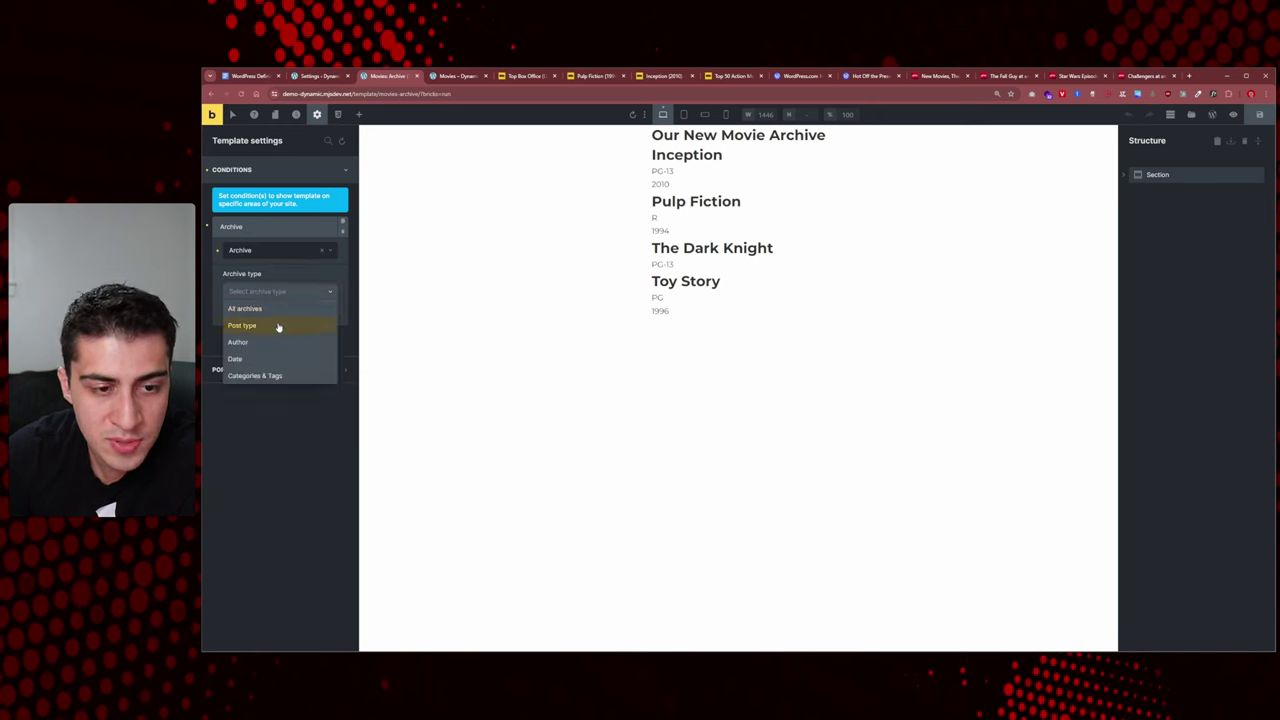
left_click(275, 327)
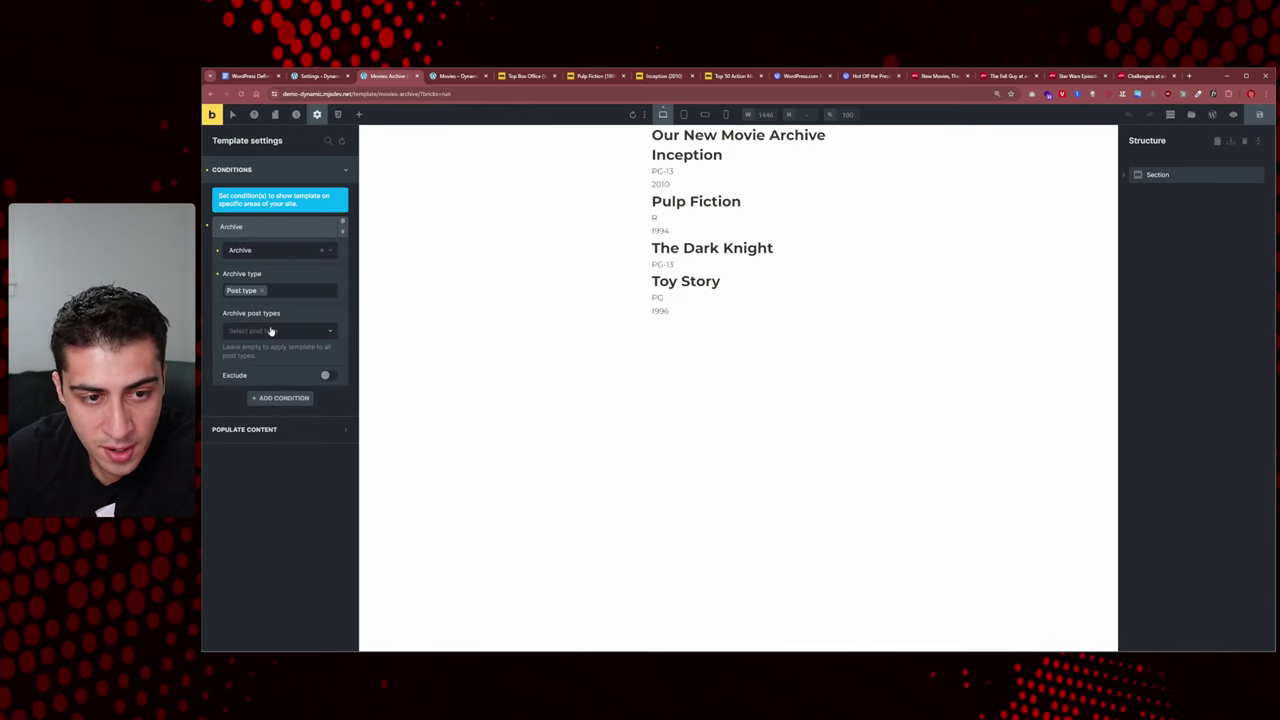
left_click(270, 331)
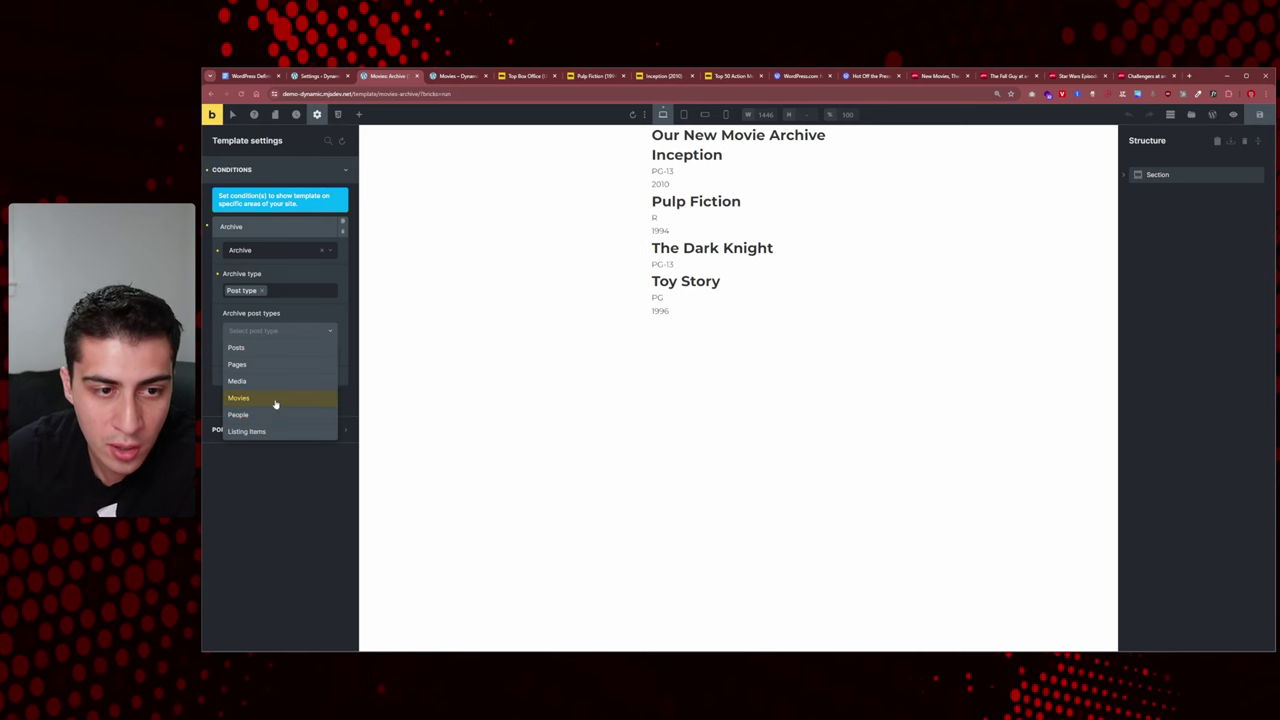
left_click(275, 400)
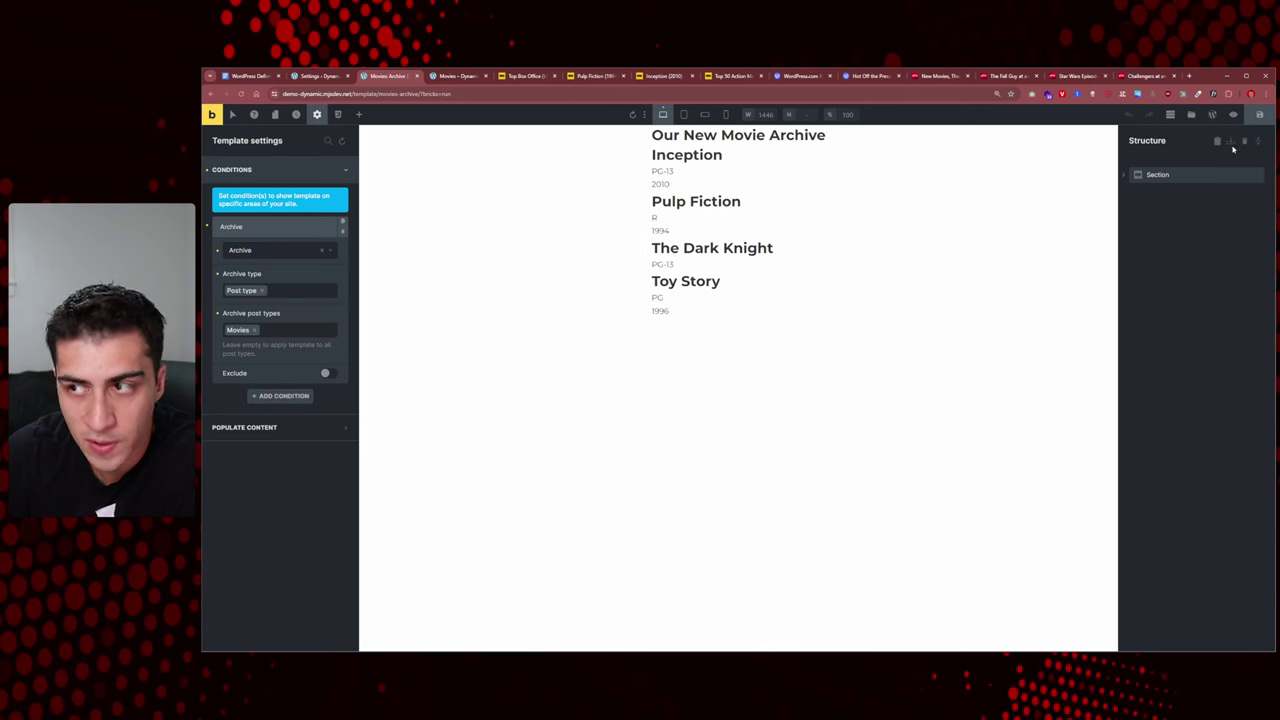
Step: Save the Movies: Archive template with its Movies archive condition
left_click(455, 76)
right_click(492, 210)
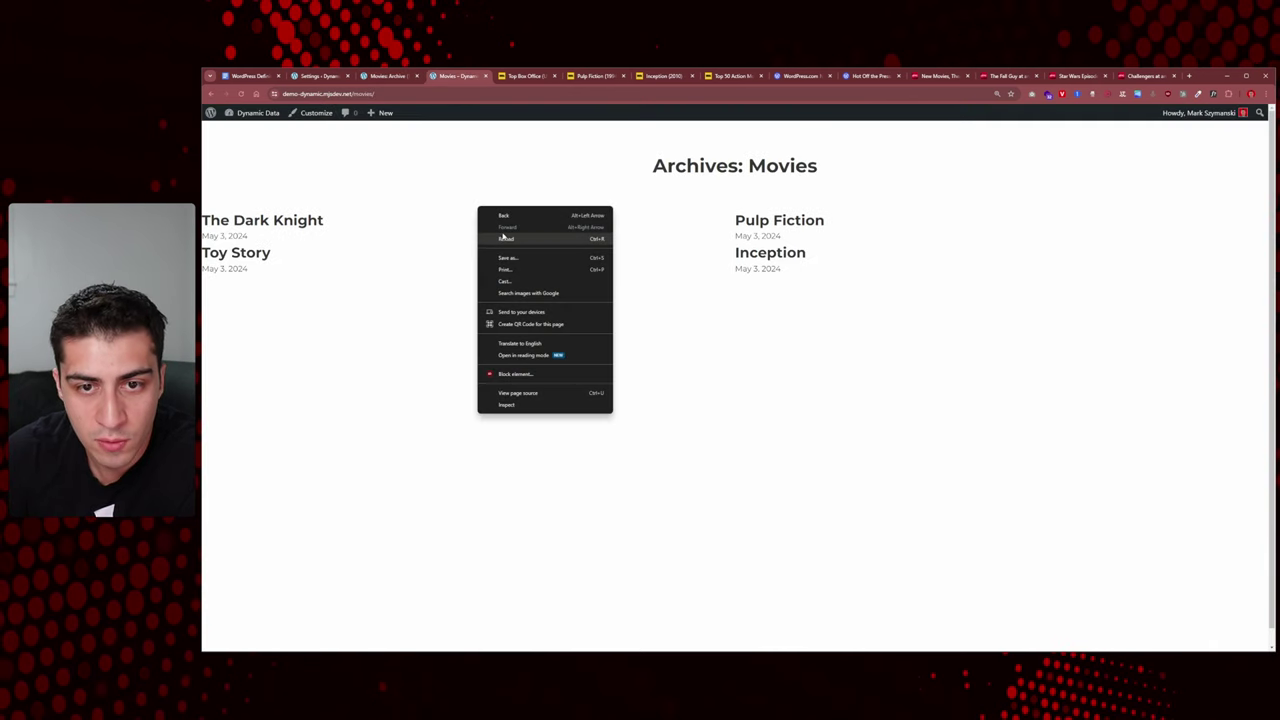
key("Escape")
left_click(388, 76)
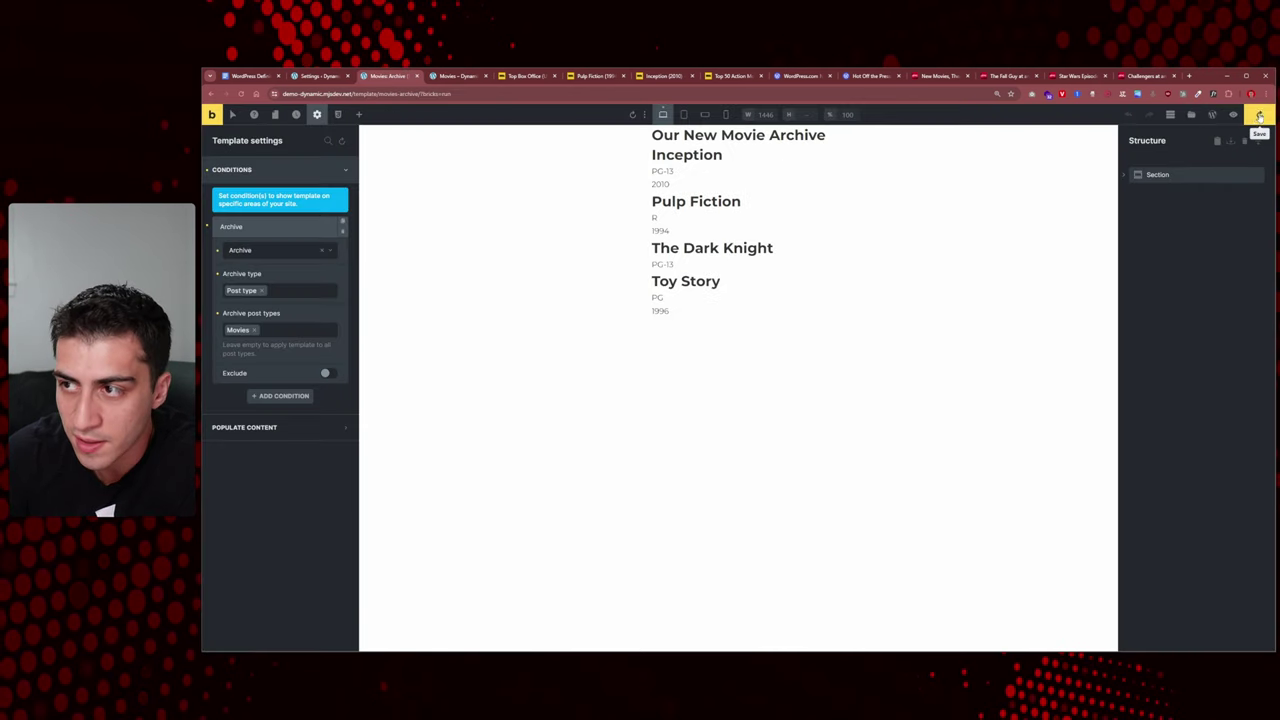
left_click(1259, 114)
Step: Reload the front-end Movies archive page and highlight the /movies/ part of its address
left_click(455, 78)
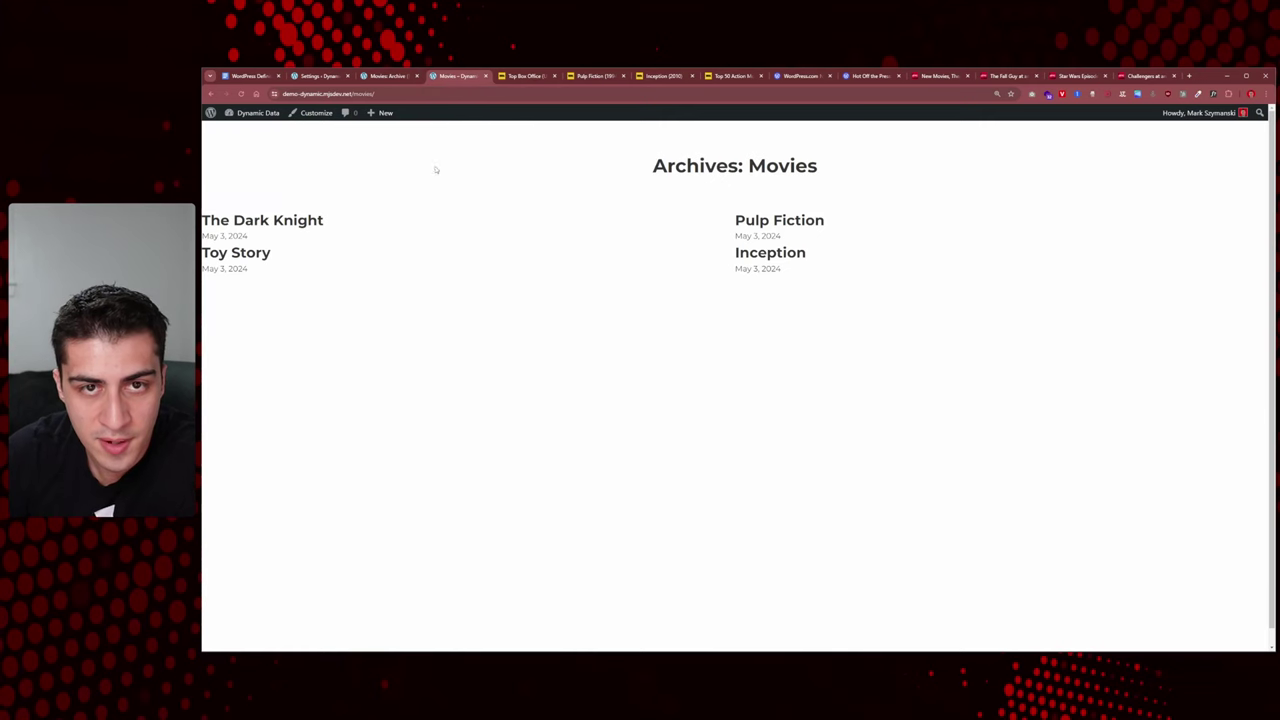
right_click(430, 153)
left_click(460, 182)
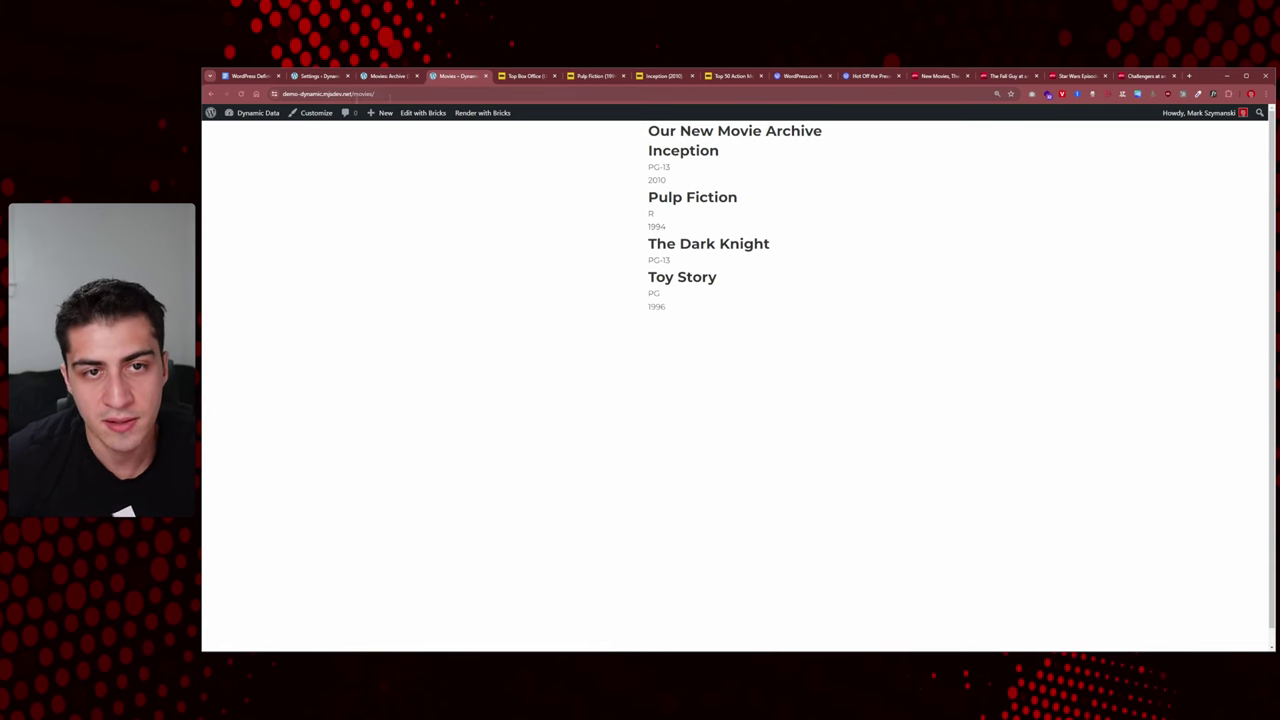
left_click_drag(394, 94, 355, 95)
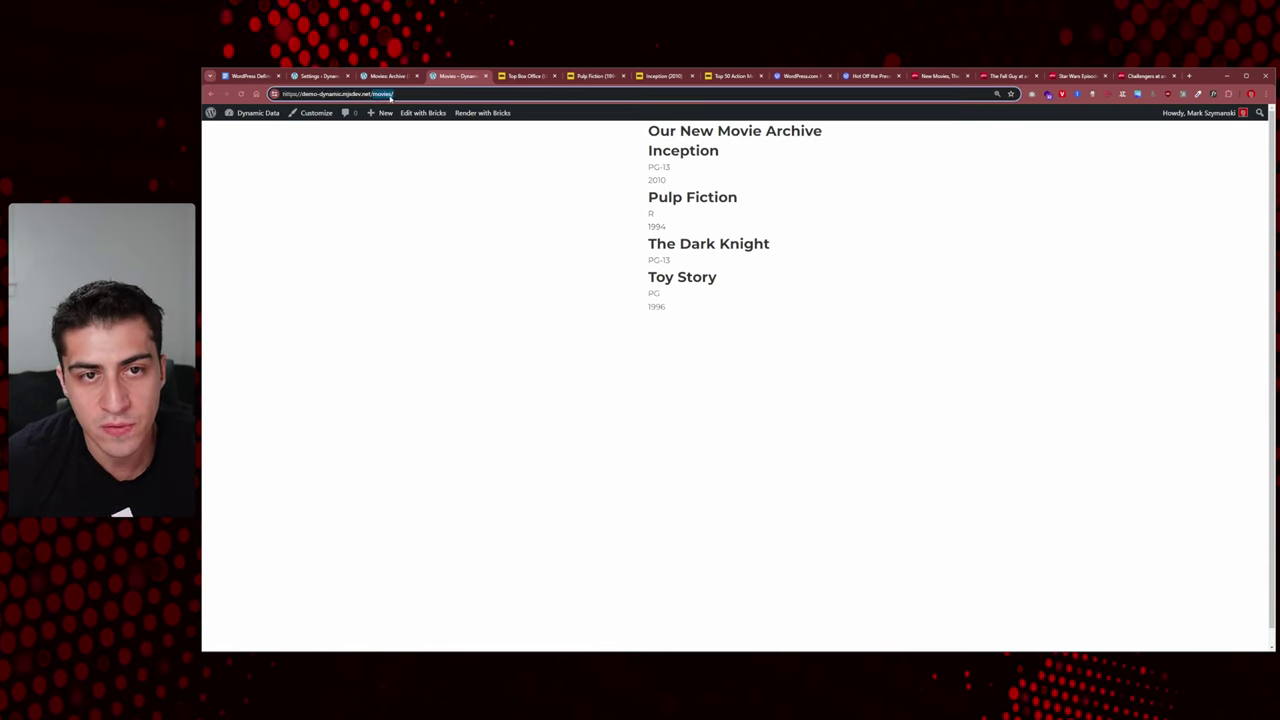
left_click(584, 244)
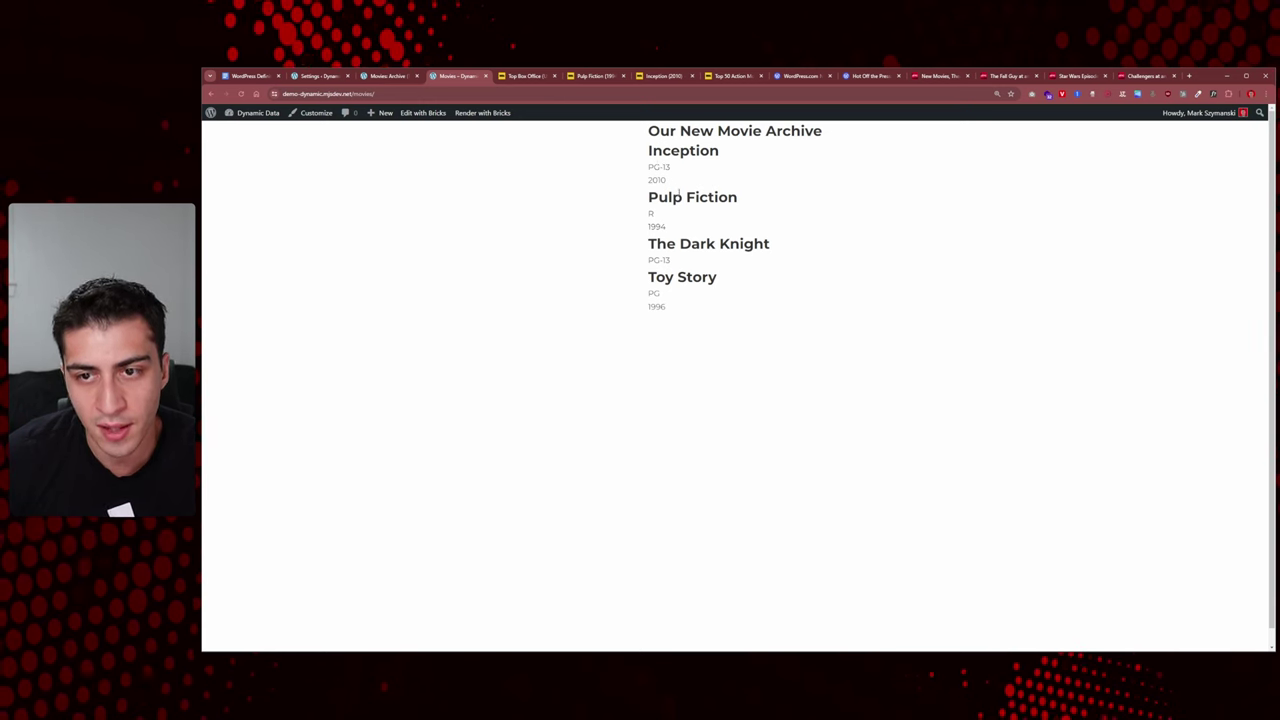
Step: Link the Title element in the Movies: Archive query loop to dynamic data, using the Post link tag {post_url}
left_click(397, 77)
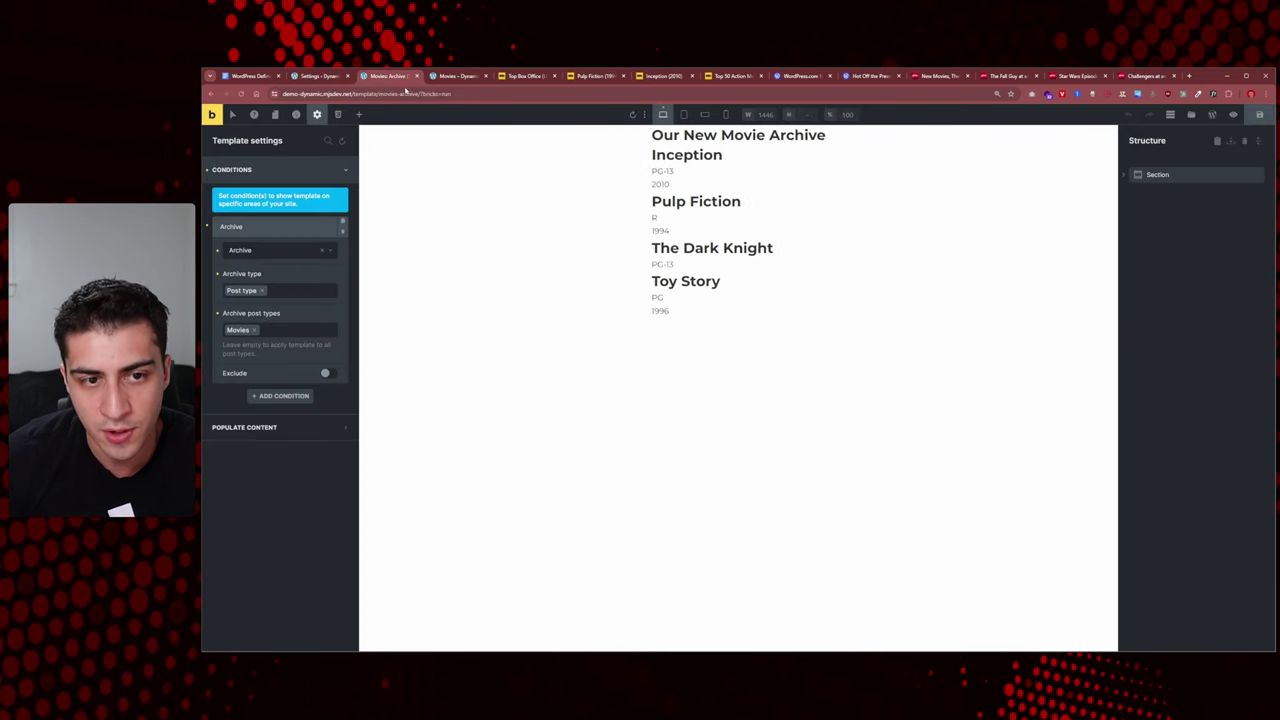
left_click(684, 156)
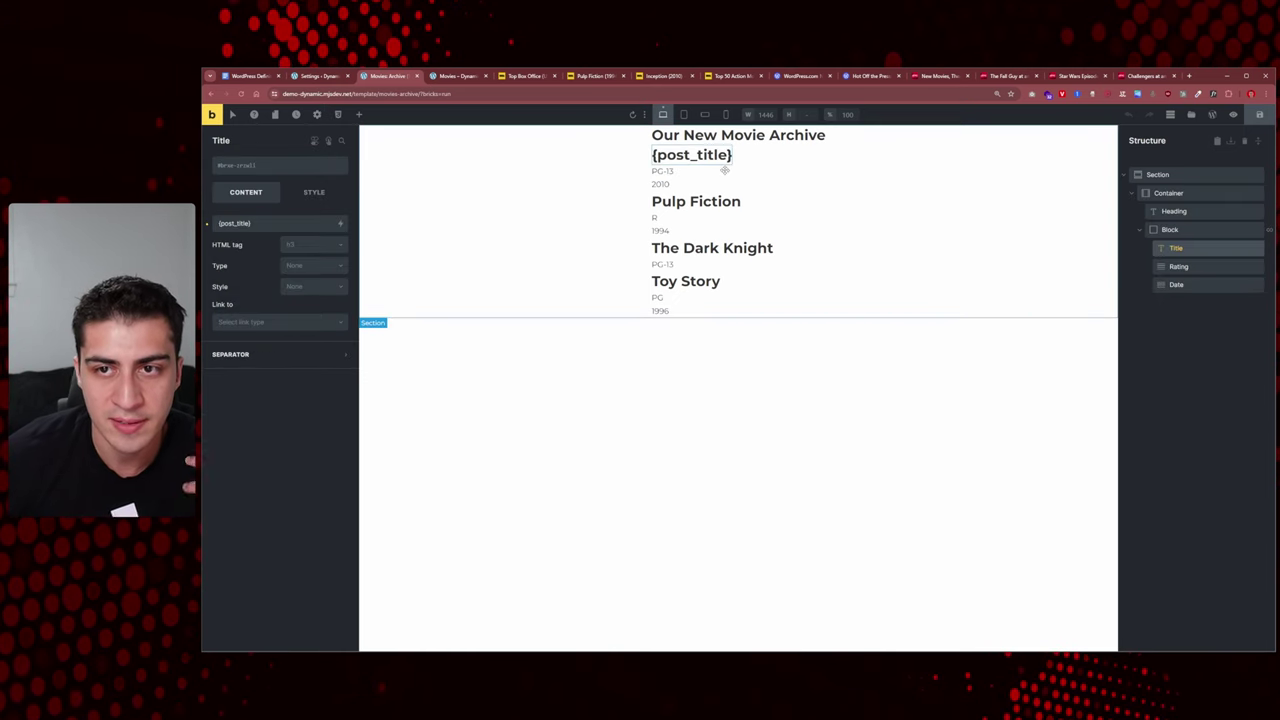
left_click(663, 76)
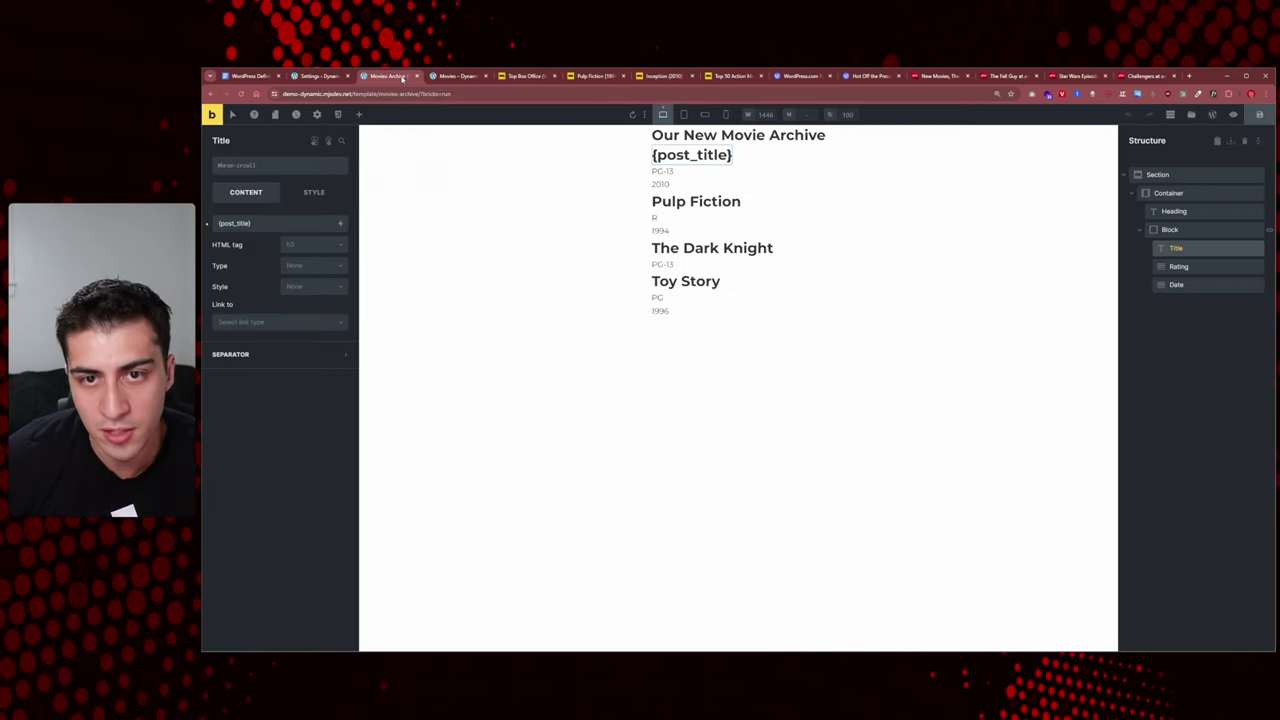
left_click(401, 76)
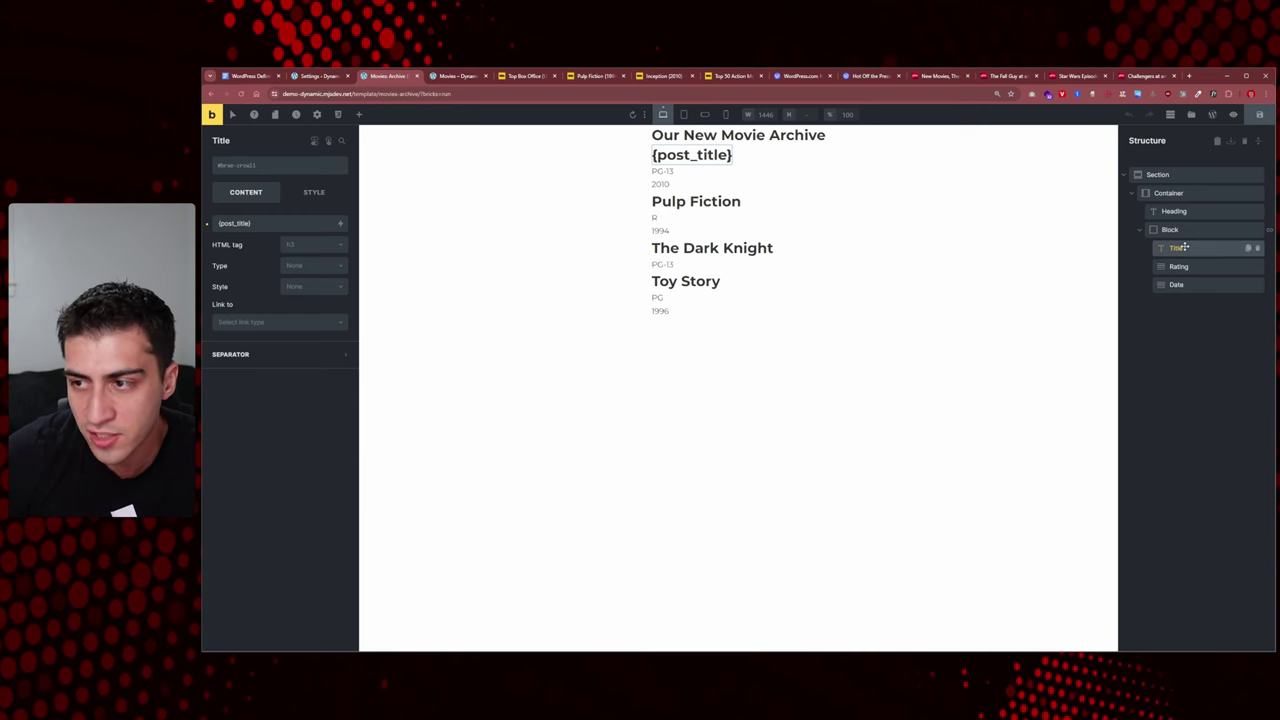
left_click(289, 322)
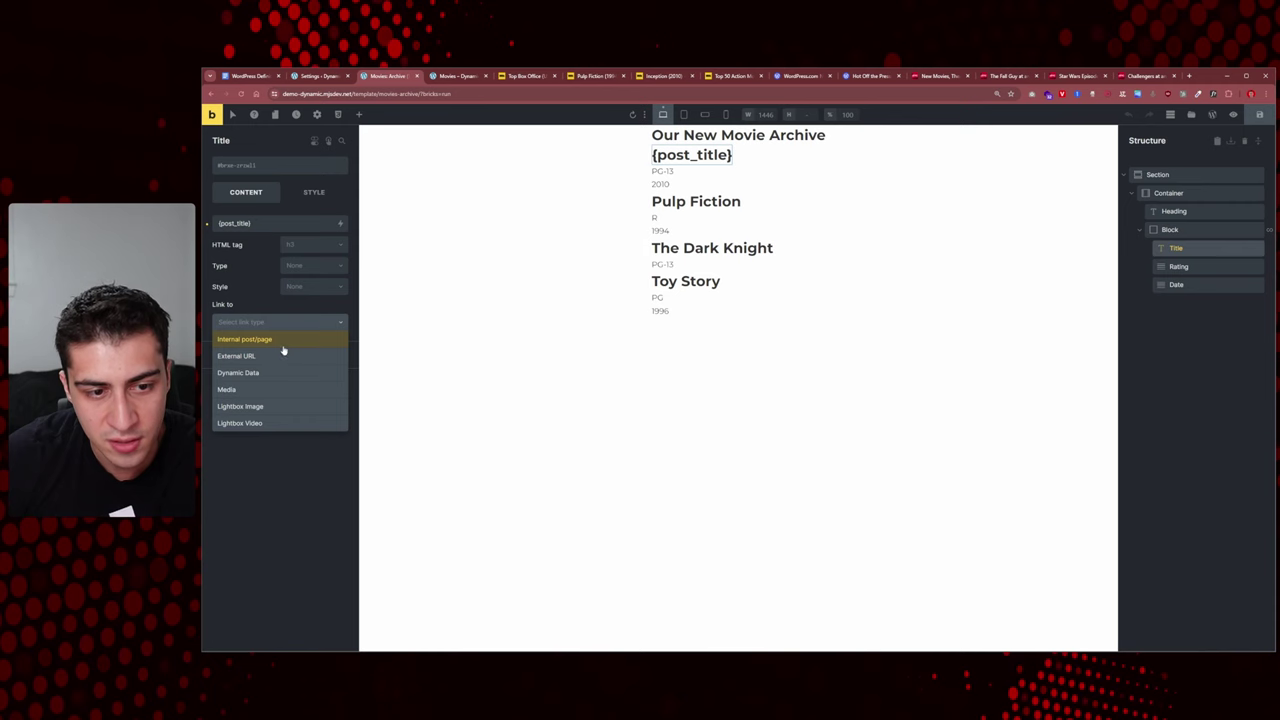
left_click(281, 373)
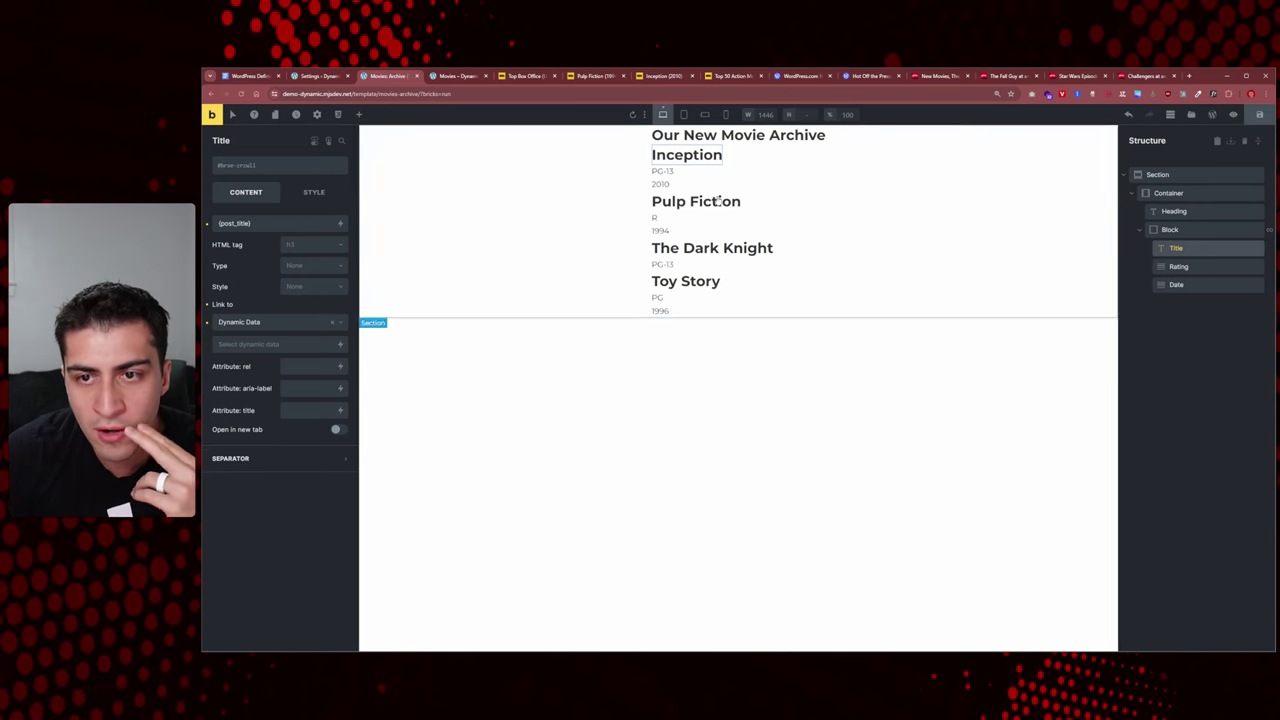
left_click(1172, 231)
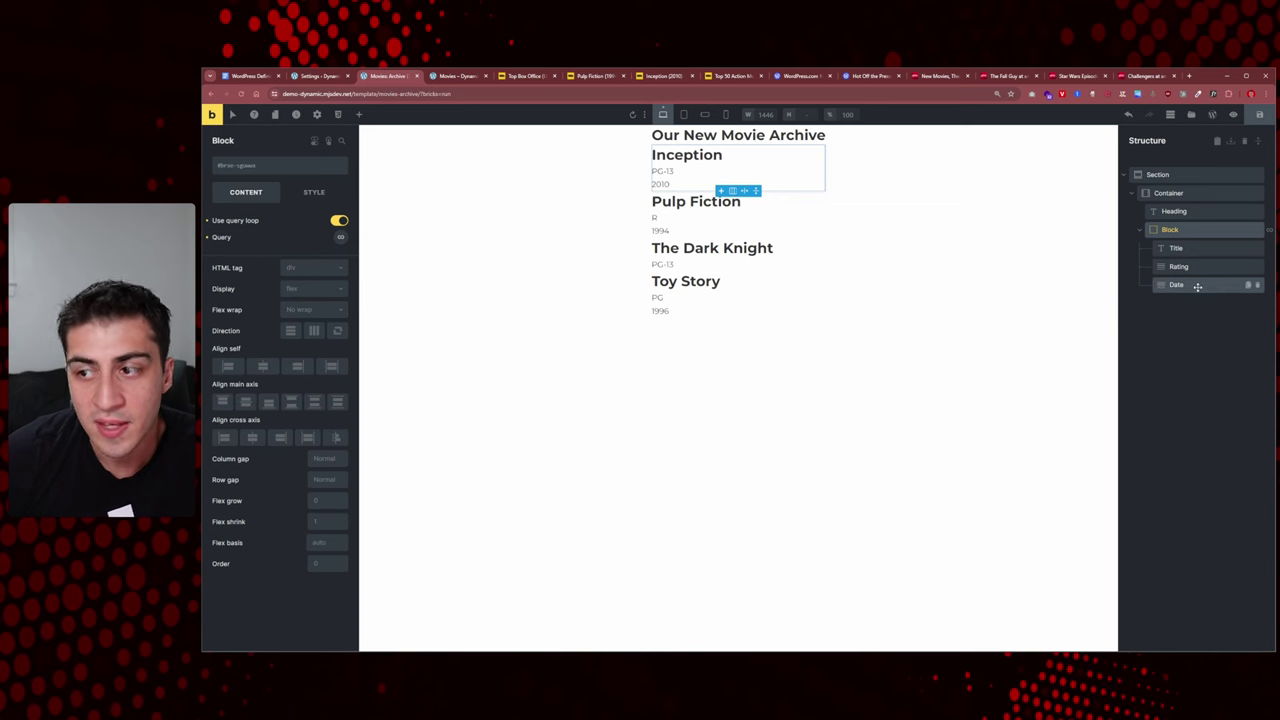
left_click(1196, 248)
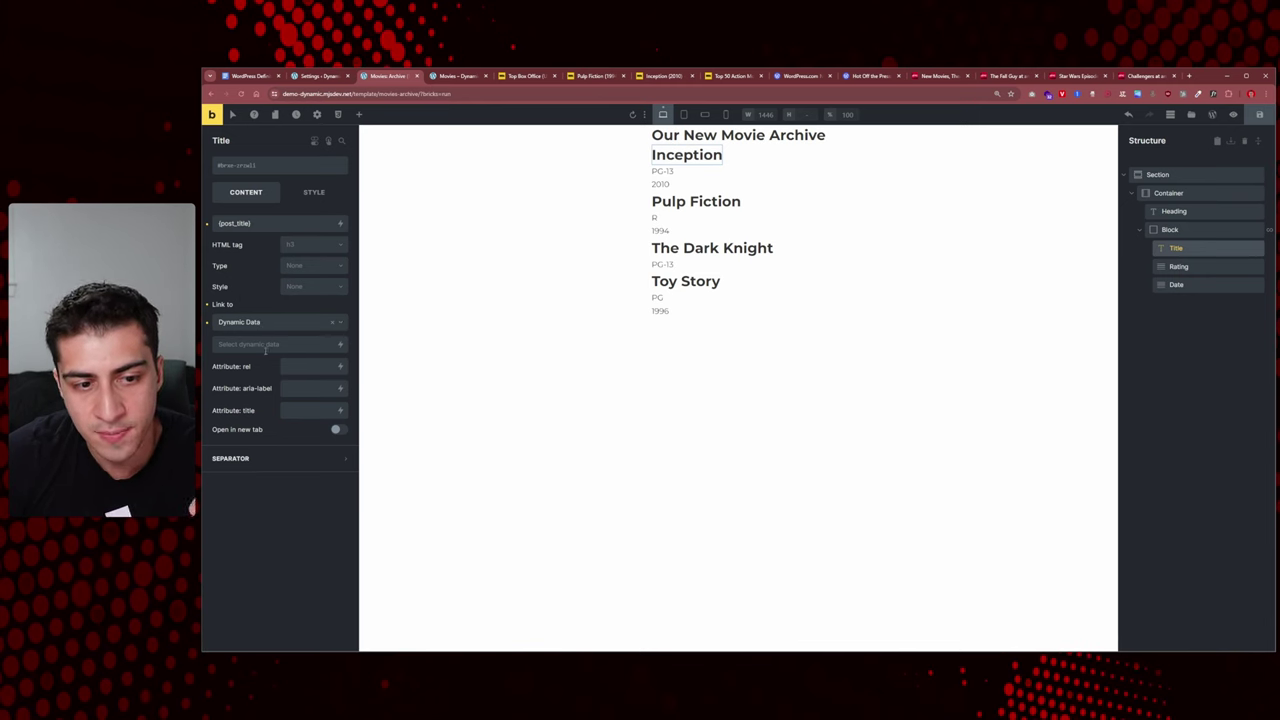
left_click(340, 346)
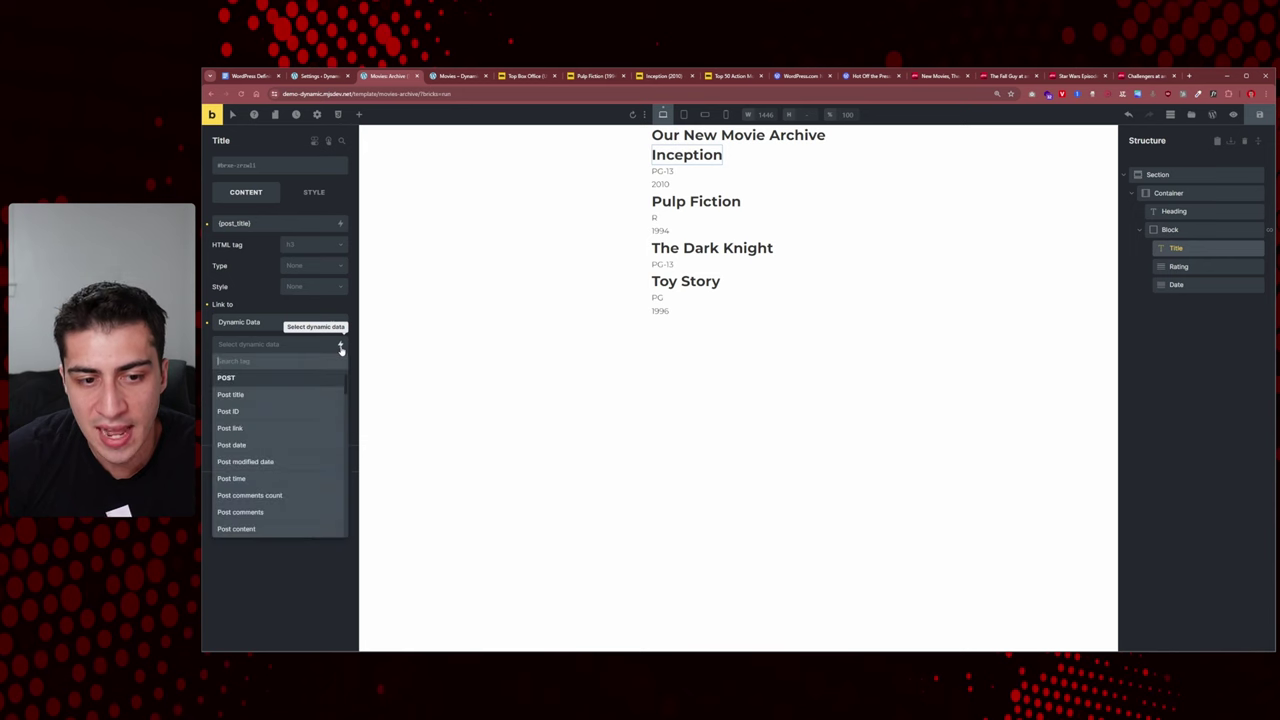
left_click(278, 429)
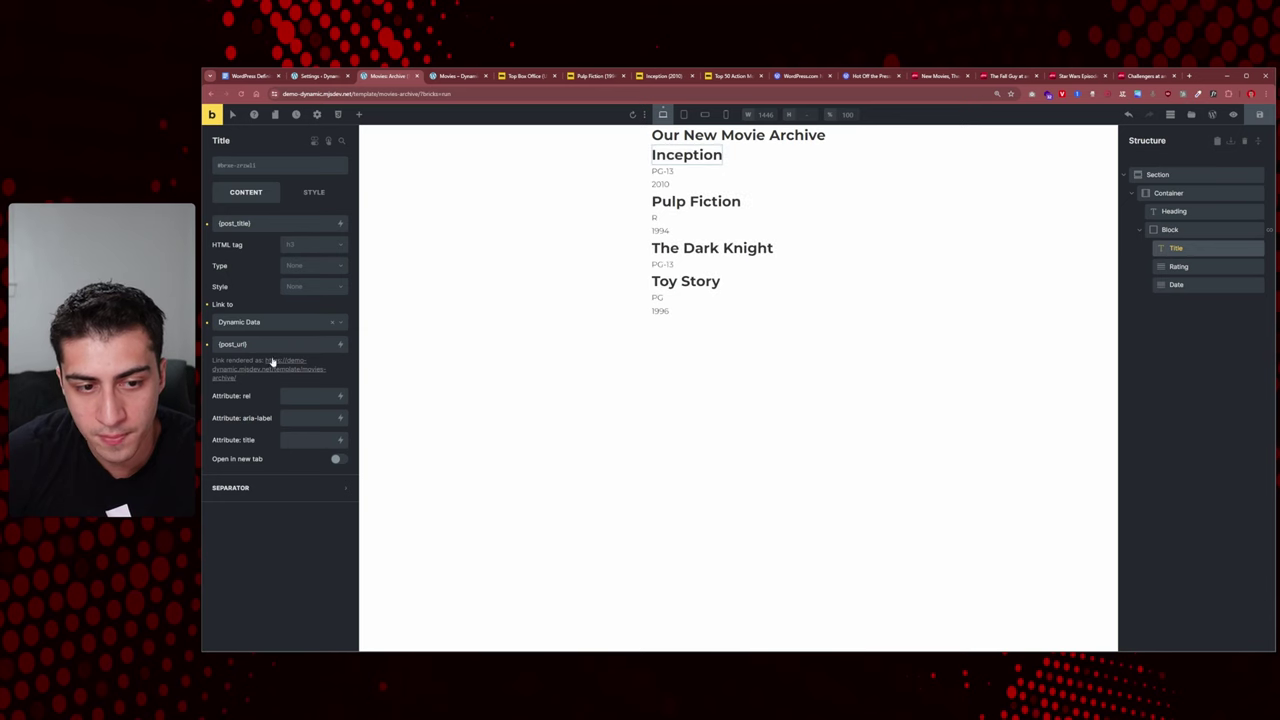
Step: Save the template and reload the front-end Movies page to check the links on the movie titles
left_click(1259, 114)
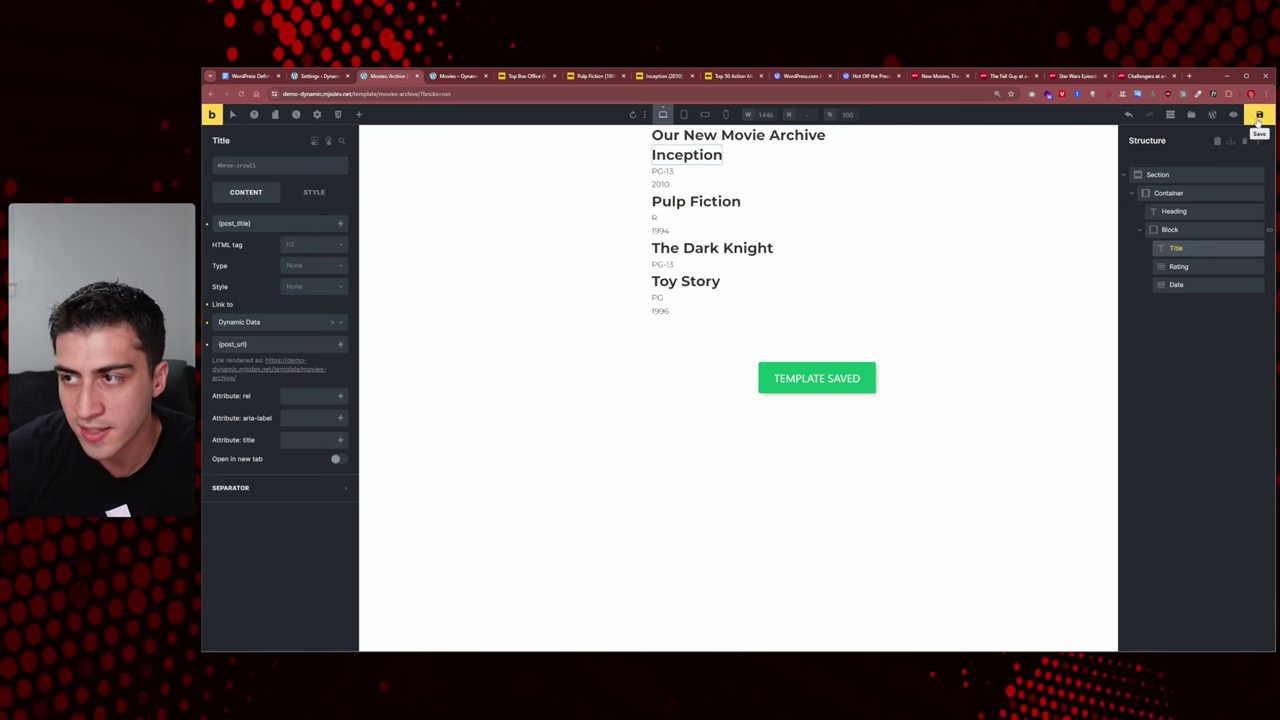
left_click(455, 76)
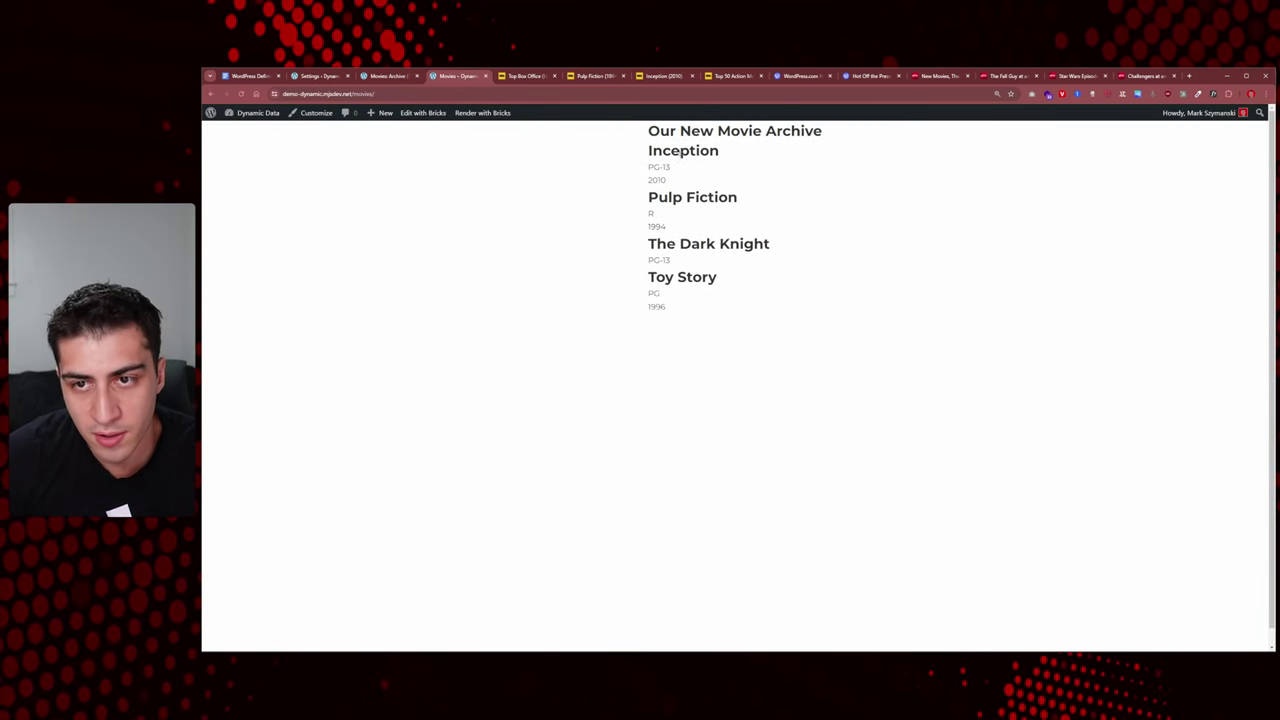
double_click(683, 150)
left_click(563, 180)
right_click(565, 180)
left_click(584, 213)
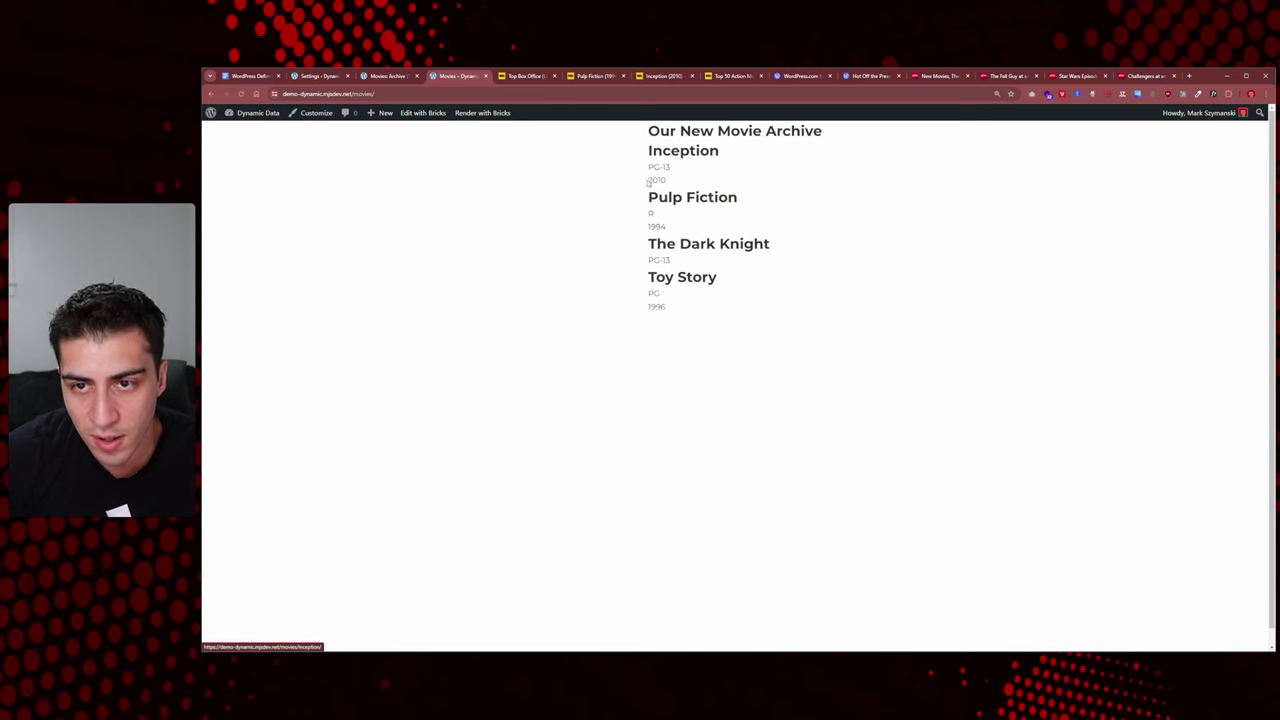
Step: Highlight the Inception entry and its linked title on the front-end Movies archive page
left_click_drag(647, 154, 671, 183)
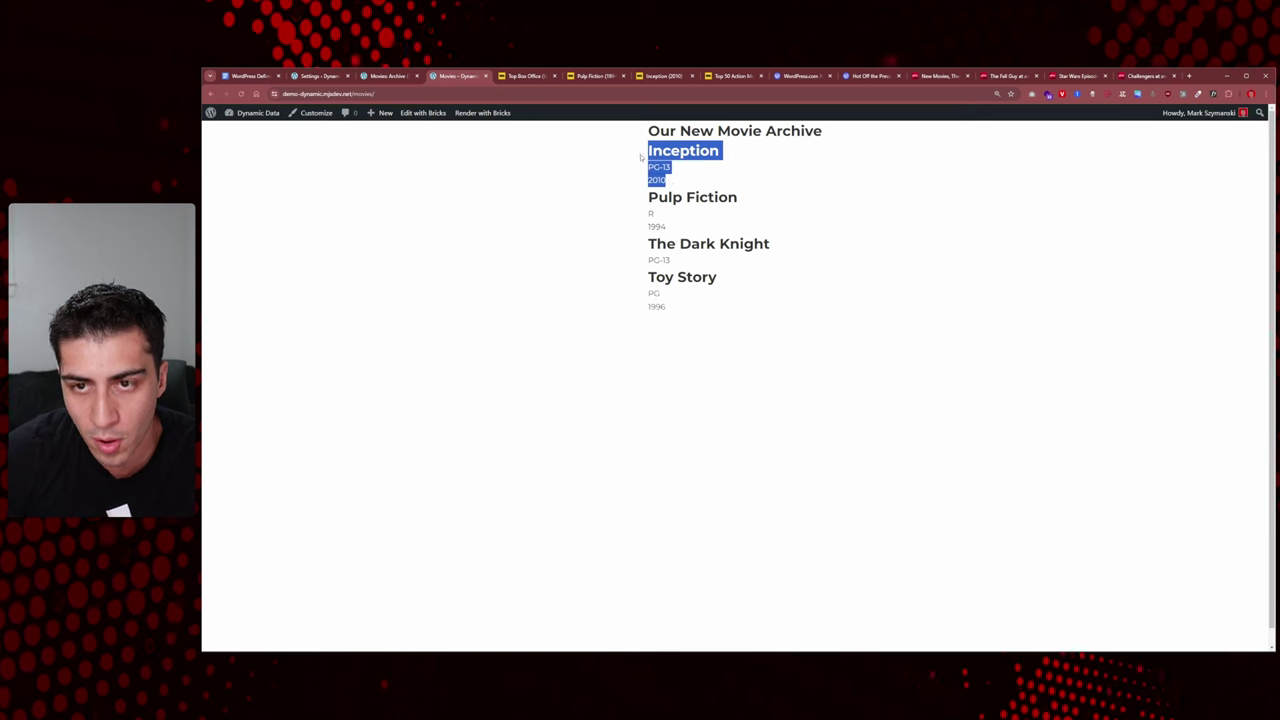
left_click(635, 160)
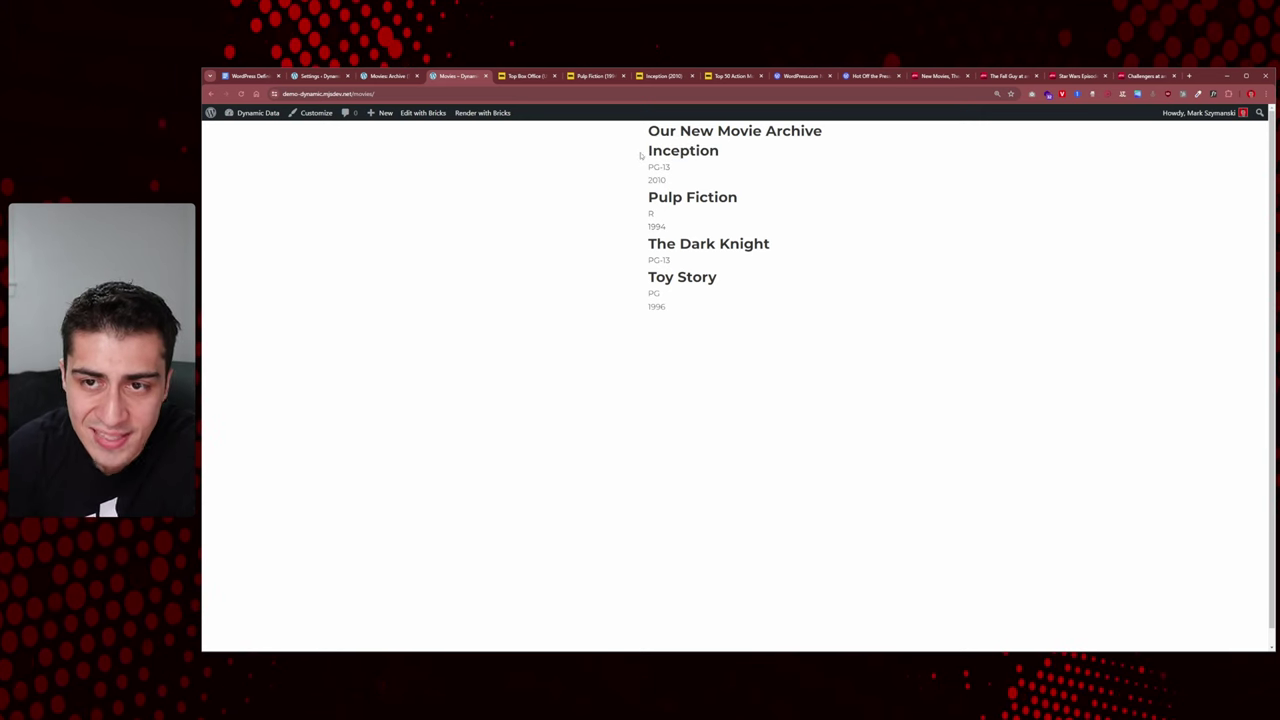
left_click_drag(645, 152, 720, 155)
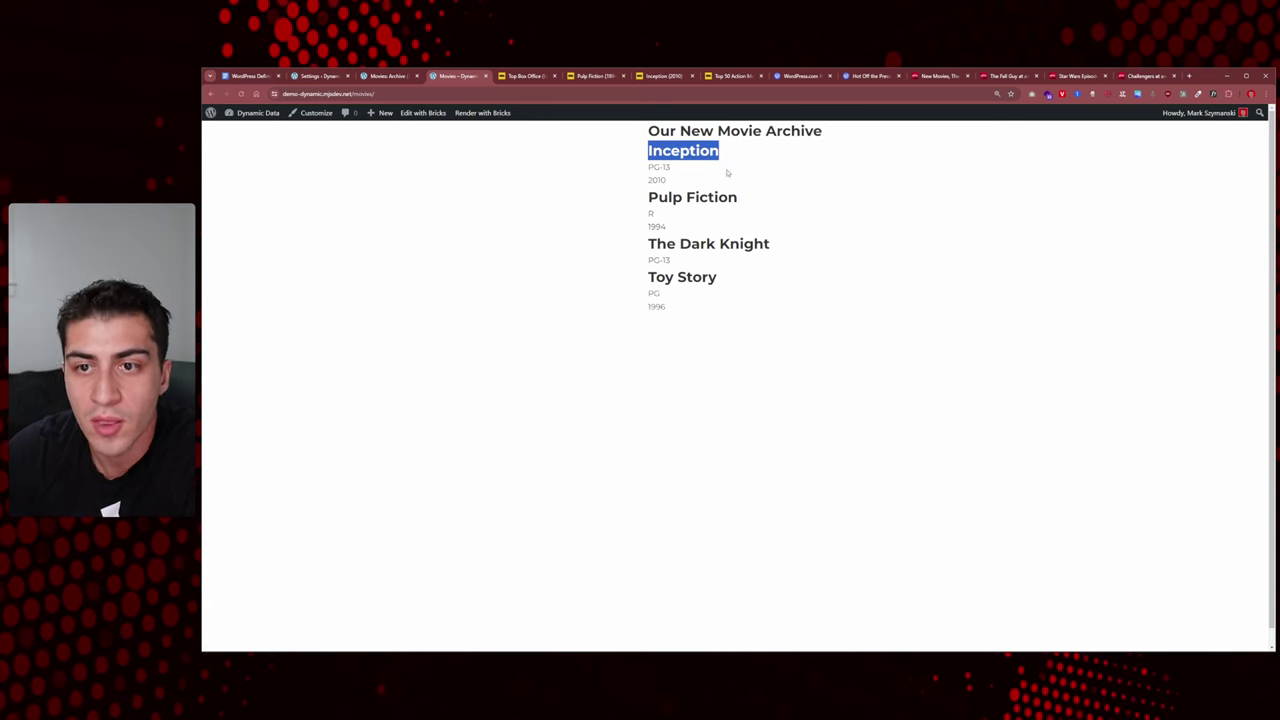
left_click_drag(728, 168, 646, 157)
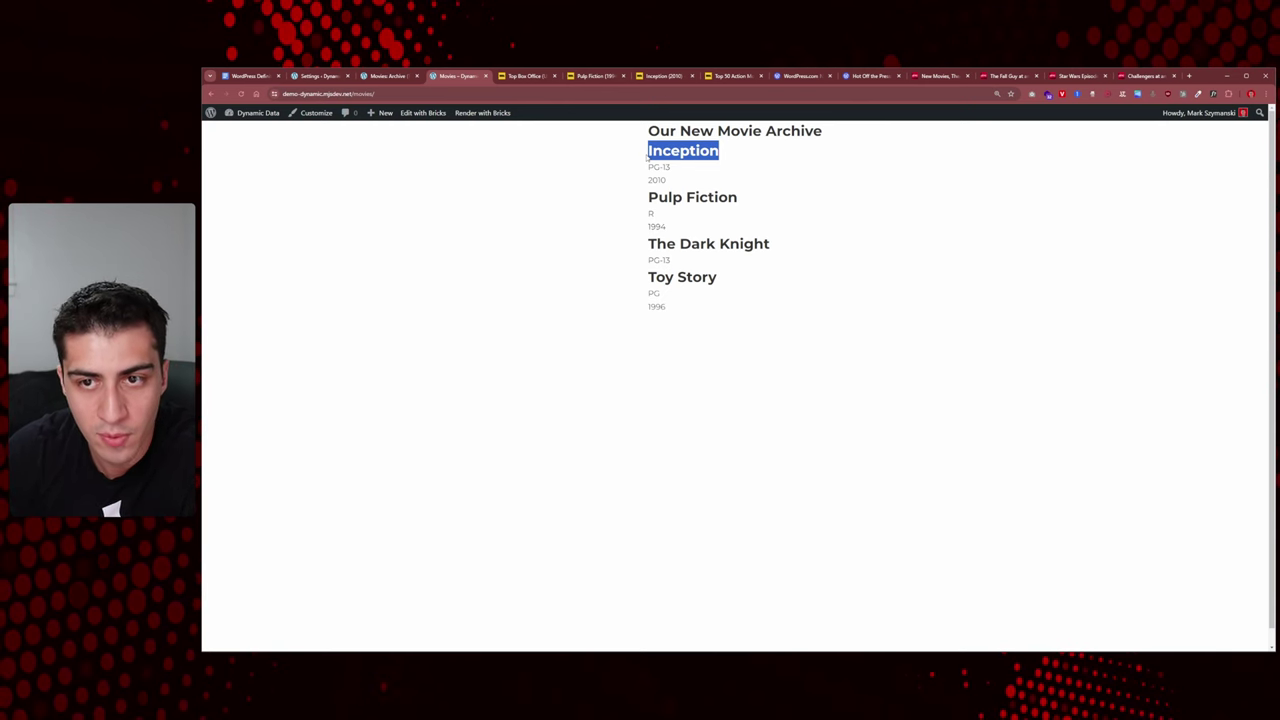
left_click(647, 156)
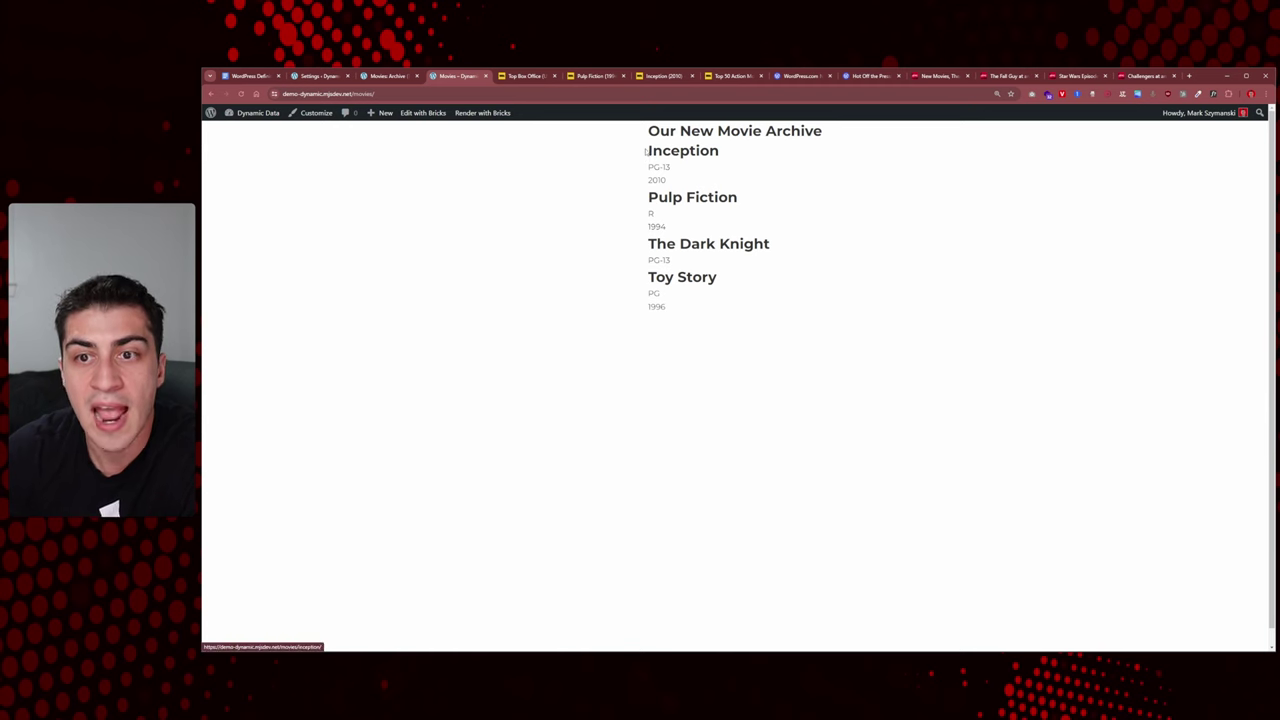
left_click_drag(645, 153, 746, 152)
left_click(714, 167)
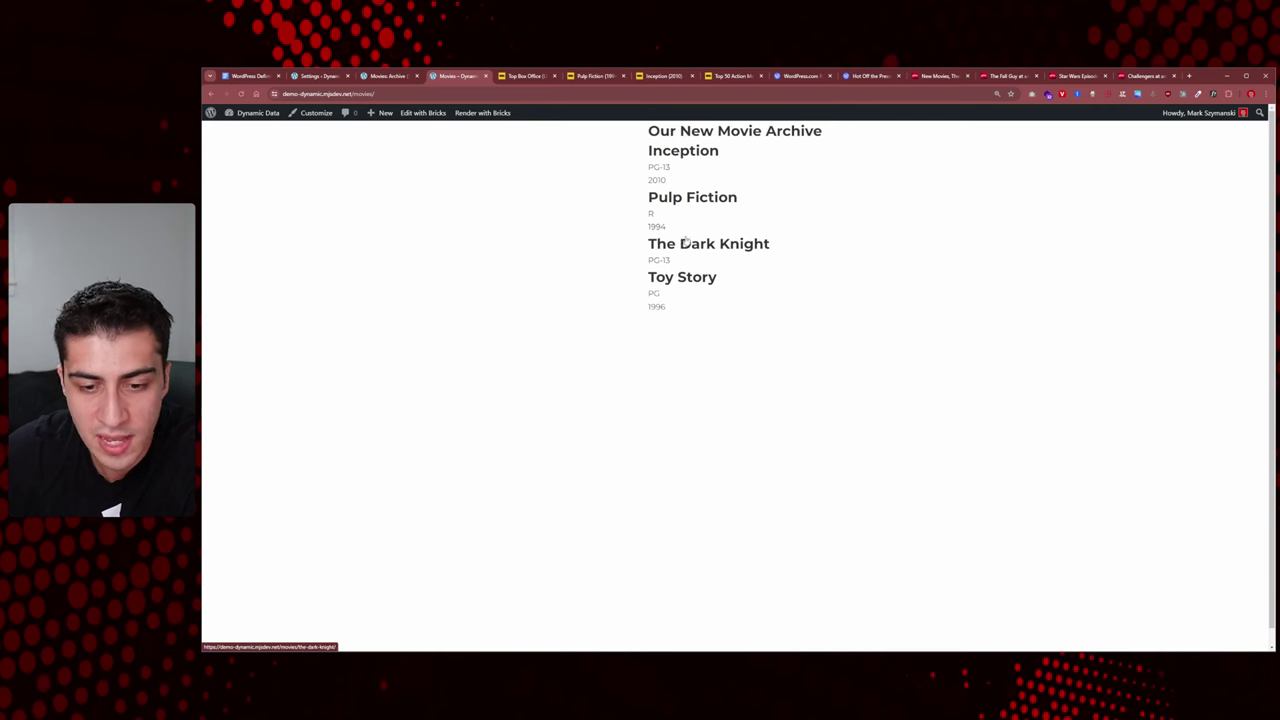
Step: Open the Inception and Pulp Fiction pages from the Movies archive in separate tabs and compare them
middle_click(676, 152)
left_click(505, 77)
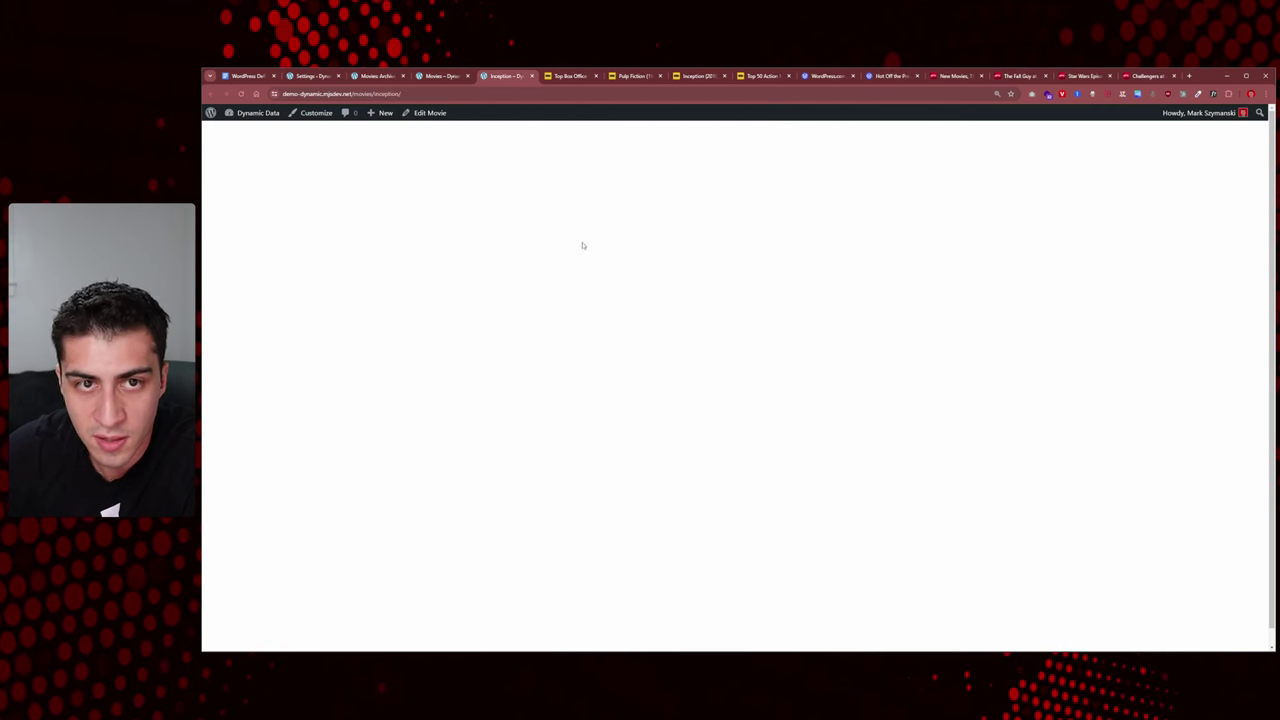
left_click(453, 80)
middle_click(688, 199)
left_click(492, 77)
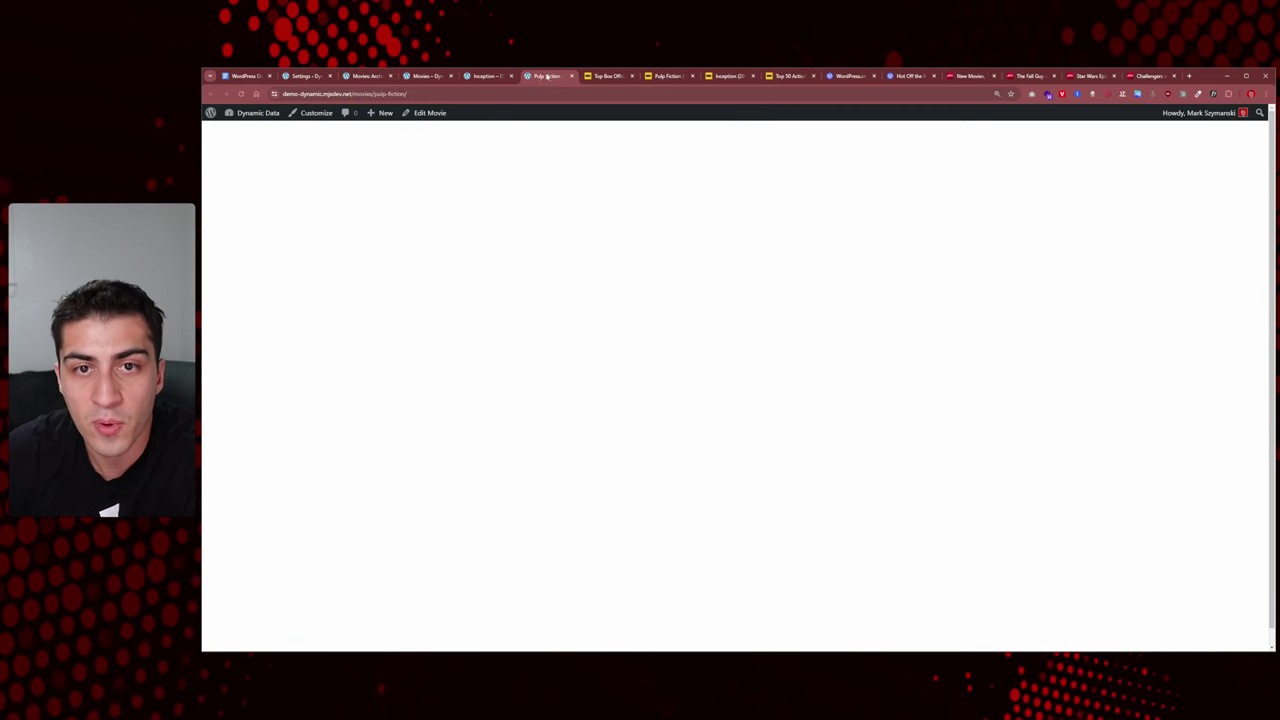
left_click(540, 77)
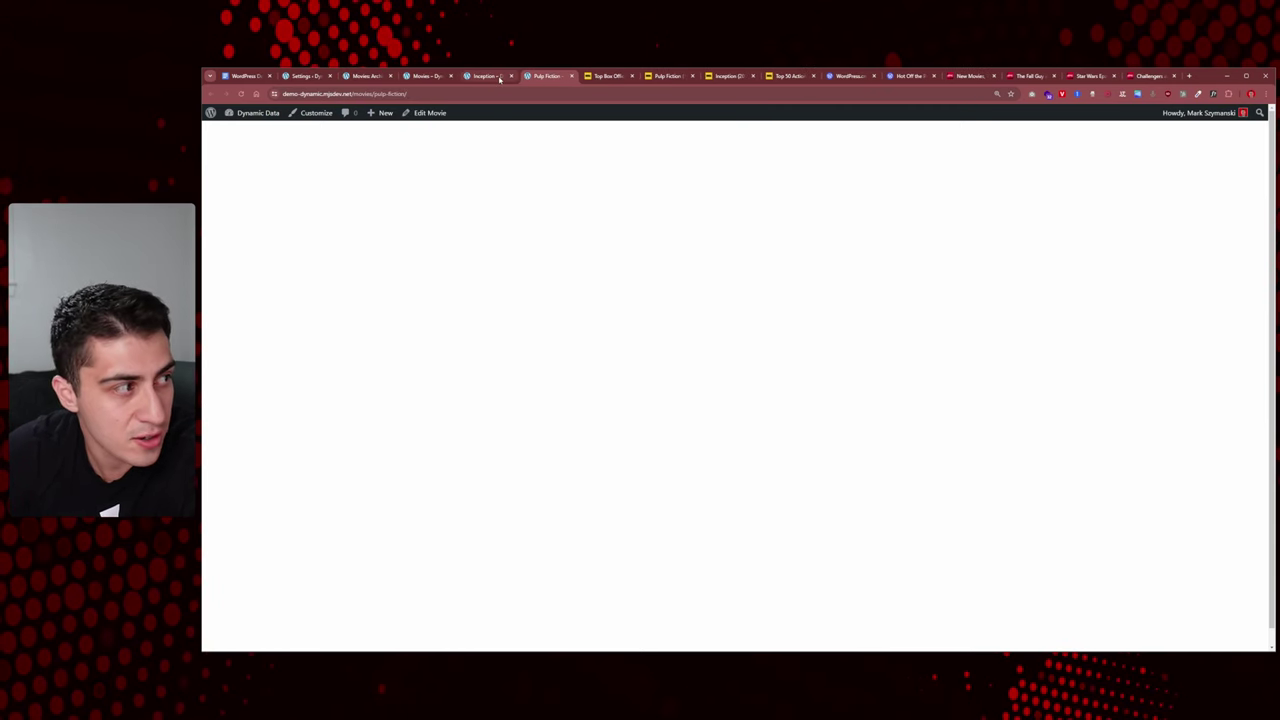
left_click(499, 78)
left_click(555, 79)
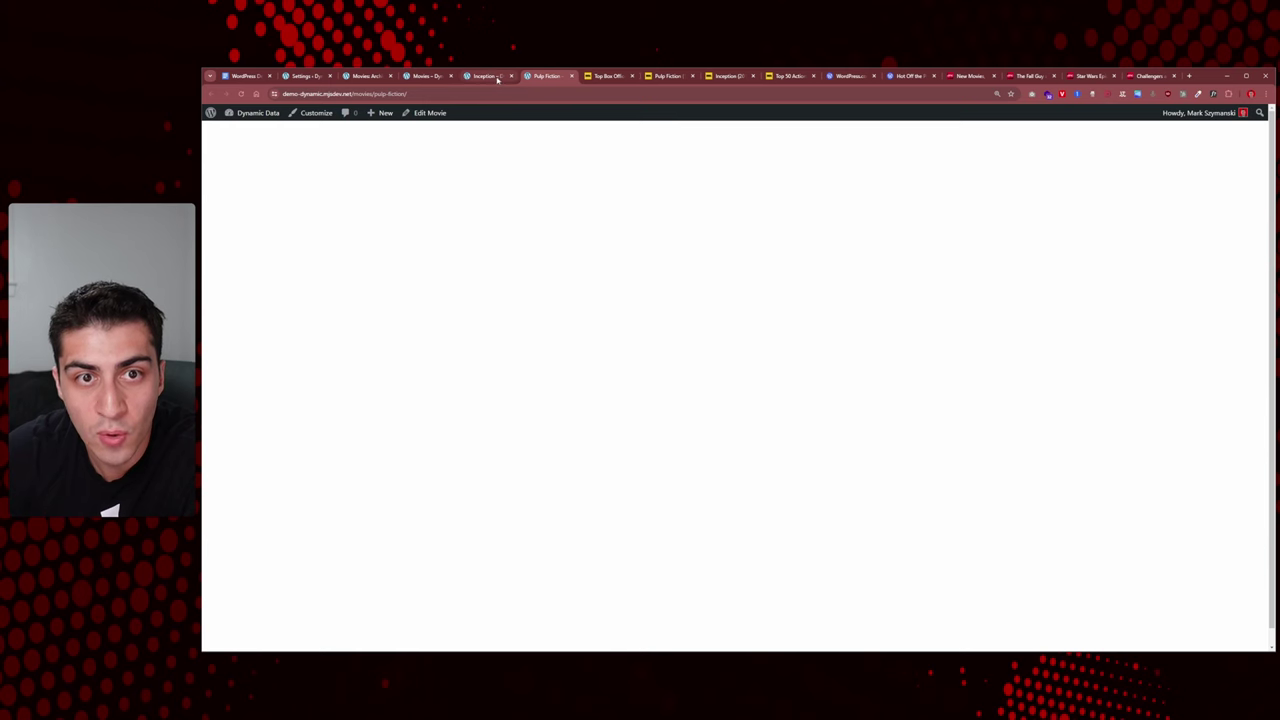
Step: Open The Dark Knight and Toy Story from the Movies archive in separate tabs and look through the single movie pages
left_click(422, 76)
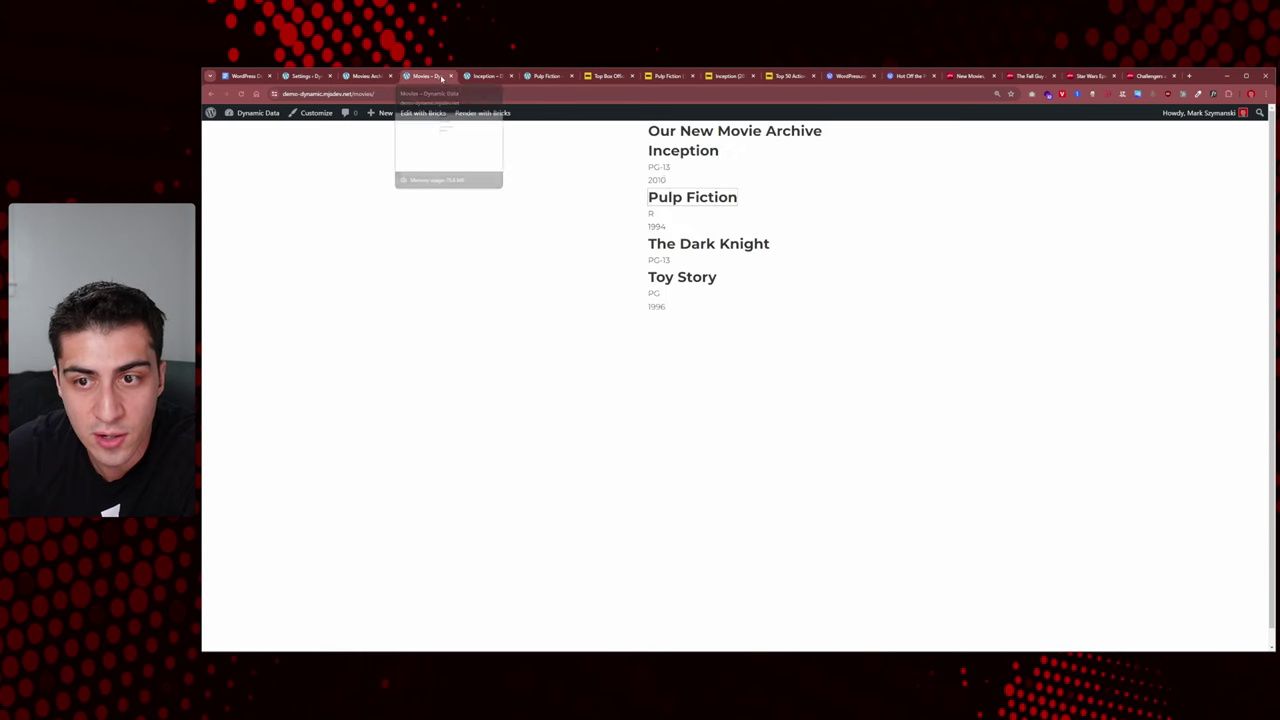
middle_click(727, 246)
middle_click(700, 277)
left_click(510, 76)
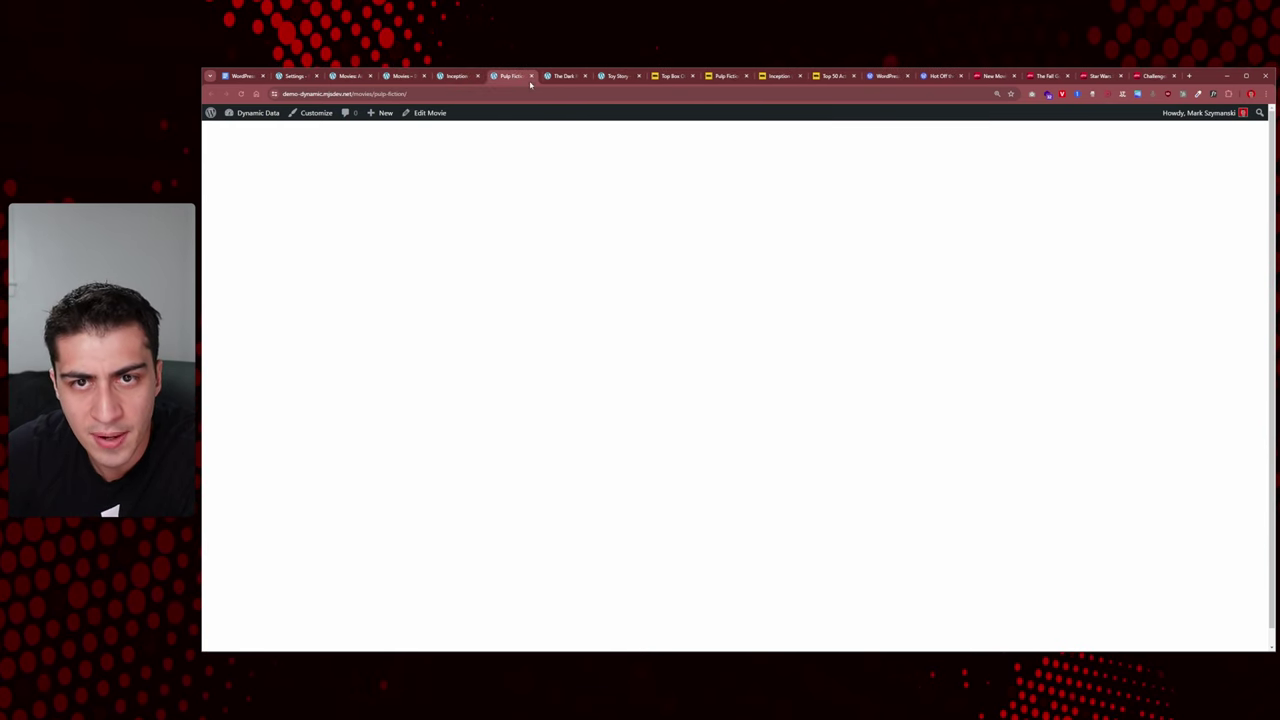
left_click(565, 76)
key("ctrl+Tab")
key("ctrl+shift+Tab")
key("ctrl+shift+Tab")
key("ctrl+shift+Tab")
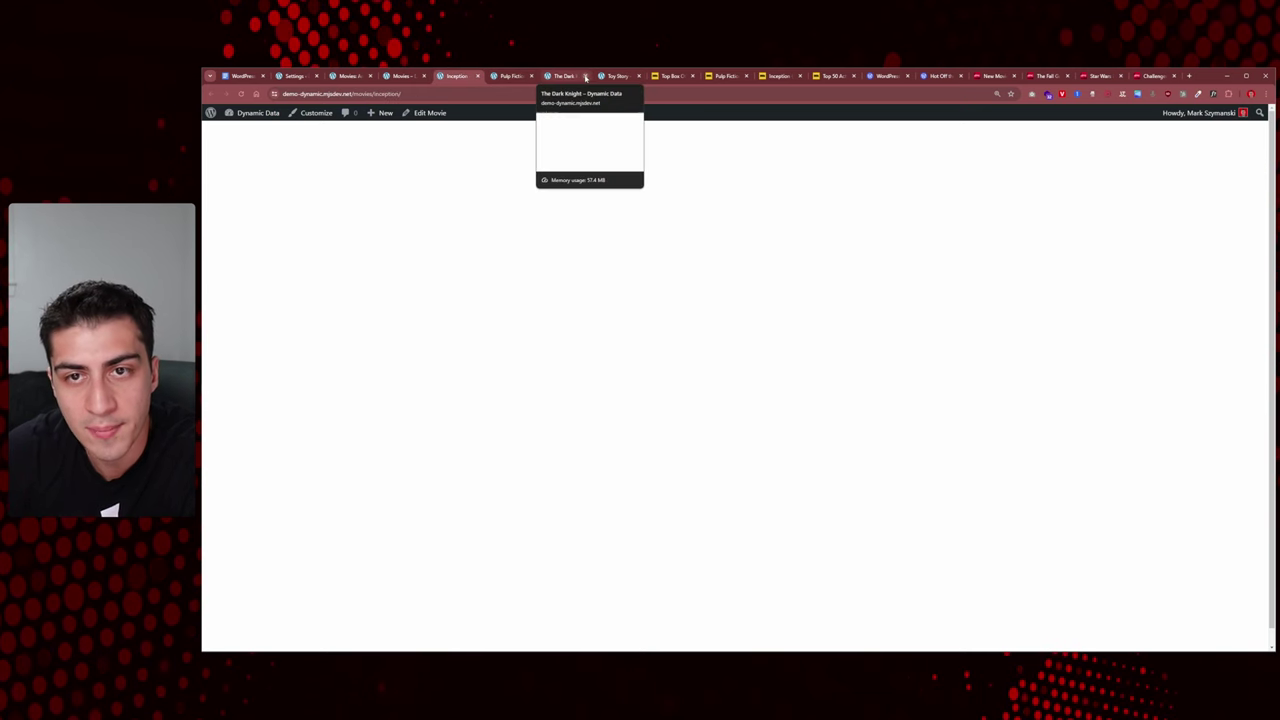
Step: Close The Dark Knight and Toy Story pages, and compare the Movies archive's address with the Inception page's address
left_click(585, 77)
left_click(585, 77)
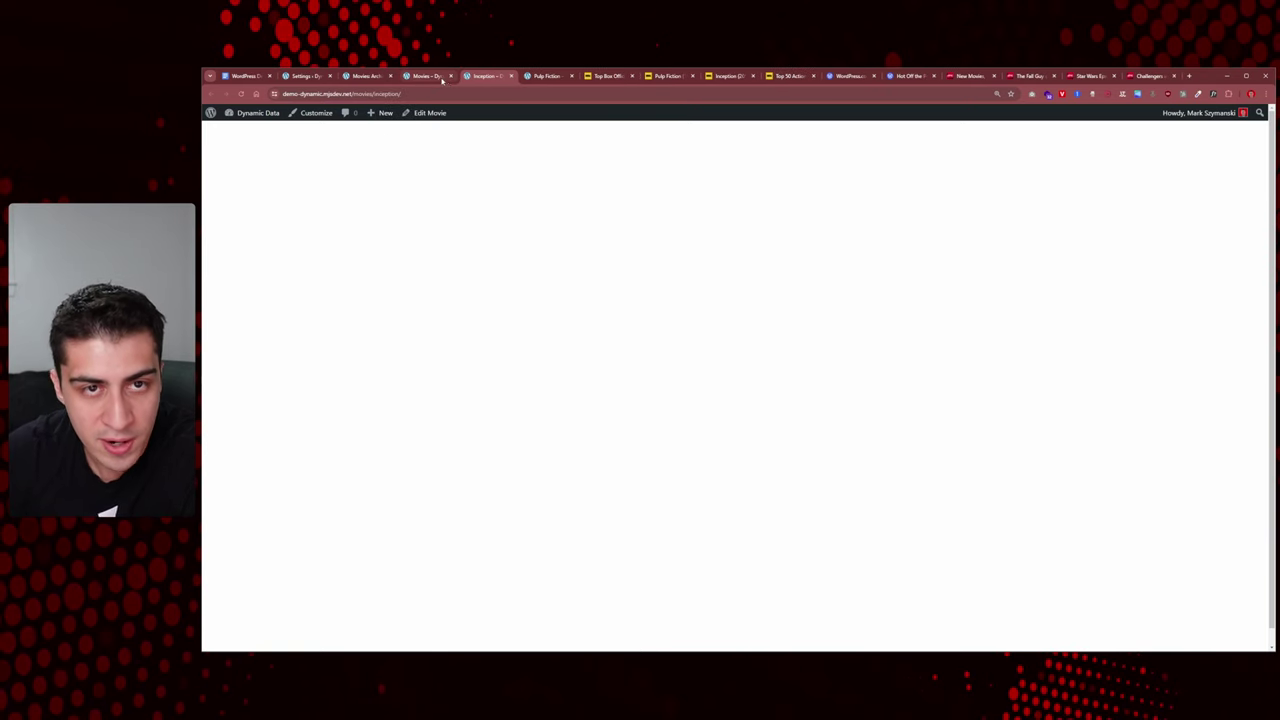
left_click(442, 78)
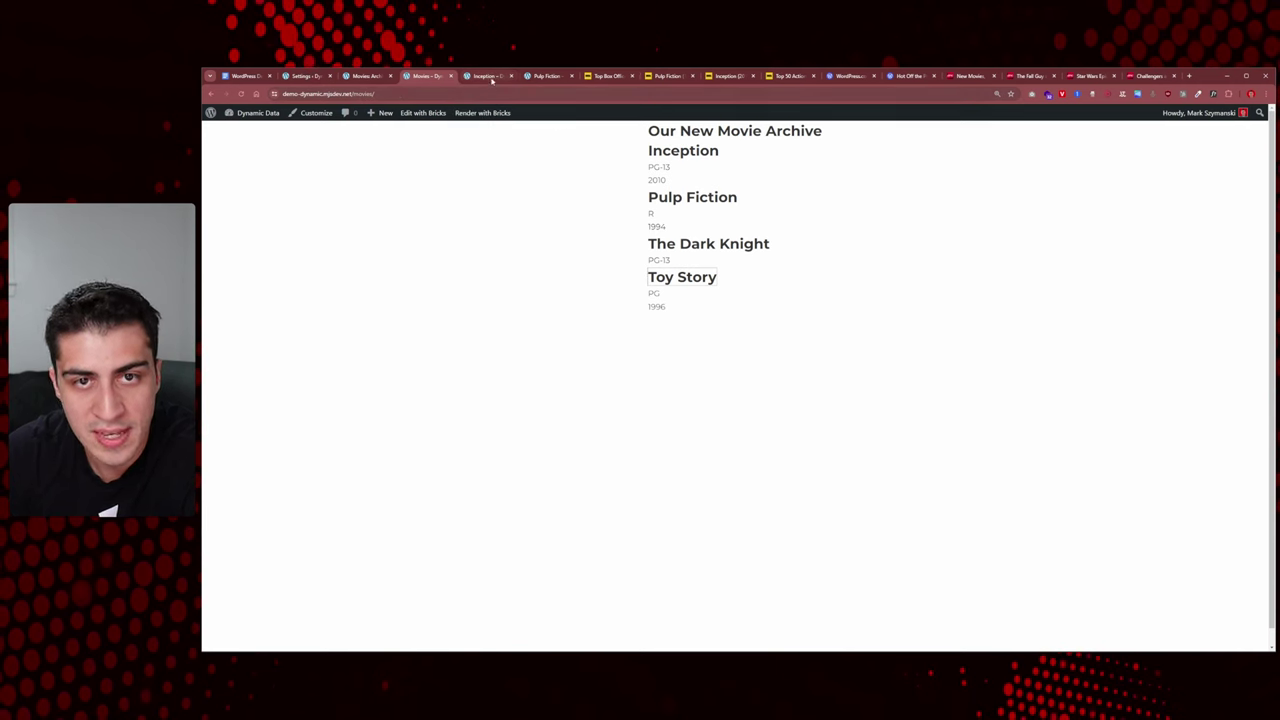
left_click(485, 76)
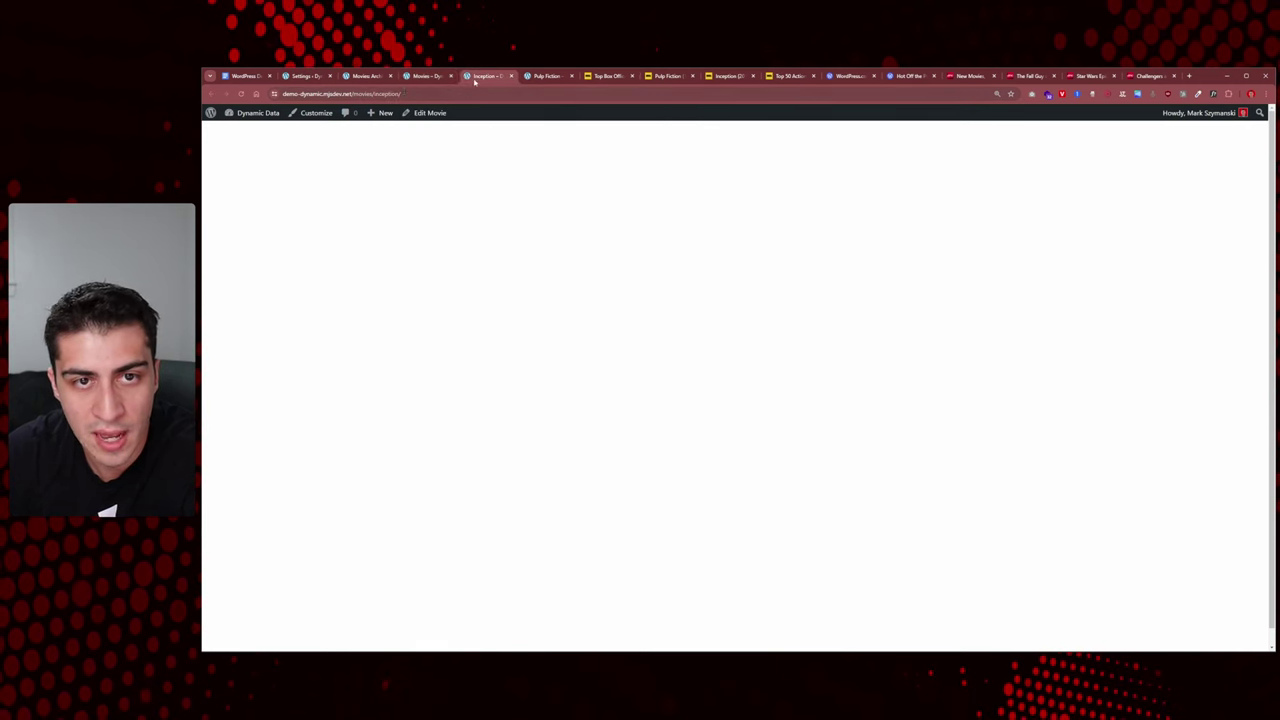
left_click(416, 79)
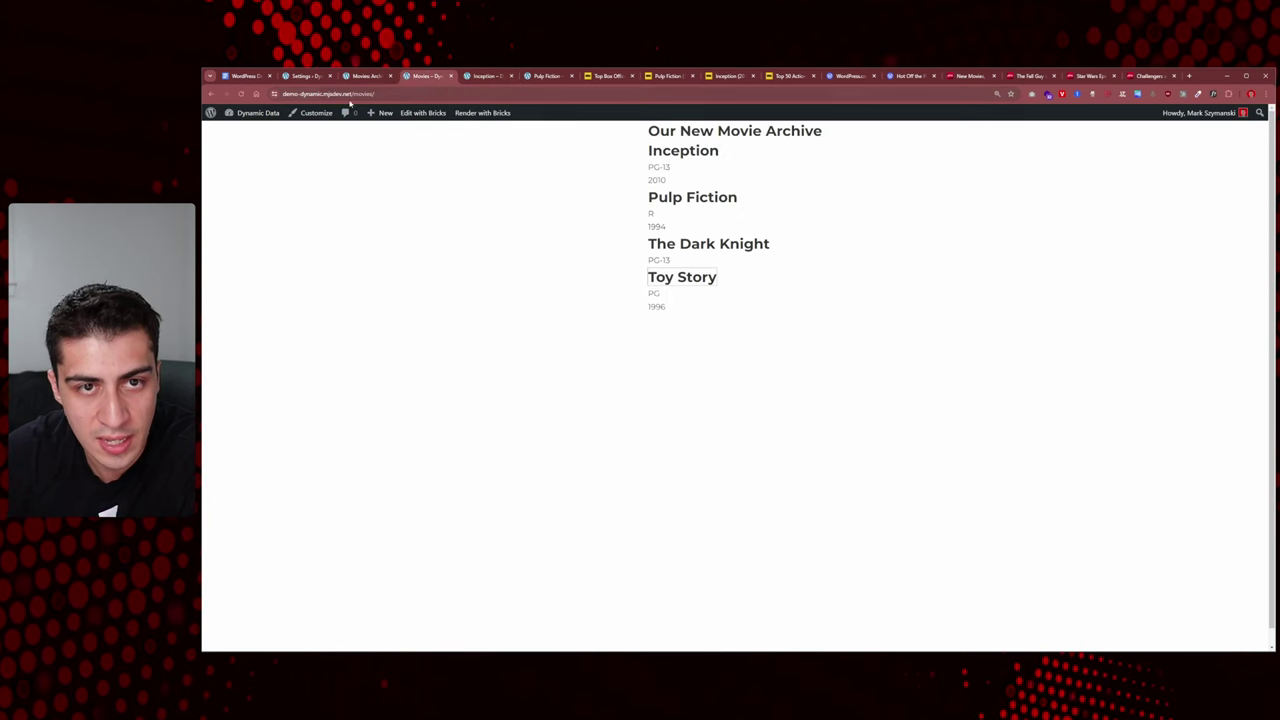
left_click(485, 76)
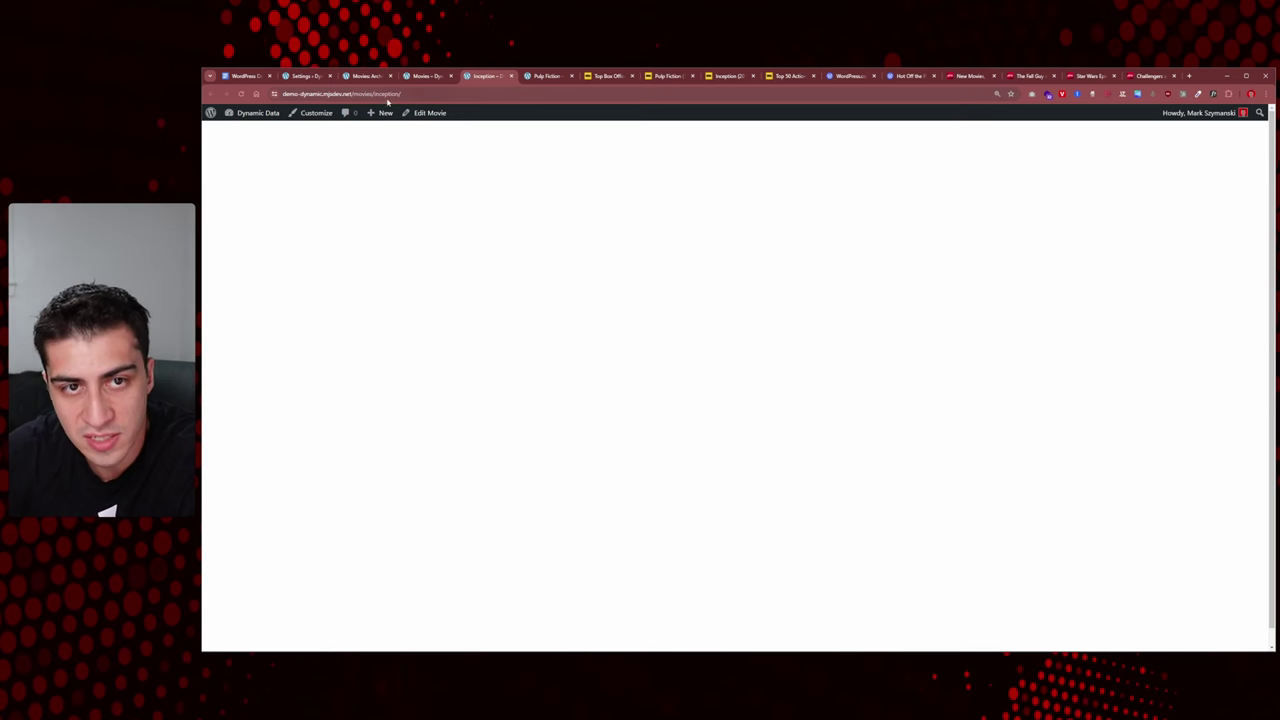
left_click(421, 77)
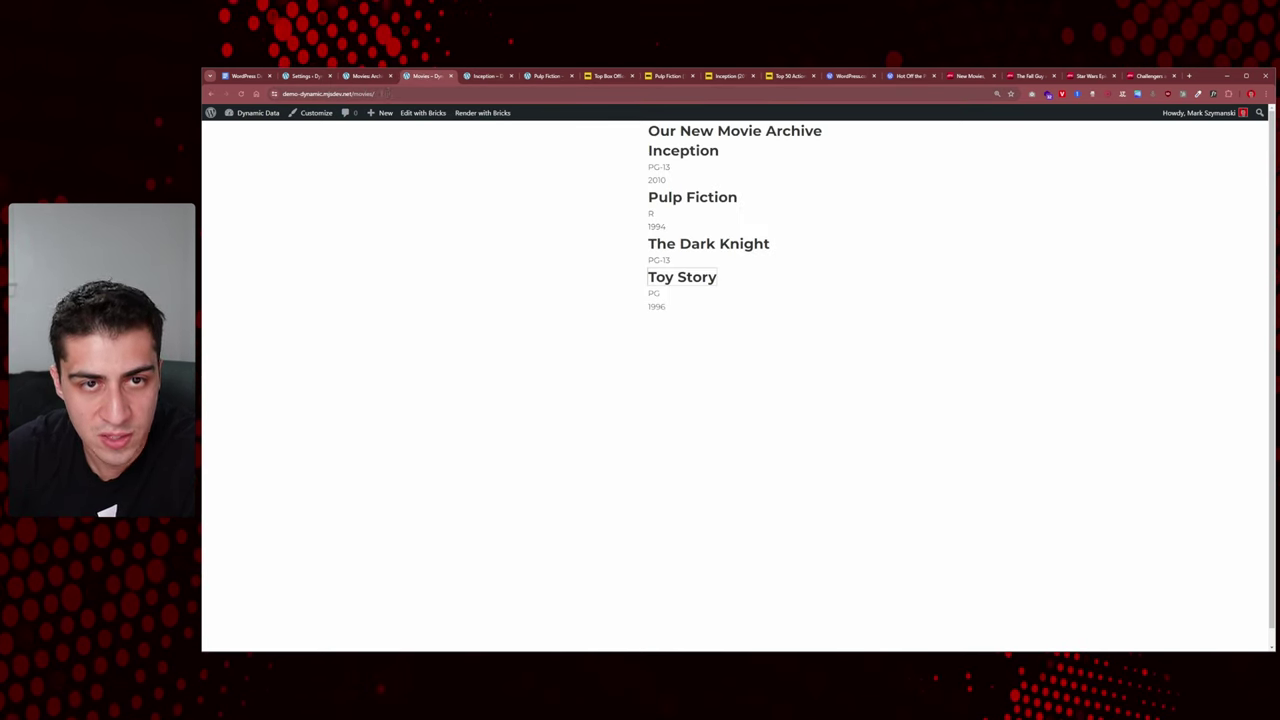
left_click(478, 78)
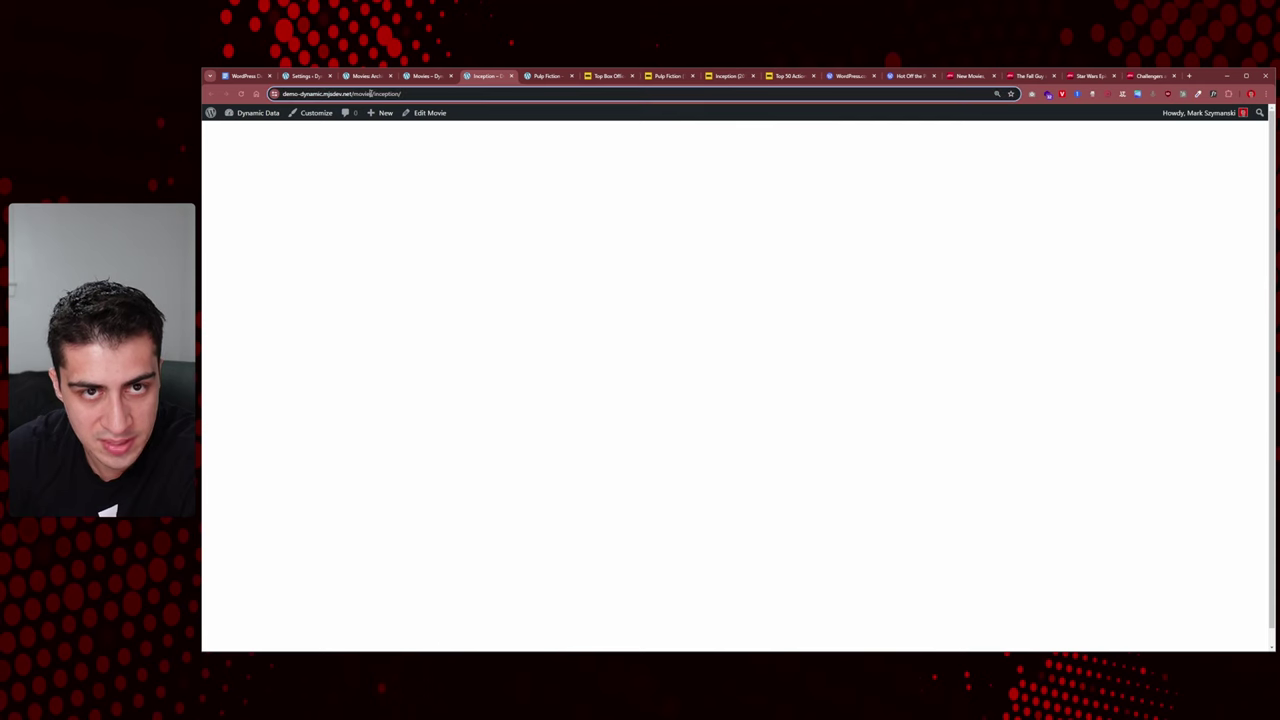
Step: Try the singular address /movie/inception/ for the Inception page, highlight it, and close that page to return to the Movies archive
left_click(371, 93)
key("BackSpace")
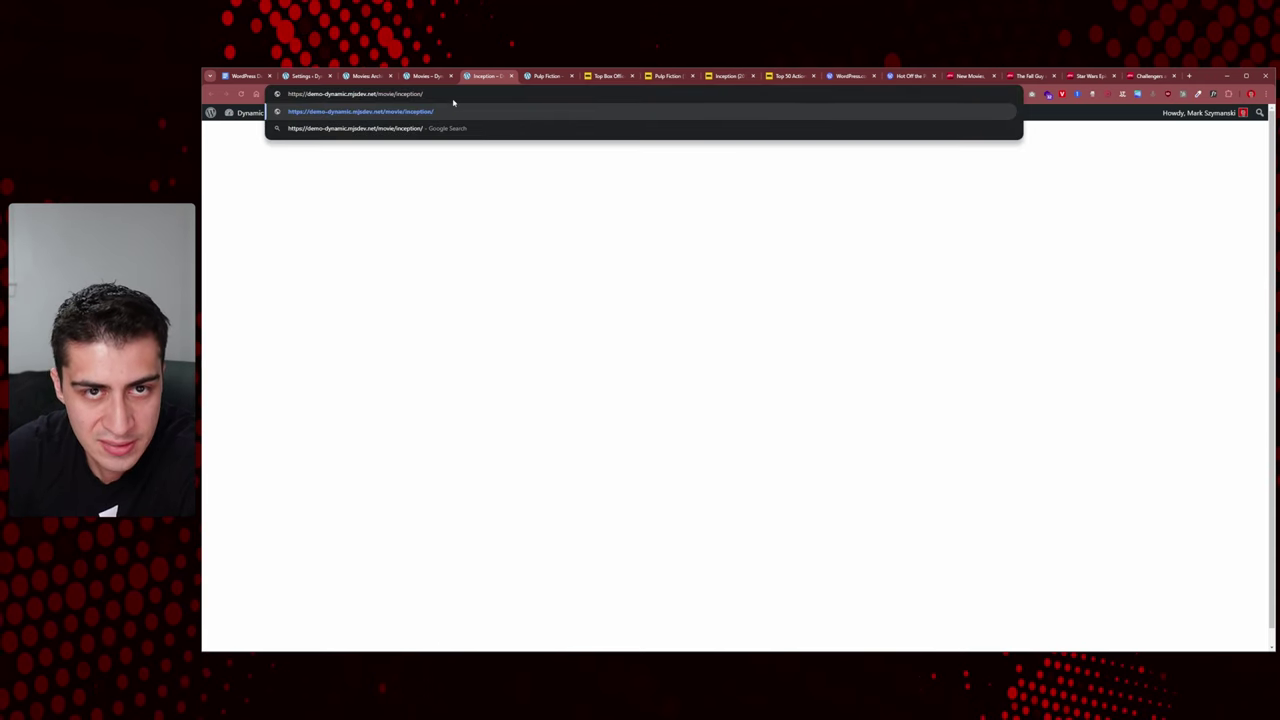
key("Return")
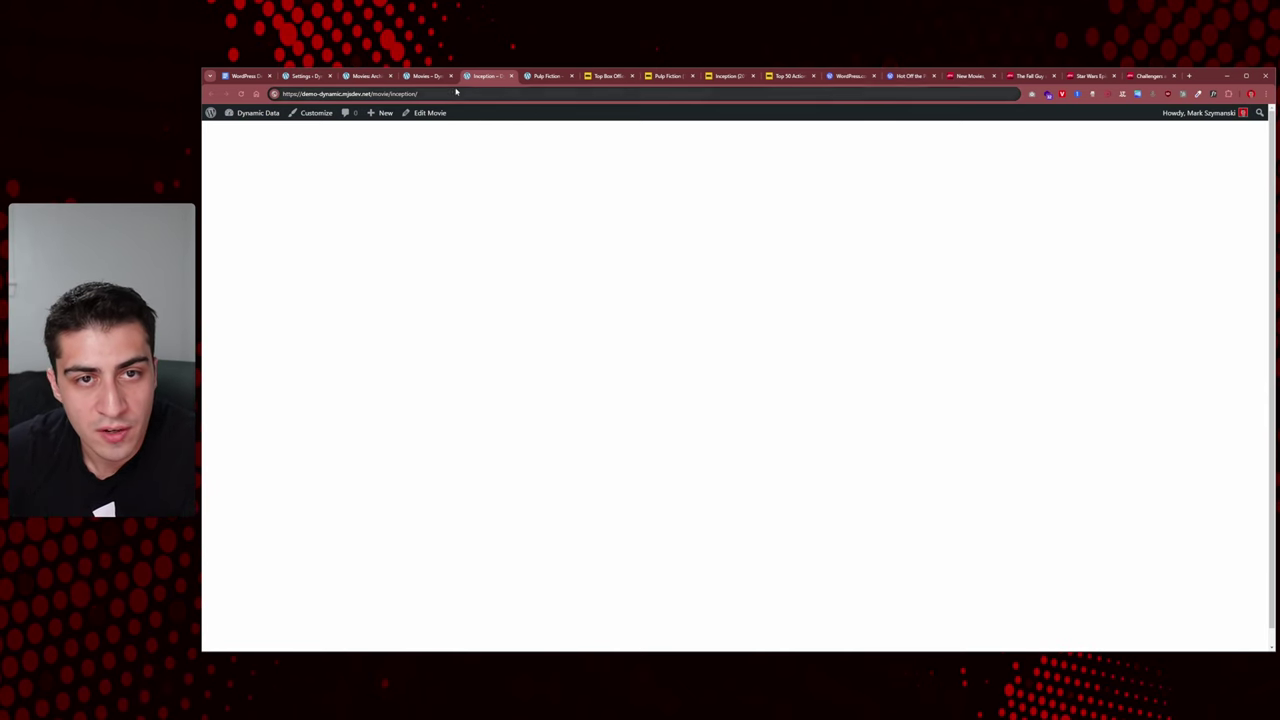
left_click_drag(330, 93, 465, 100)
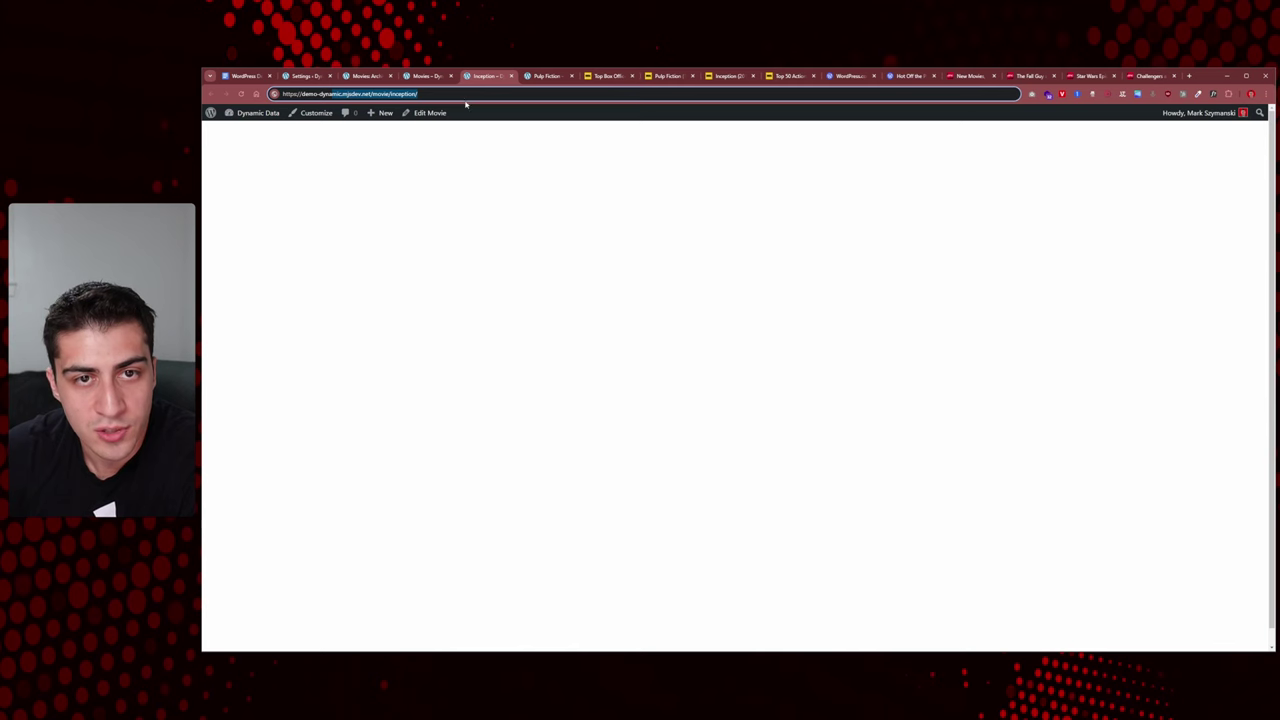
left_click(465, 103)
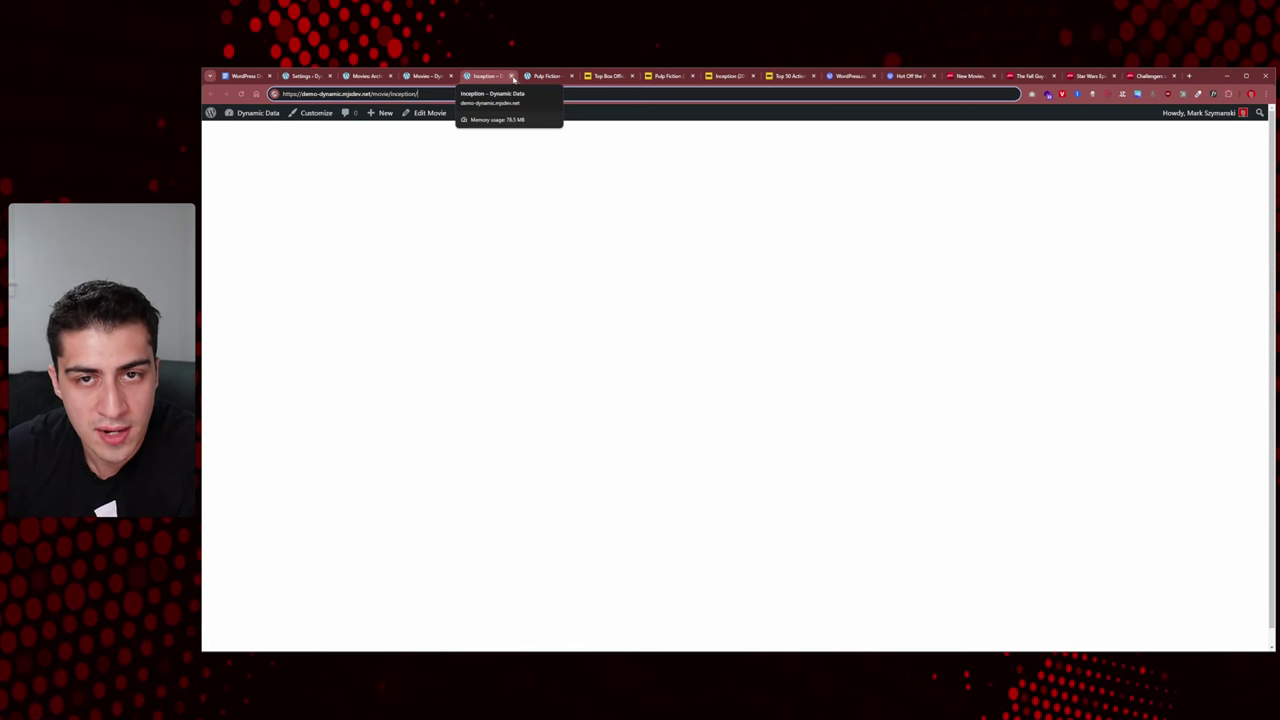
left_click(512, 78)
left_click(424, 77)
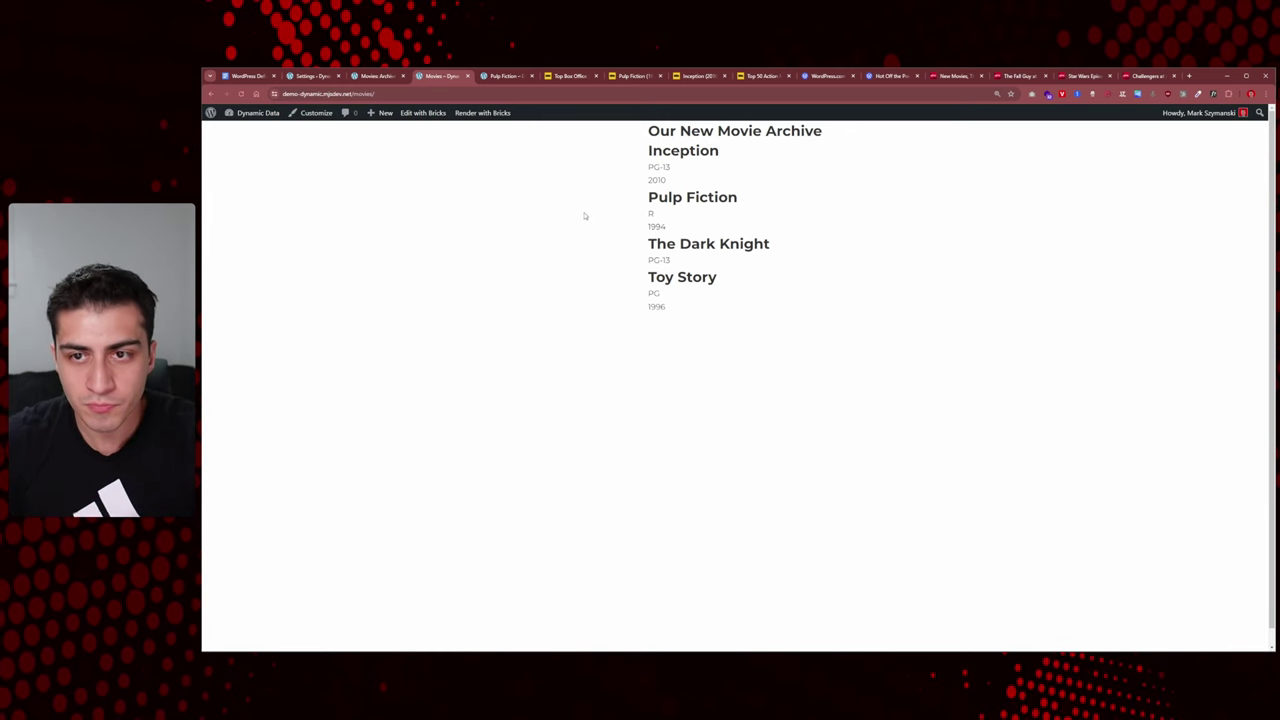
Step: Start a new Bricks template in the WordPress admin and set its template type to Single
left_click(508, 76)
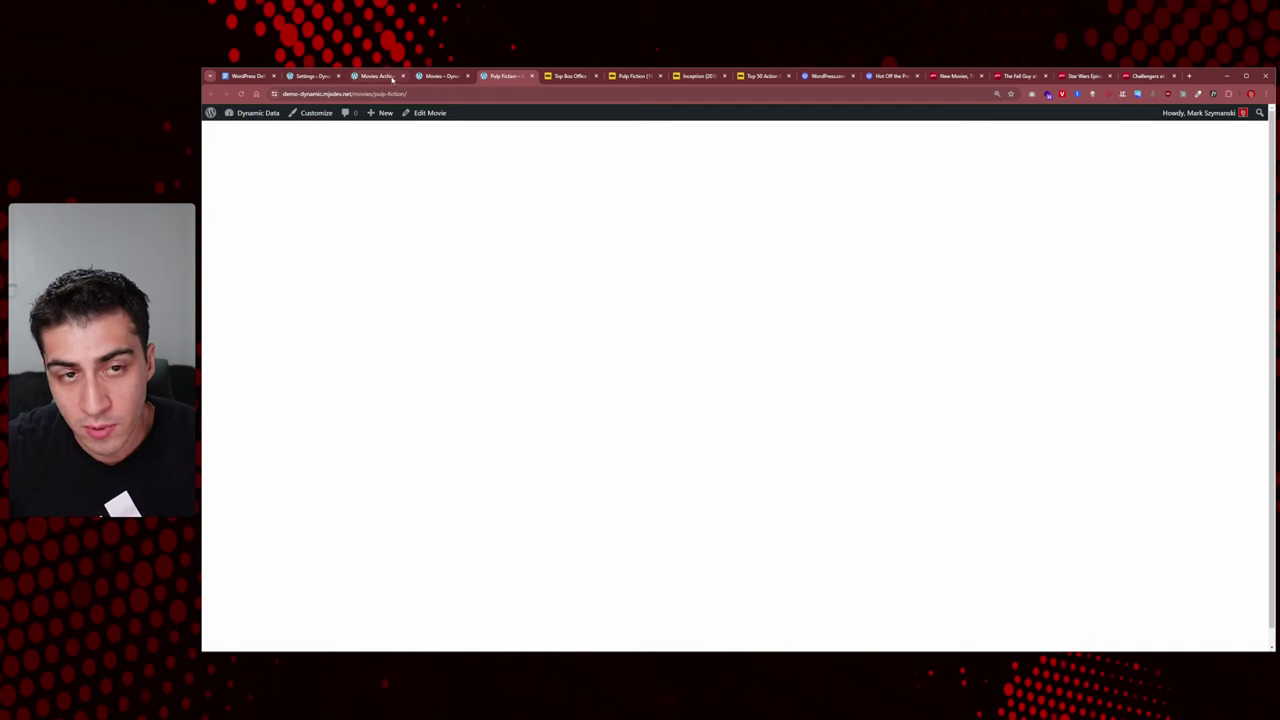
left_click(310, 76)
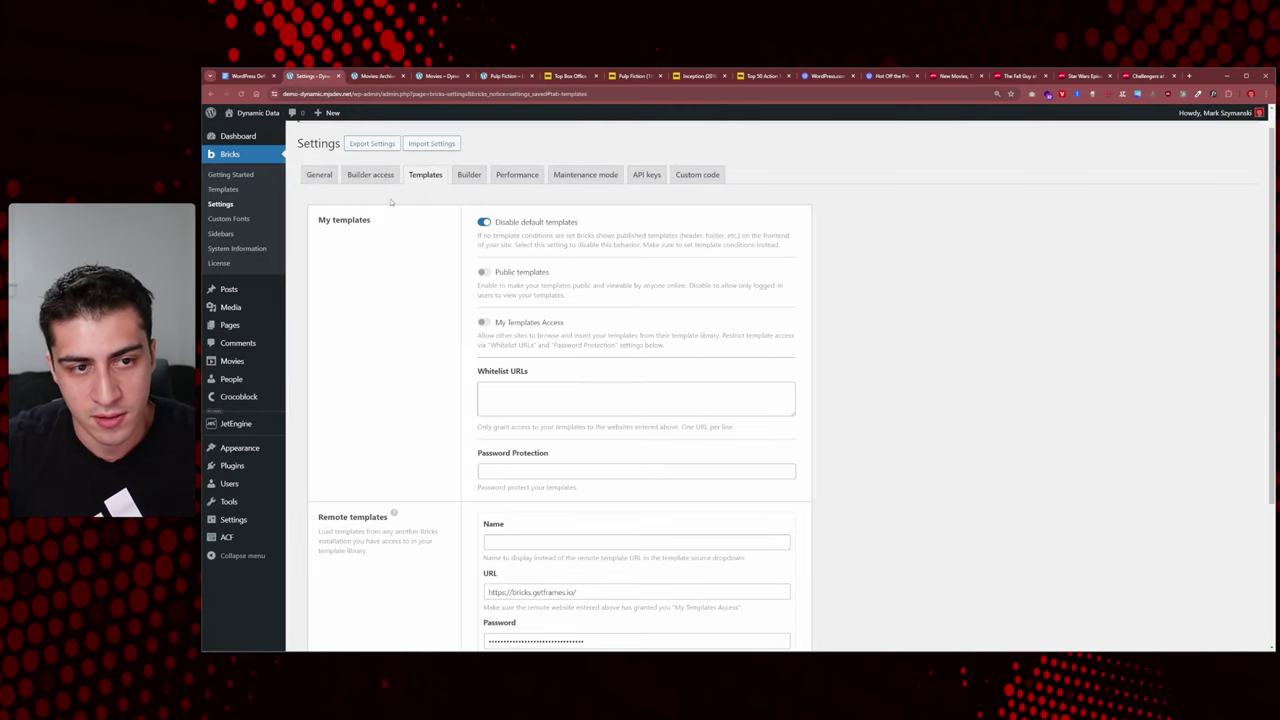
left_click(238, 189)
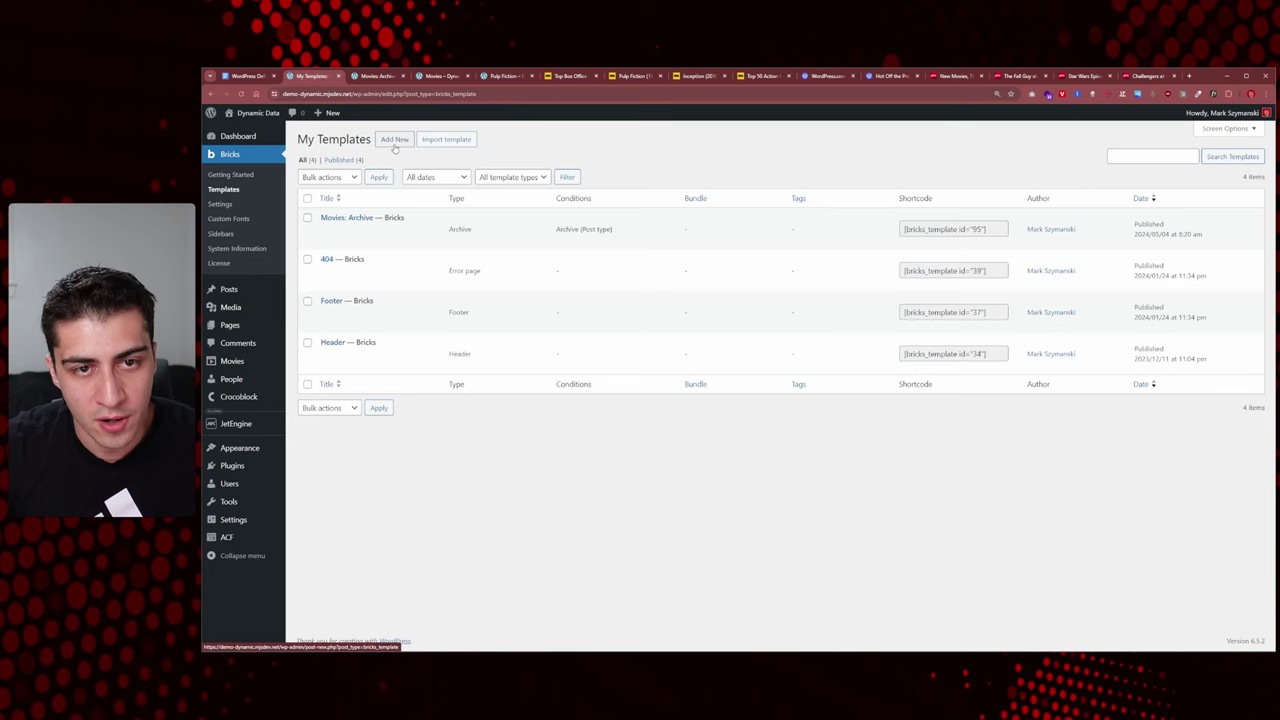
left_click(394, 140)
left_click(1180, 210)
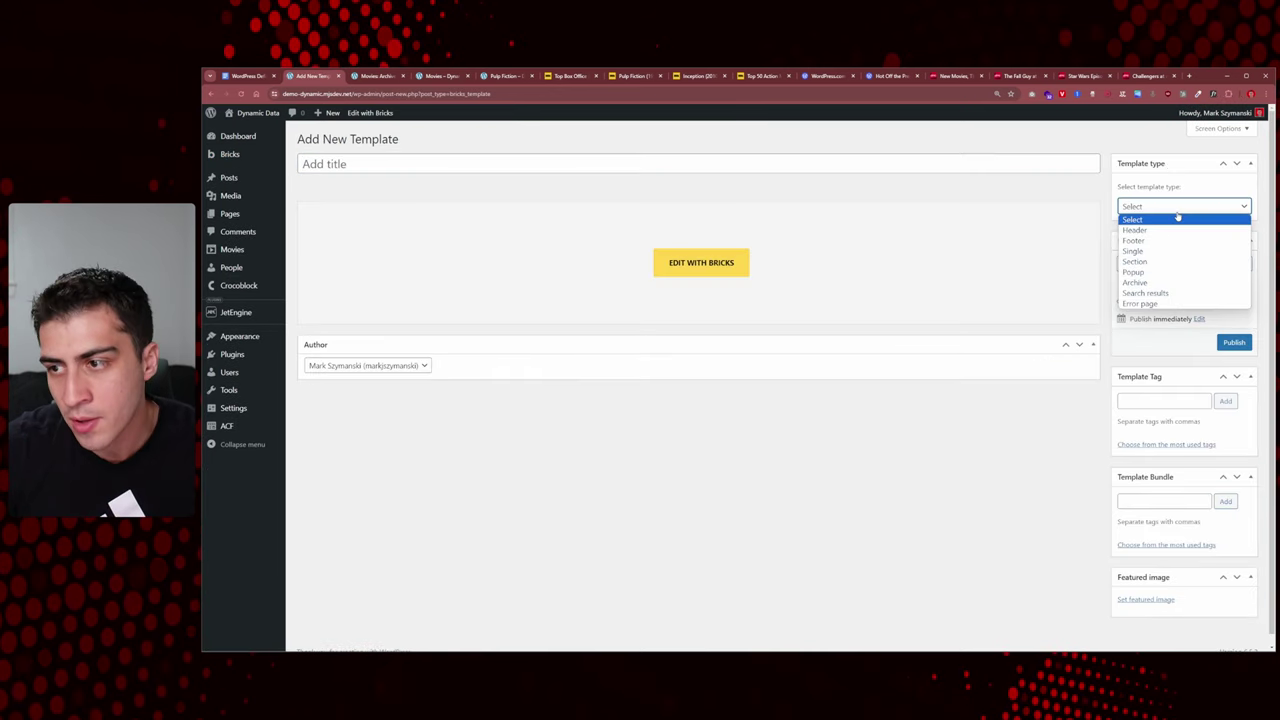
left_click(1147, 246)
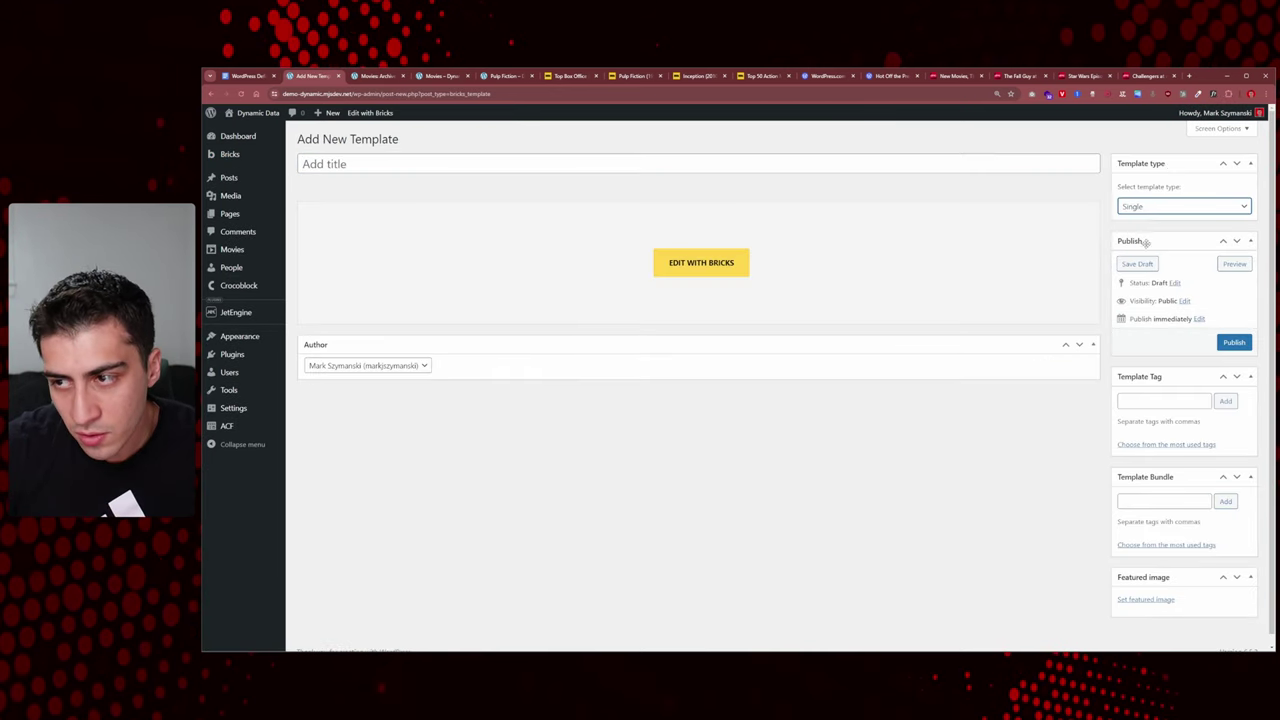
Step: Title the new template "Movies: Single" and publish it
left_click(494, 161)
type("Movi")
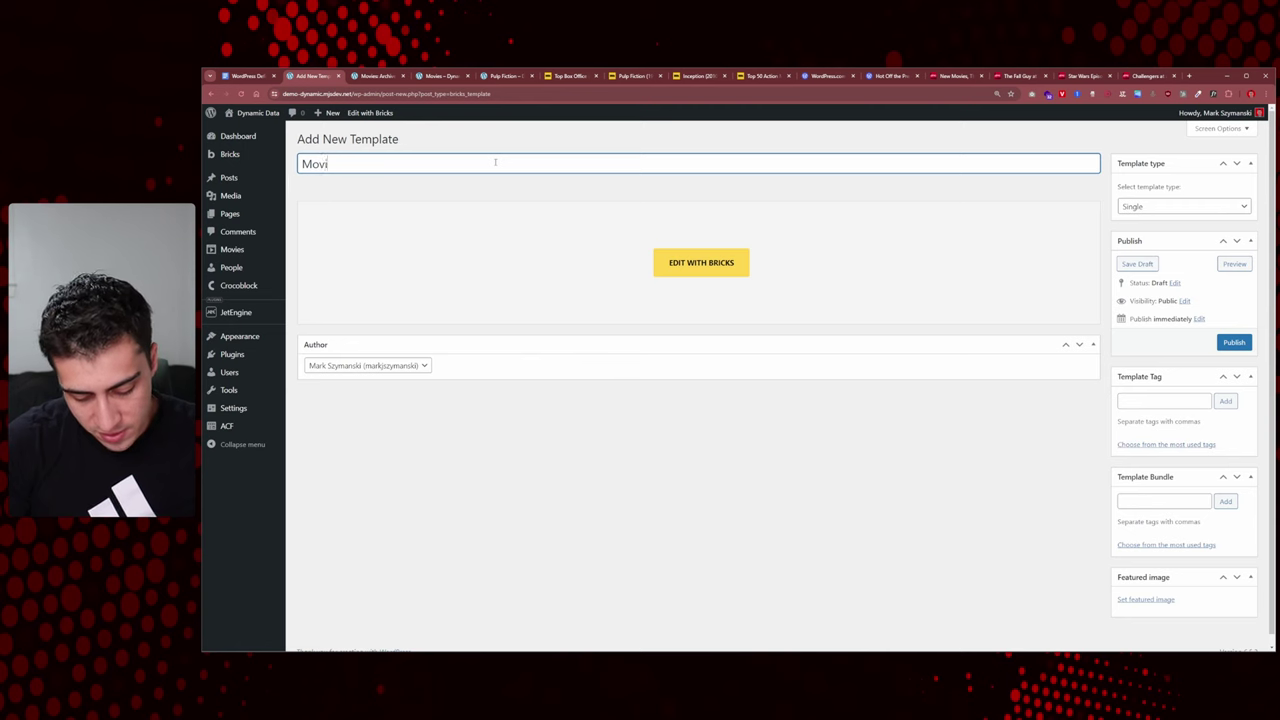
type("es: Single")
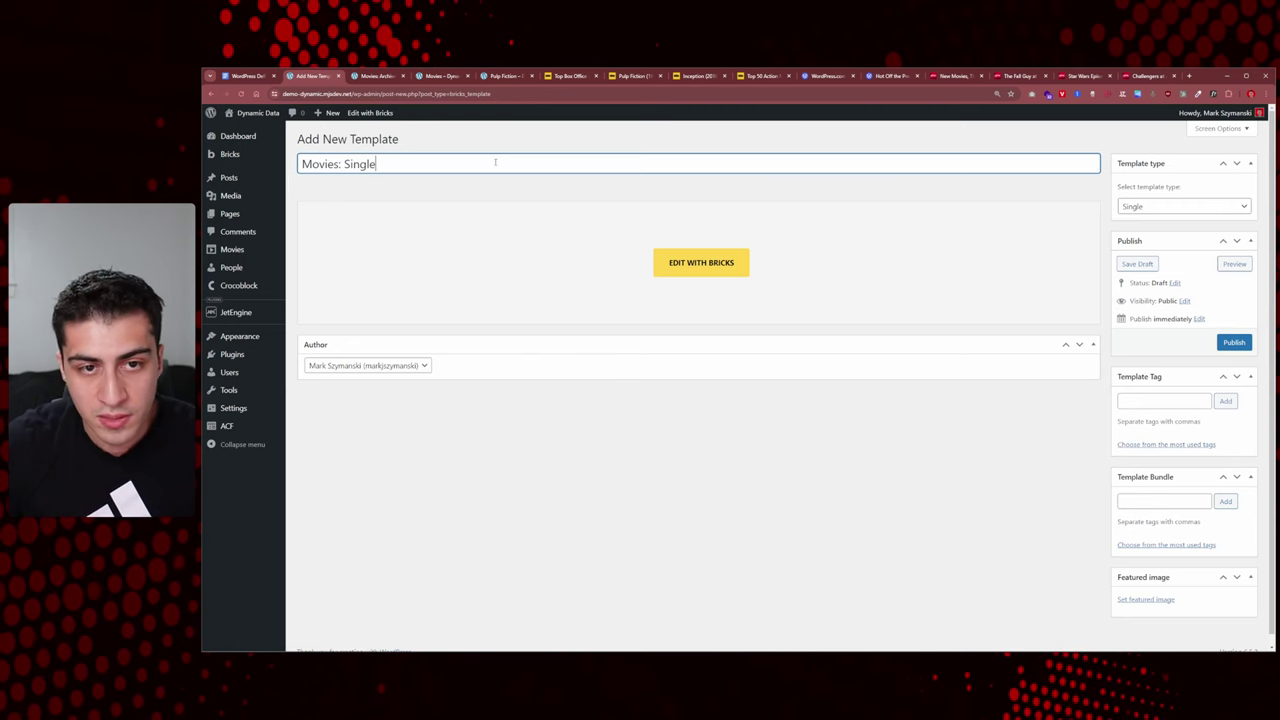
left_click(1233, 342)
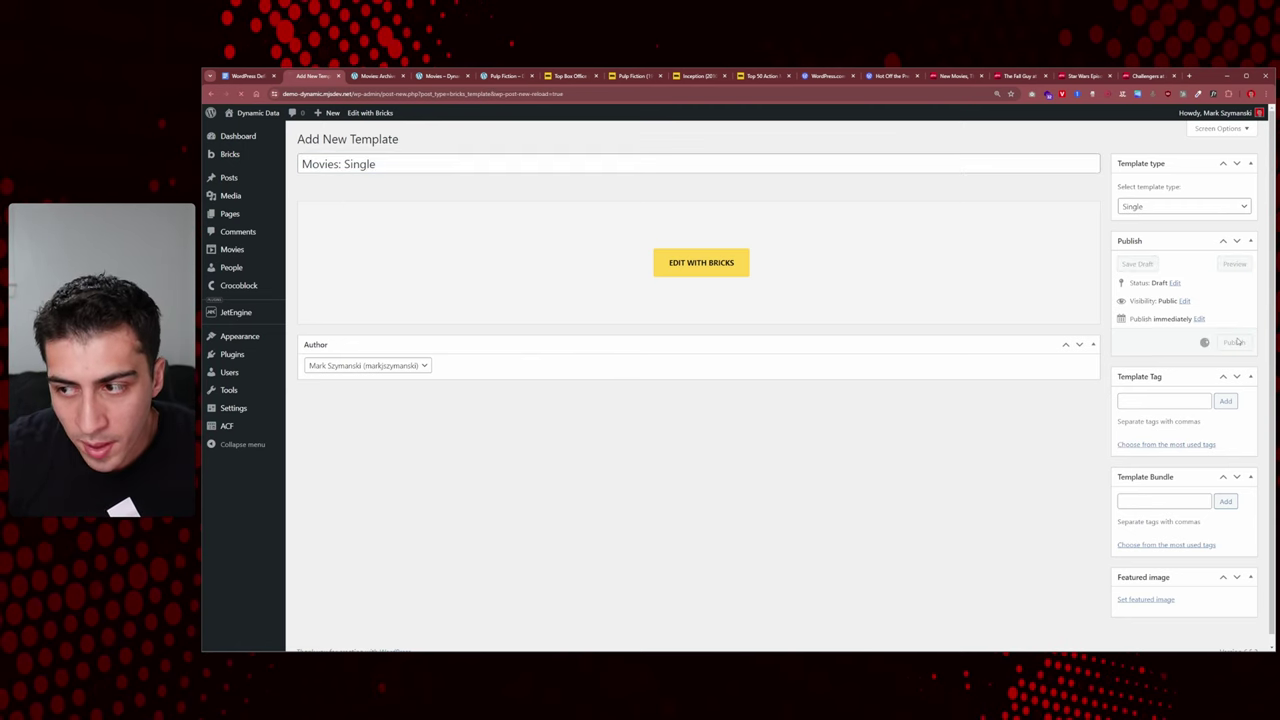
Step: Open the Movies: Single template in the Bricks builder and add a section to its empty canvas
left_click(701, 297)
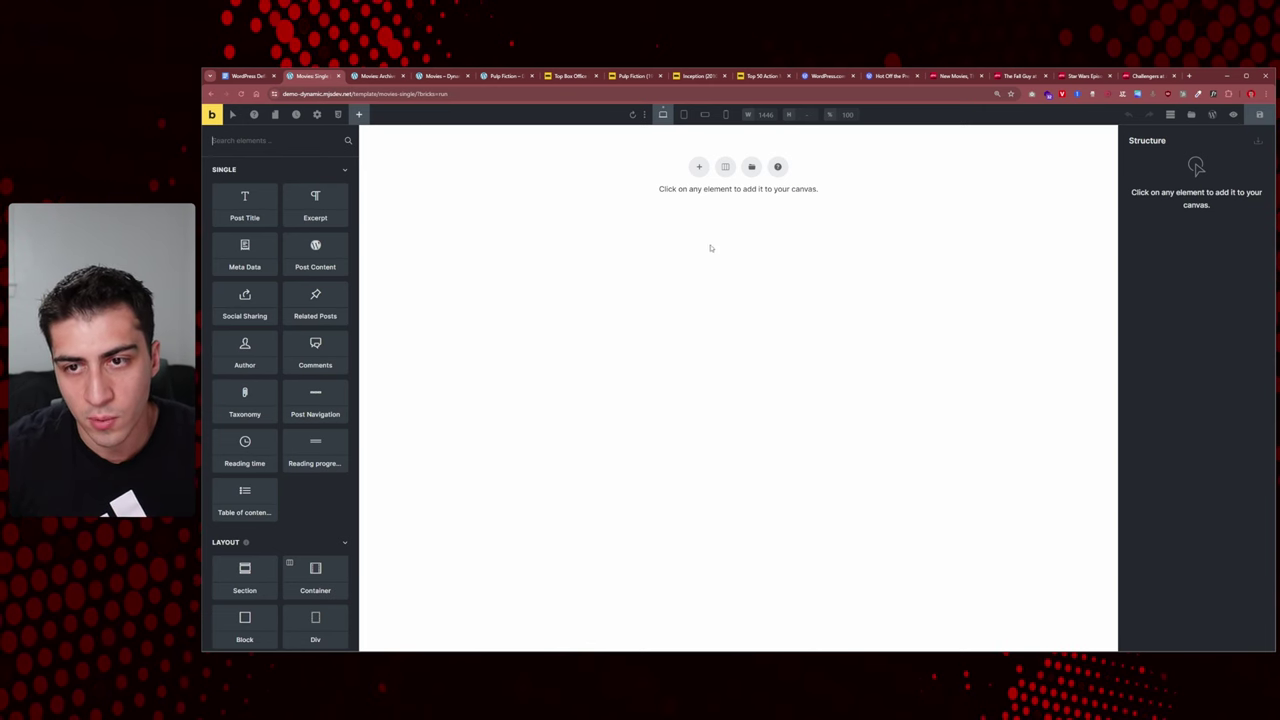
left_click(699, 167)
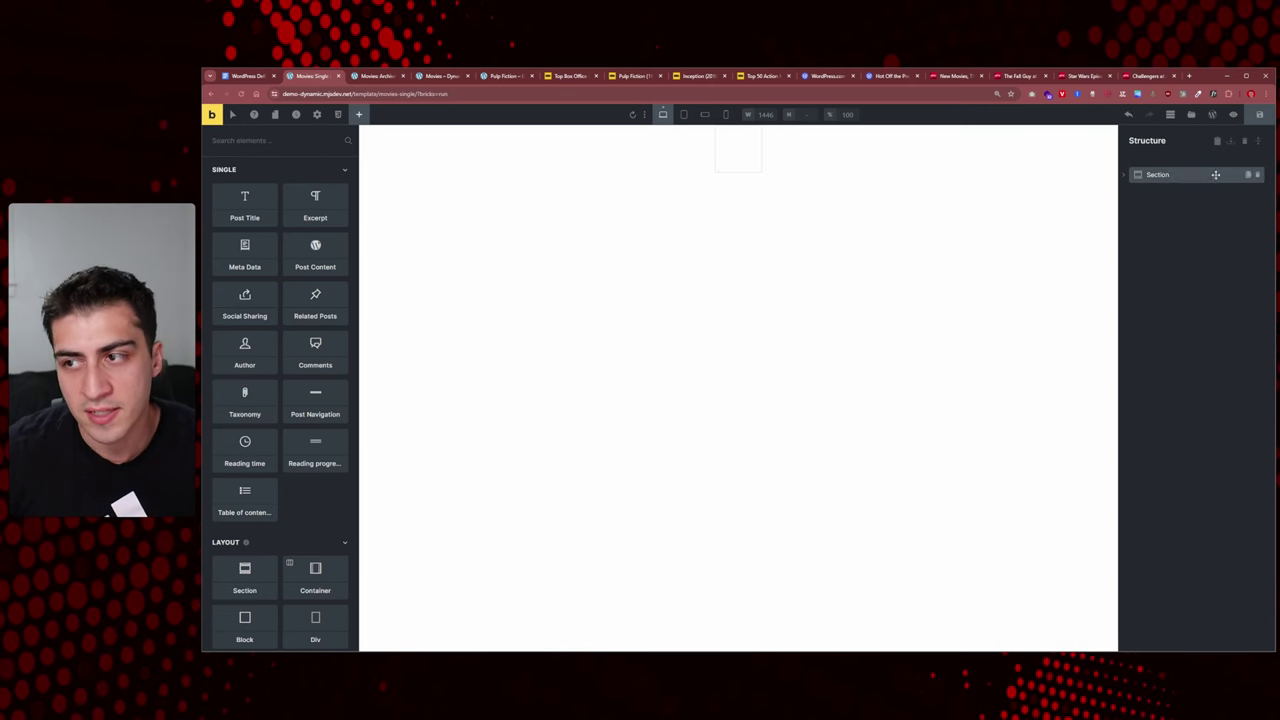
Step: Expand the template's structure tree and compare the layouts of the IMDb pages for Pulp Fiction and Inception
left_click(1258, 142)
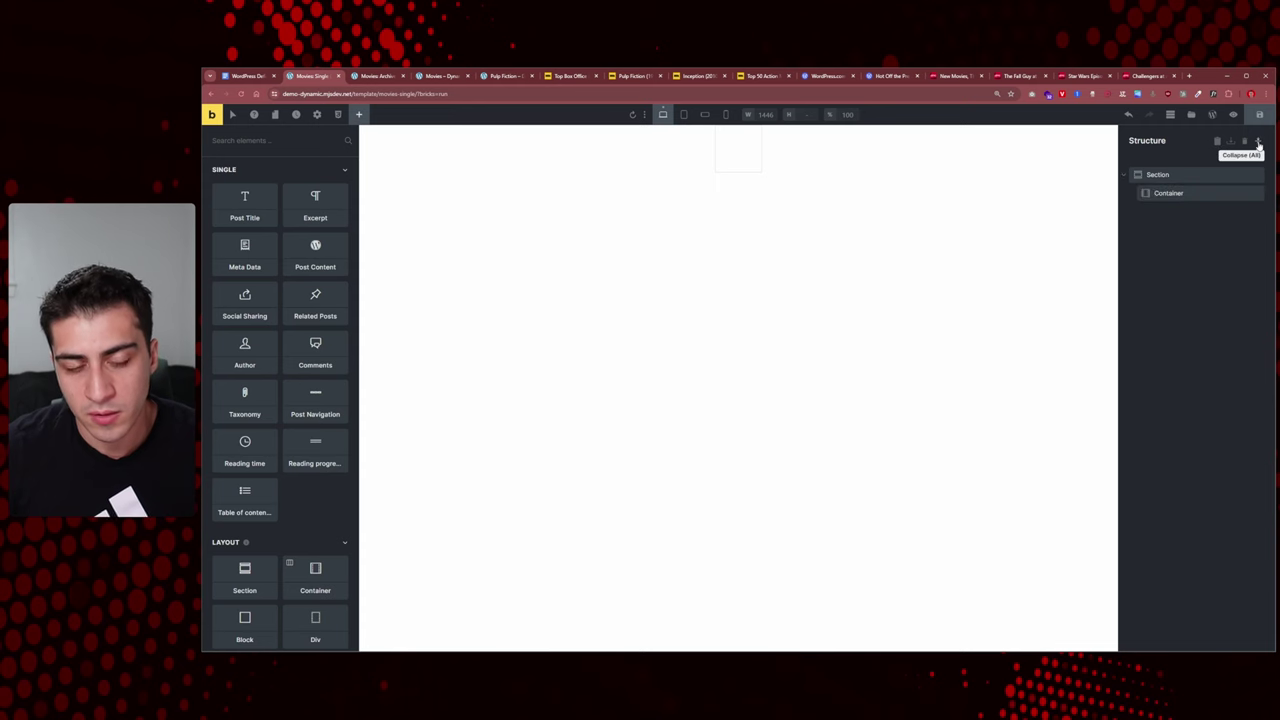
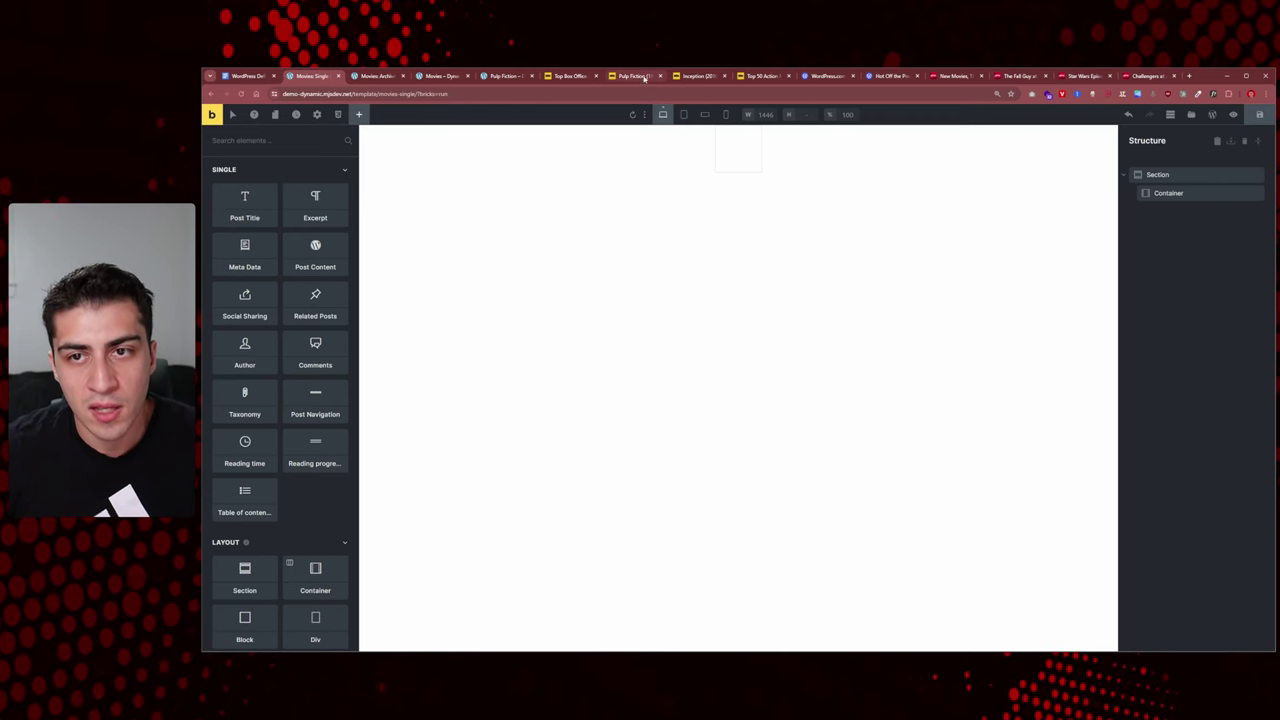
left_click(697, 76)
left_click(640, 78)
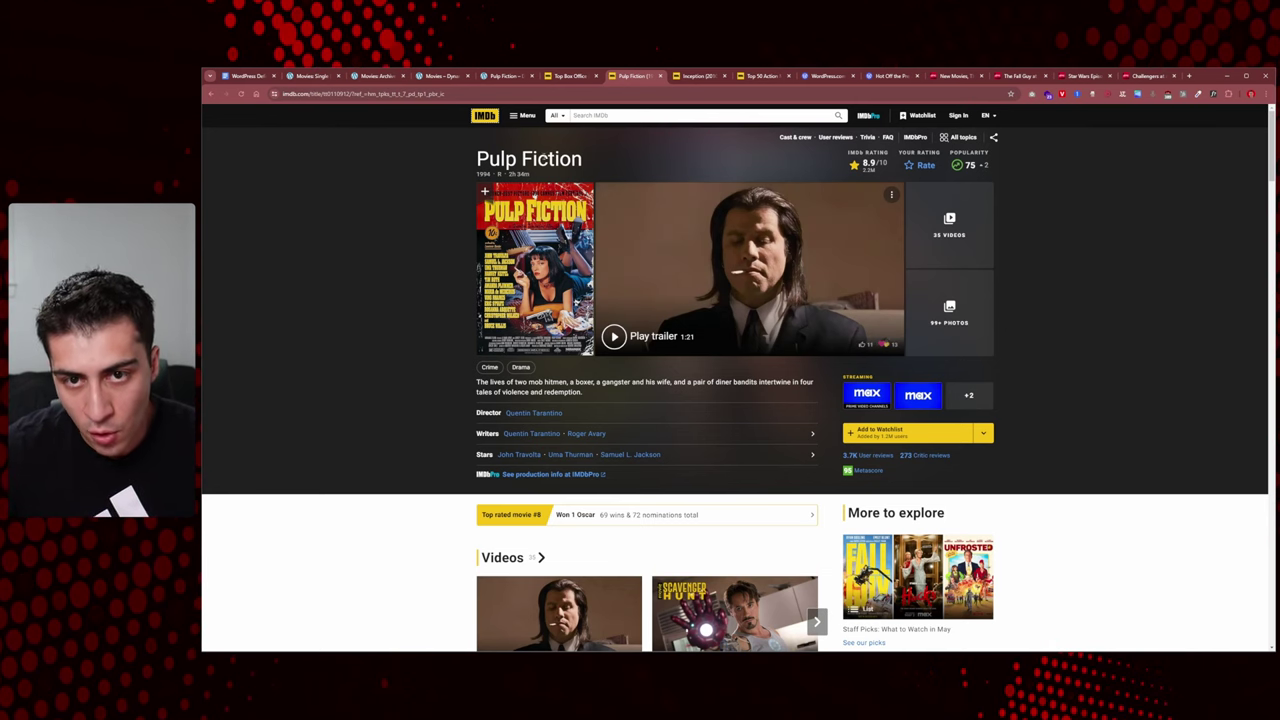
left_click(698, 77)
left_click(645, 80)
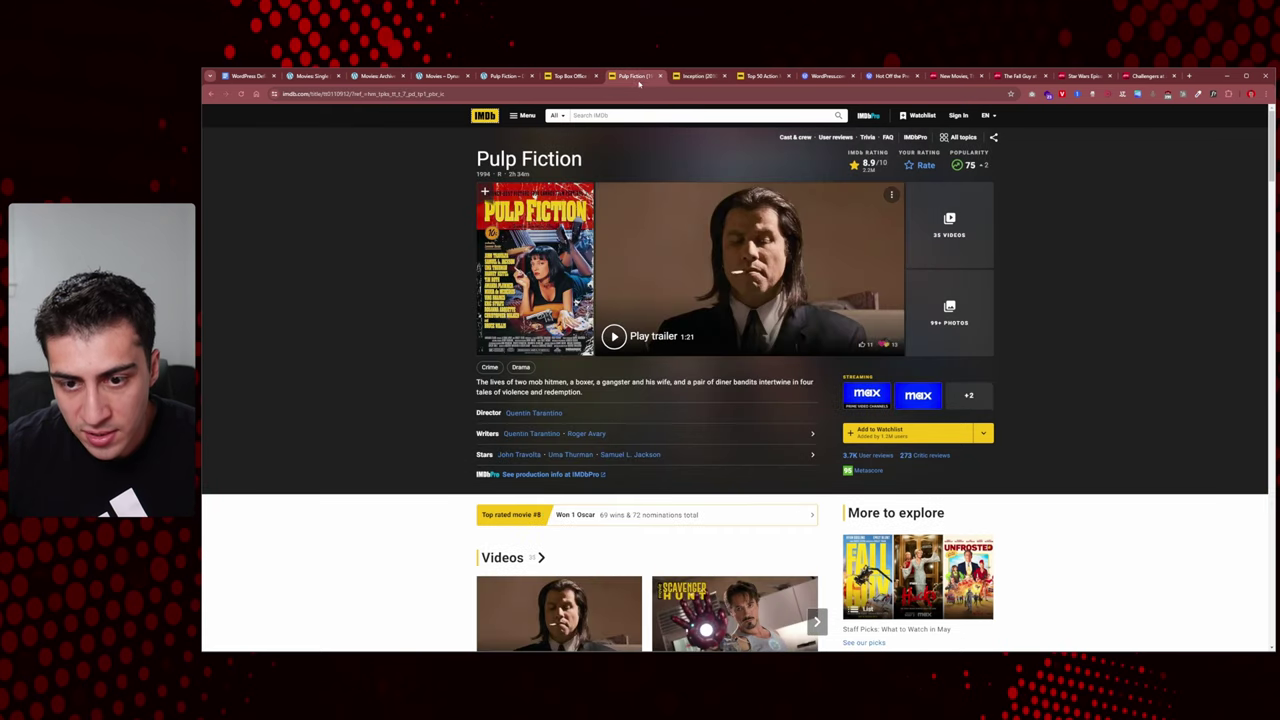
left_click(690, 77)
left_click(643, 80)
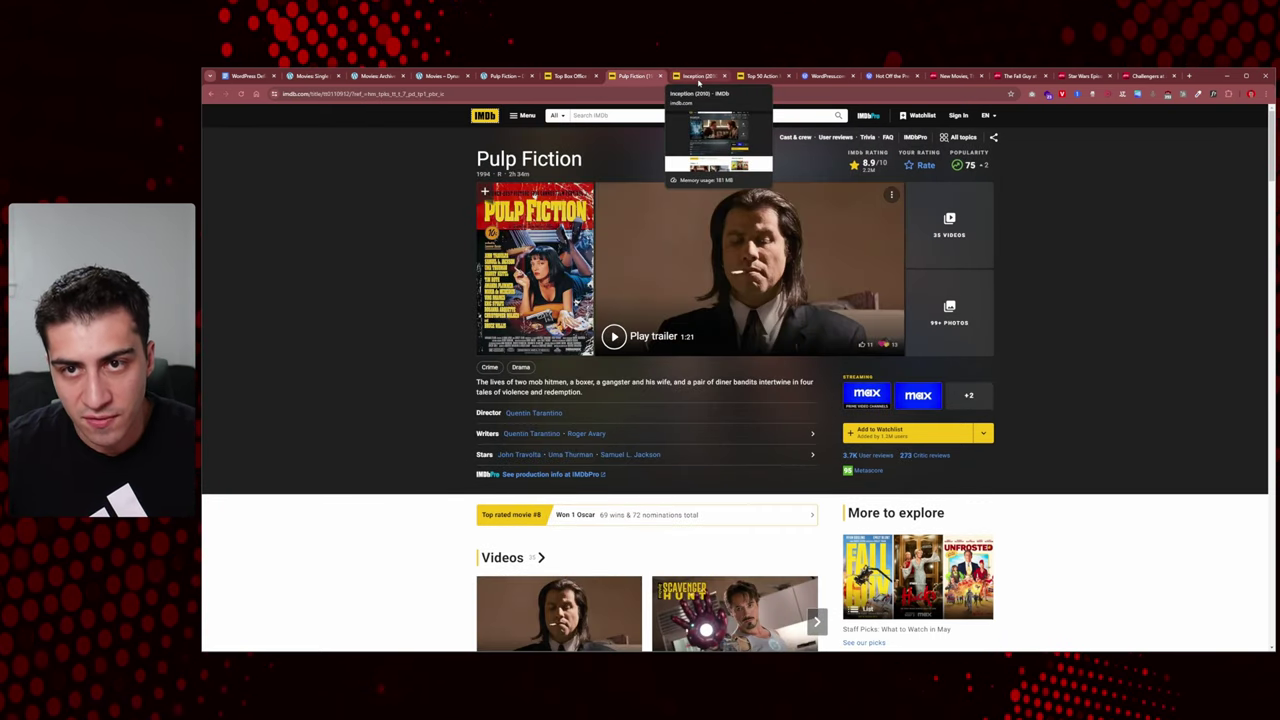
left_click(698, 80)
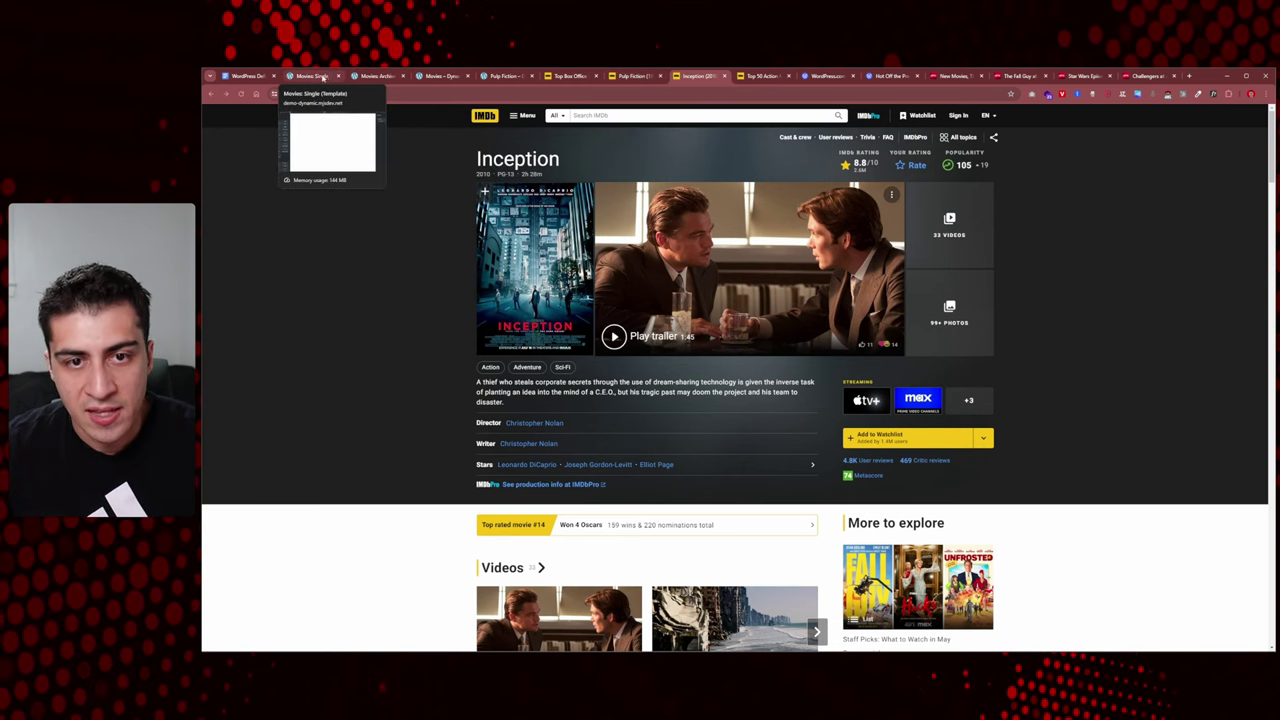
left_click(320, 77)
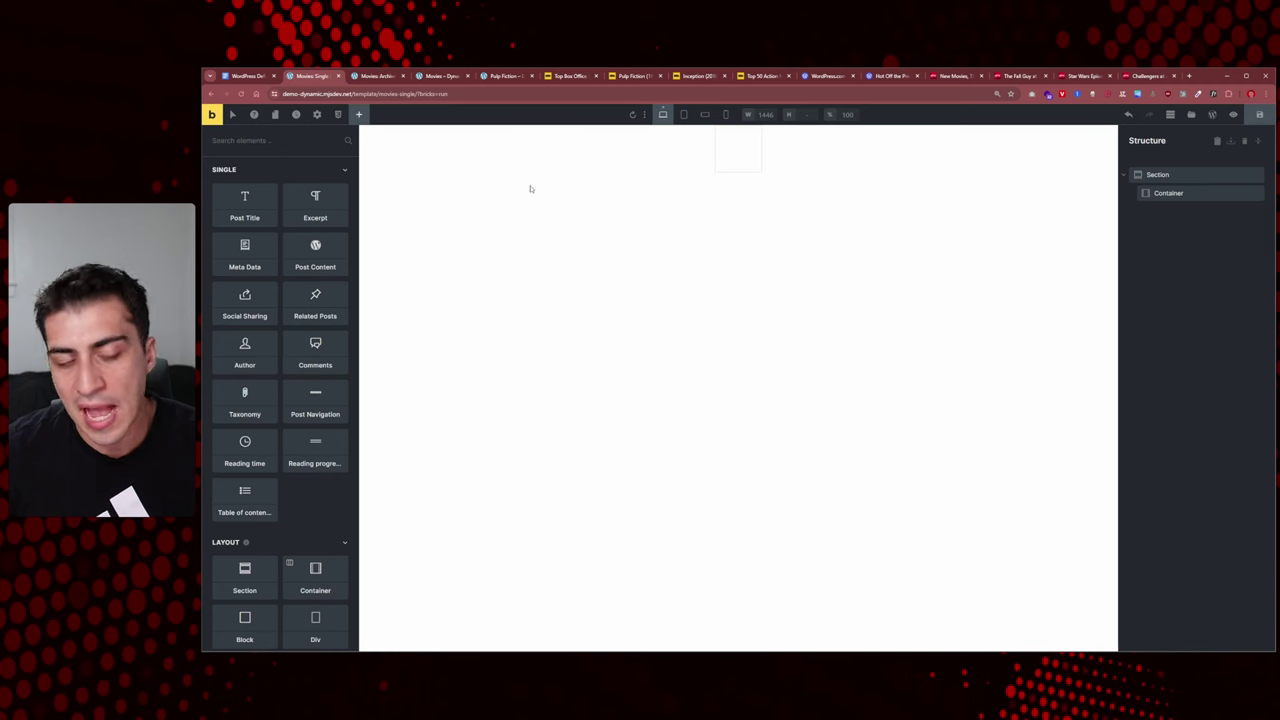
Step: Add a Post Title element, nest it inside the section's container, and check its available style options
left_click(240, 226)
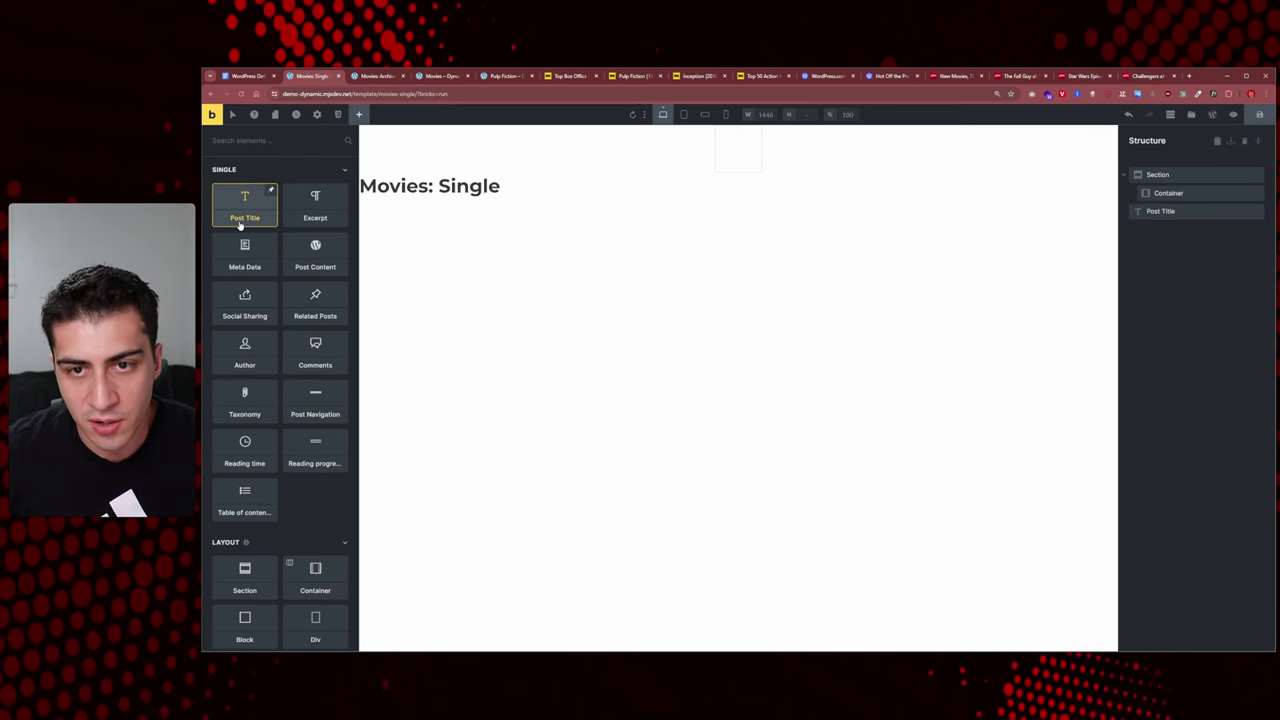
left_click_drag(443, 205, 745, 150)
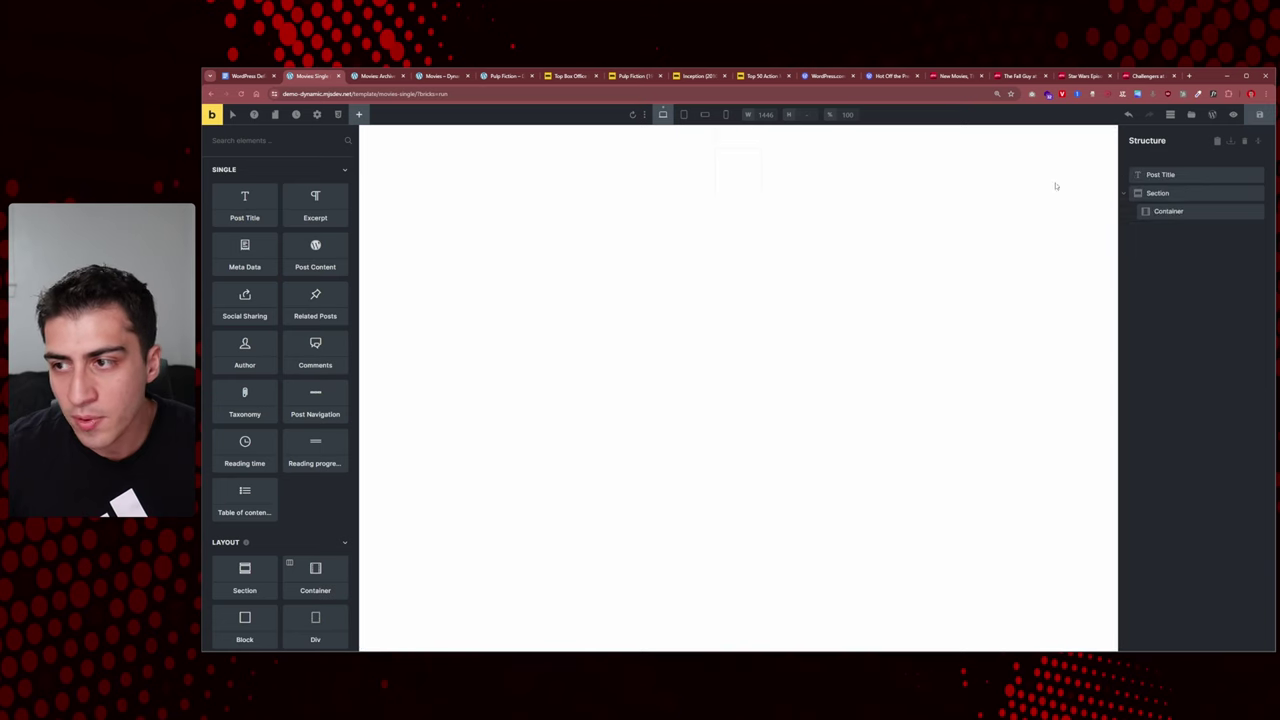
left_click_drag(1165, 176, 1197, 222)
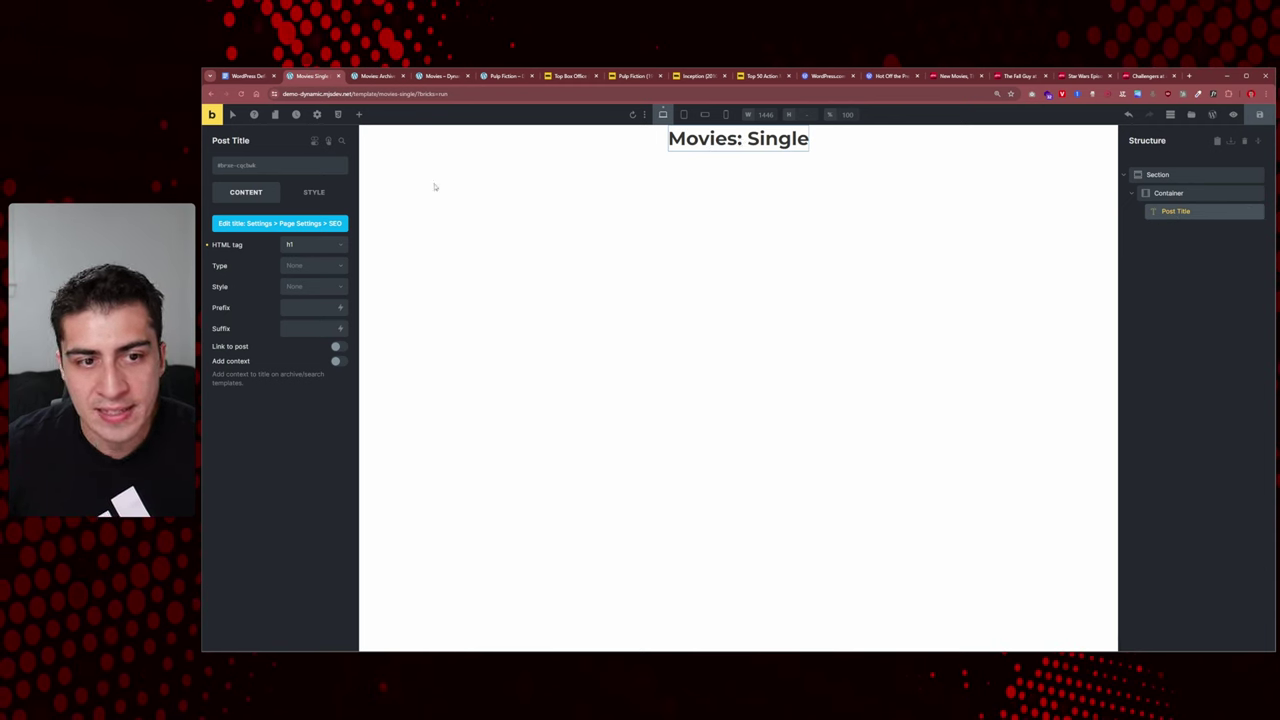
left_click(311, 288)
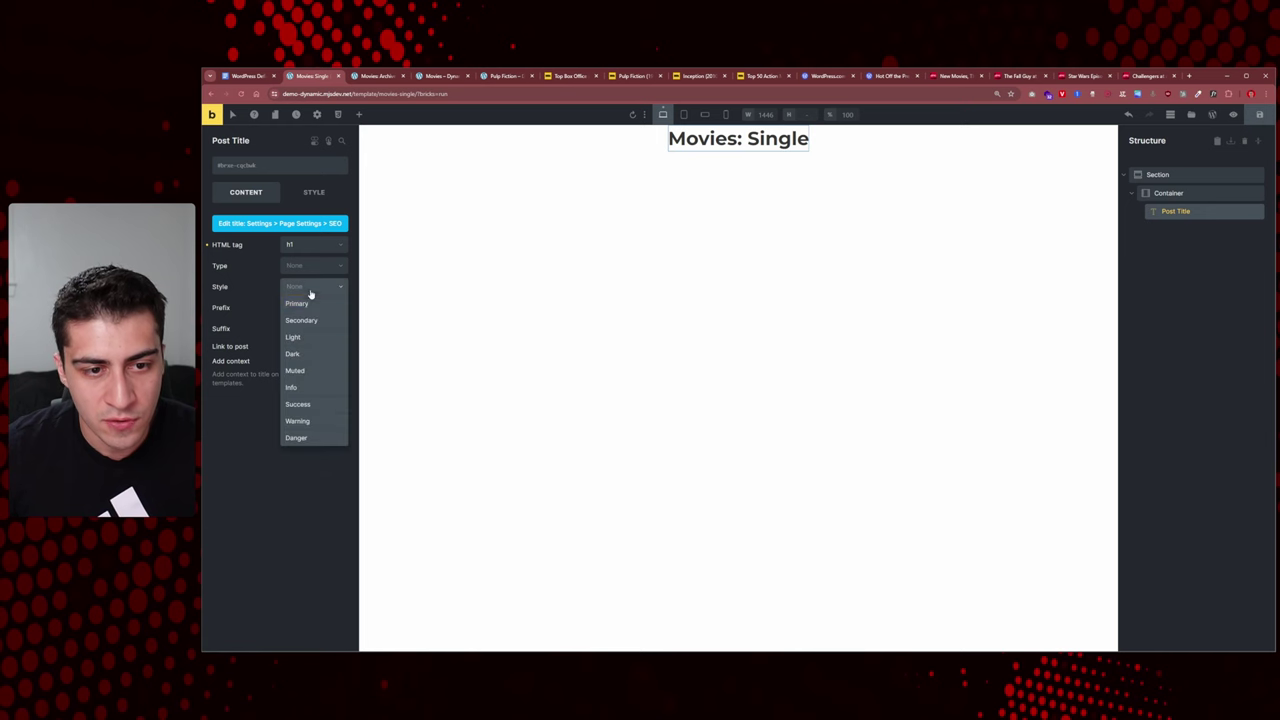
left_click(252, 289)
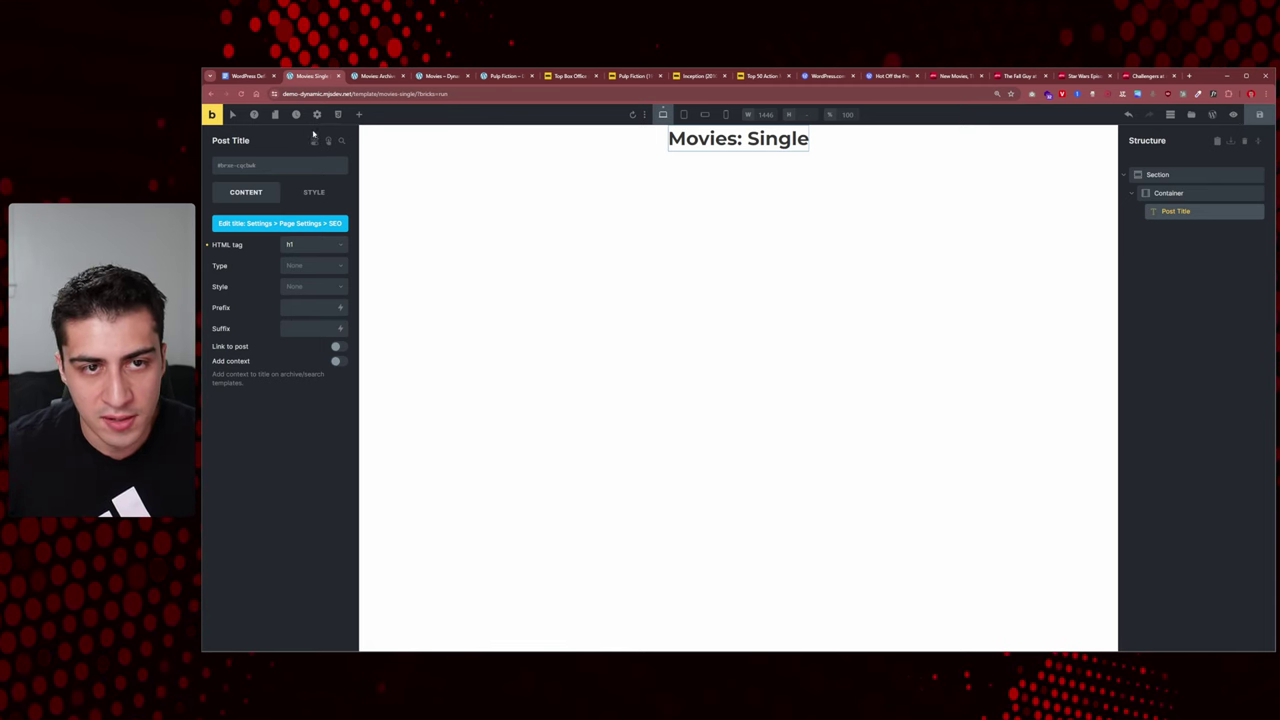
Step: Add a Heading element to the container and set its HTML tag to h1
left_click(358, 114)
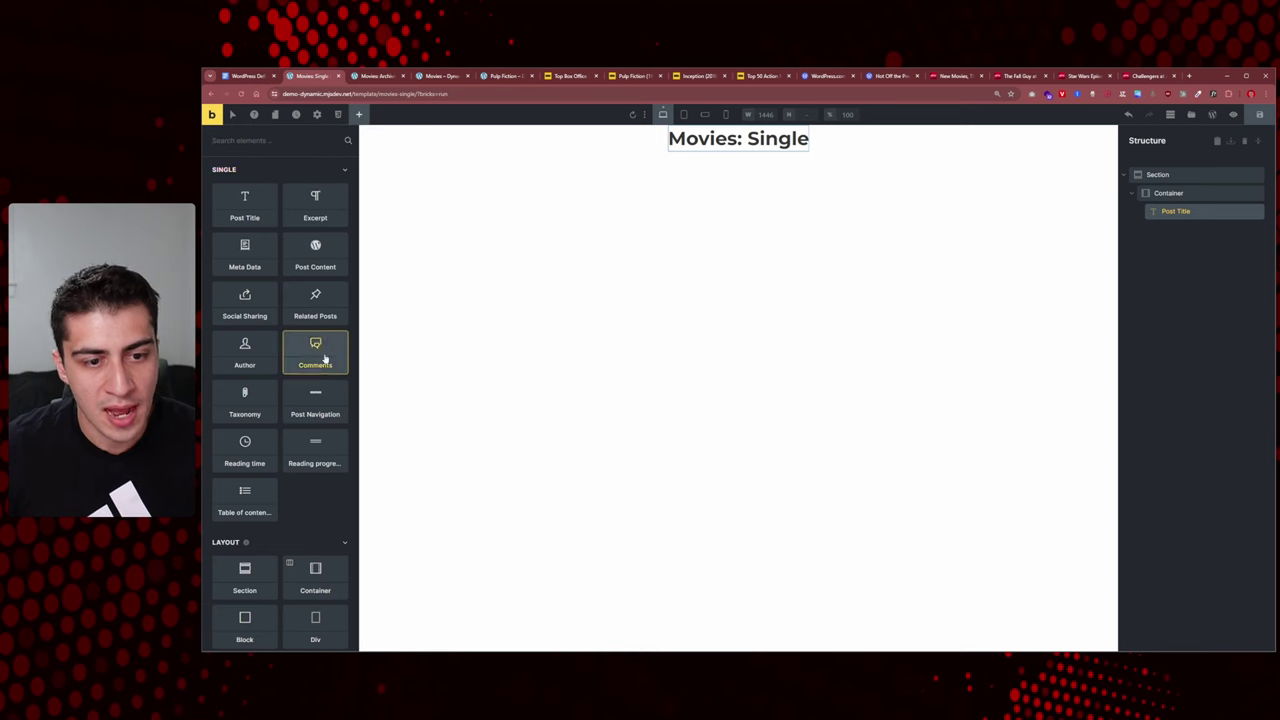
scroll(318, 380, "down", 5)
left_click(245, 535)
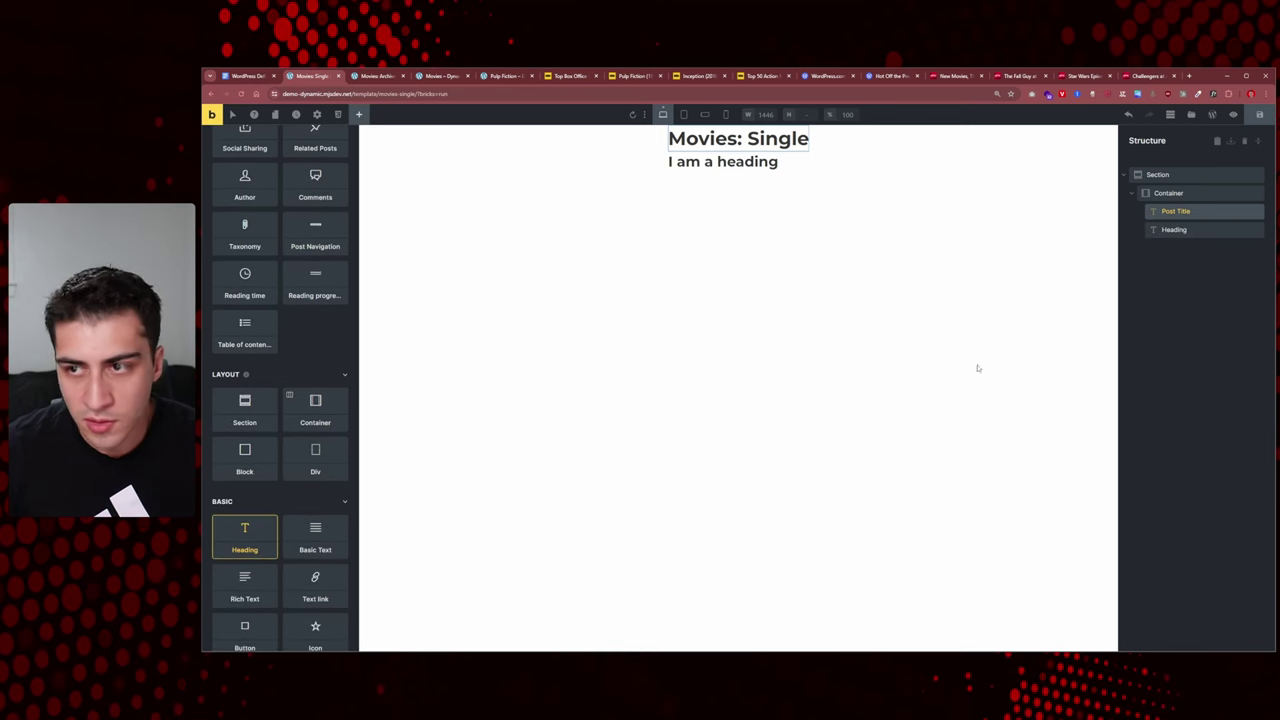
left_click(1174, 229)
left_click(300, 245)
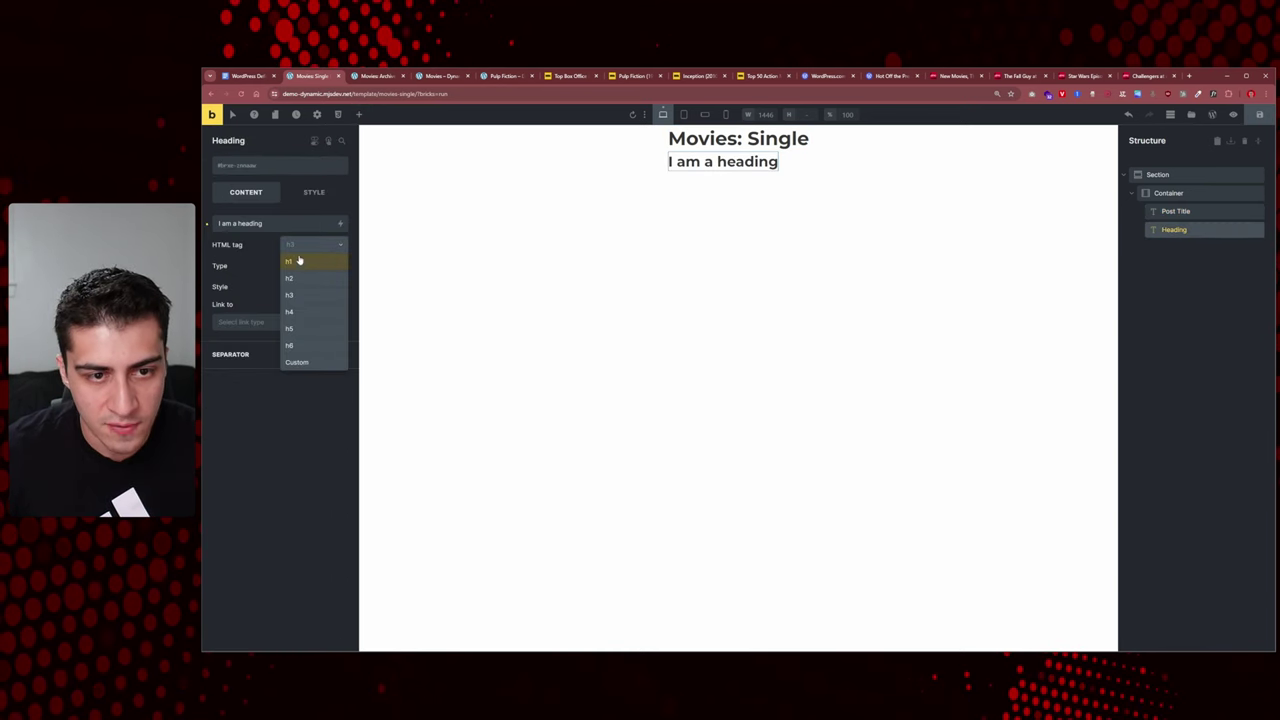
left_click(299, 261)
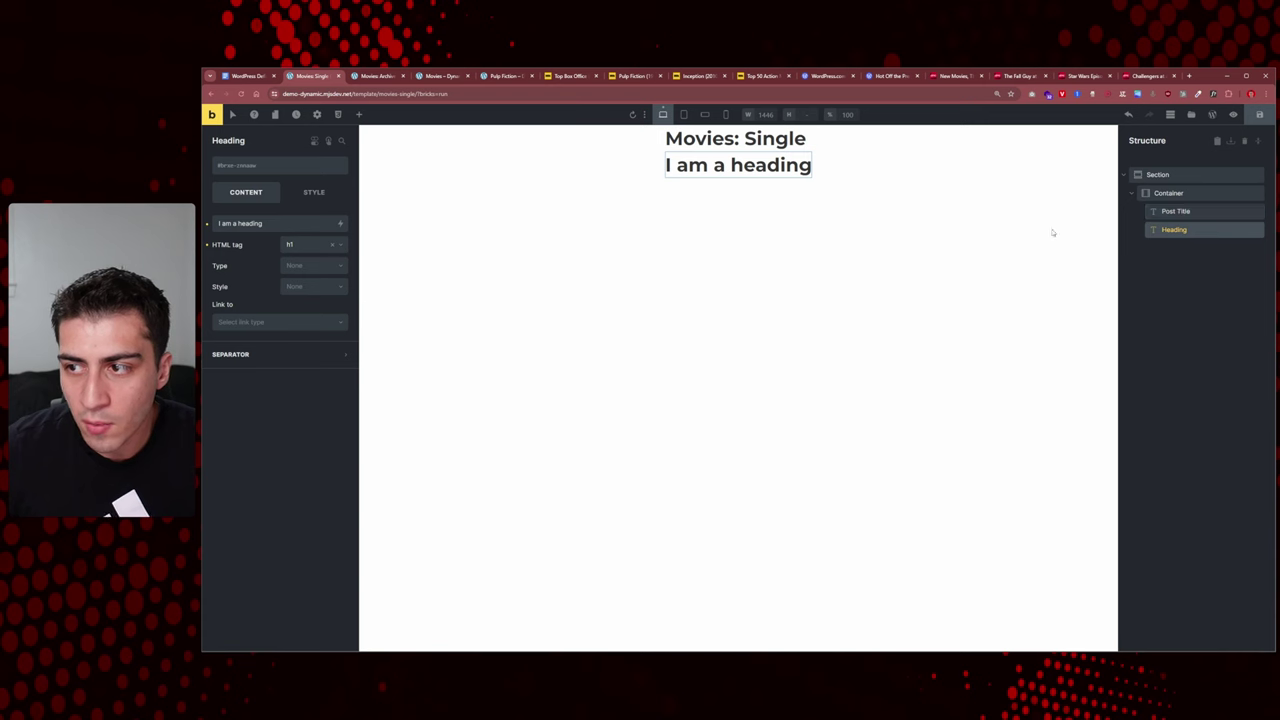
Step: Compare the Post Title and Heading elements, and delete the Post Title from the container
left_click(1176, 211)
left_click(1185, 228)
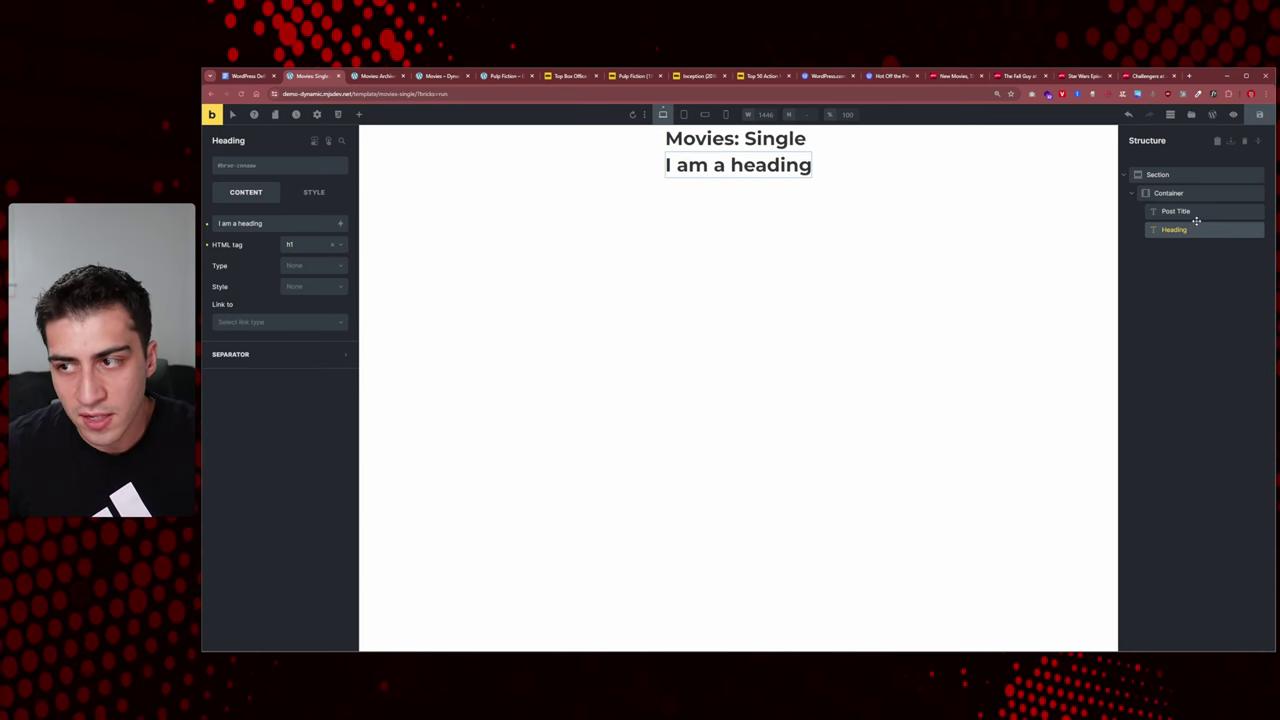
left_click(1196, 215)
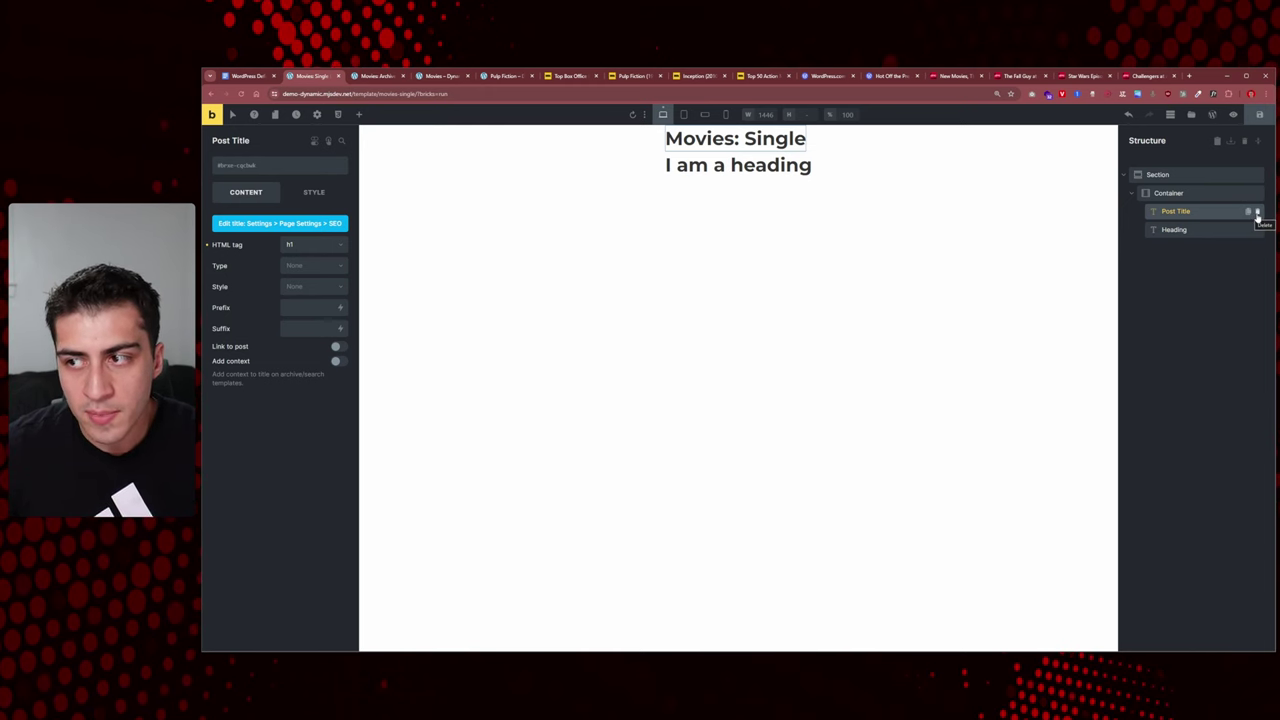
left_click(1257, 213)
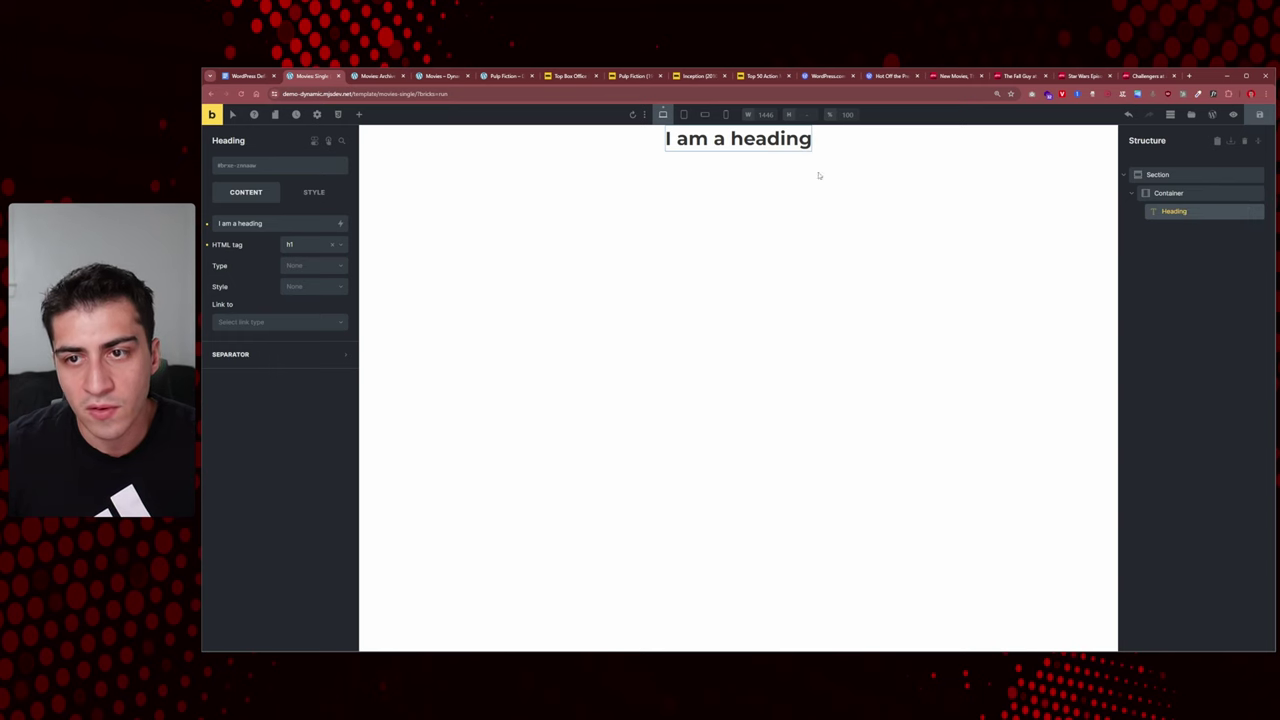
Step: Replace the heading's placeholder text with the Post title dynamic data tag
triple_click(287, 225)
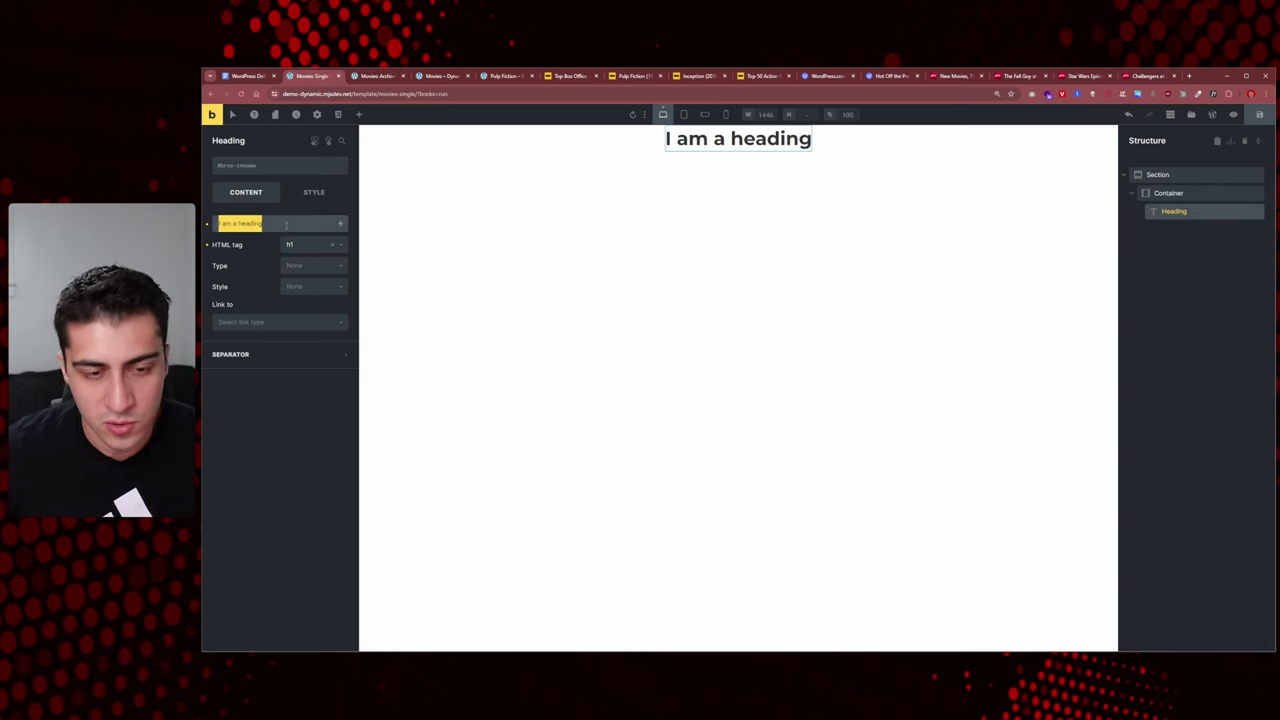
key("BackSpace")
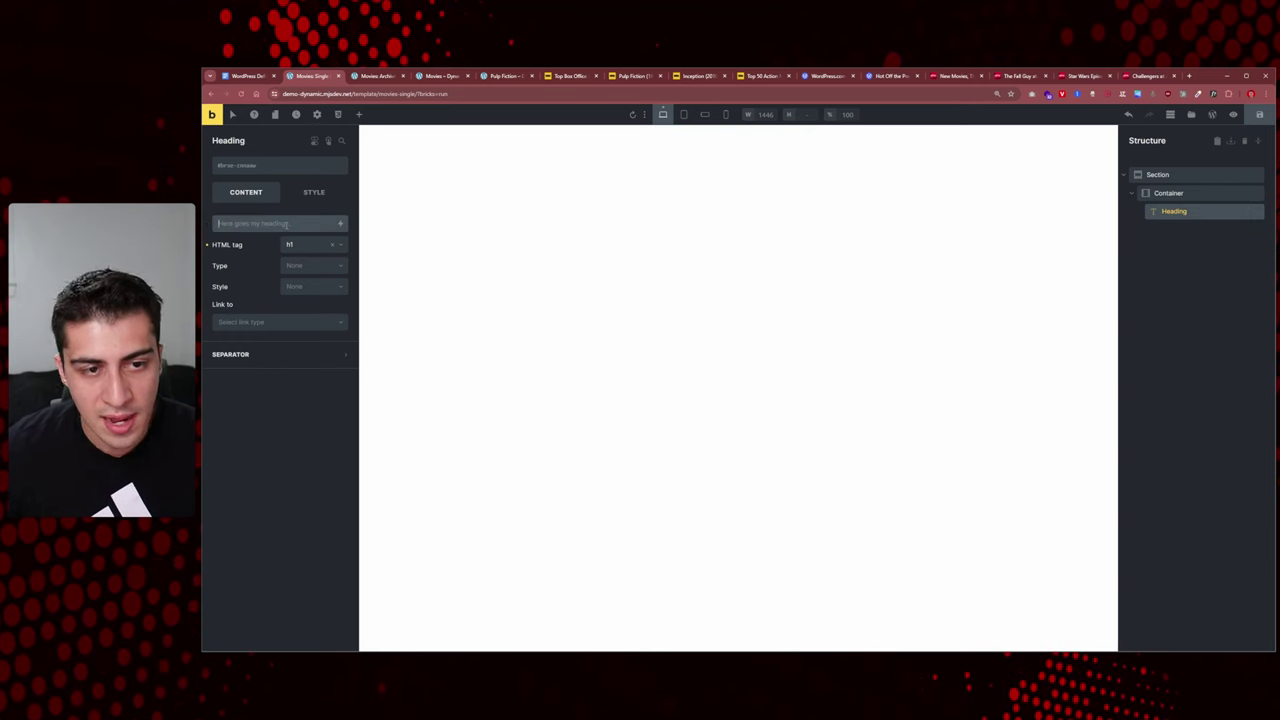
left_click(340, 226)
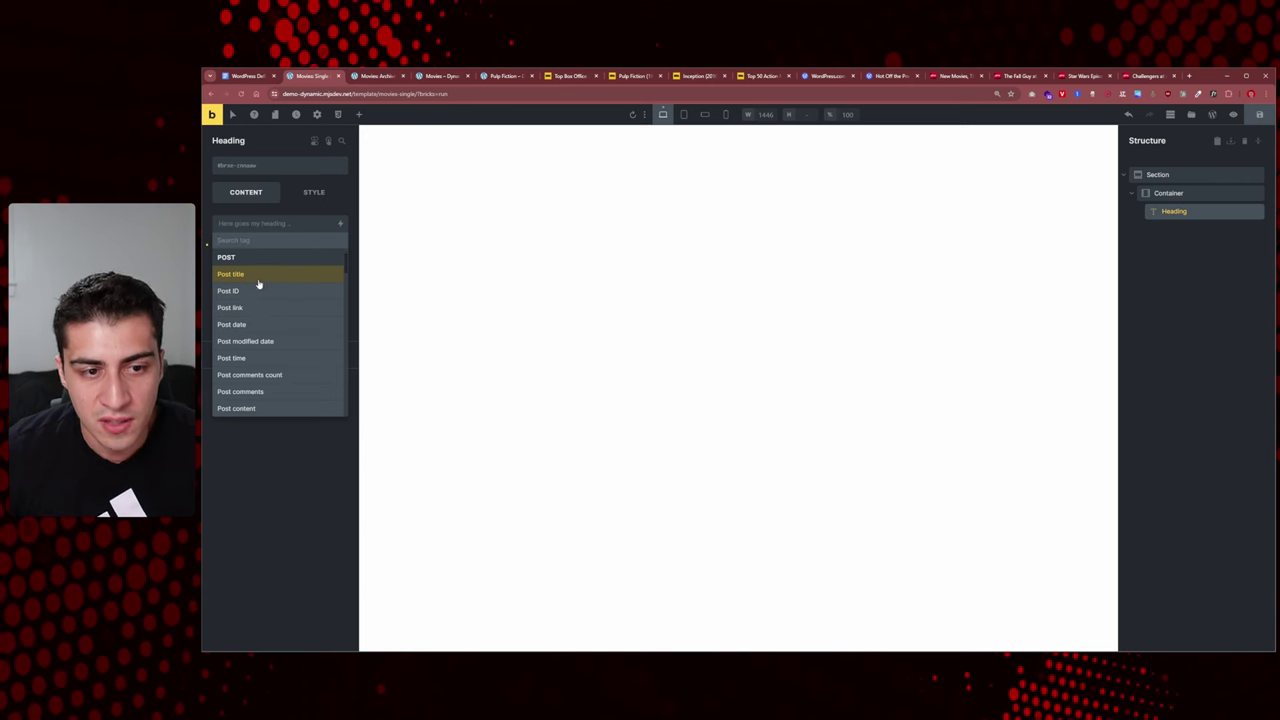
left_click(254, 277)
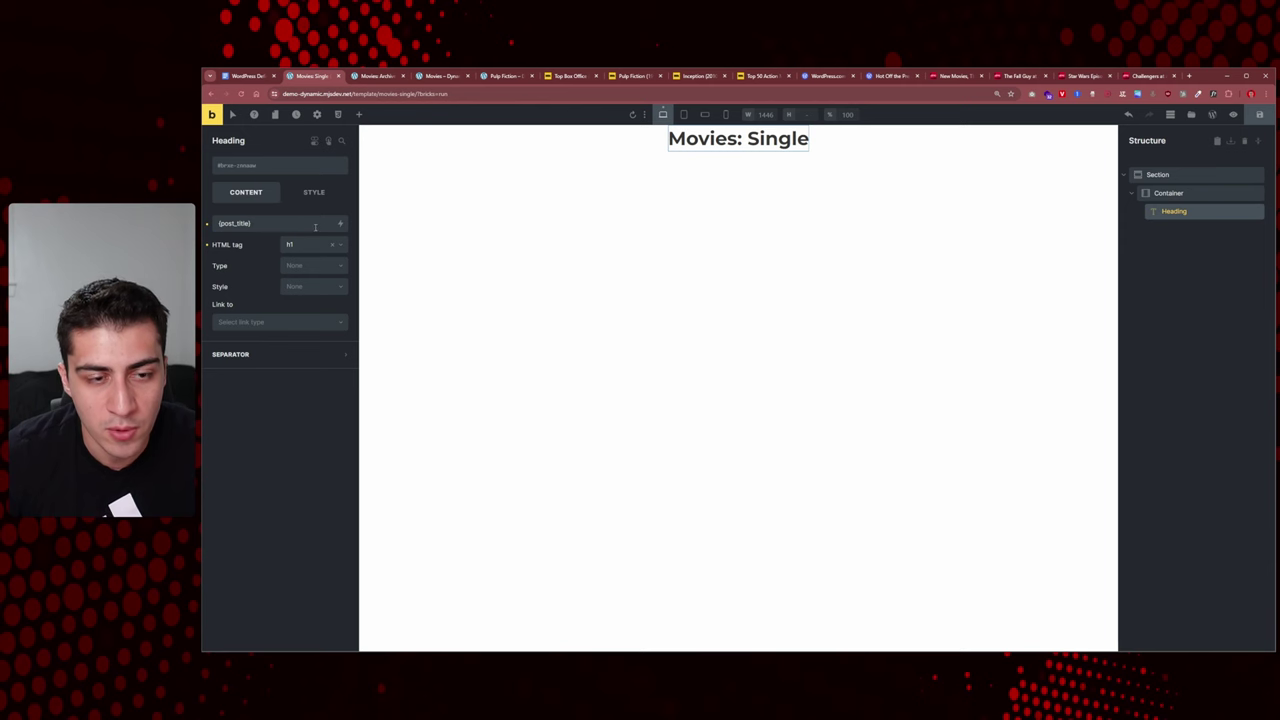
triple_click(315, 227)
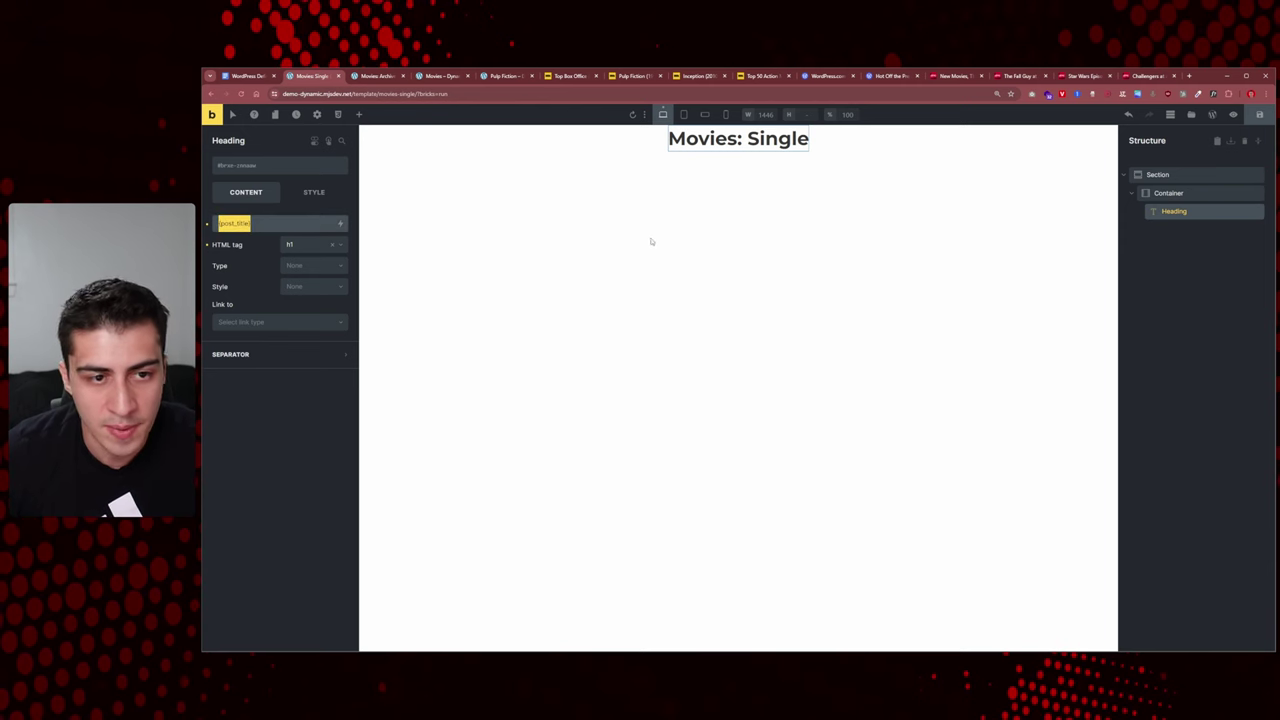
left_click(1240, 247)
left_click(1180, 211)
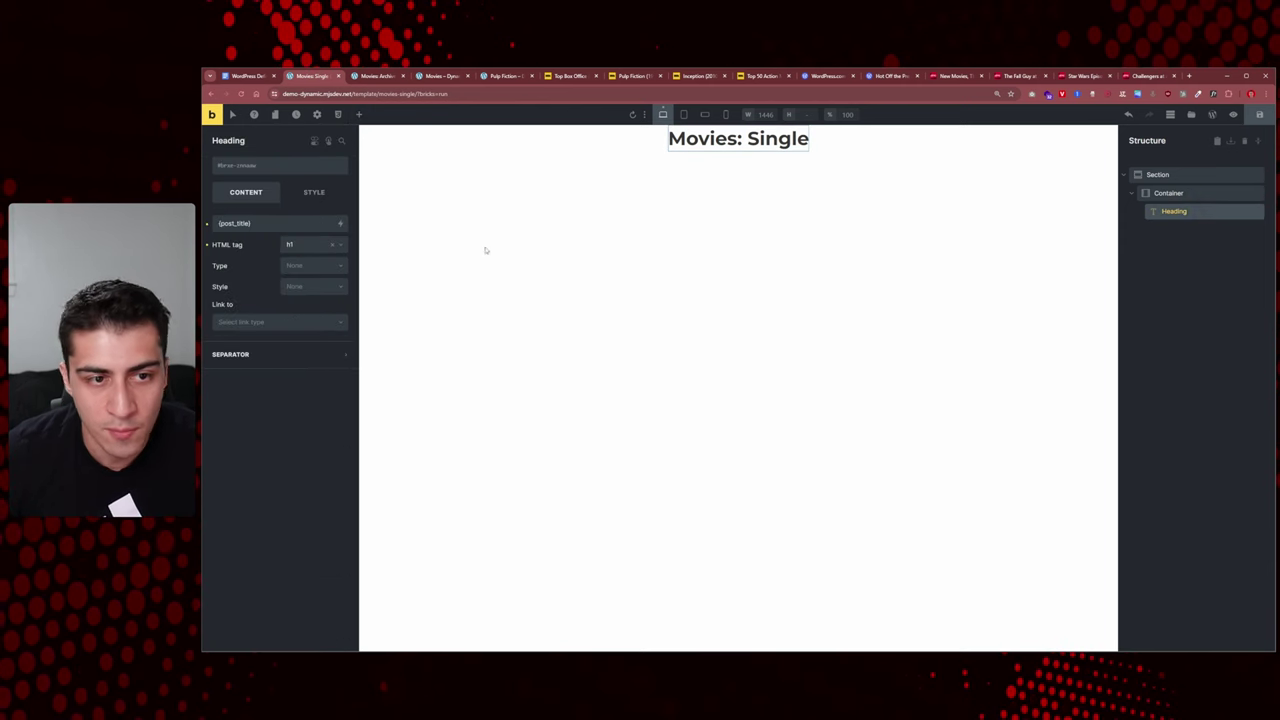
triple_click(291, 227)
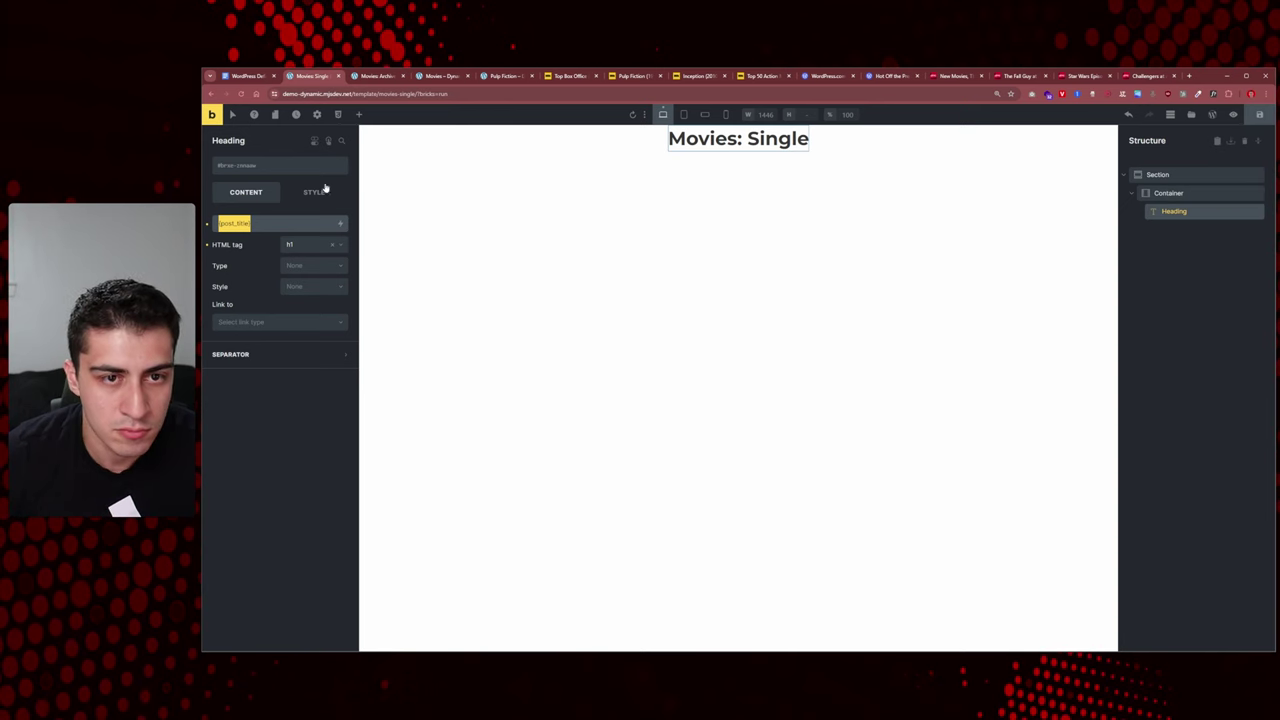
Step: Add a Basic Text element below the heading in the container
left_click(359, 115)
scroll(320, 400, "down", 4)
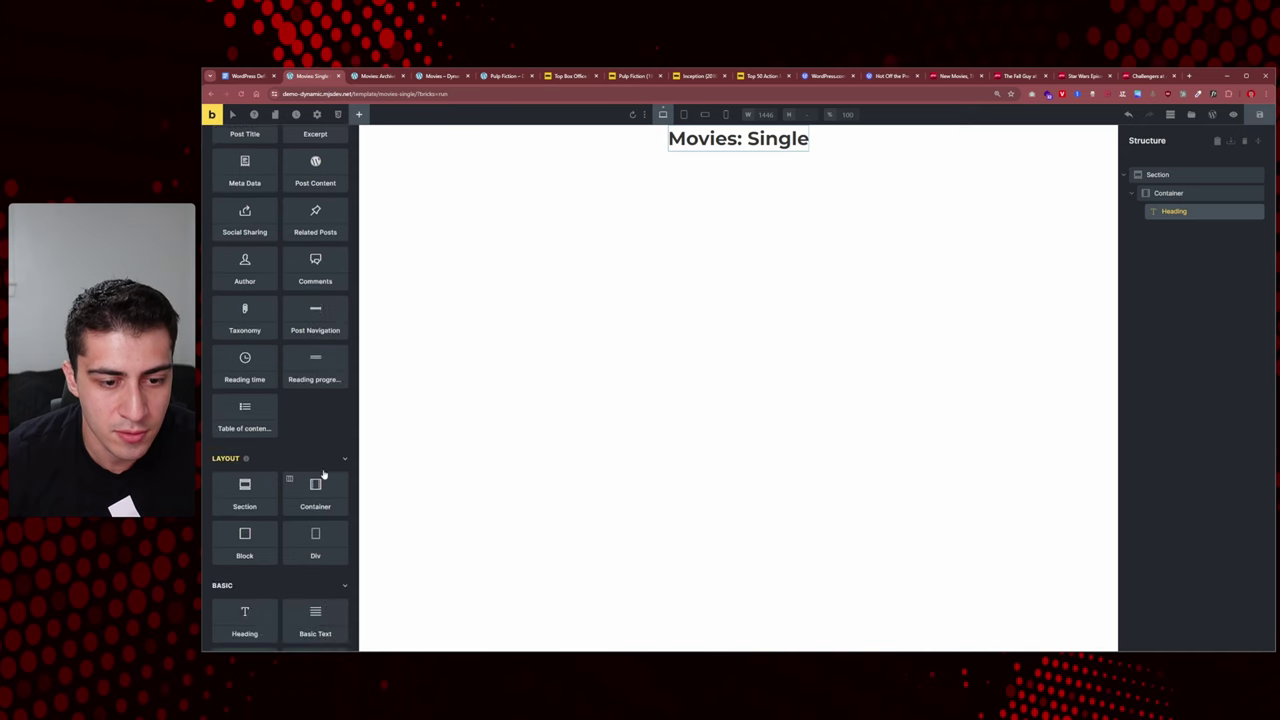
left_click(323, 487)
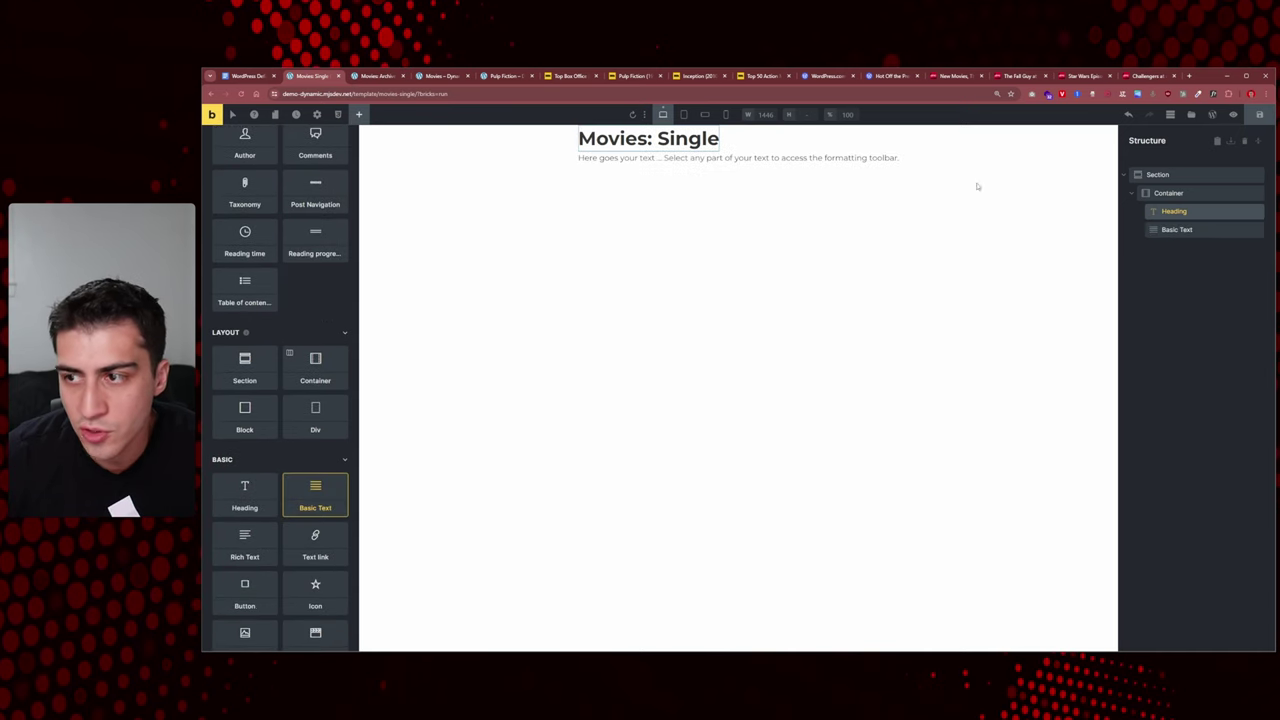
Step: Replace the Basic Text placeholder with the ACF Rating dynamic data tag and save the template
left_click(1182, 229)
triple_click(324, 237)
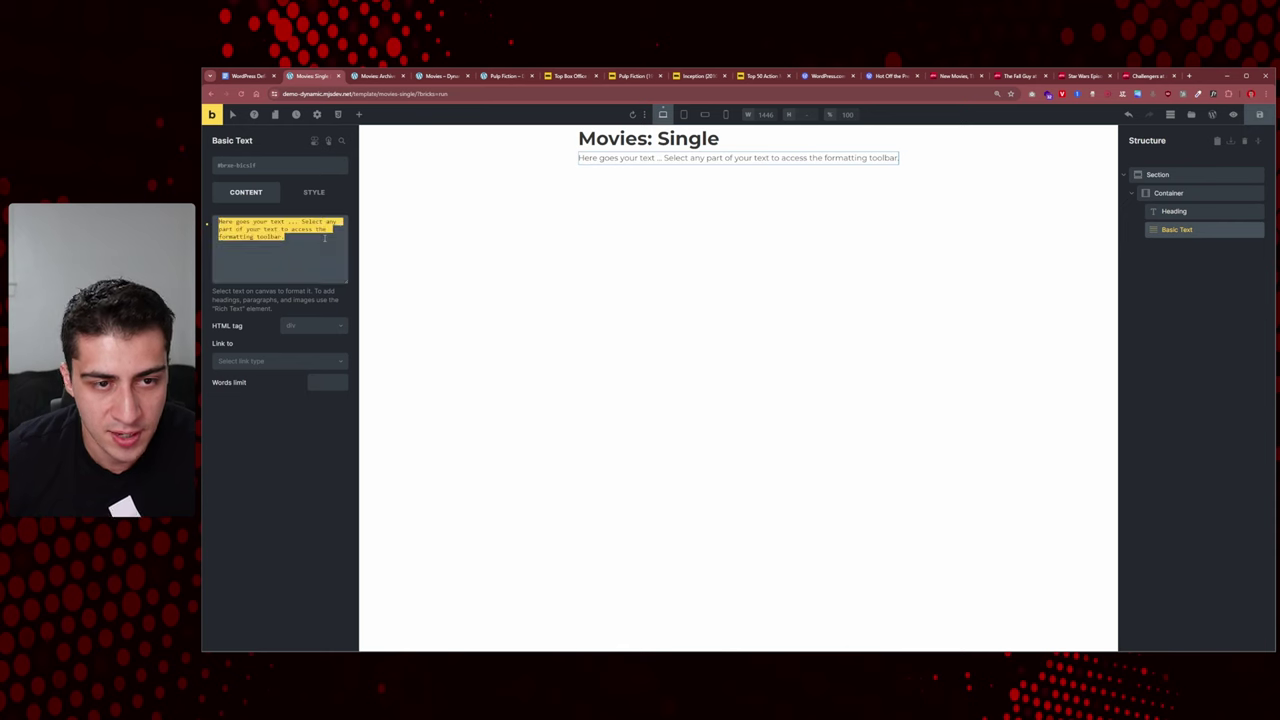
key("BackSpace")
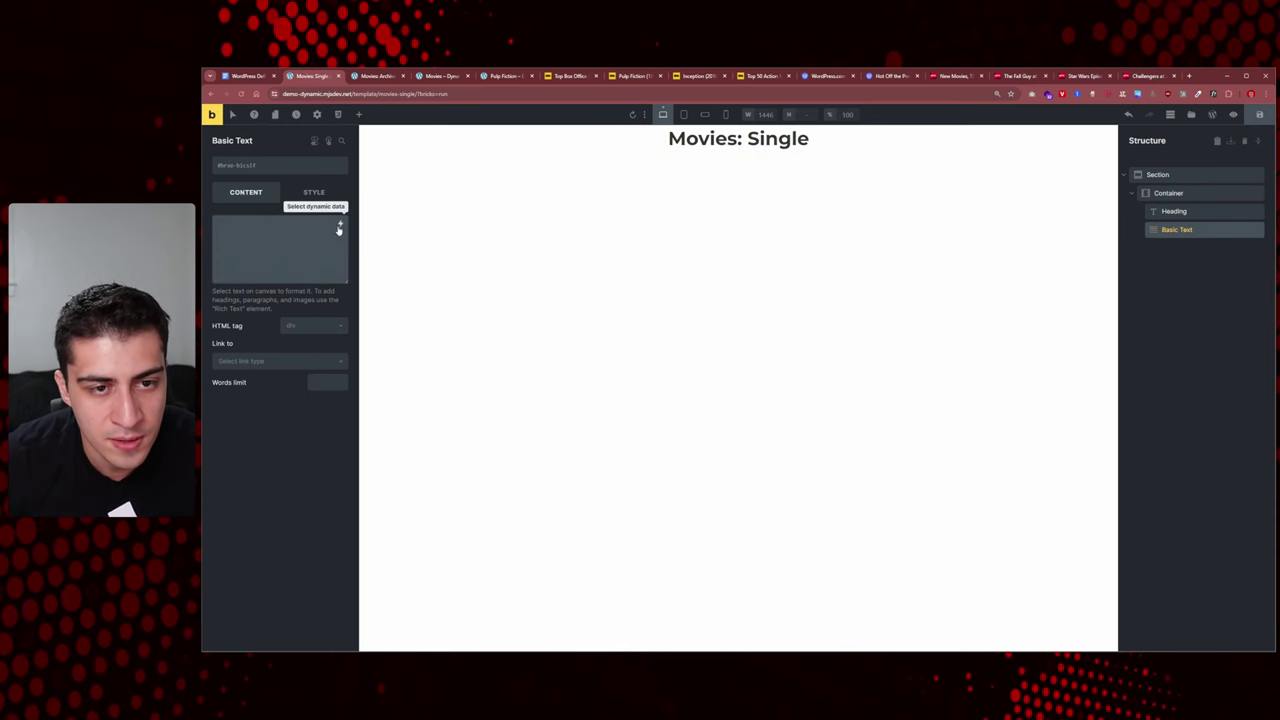
left_click(340, 225)
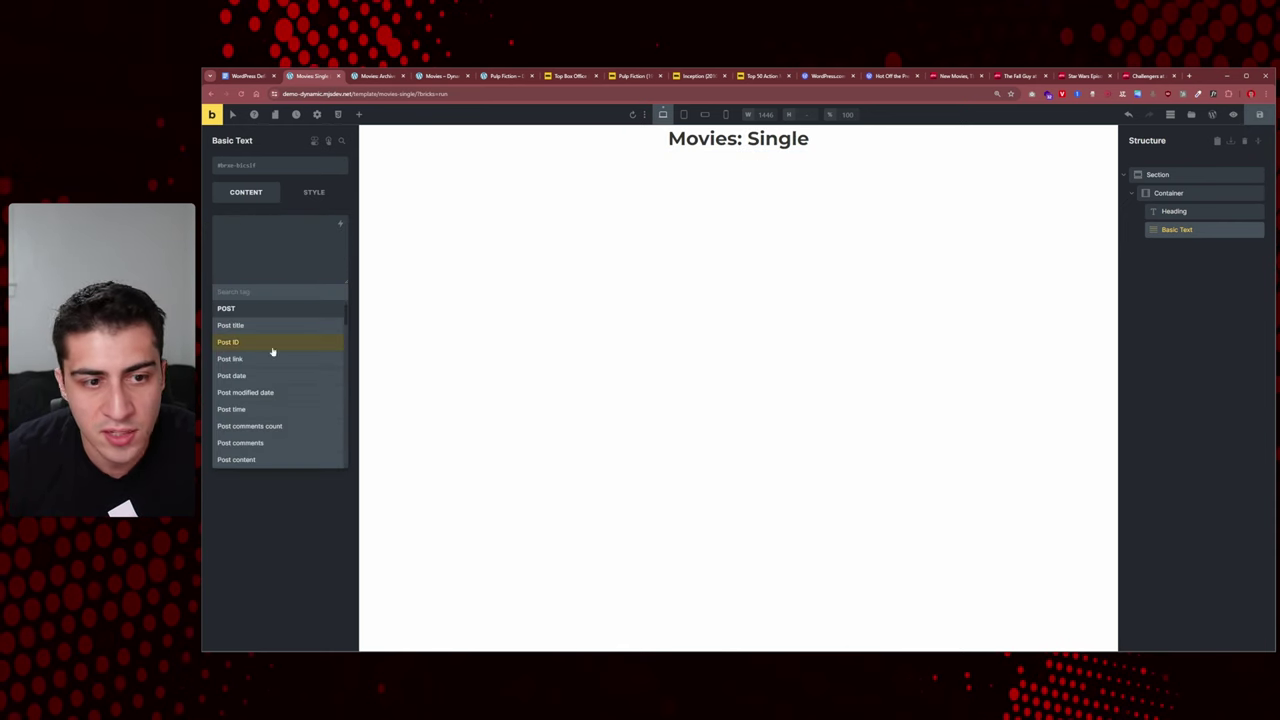
scroll(277, 344, "down", 10)
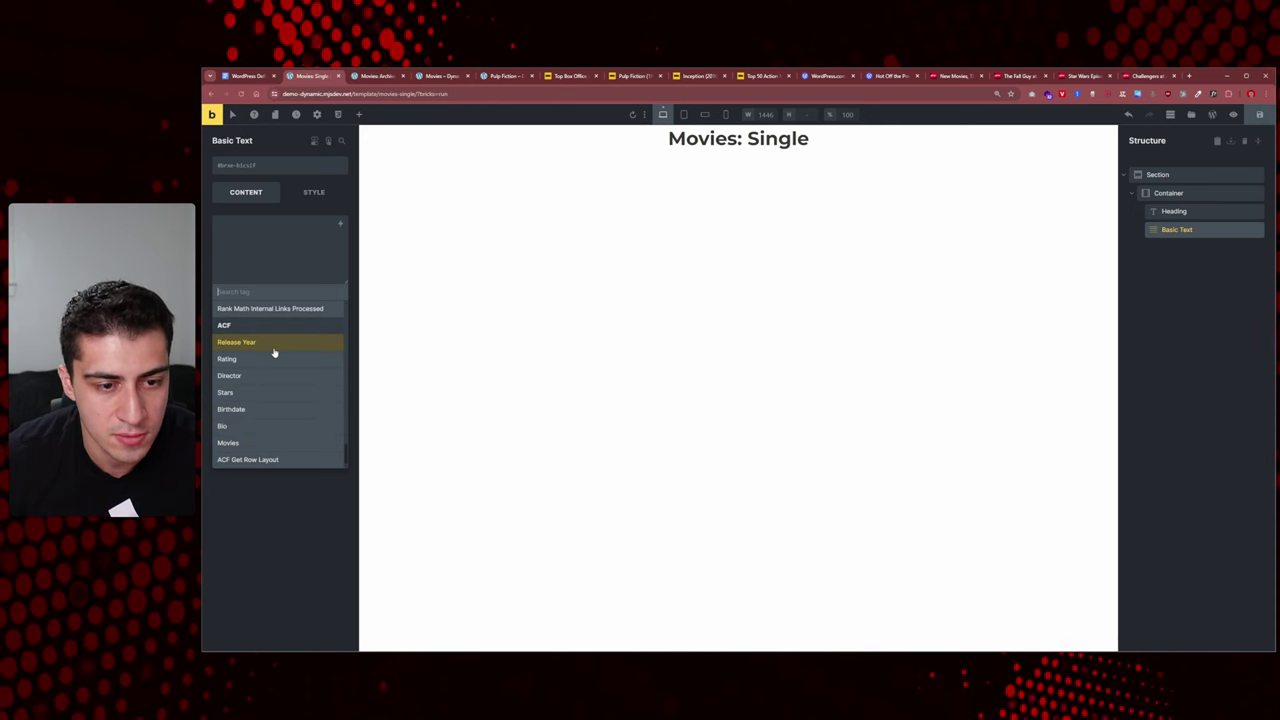
left_click(275, 361)
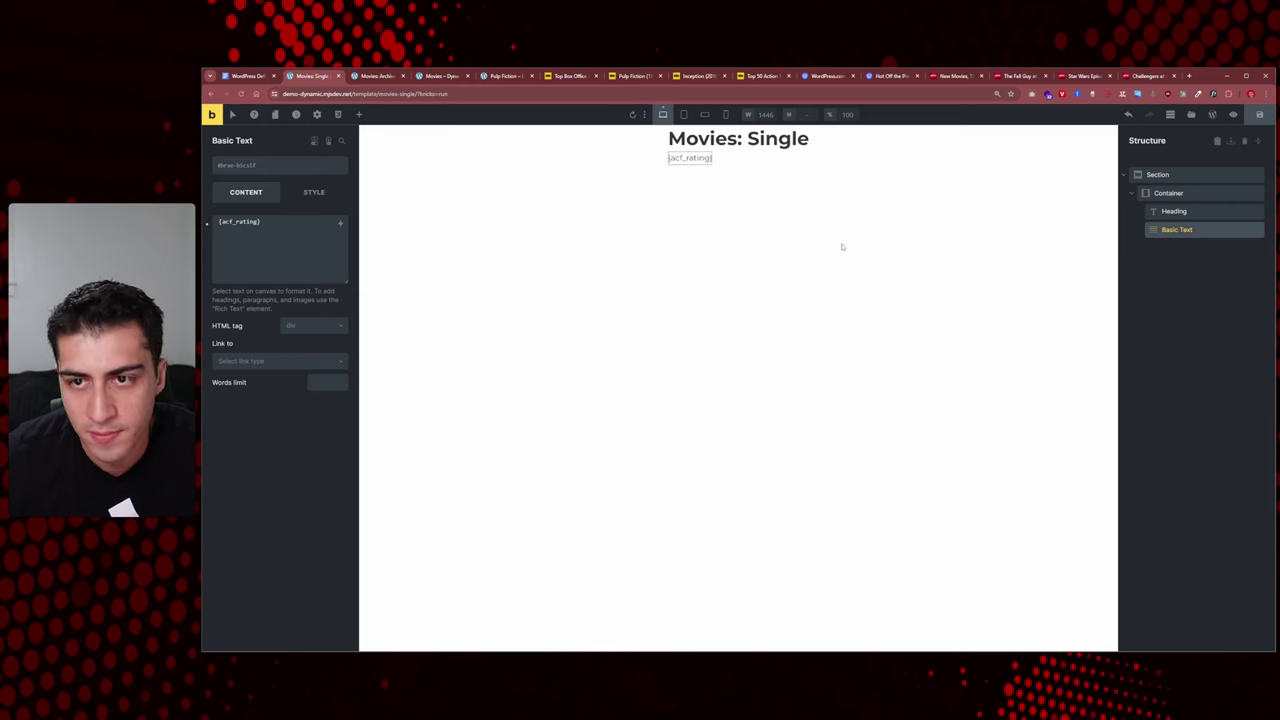
left_click(1258, 116)
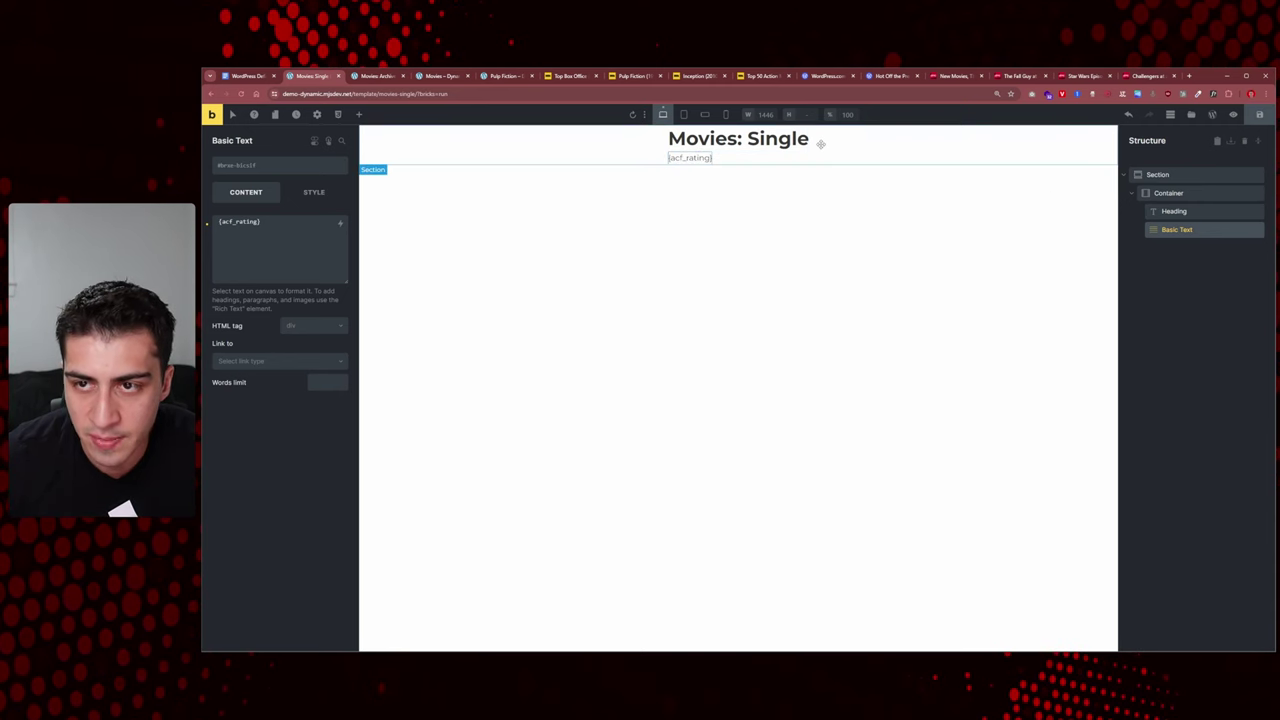
Step: Switch to the site's Pulp Fiction movie page and reload it to check the saved template
left_click(506, 77)
right_click(518, 197)
left_click(546, 229)
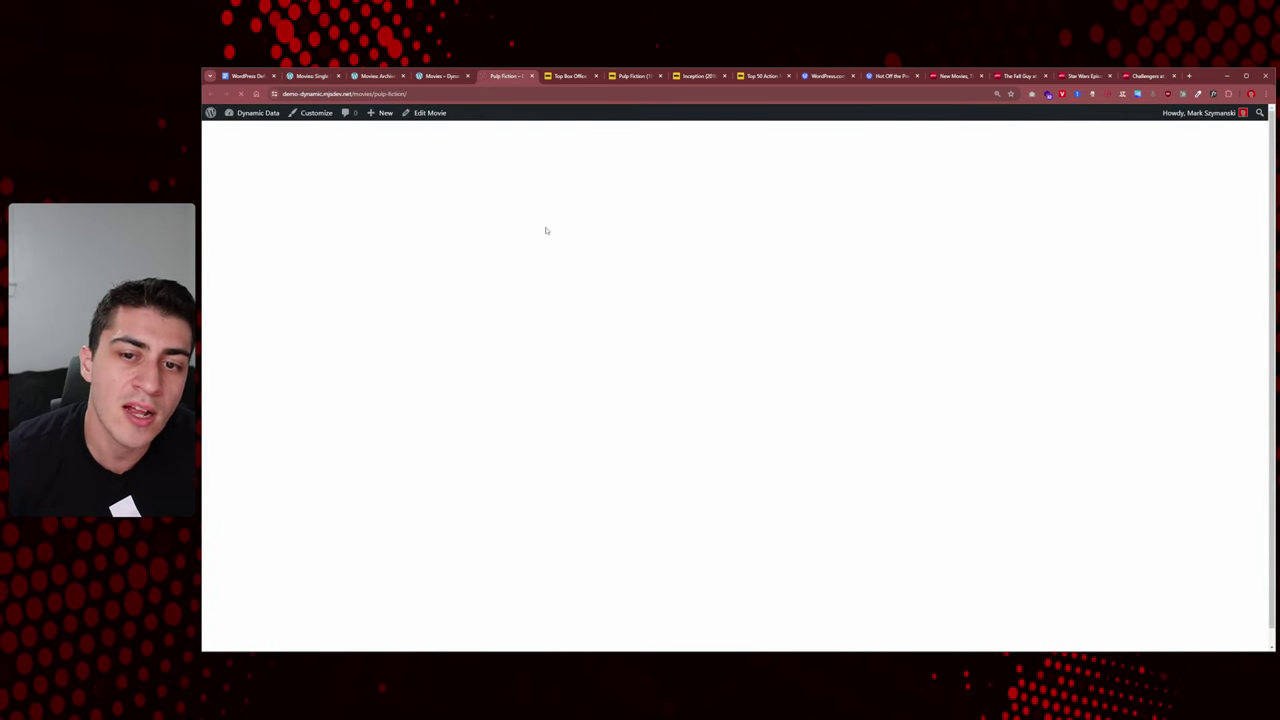
Step: Add a condition to the Movies: Single template that applies it to the Movies post type, and save the template
left_click(314, 77)
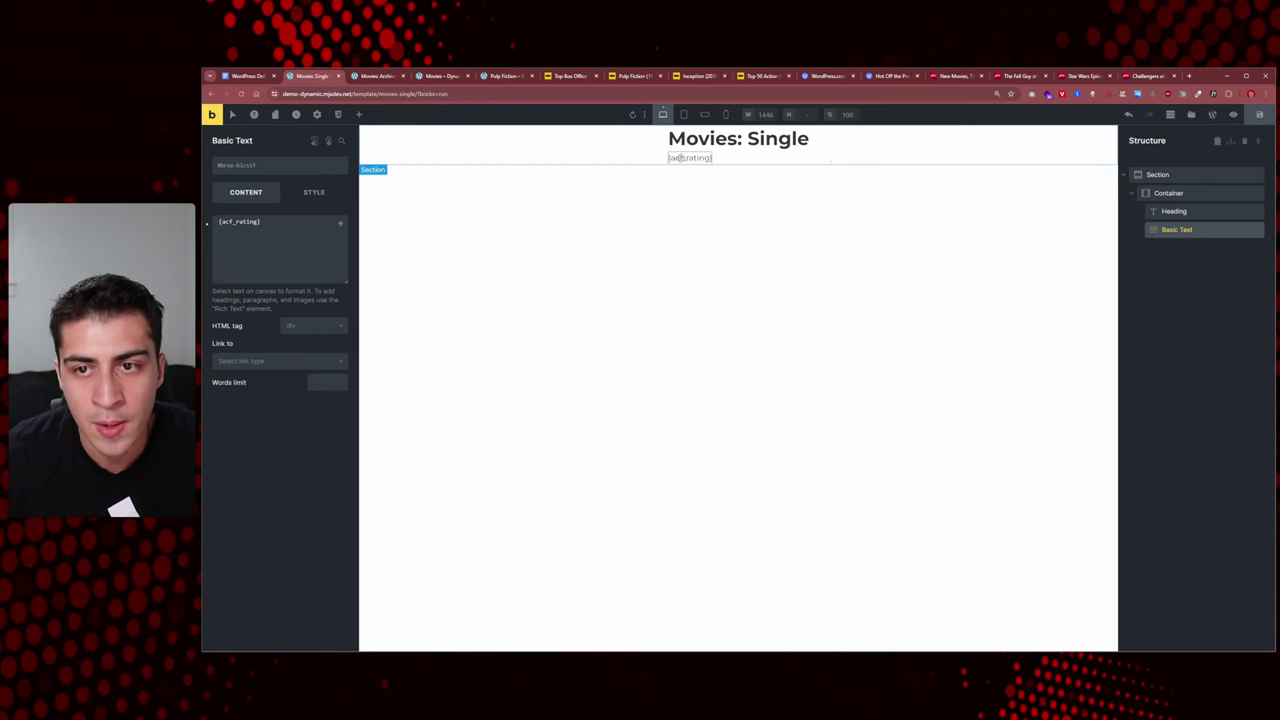
left_click(318, 116)
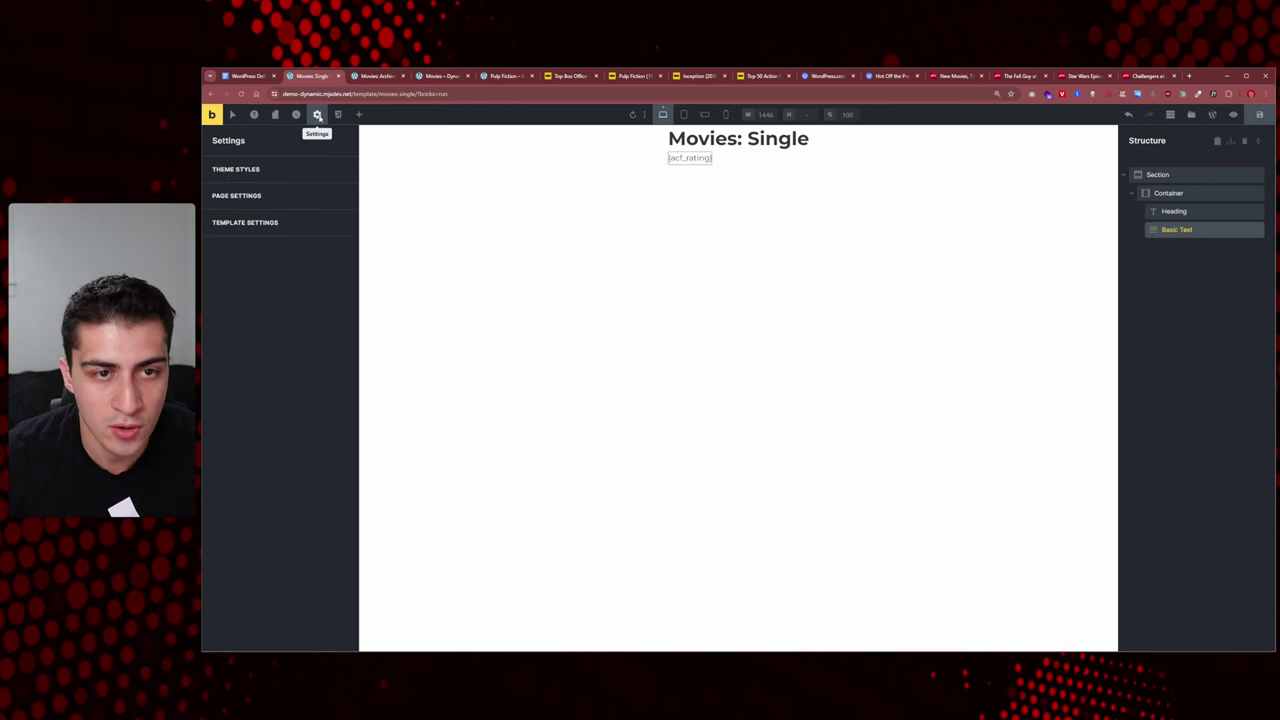
left_click(286, 194)
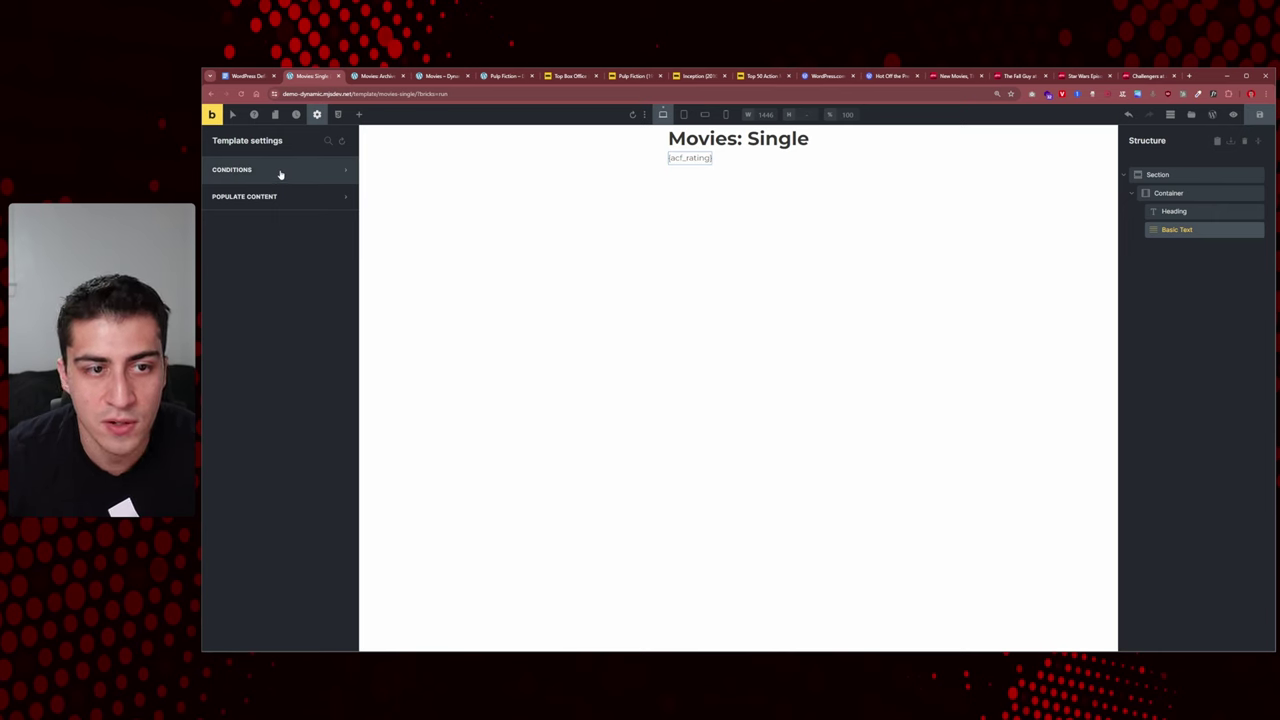
left_click(281, 175)
left_click(282, 224)
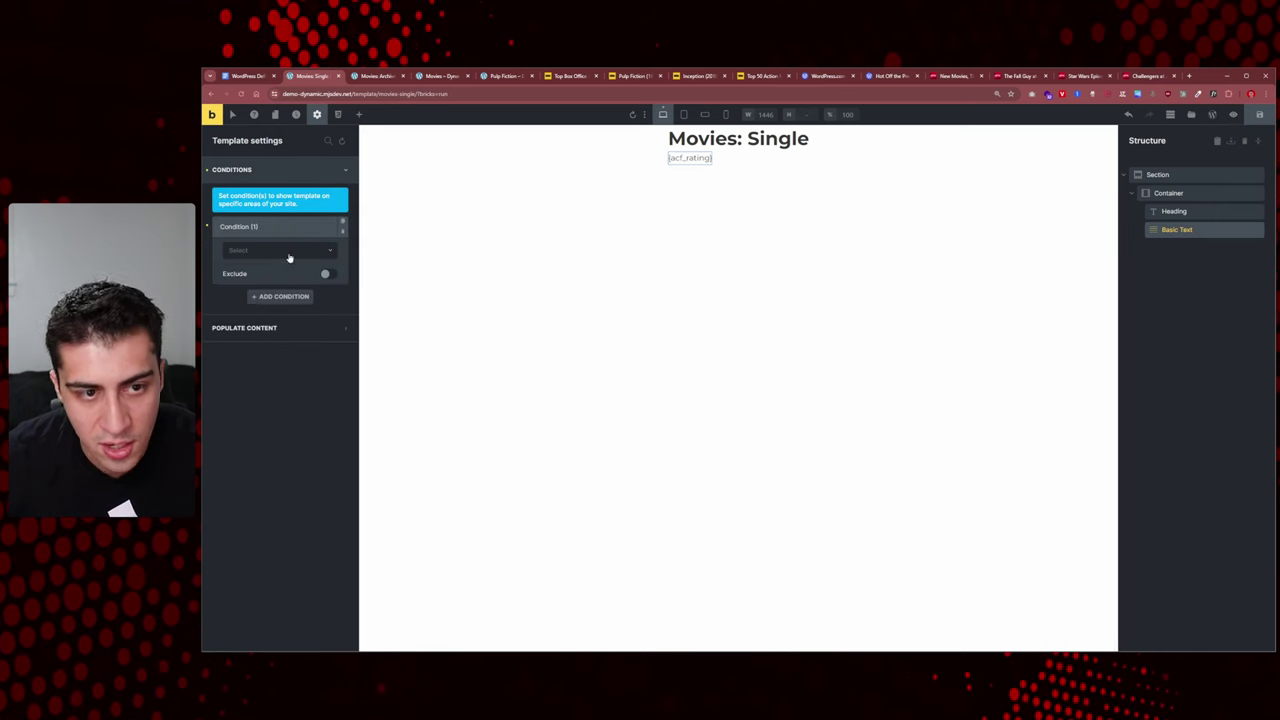
left_click(289, 257)
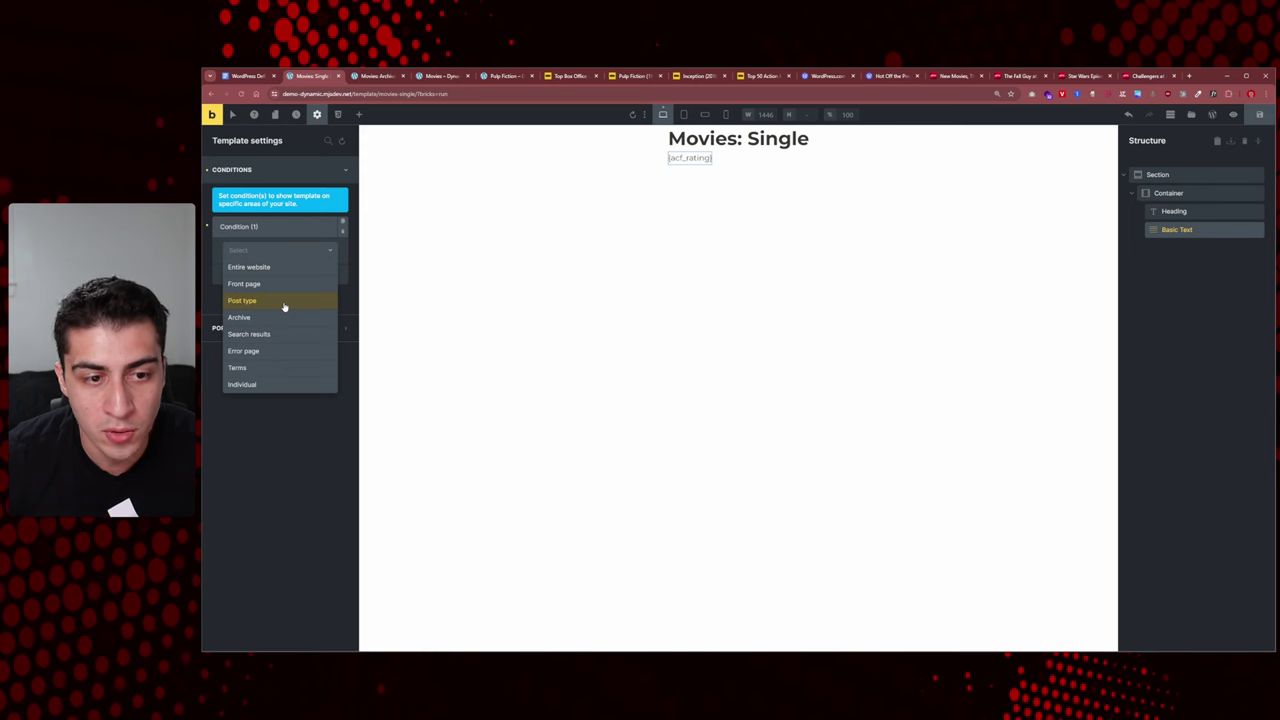
left_click(284, 302)
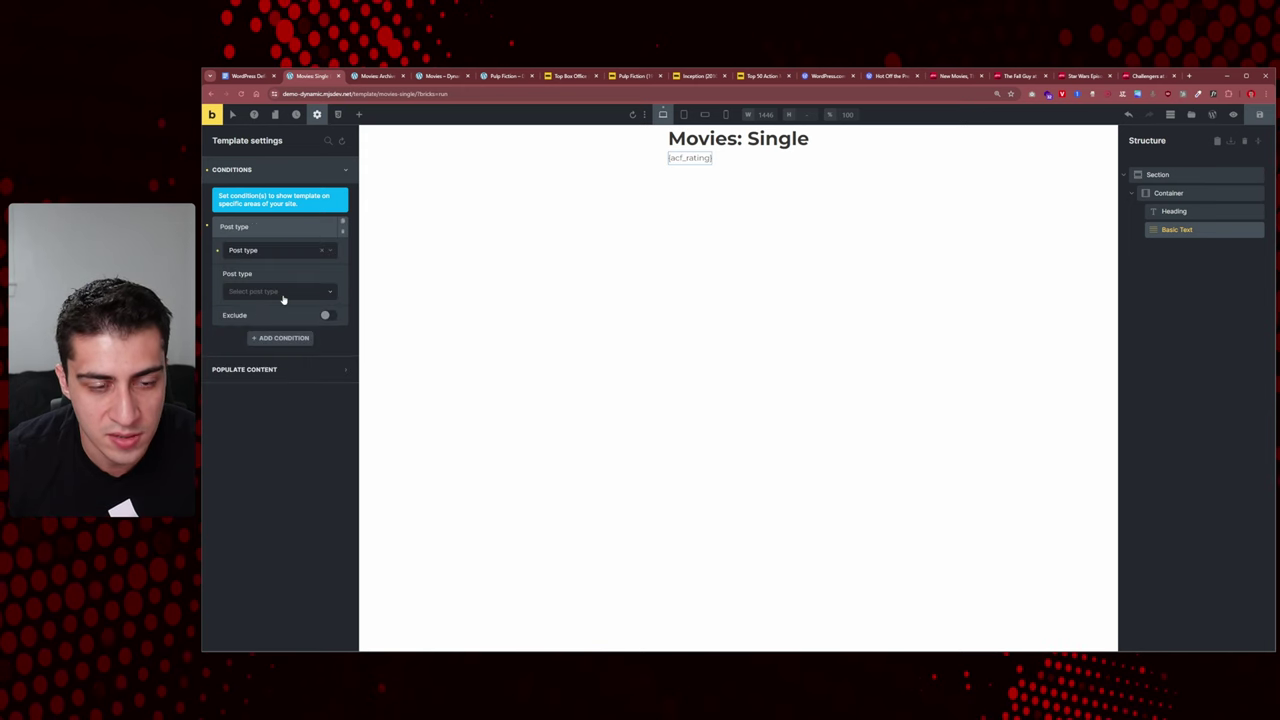
left_click(283, 291)
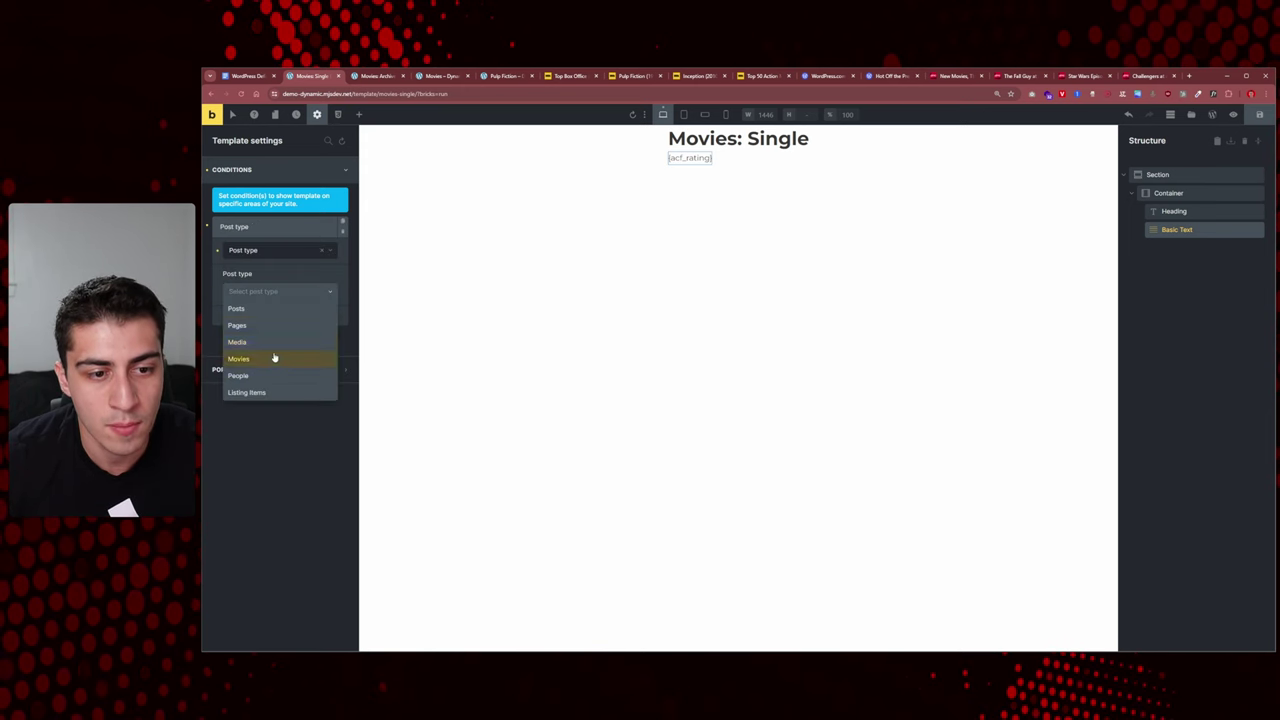
left_click(275, 357)
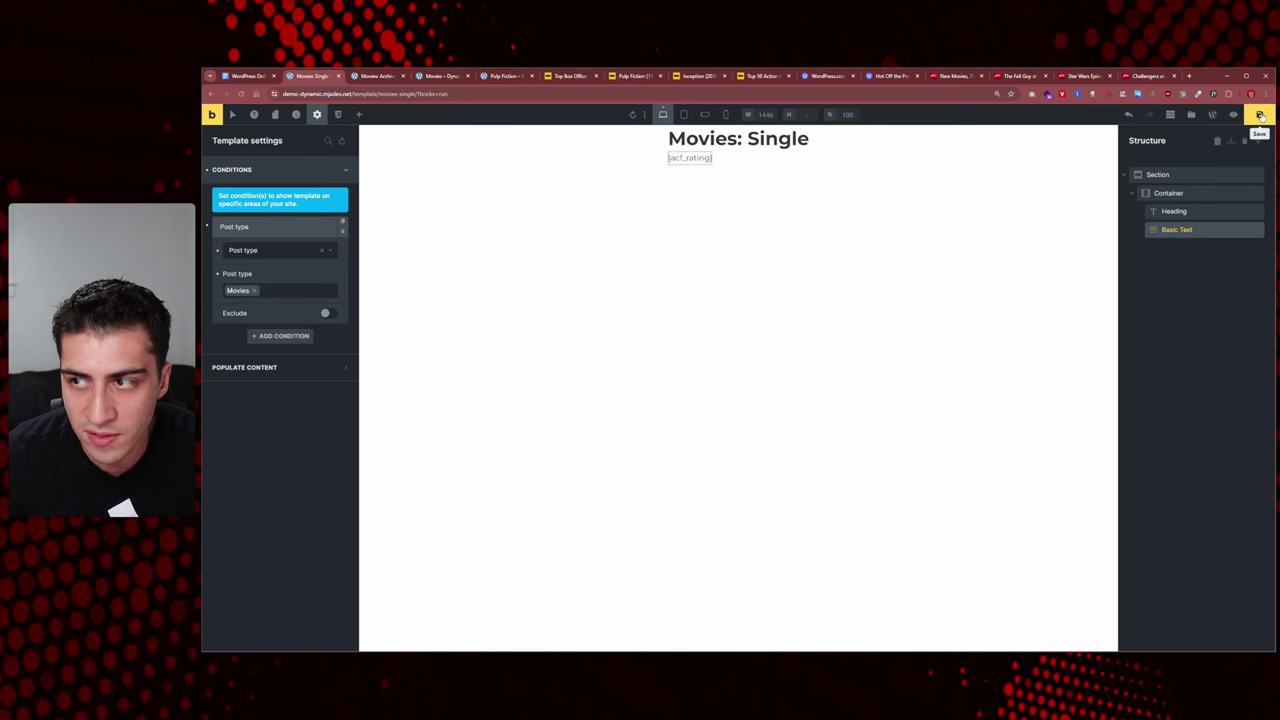
left_click(1261, 116)
Step: Switch to the site's Pulp Fiction movie page and reload it to check the template condition
left_click(505, 76)
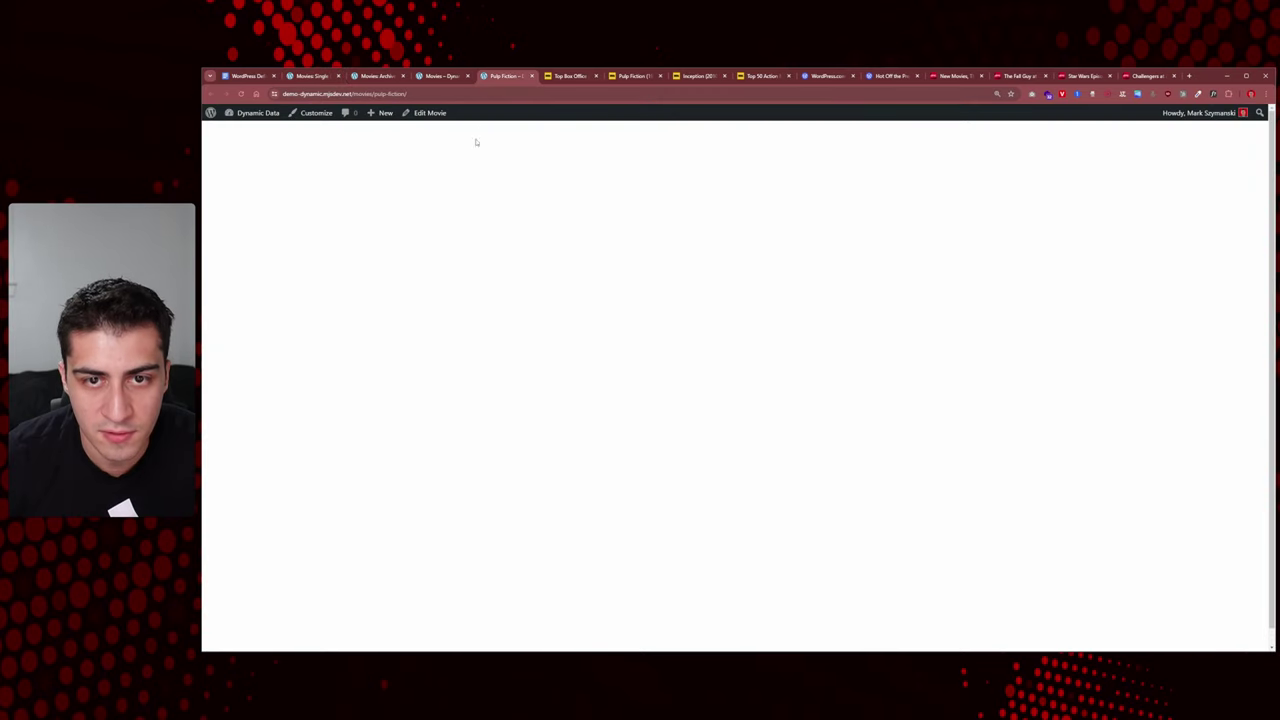
right_click(467, 171)
left_click(494, 201)
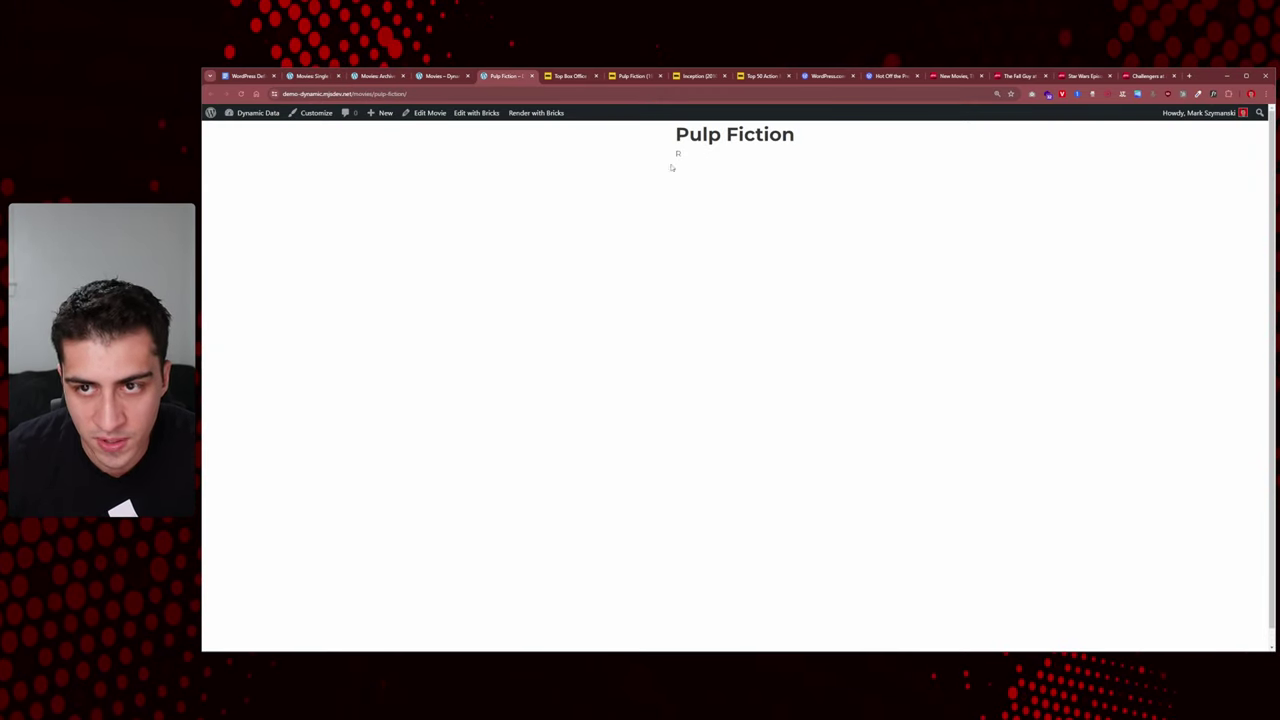
Step: Open the Inception and The Dark Knight pages from the movie archive in new browser tabs
key("ctrl+shift+Tab")
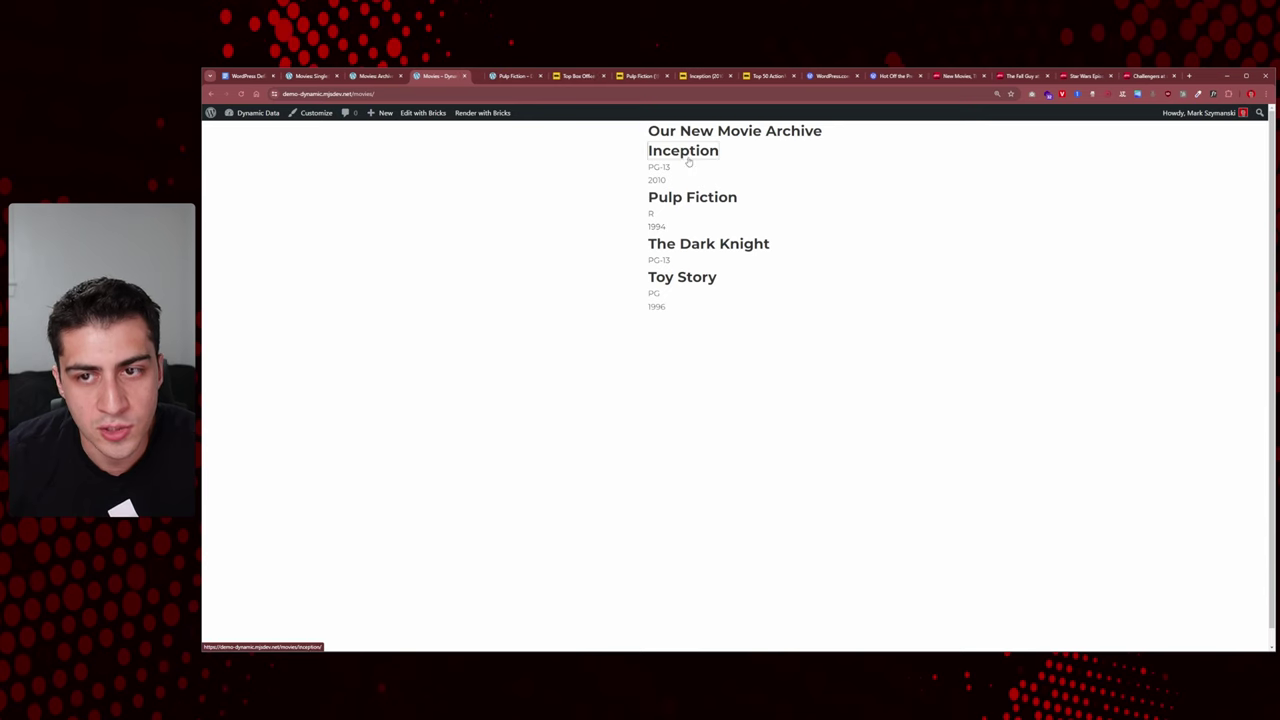
middle_click(688, 160)
middle_click(700, 244)
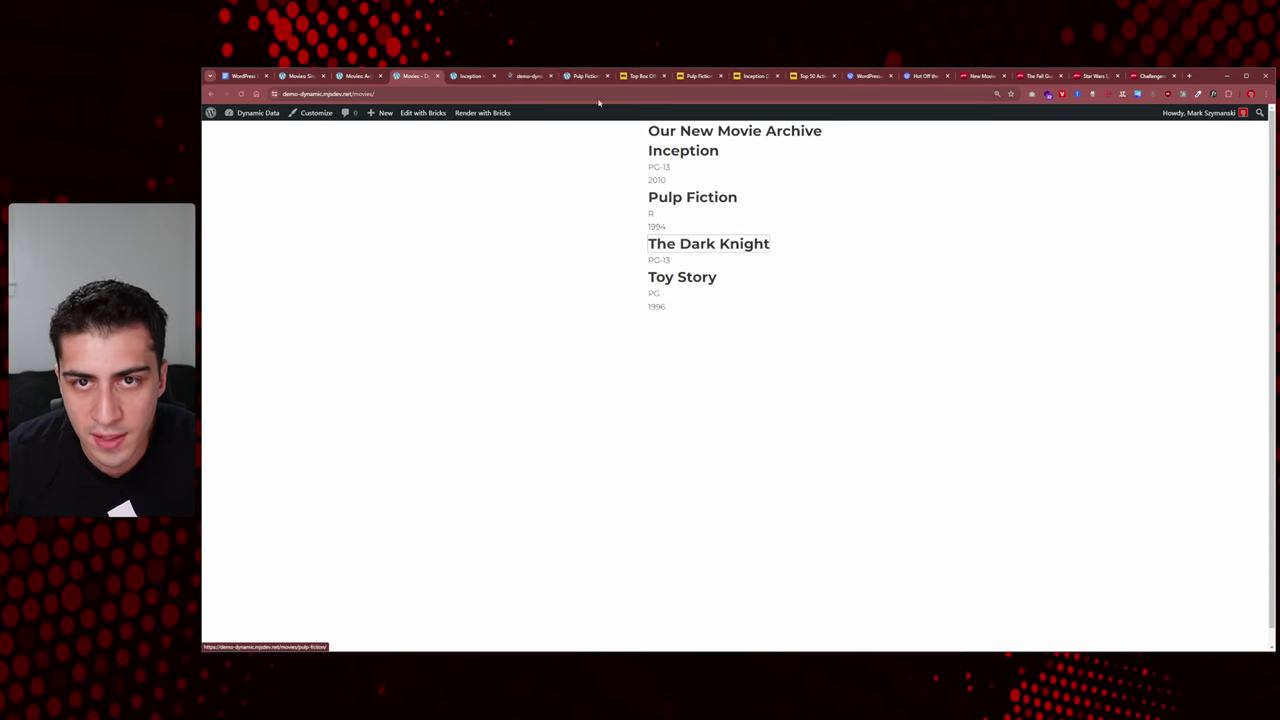
Step: Compare the title and rating on the Inception, The Dark Knight and Pulp Fiction single pages
left_click(478, 77)
left_click(530, 77)
left_click(570, 77)
left_click(513, 77)
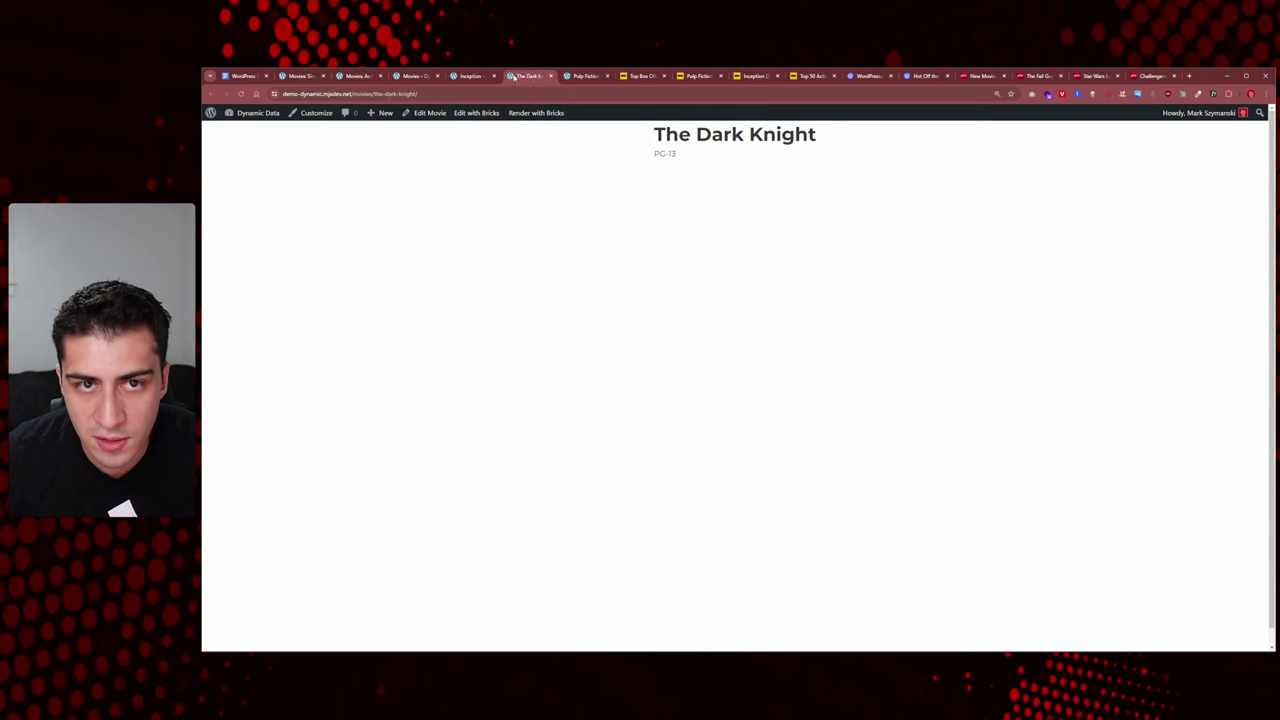
key("ctrl+l")
left_click(470, 76)
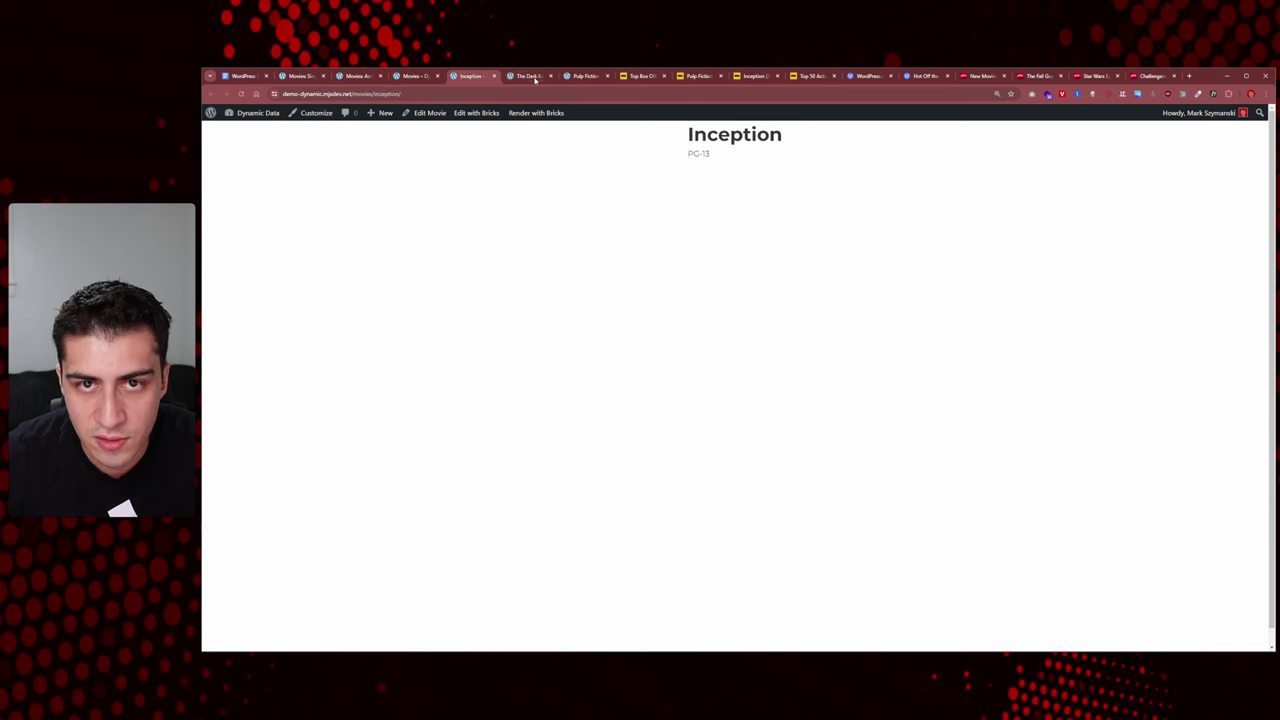
left_click(527, 76)
left_click(585, 76)
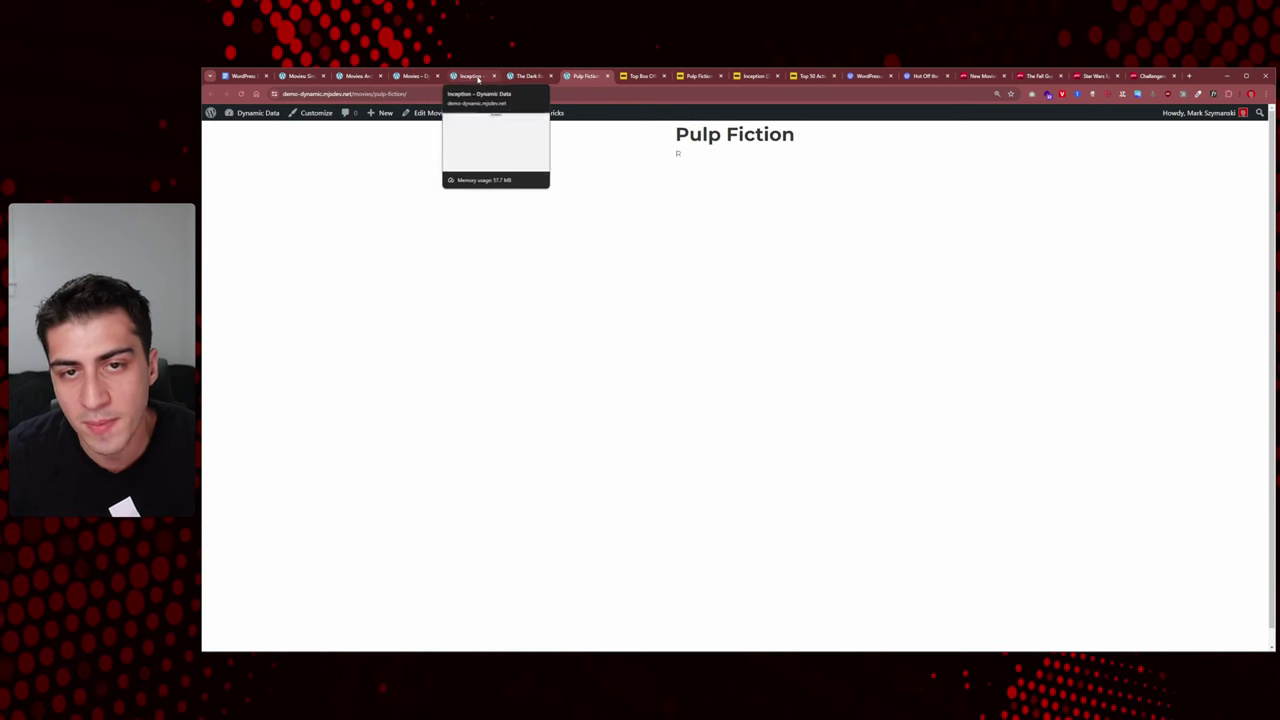
left_click(507, 77)
left_click(470, 76)
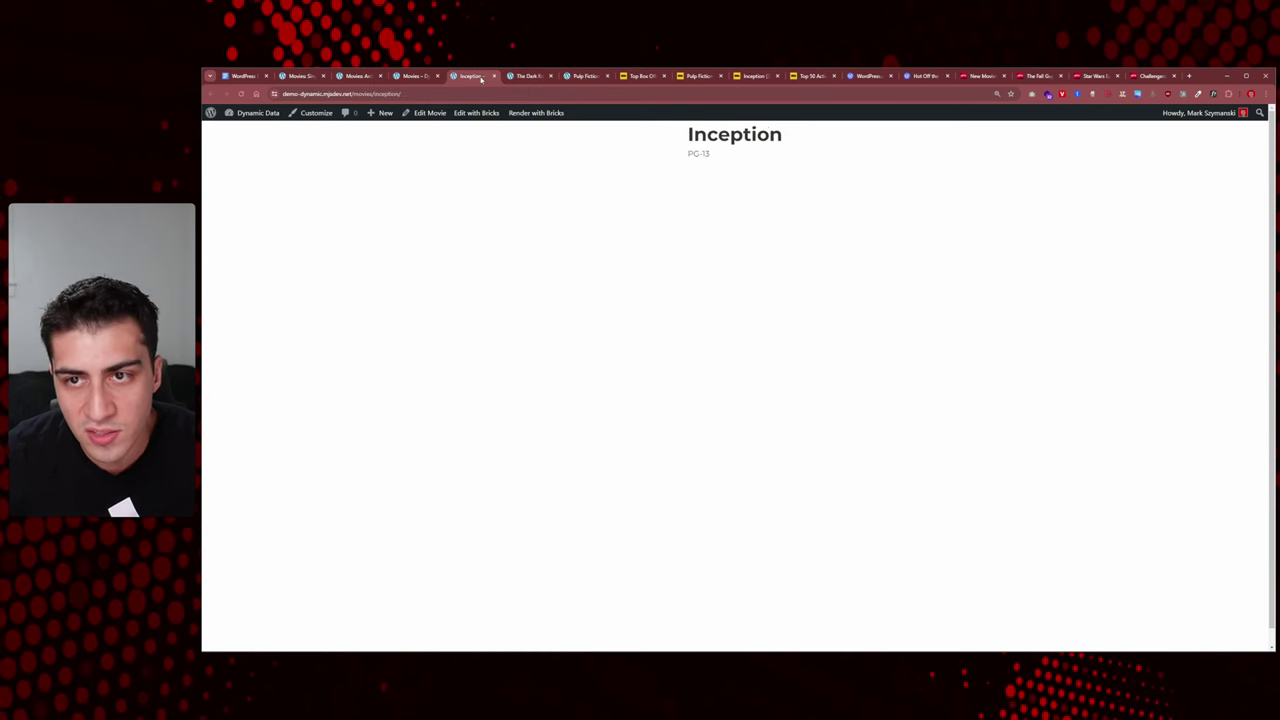
Step: Review the movie archive page again alongside the three individual movie pages it links to
left_click(418, 76)
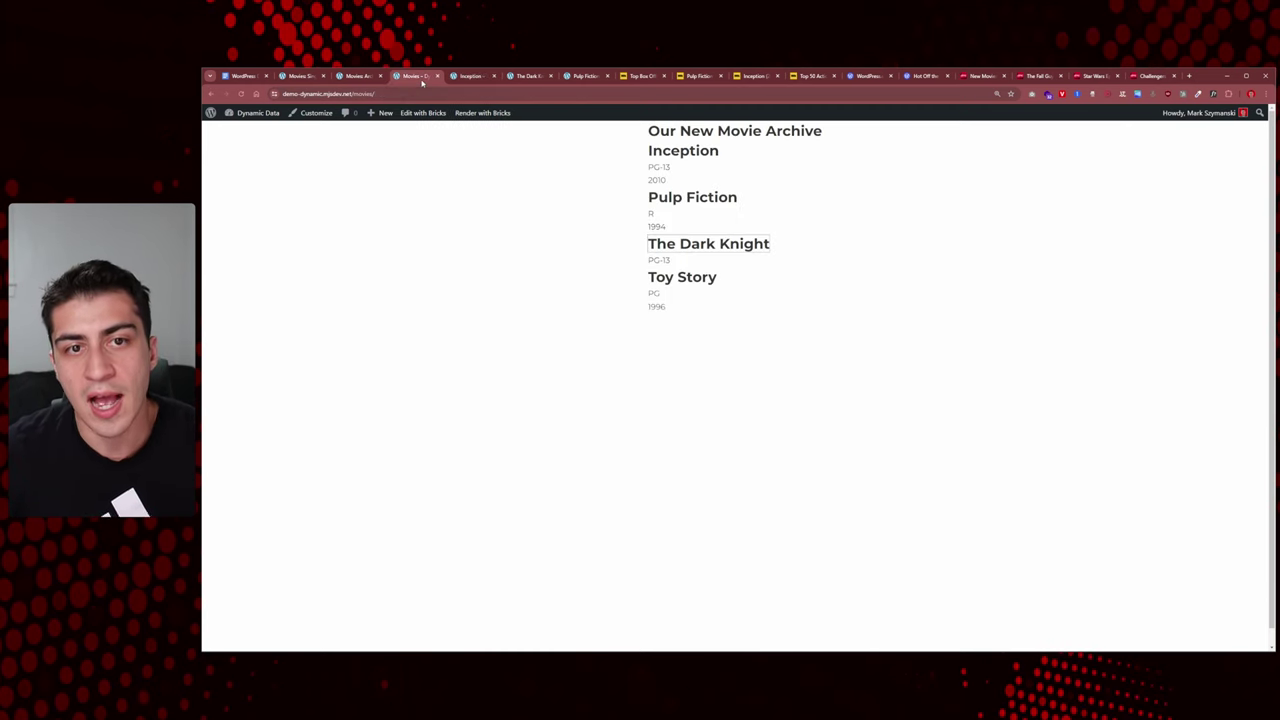
left_click(470, 76)
left_click(509, 77)
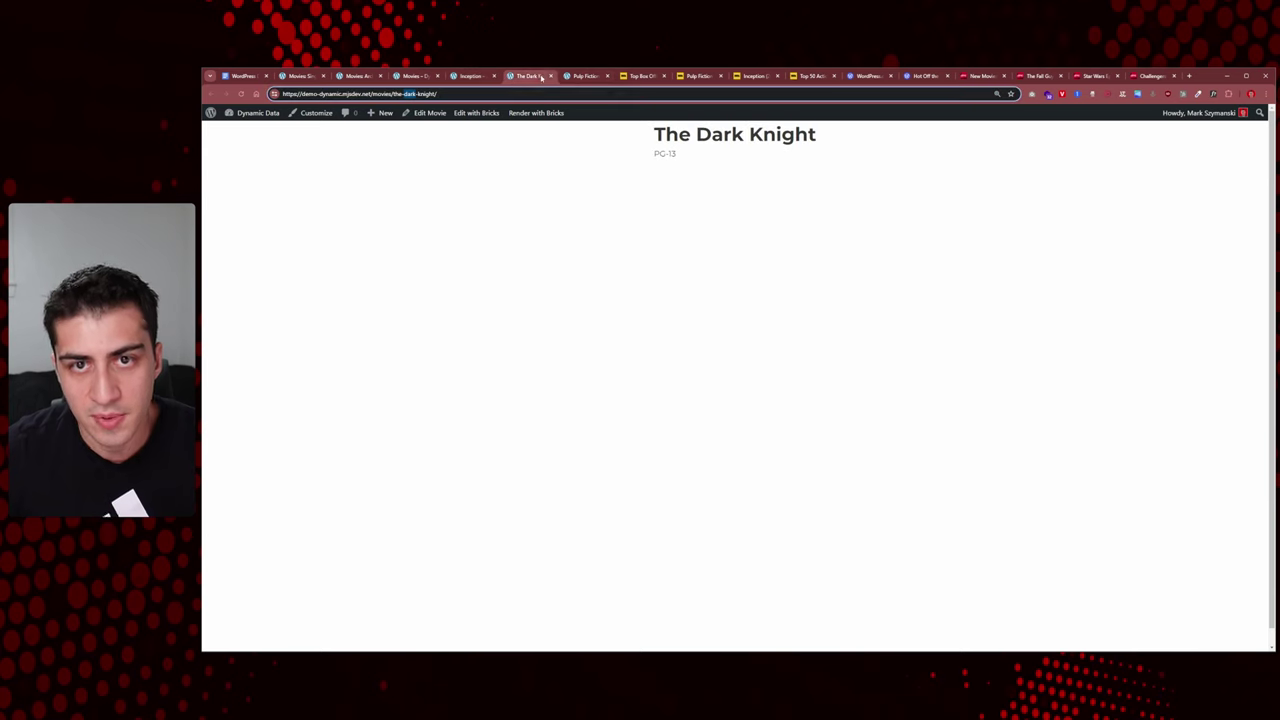
left_click(583, 76)
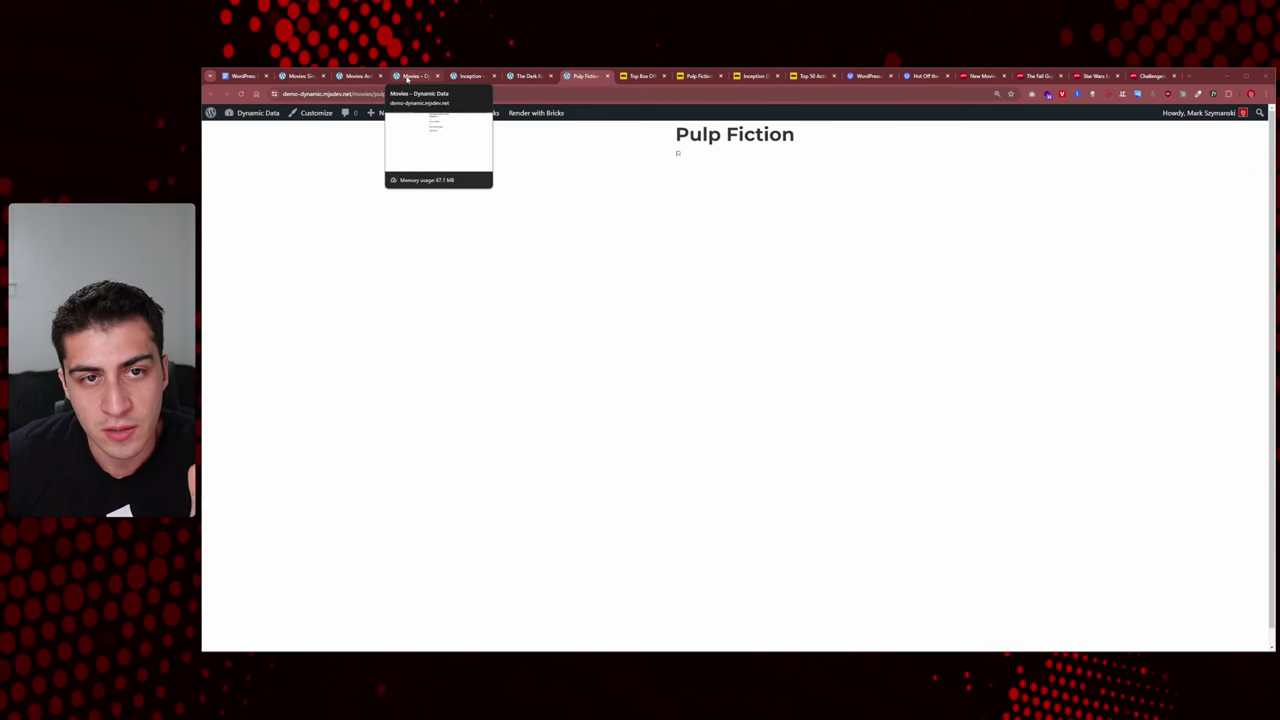
Step: Examine the Movies Archive template's existing Archive condition and the condition types available for it
left_click(357, 77)
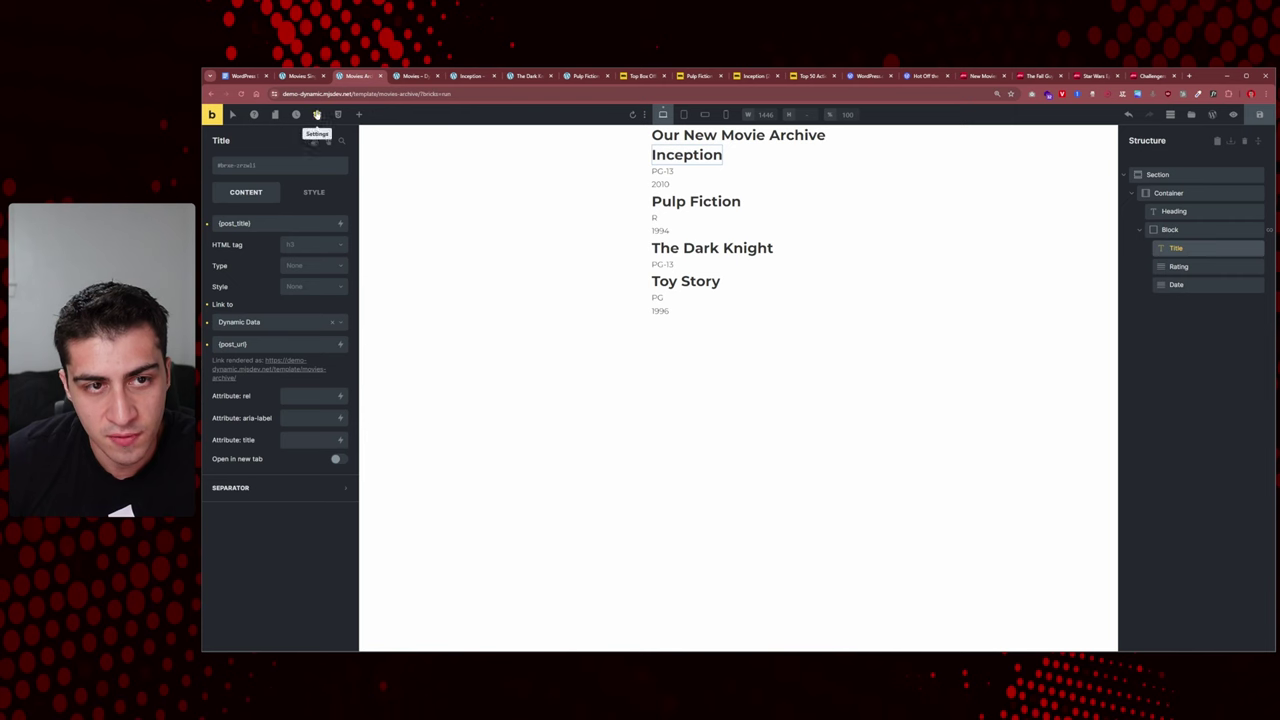
left_click(315, 115)
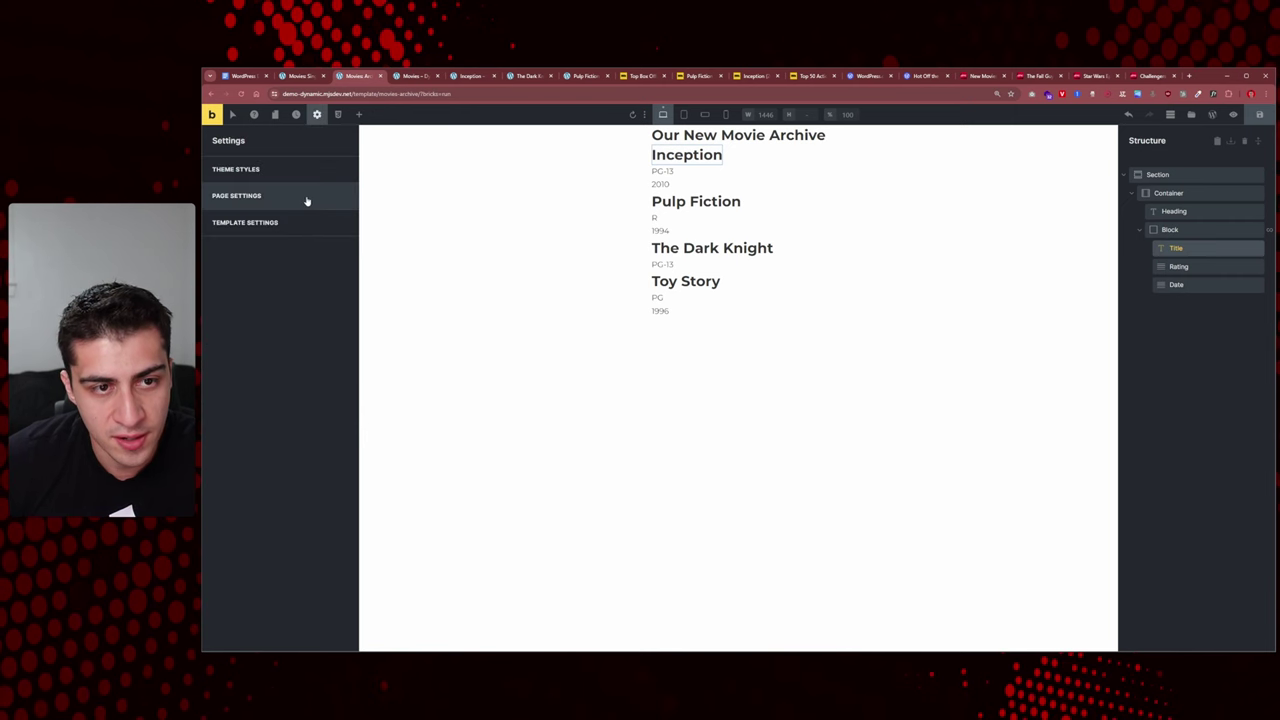
left_click(279, 231)
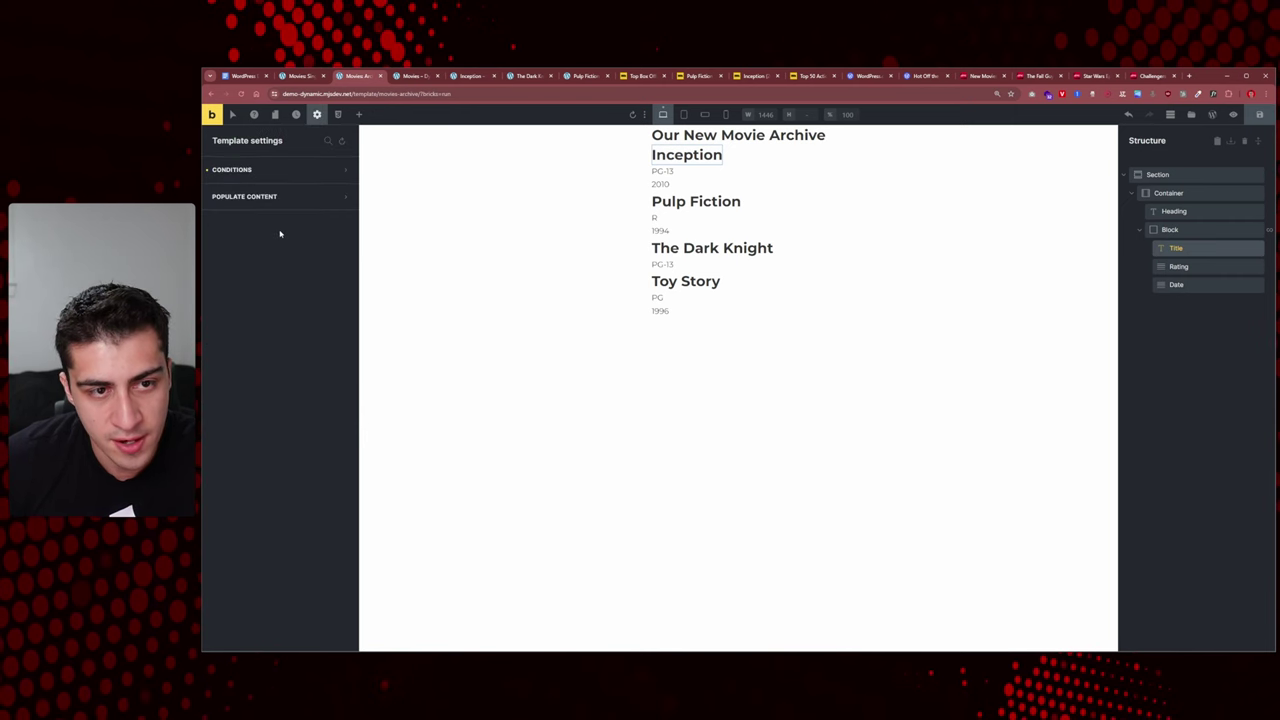
left_click(285, 172)
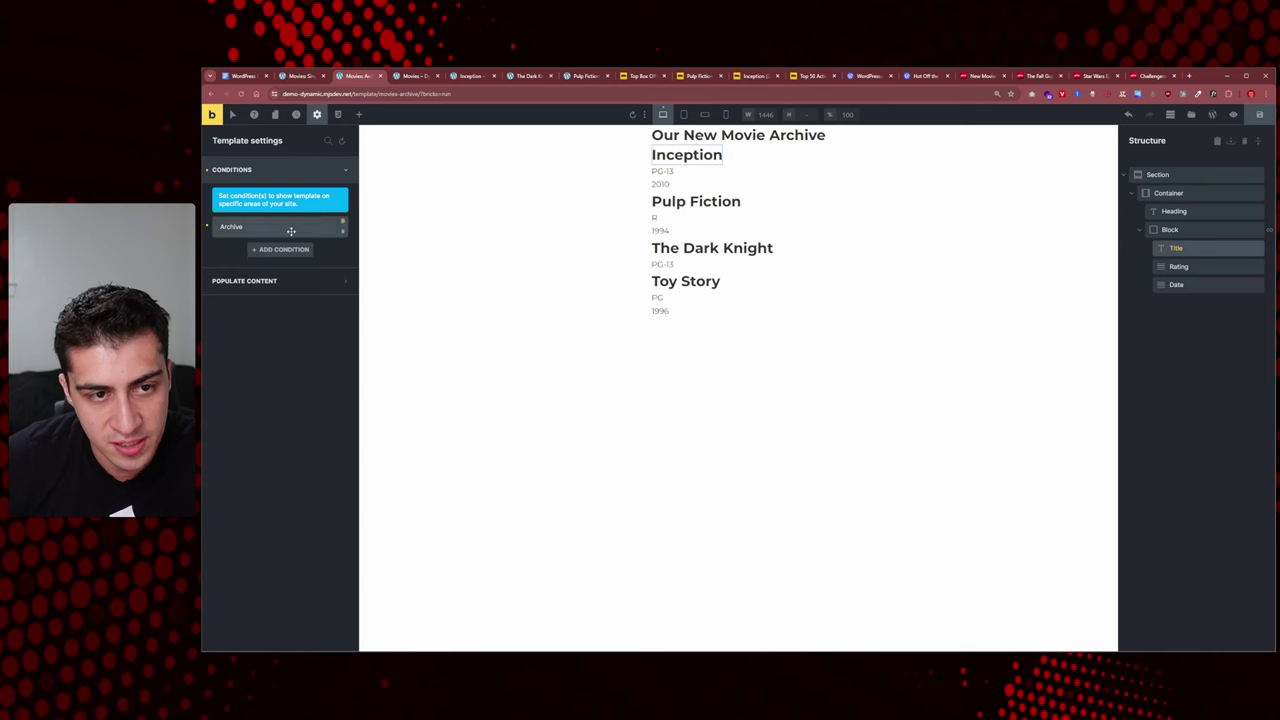
left_click(290, 228)
left_click(296, 254)
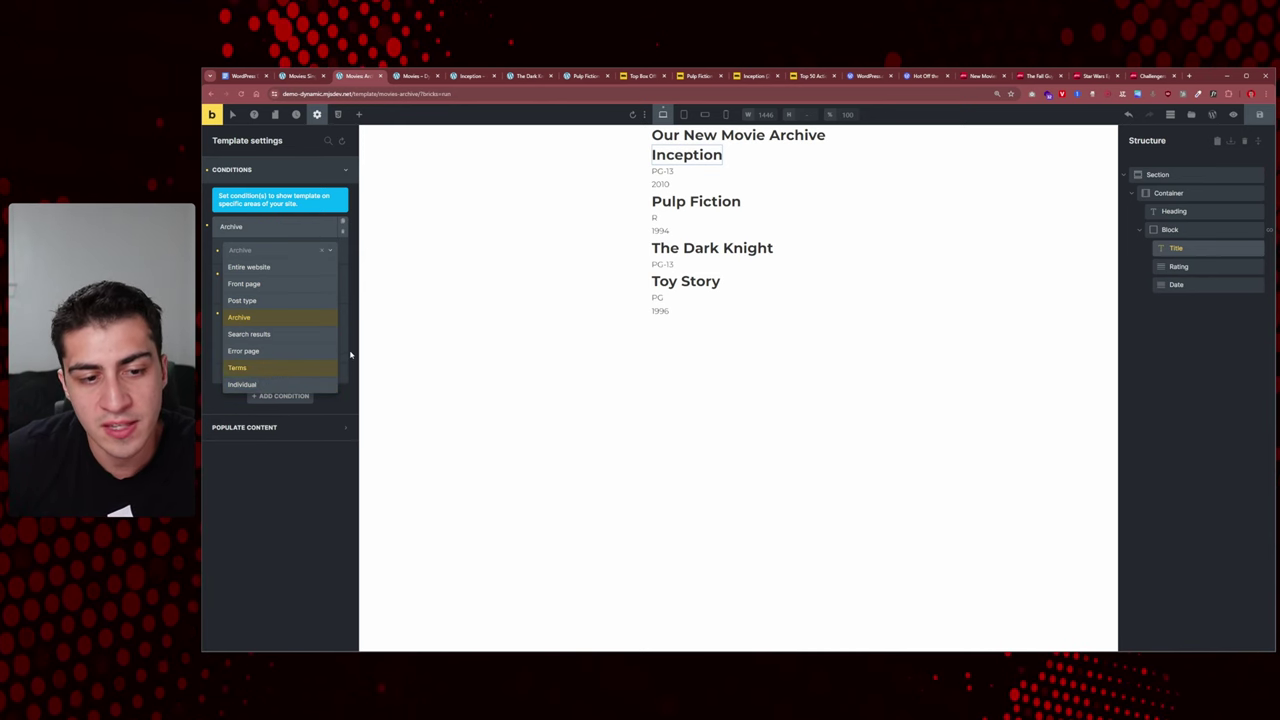
Step: Try the Individual and Post type options for the archive template's condition and inspect the selectable post types
left_click(300, 385)
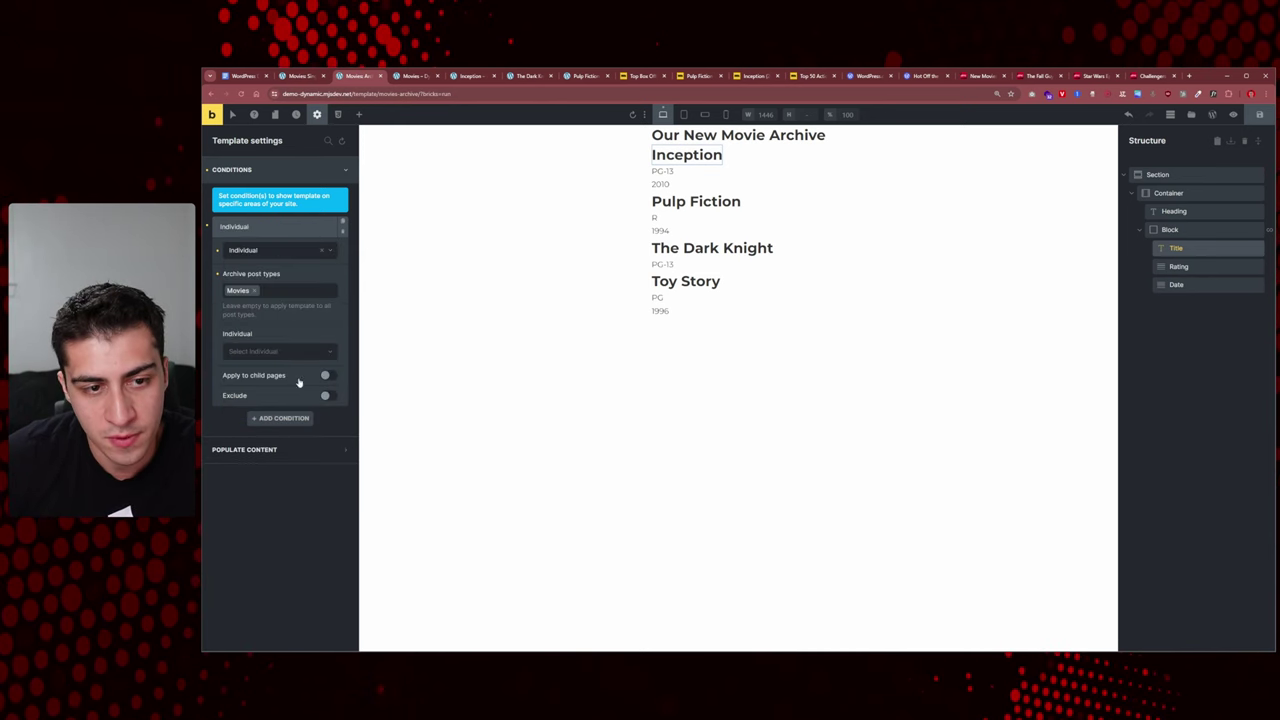
left_click(324, 256)
left_click(294, 309)
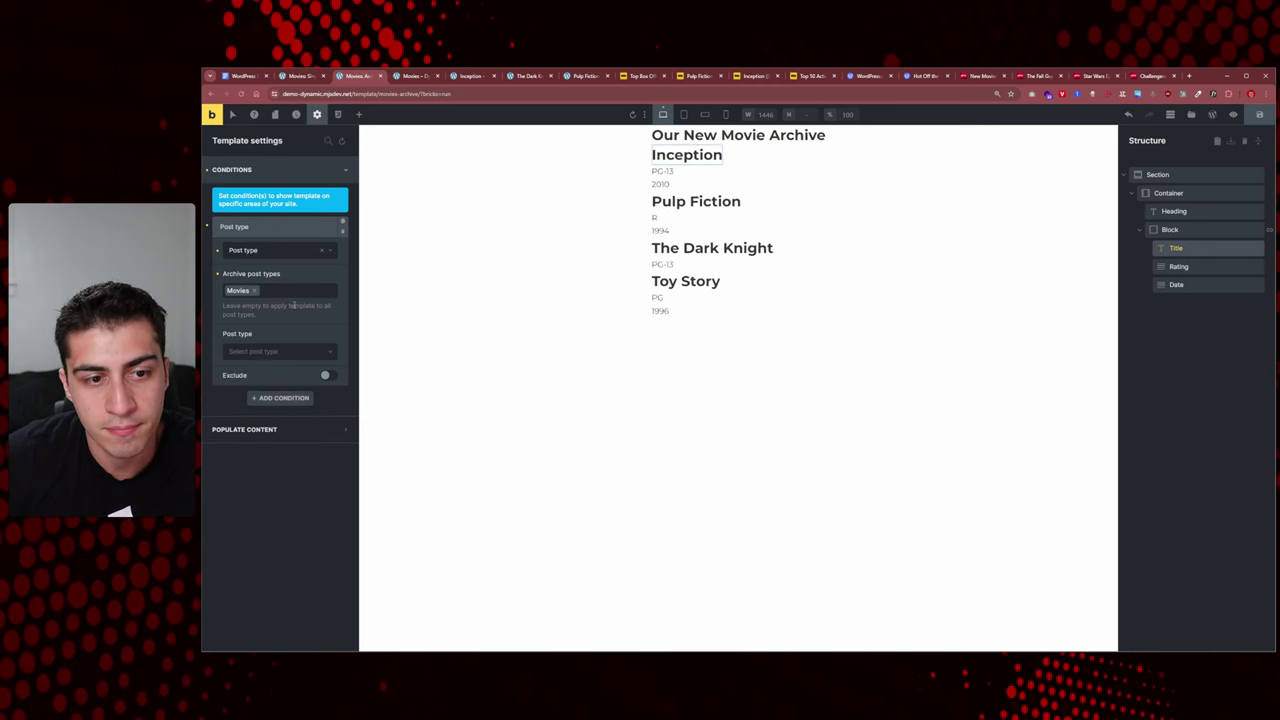
left_click(311, 351)
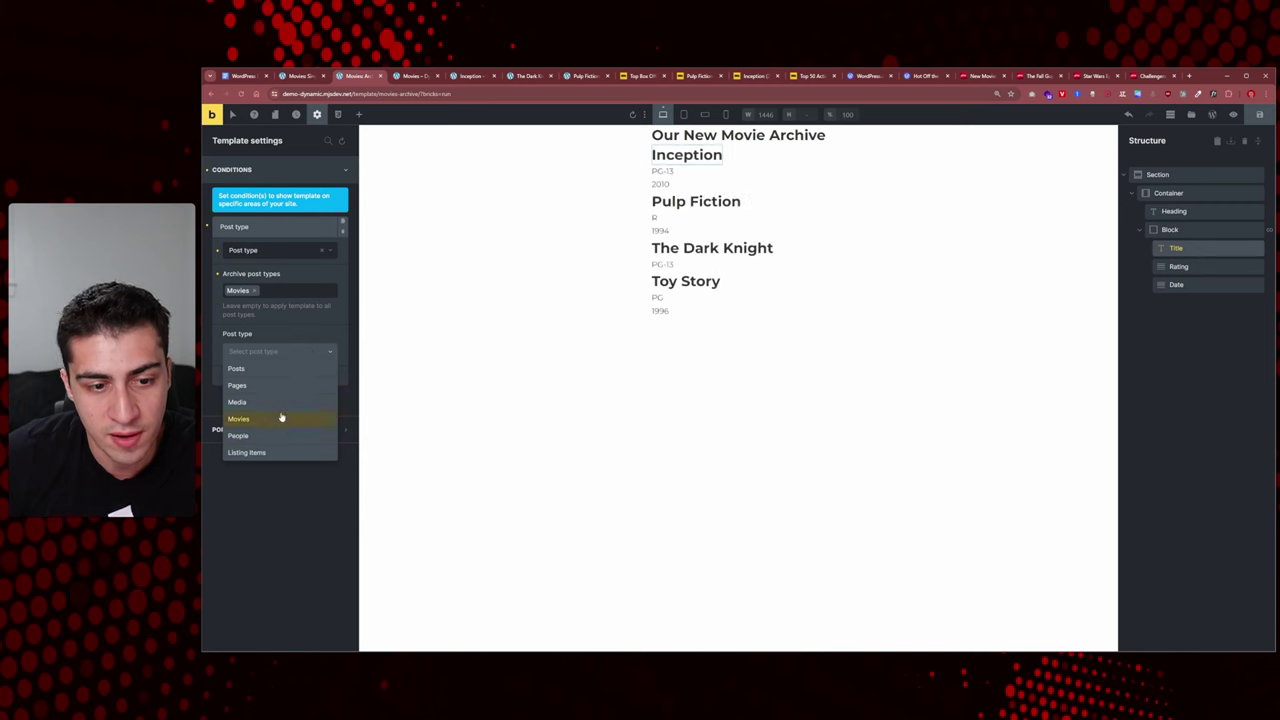
left_click(332, 352)
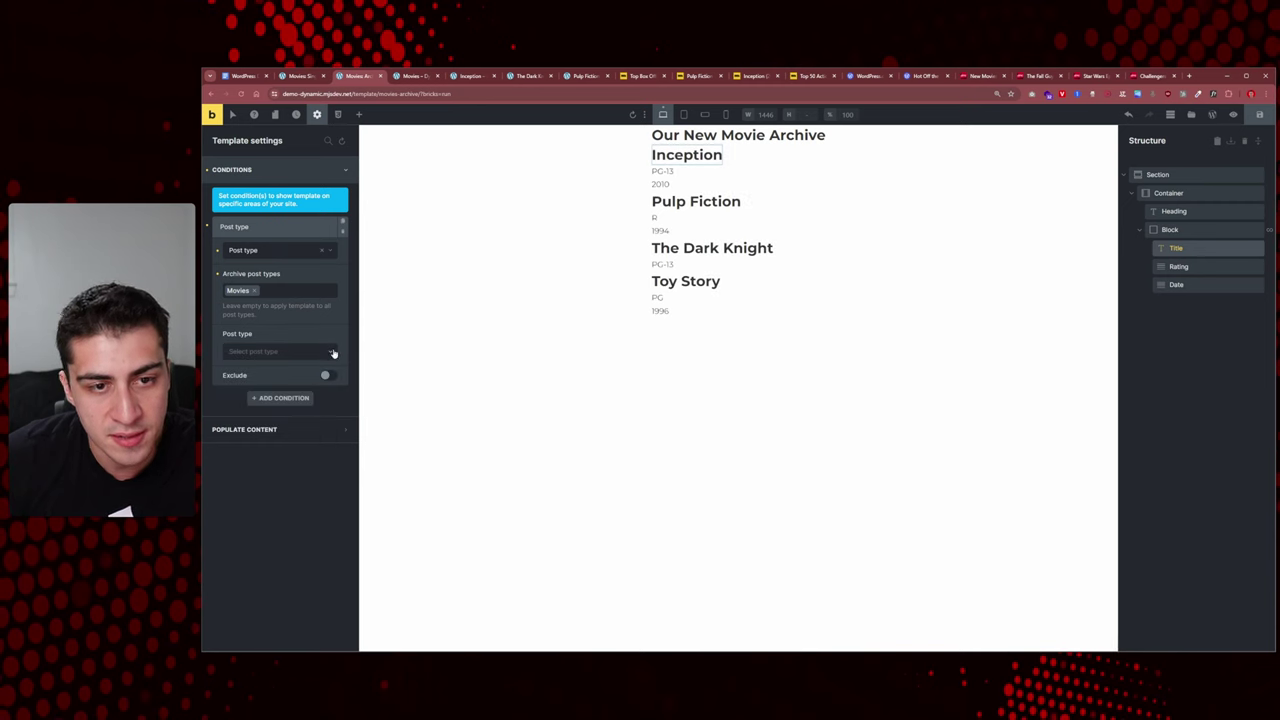